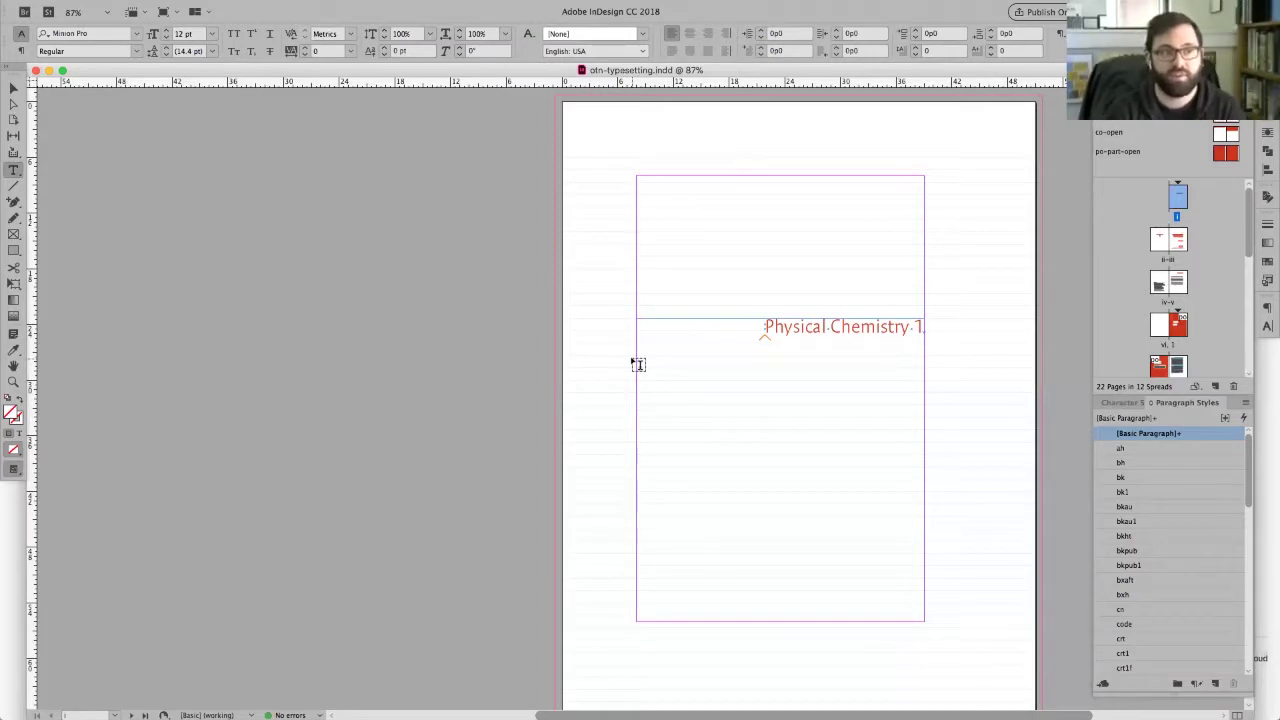
# - Go to the title-page spread ii–iii and check the styles QC checklist in Chrome
pyautogui.hotkey('shift', 'pagedown')
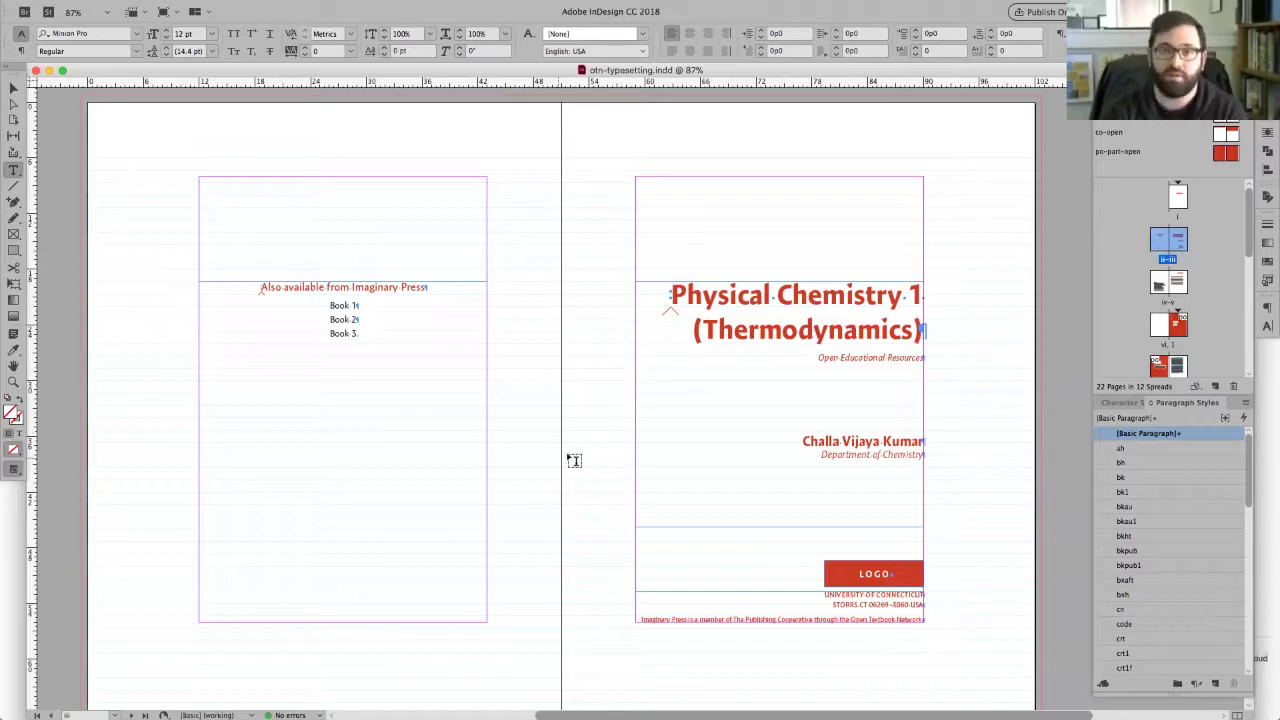
pyautogui.press('super+Tab')
pyautogui.press('super+Tab')
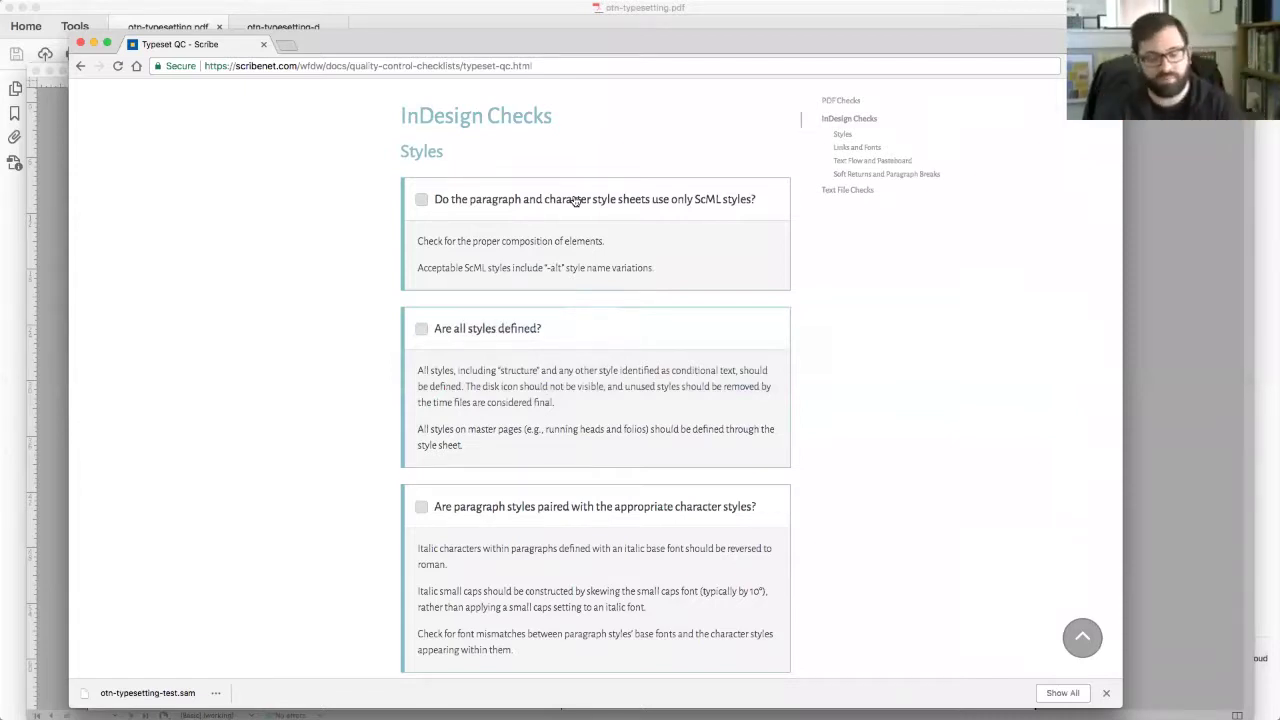
pyautogui.press('super+Tab')
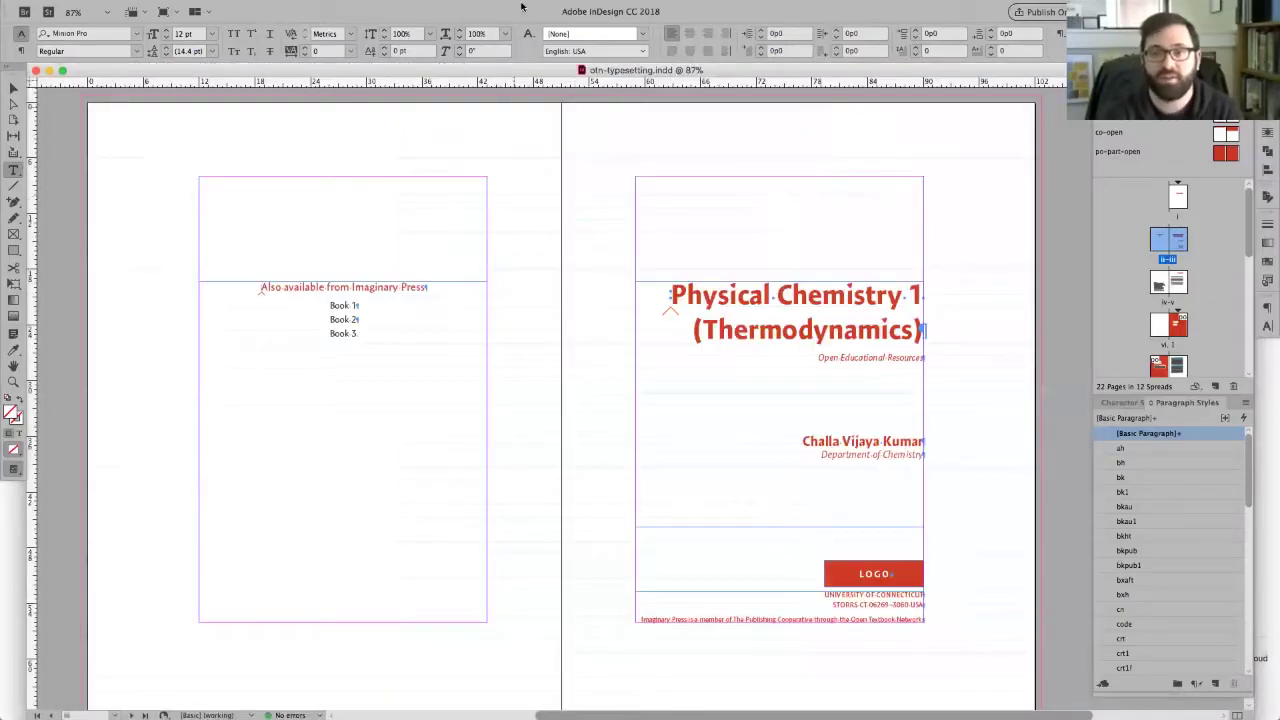
pyautogui.click(361, 7)
pyautogui.moveTo(407, 7)
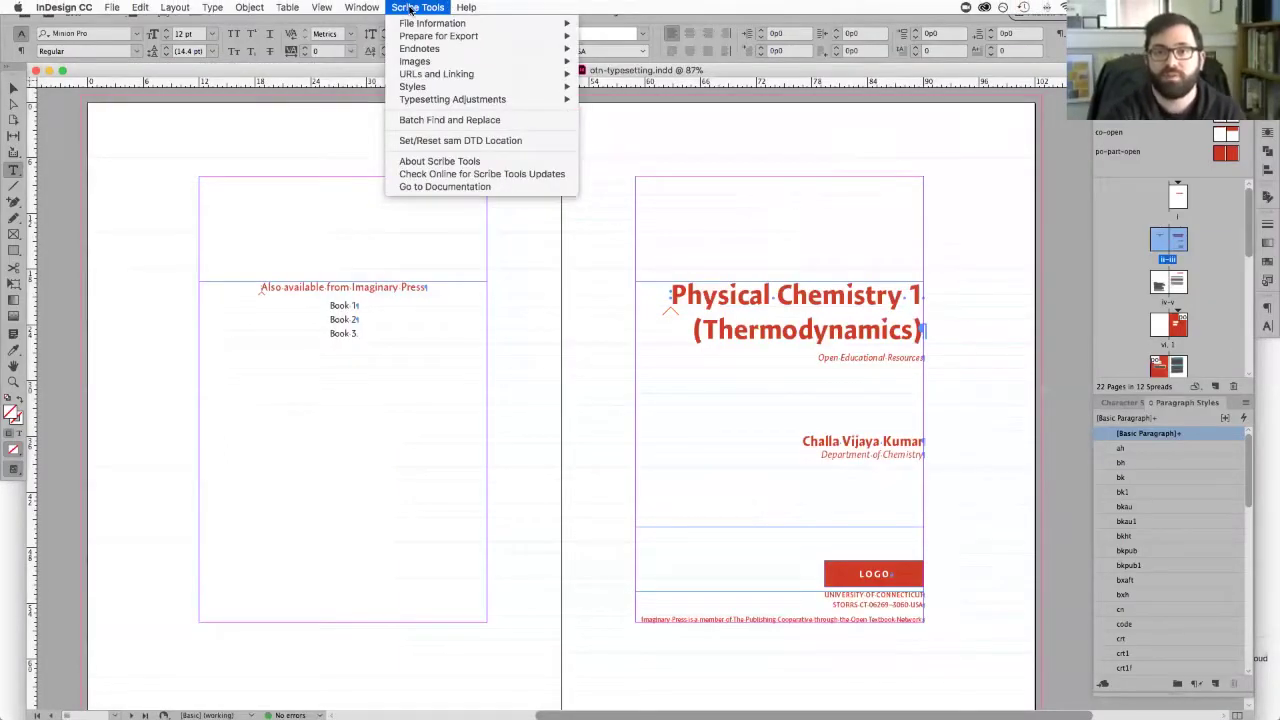
pyautogui.moveTo(489, 89)
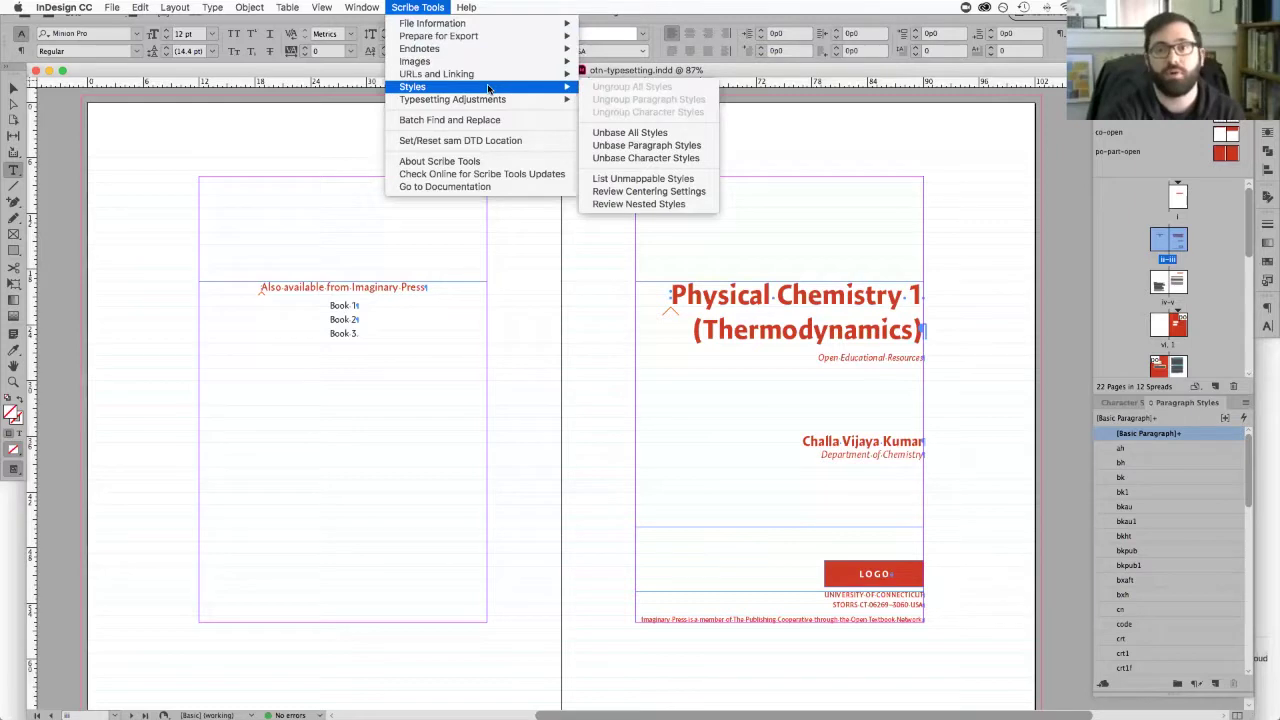
pyautogui.click(702, 180)
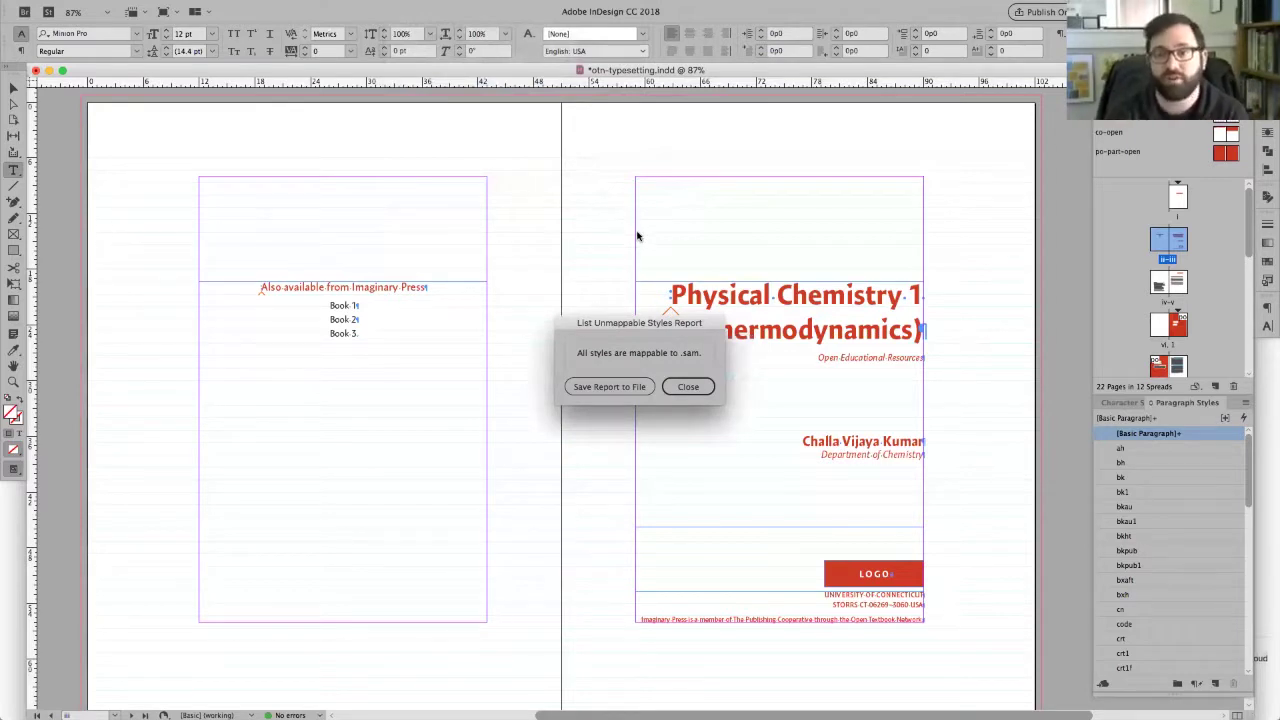
# - Dismiss the mappable-styles report, zoom to 200%, and place the cursor in the Book 2 line
pyautogui.click(688, 387)
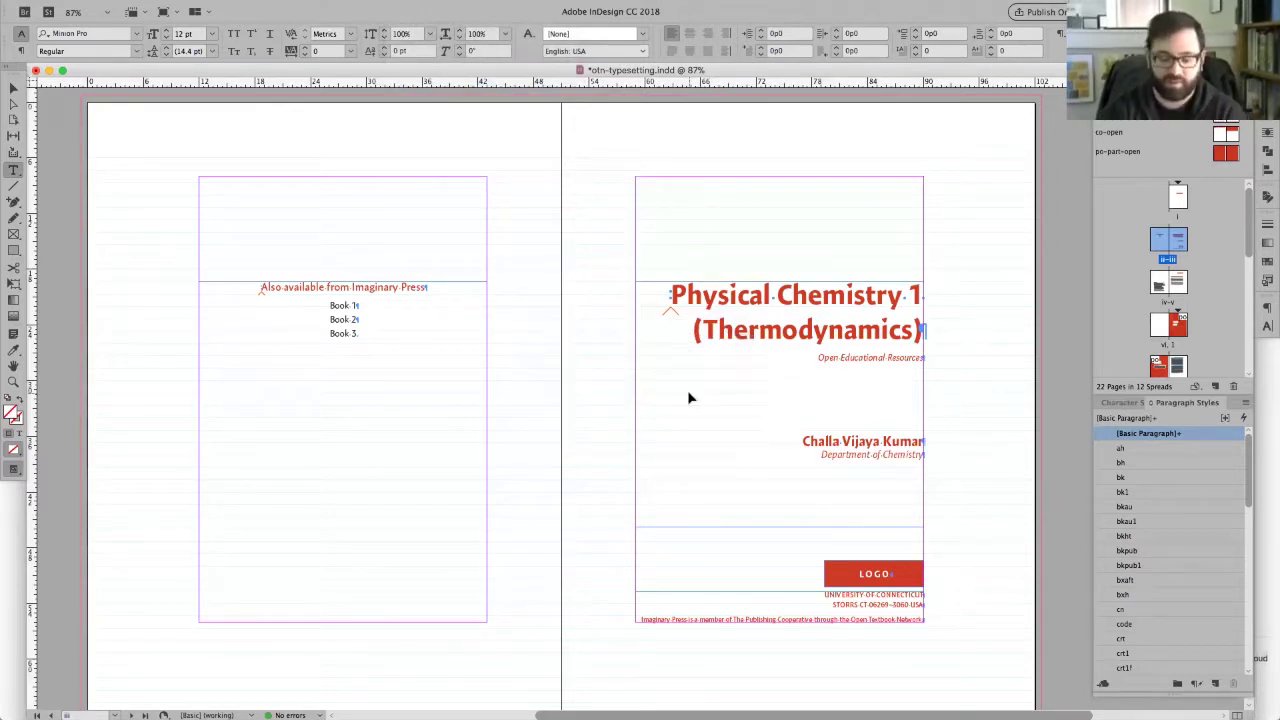
pyautogui.press('super+2')
pyautogui.hscroll(-10, 688, 391)
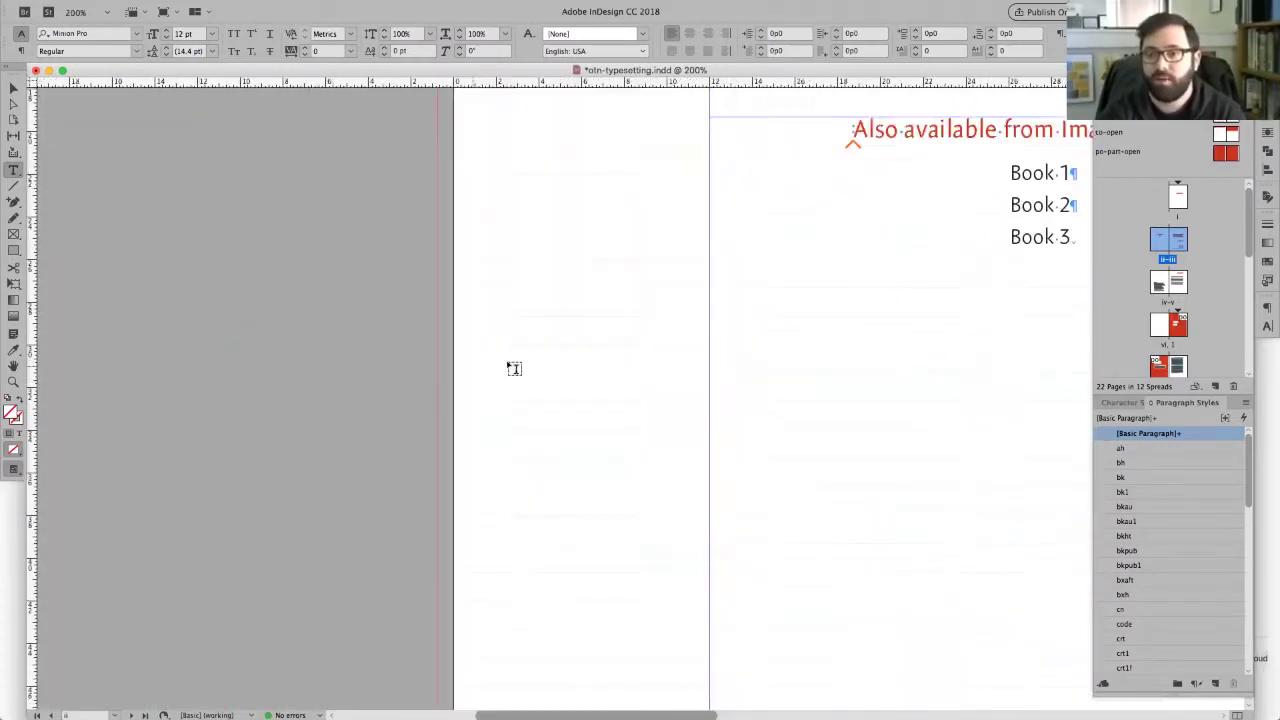
pyautogui.press('Up')
pyautogui.press('Up')
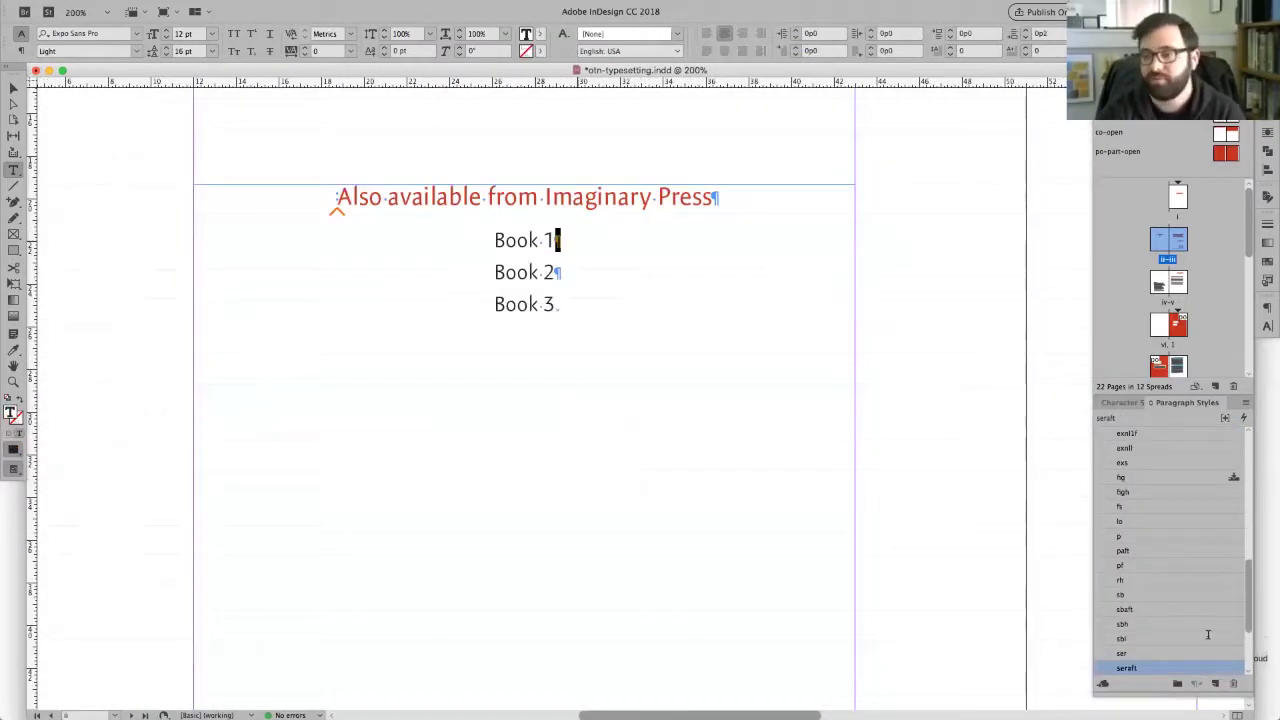
pyautogui.scroll(-3, 1171, 631)
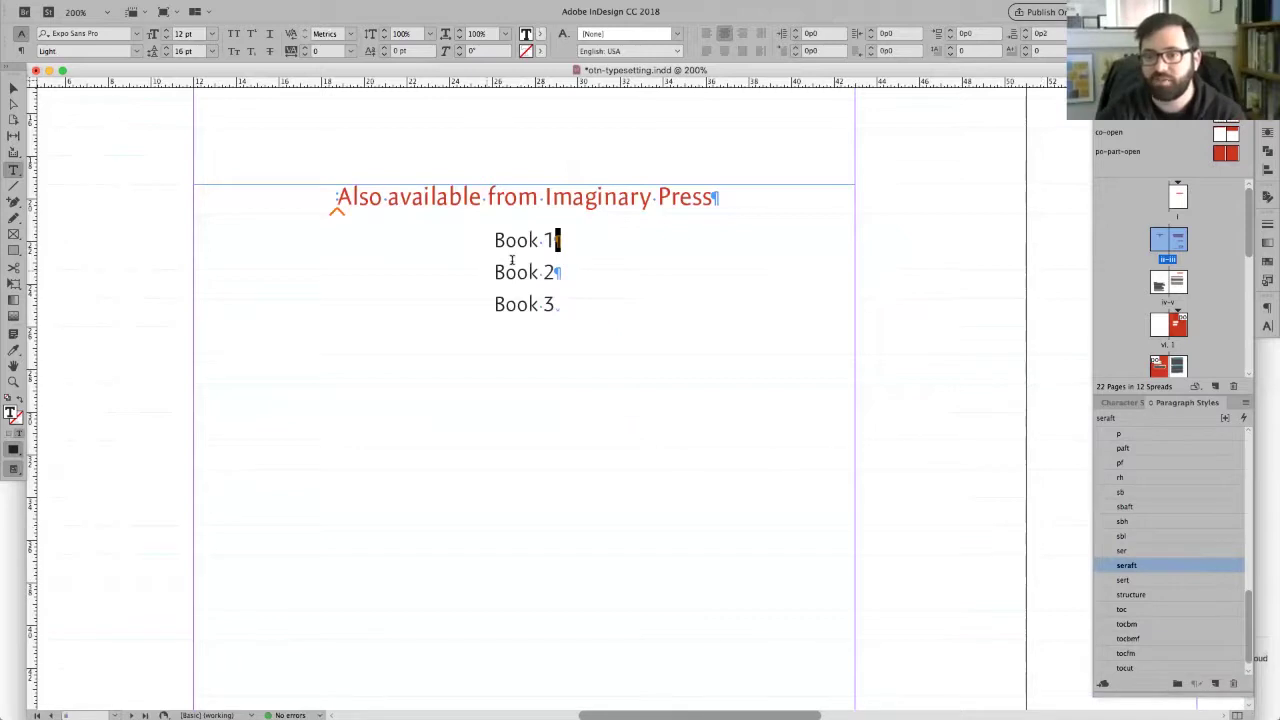
pyautogui.click(529, 272)
# - Duplicate the ser paragraph style as a new style named seralt
pyautogui.rightClick(1146, 556)
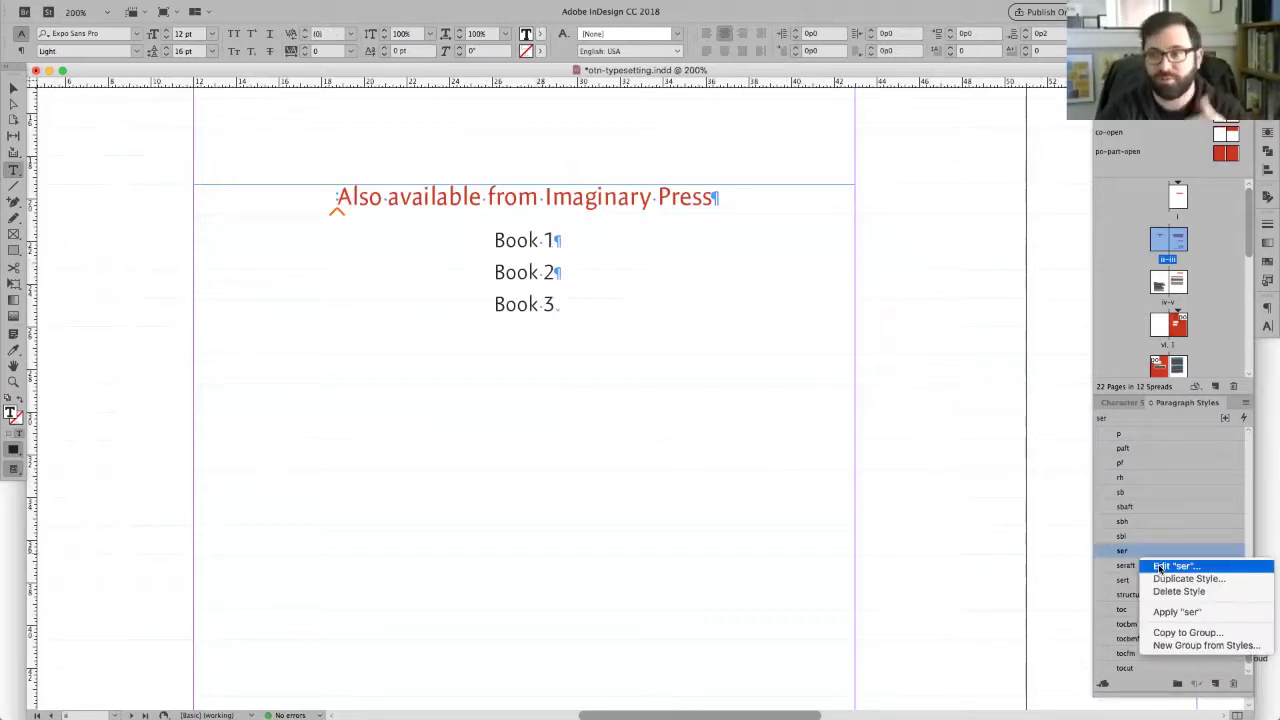
pyautogui.click(1160, 578)
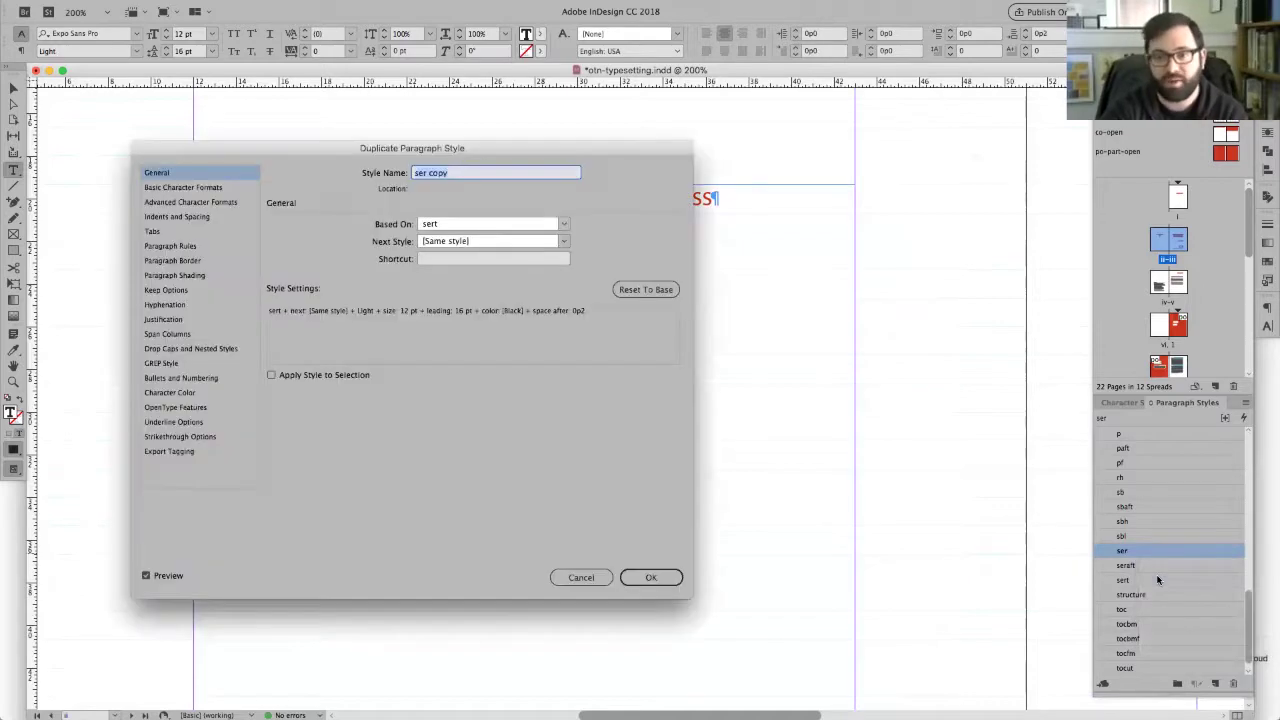
pyautogui.write('ser-alt')
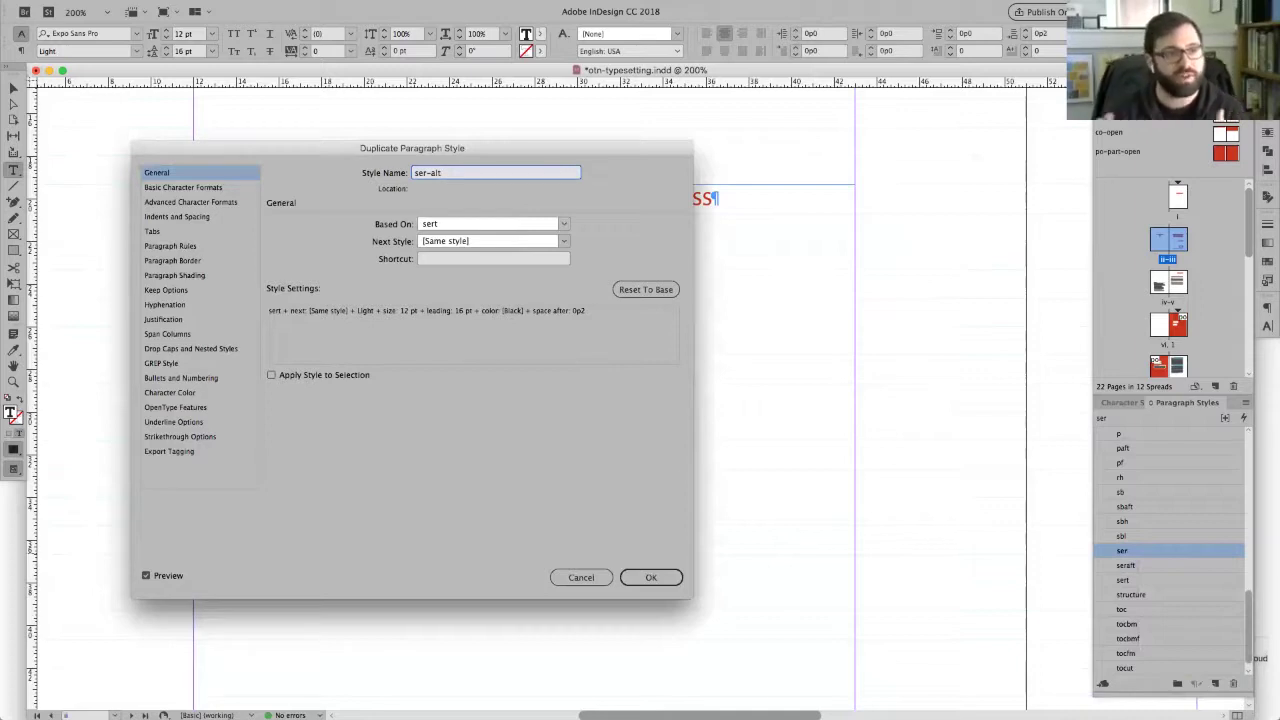
pyautogui.click(431, 173)
pyautogui.press('BackSpace')
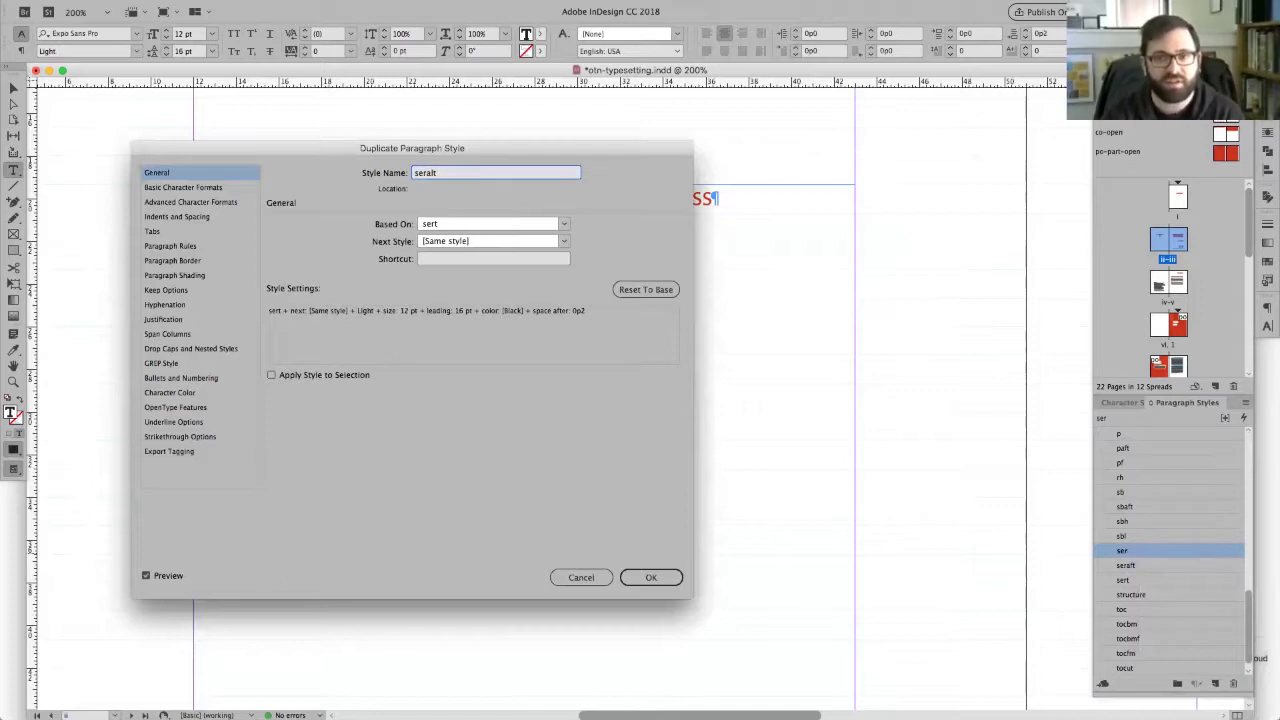
pyautogui.press('Return')
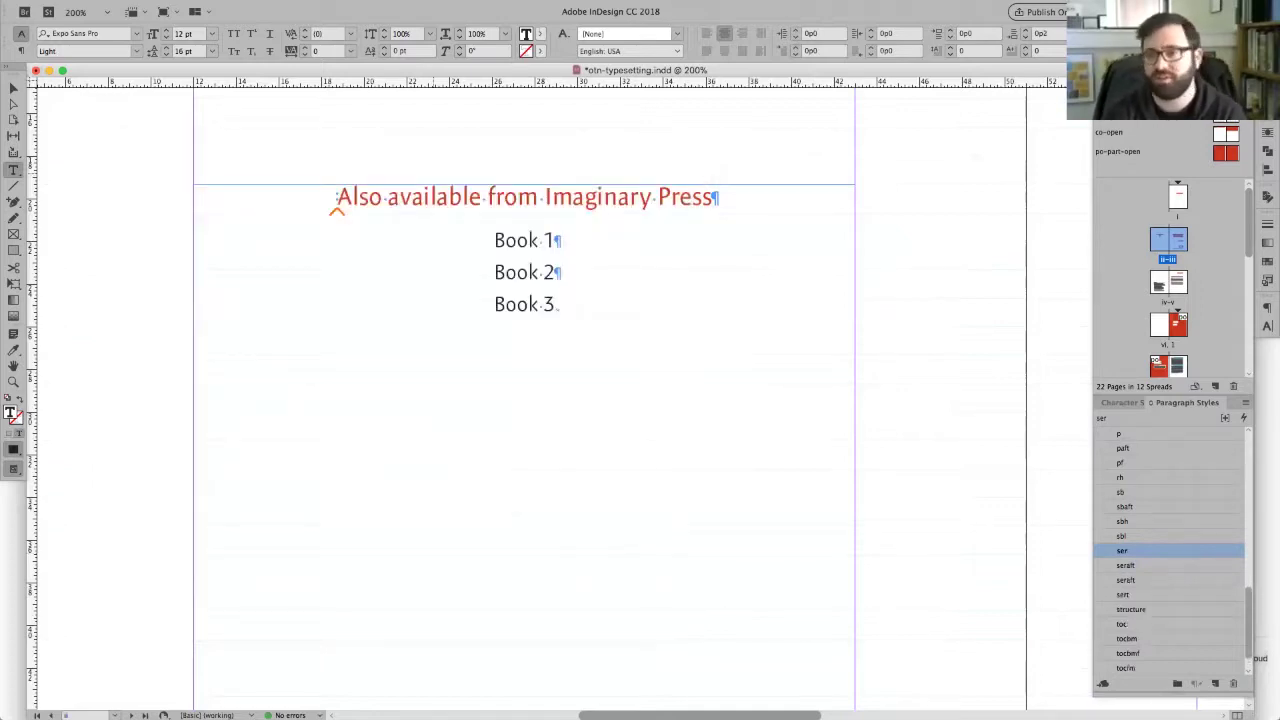
# - Run Scribe Tools List Unmappable Styles, which flags seralt, then close the report
pyautogui.click(1140, 567)
pyautogui.moveTo(306, 7)
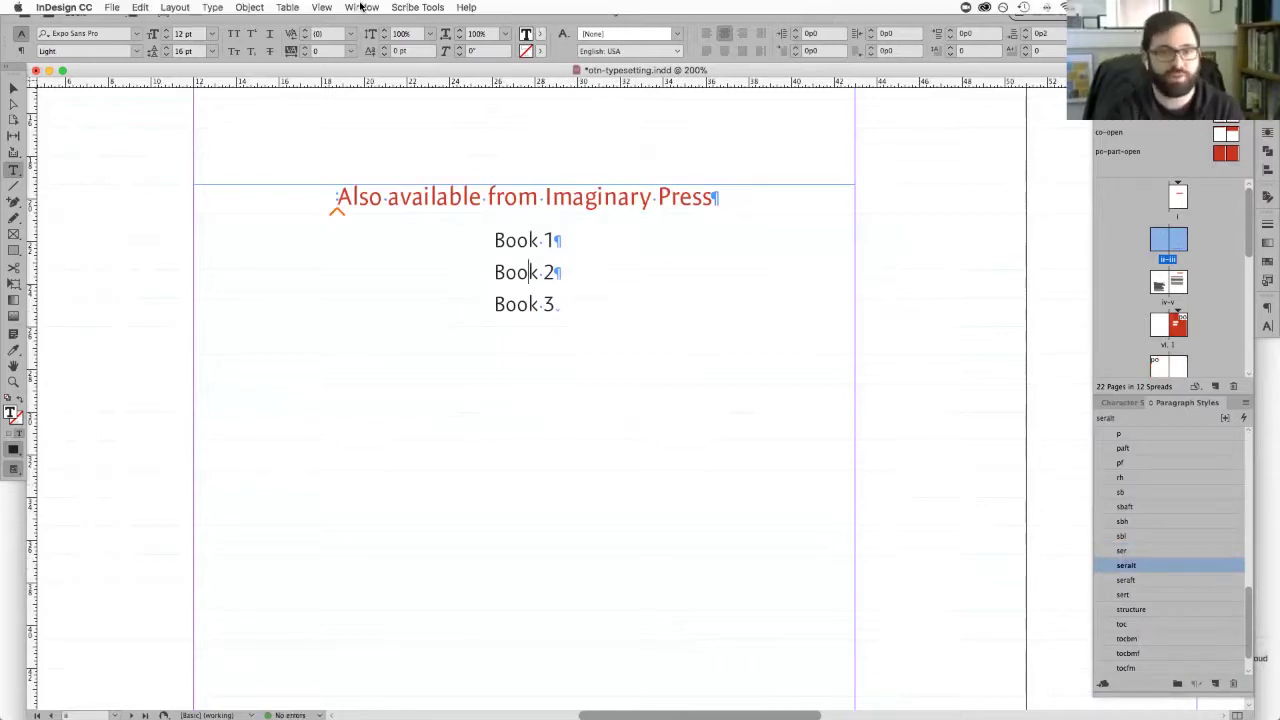
pyautogui.click(417, 7)
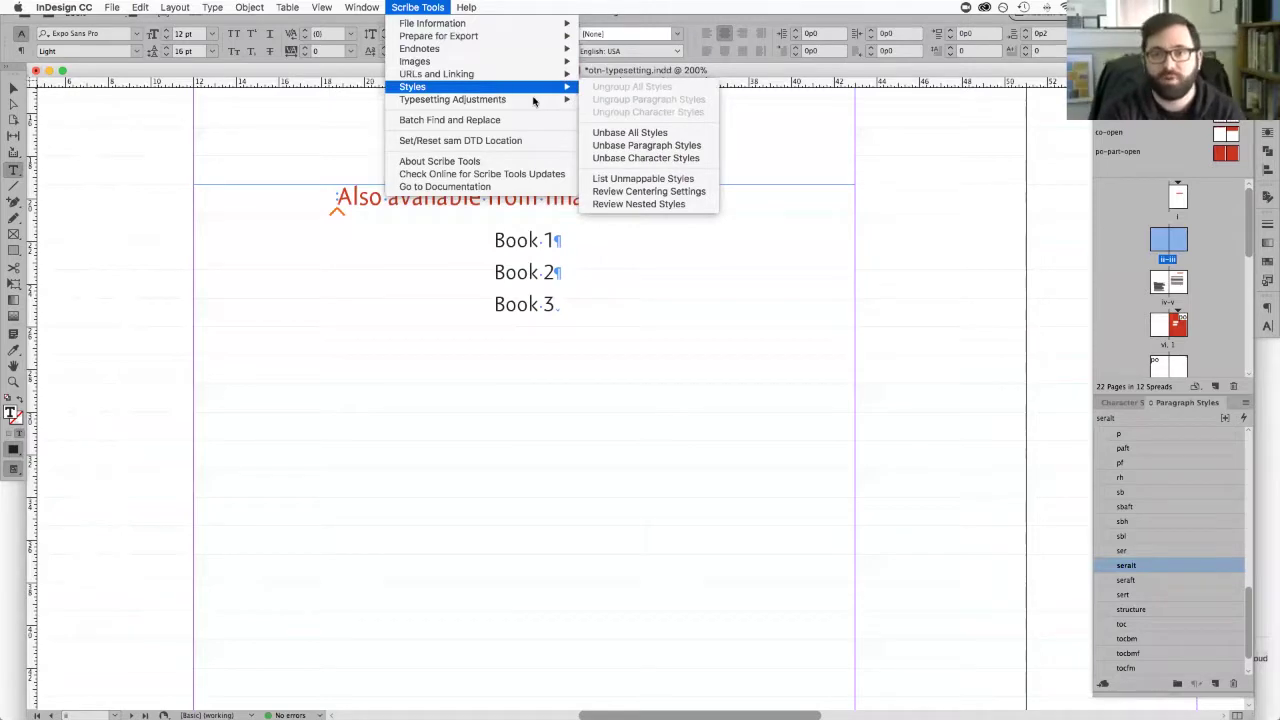
pyautogui.moveTo(557, 90)
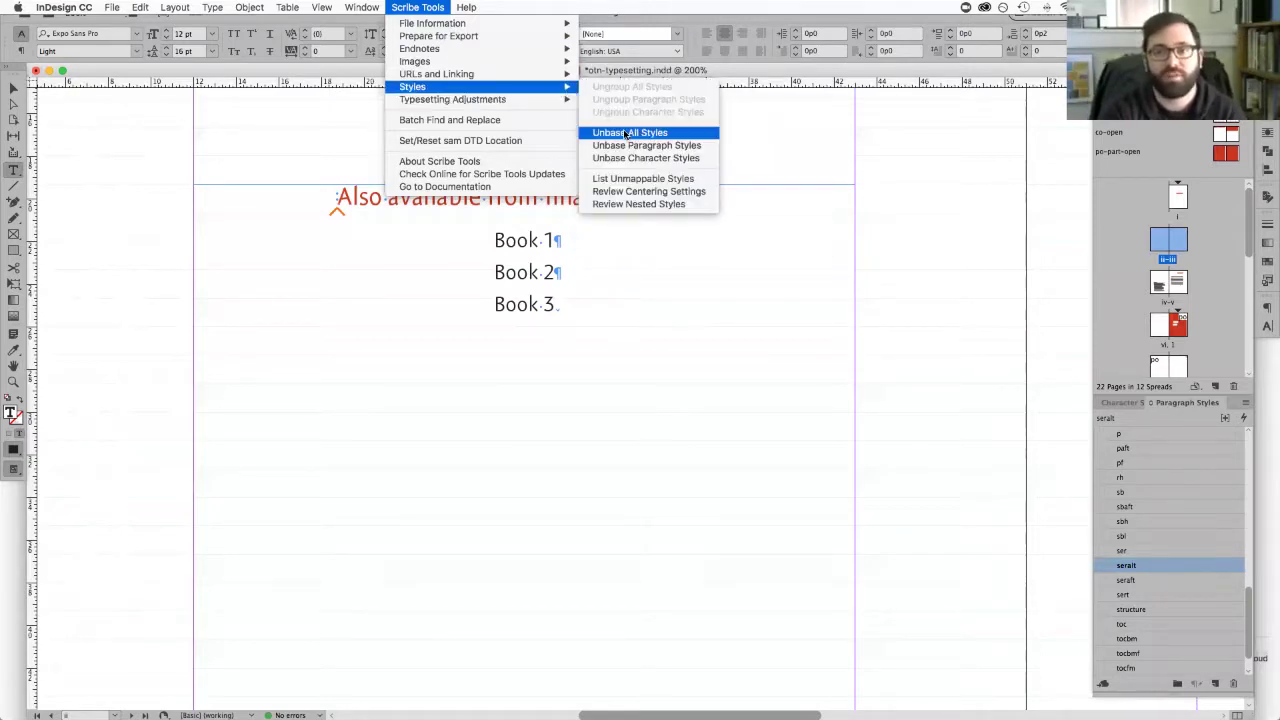
pyautogui.click(631, 180)
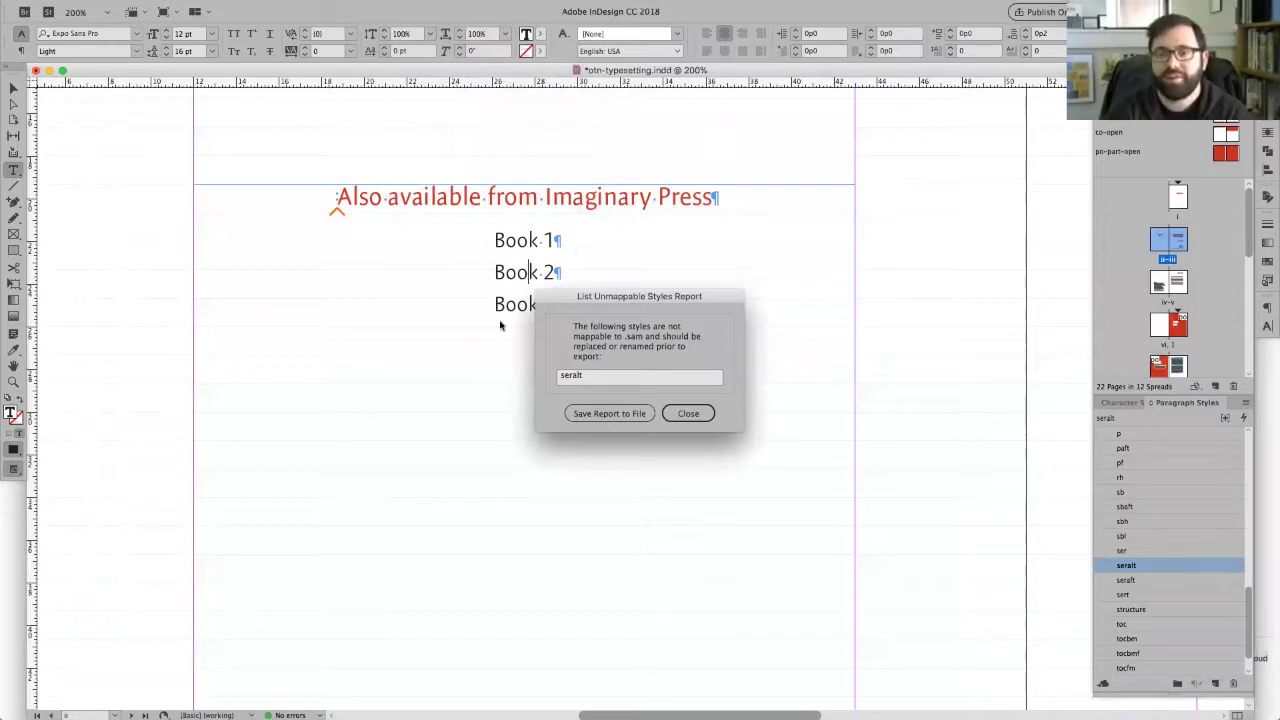
pyautogui.doubleClick(576, 377)
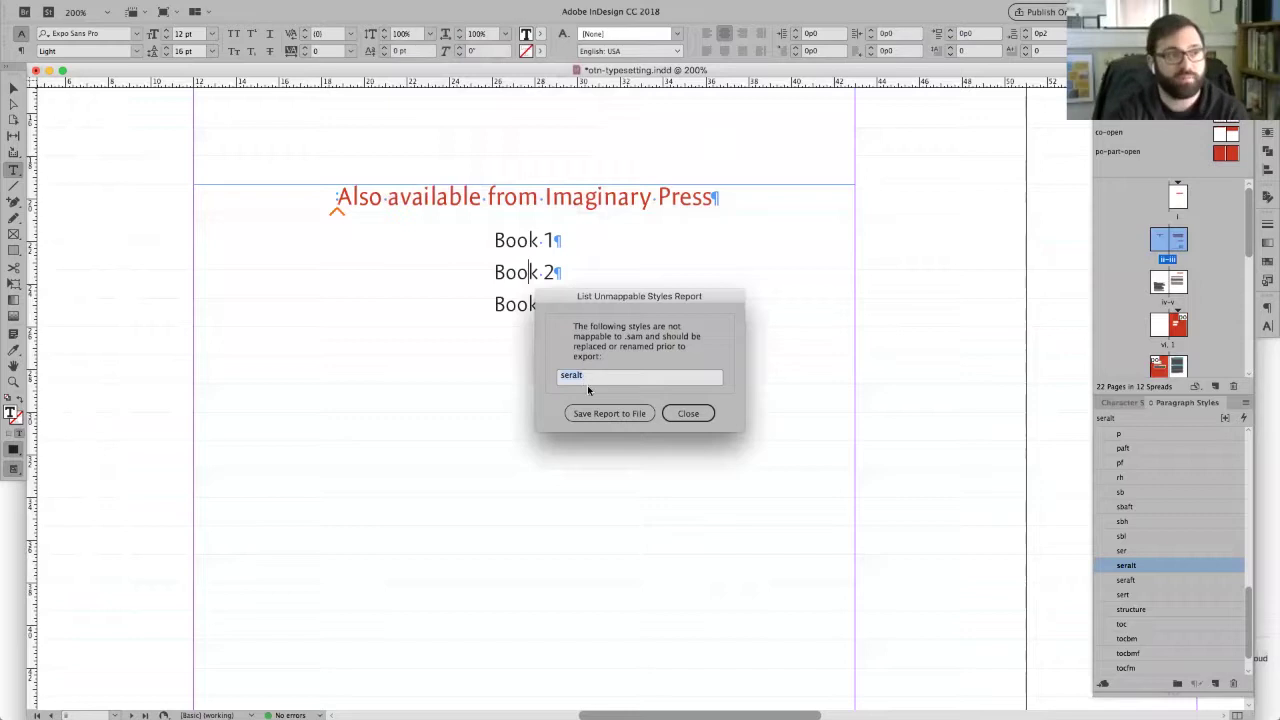
pyautogui.click(690, 418)
# - Edit the seralt paragraph style and rename it ser-alt
pyautogui.rightClick(1107, 560)
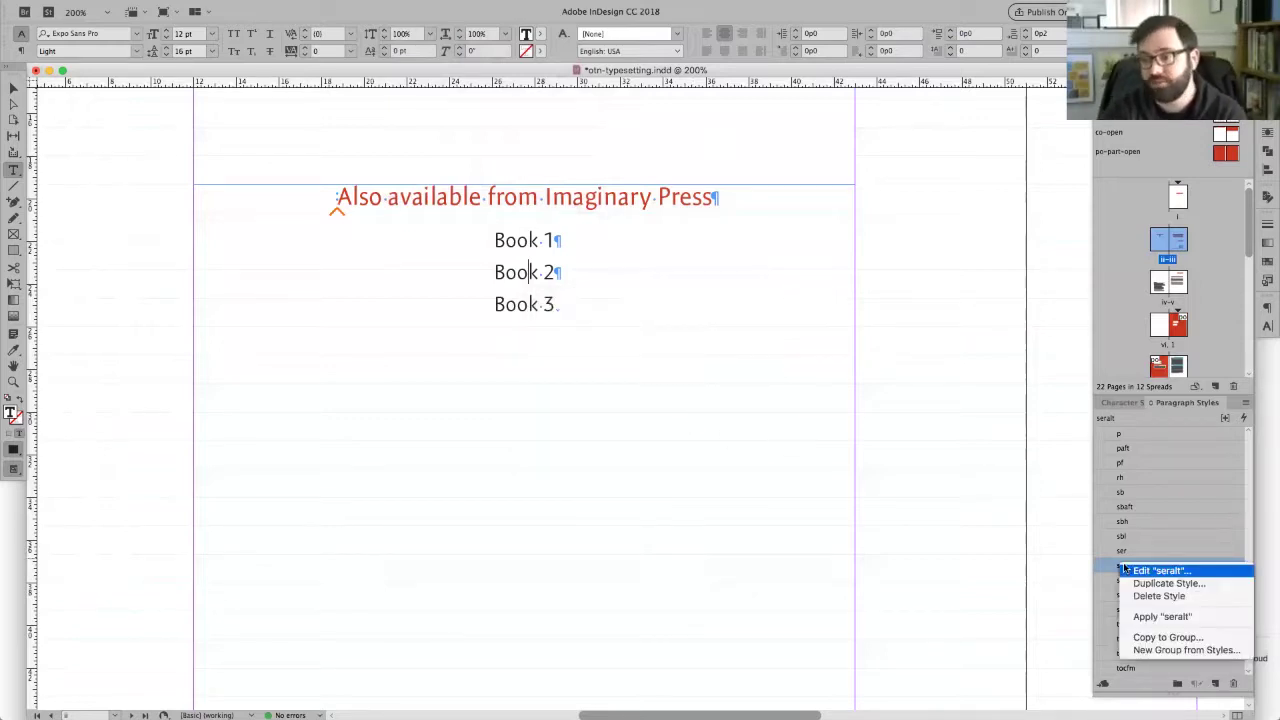
pyautogui.click(1125, 569)
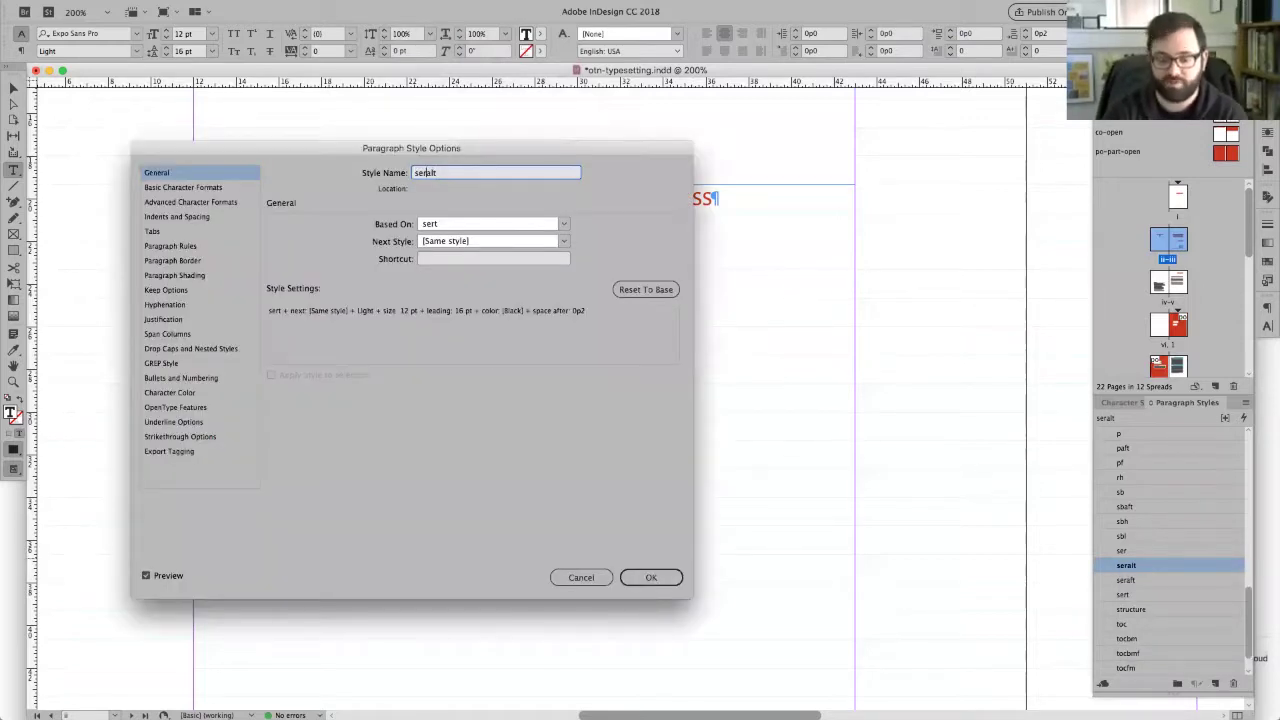
pyautogui.write('-')
pyautogui.press('Return')
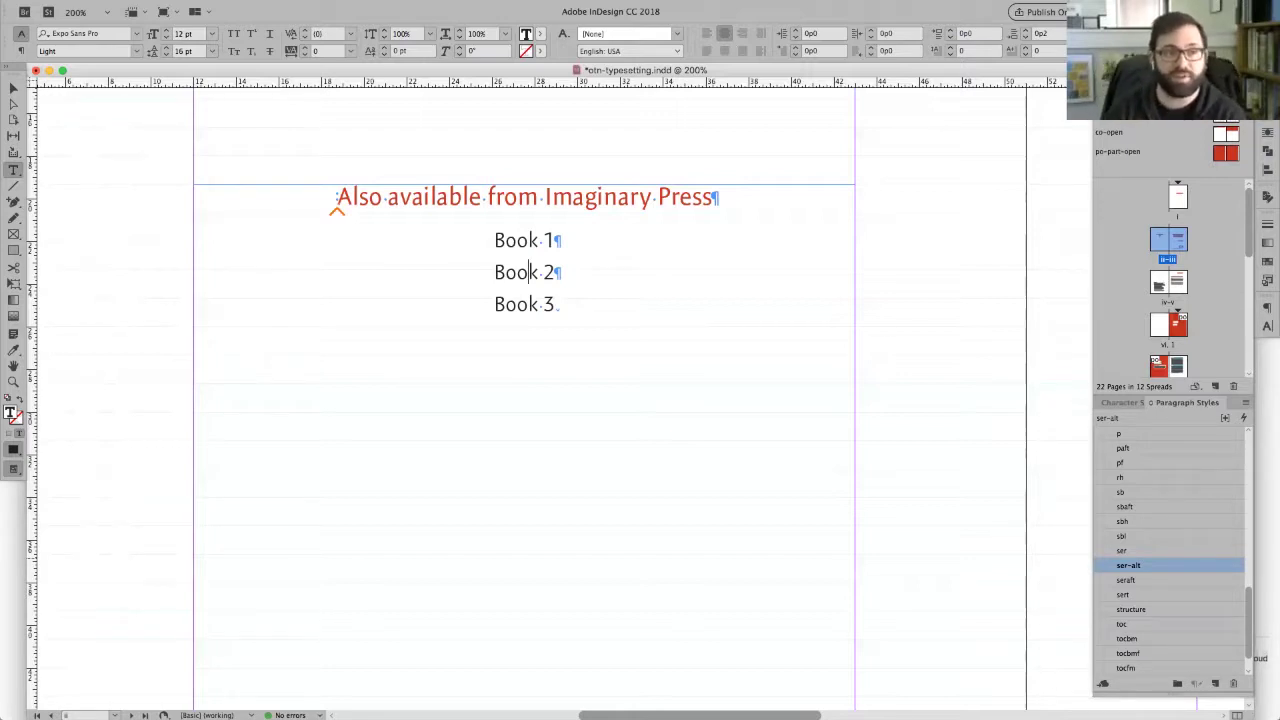
# - Review the styles checklist in Chrome, then show character styles [None], i, img, sup and url
pyautogui.press('super+Tab')
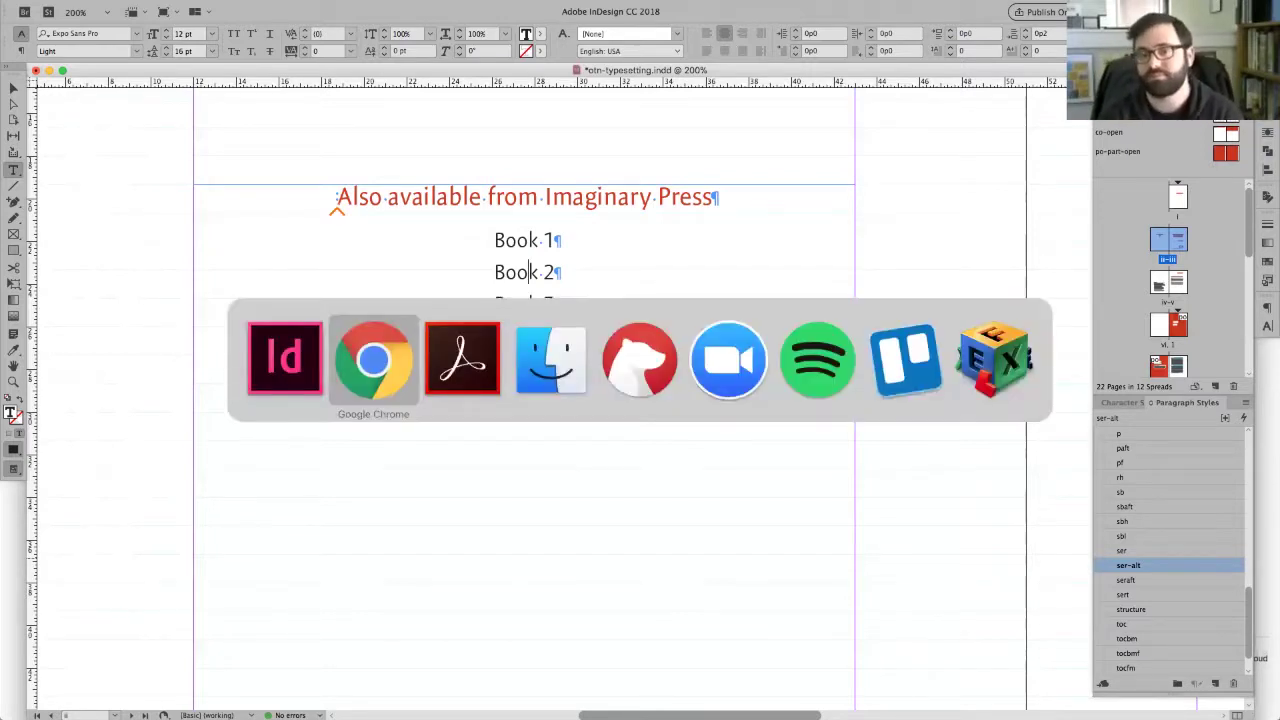
pyautogui.scroll(-1, 503, 363)
pyautogui.scroll(-1, 457, 287)
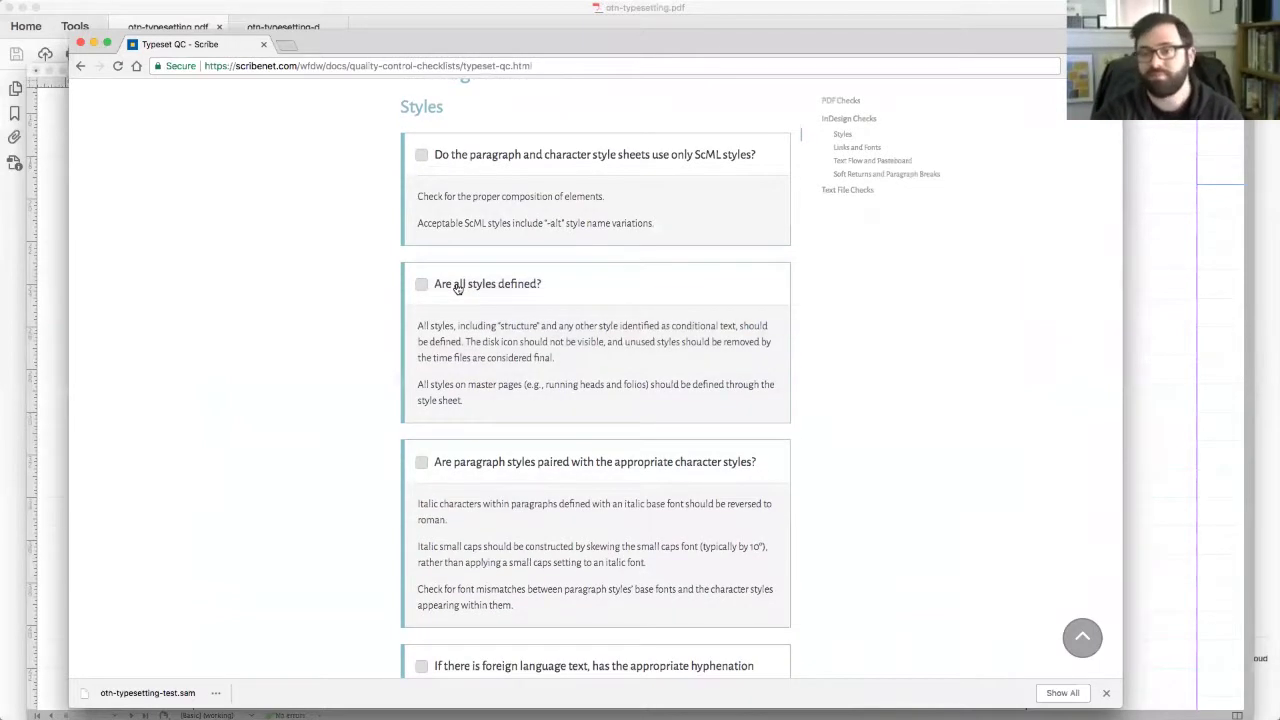
pyautogui.press('super+Tab')
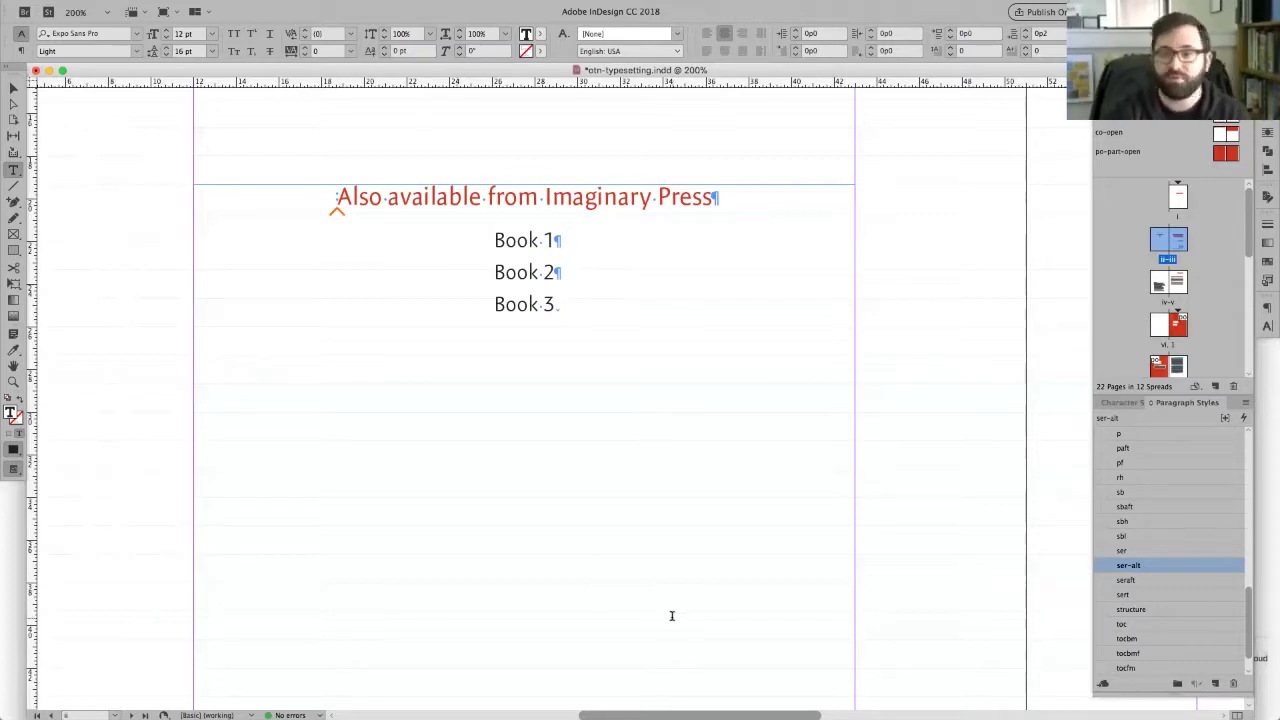
pyautogui.scroll(-1, 1202, 561)
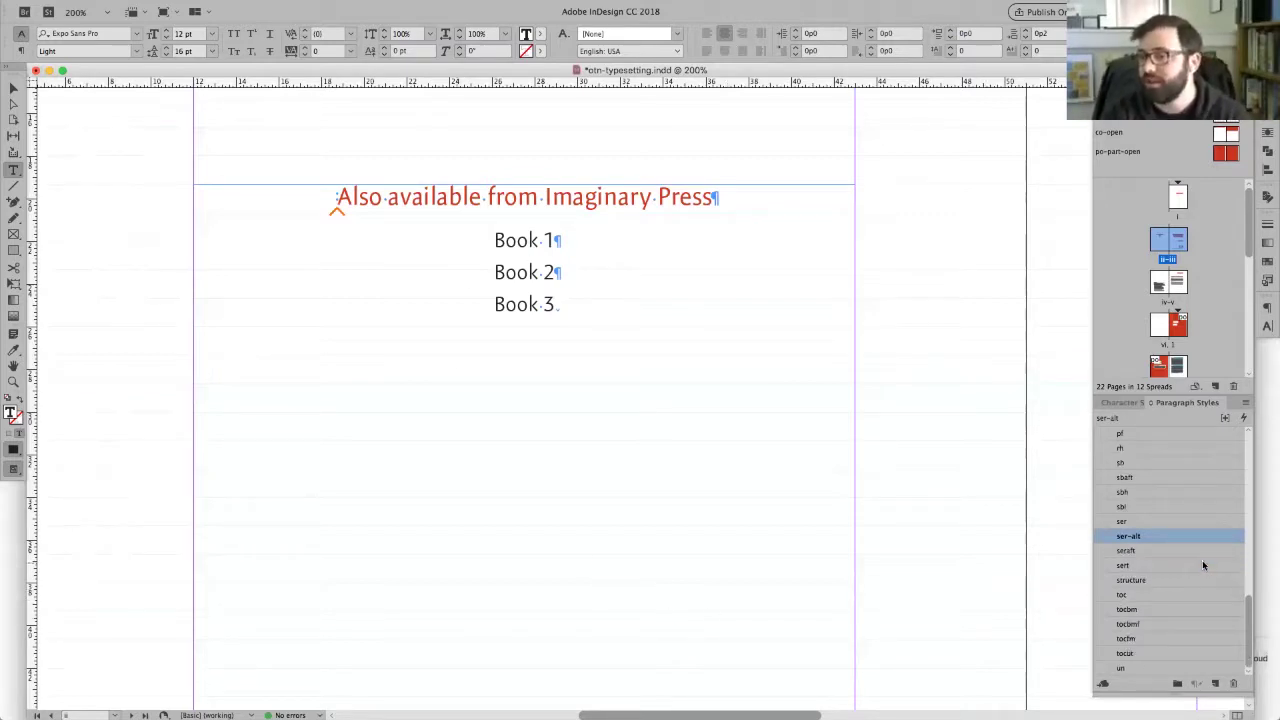
pyautogui.scroll(5, 1202, 560)
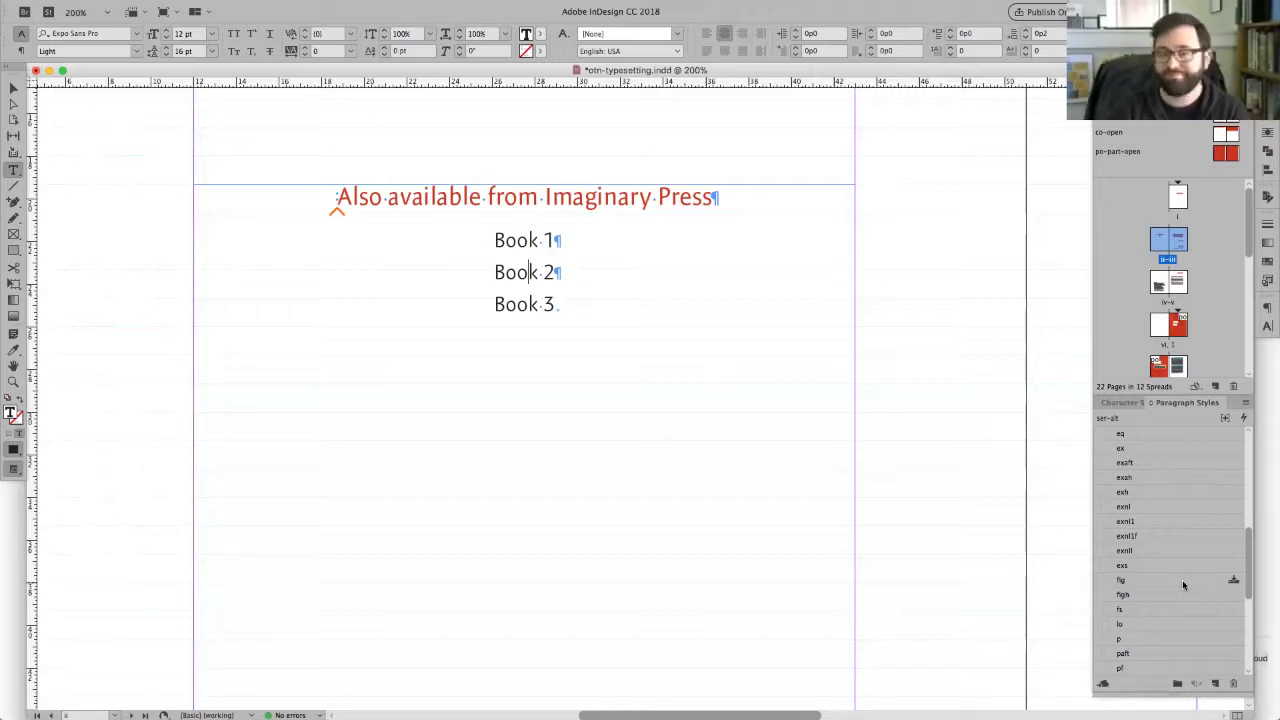
pyautogui.click(1115, 403)
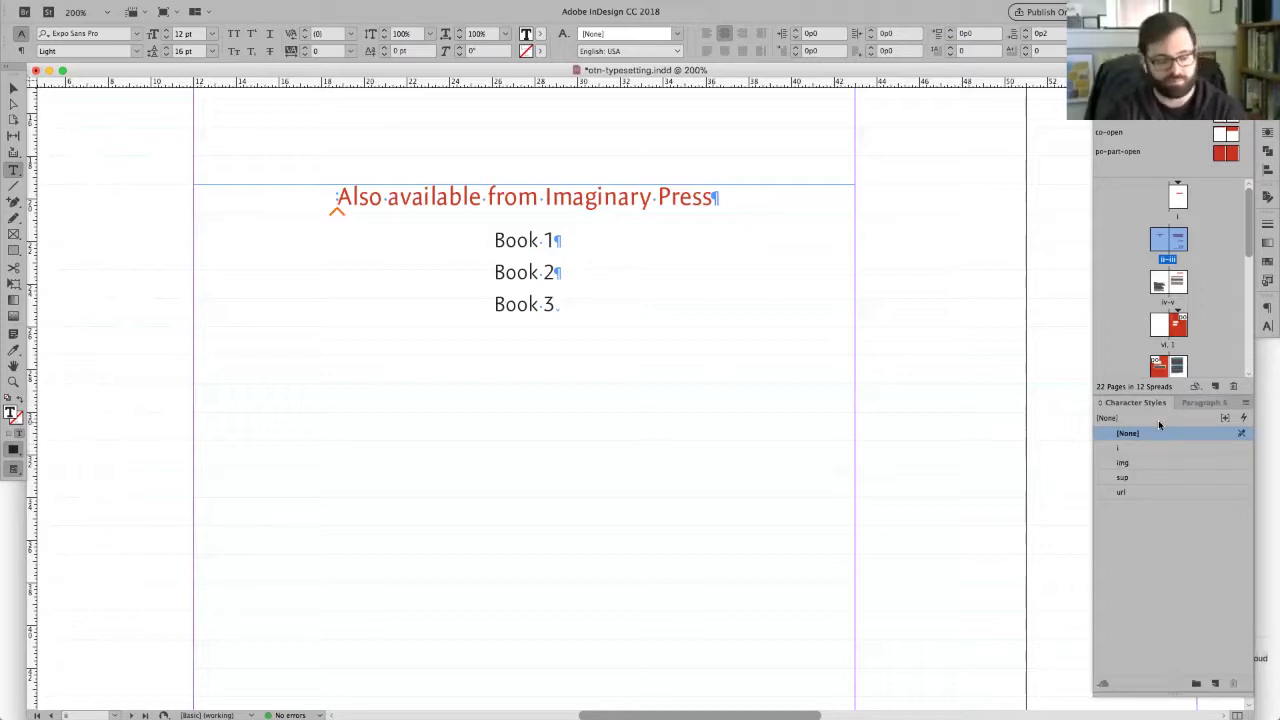
# - Scroll the Typeset QC checklist to 'Are paragraph styles paired with the appropriate character styles?'
pyautogui.press('super+Tab')
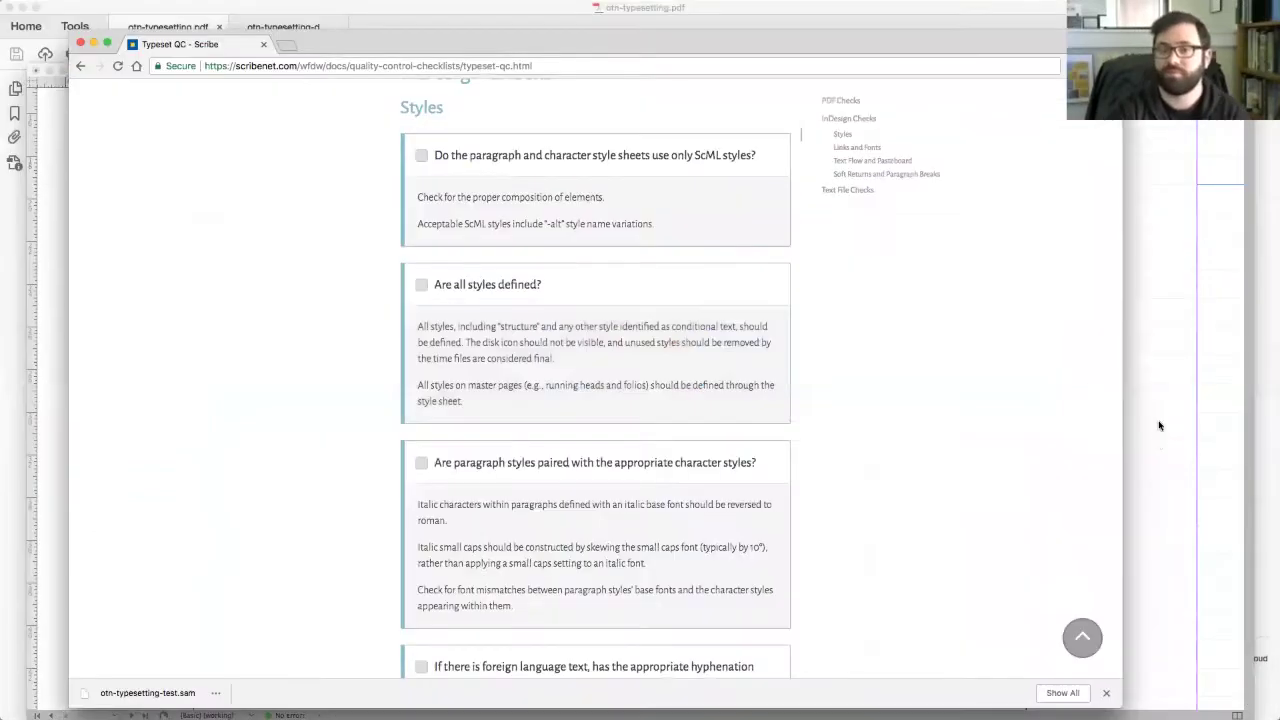
pyautogui.scroll(-5, 973, 511)
pyautogui.scroll(-3, 973, 511)
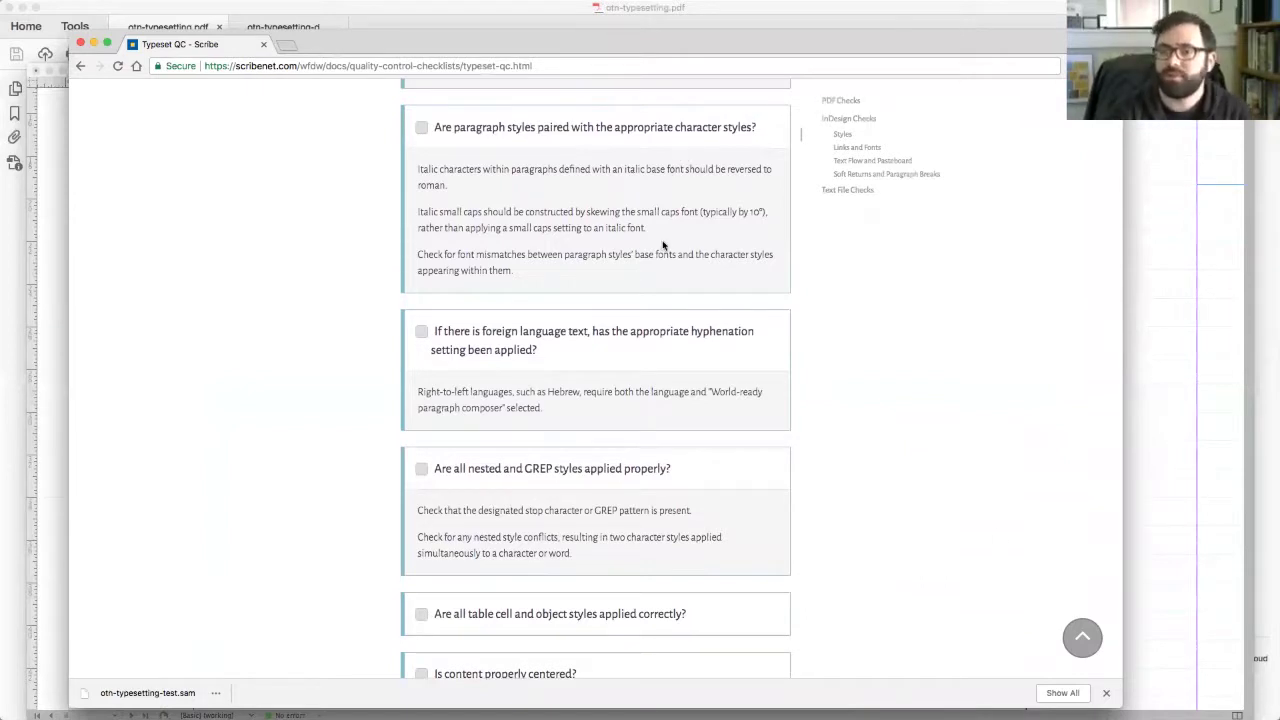
pyautogui.scroll(-2, 664, 245)
pyautogui.scroll(-1, 664, 243)
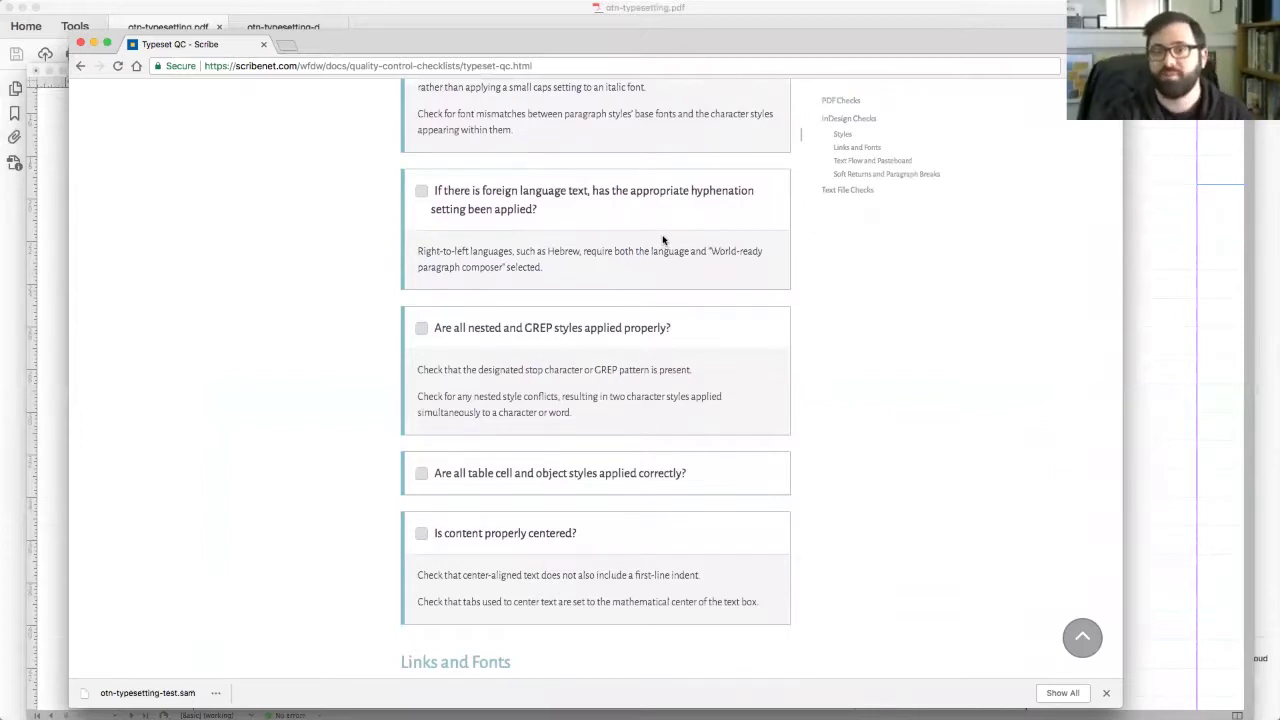
pyautogui.scroll(1, 662, 240)
pyautogui.scroll(1, 662, 240)
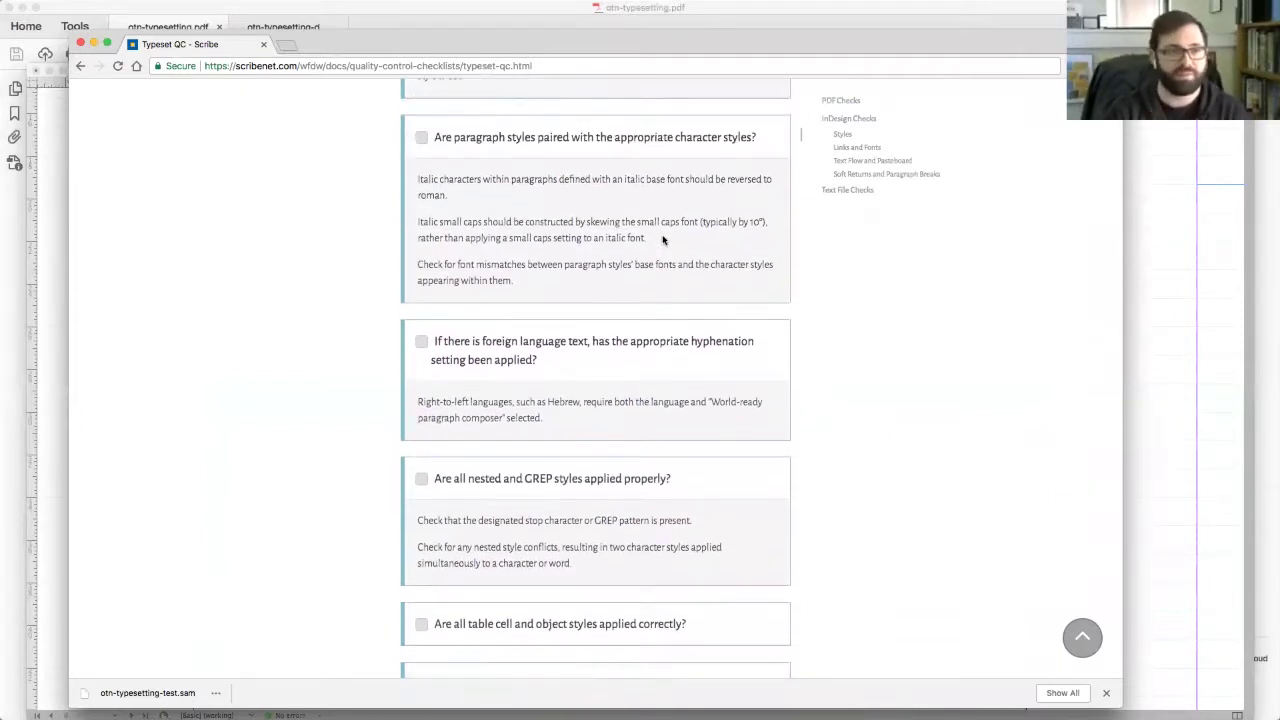
pyautogui.scroll(1, 662, 240)
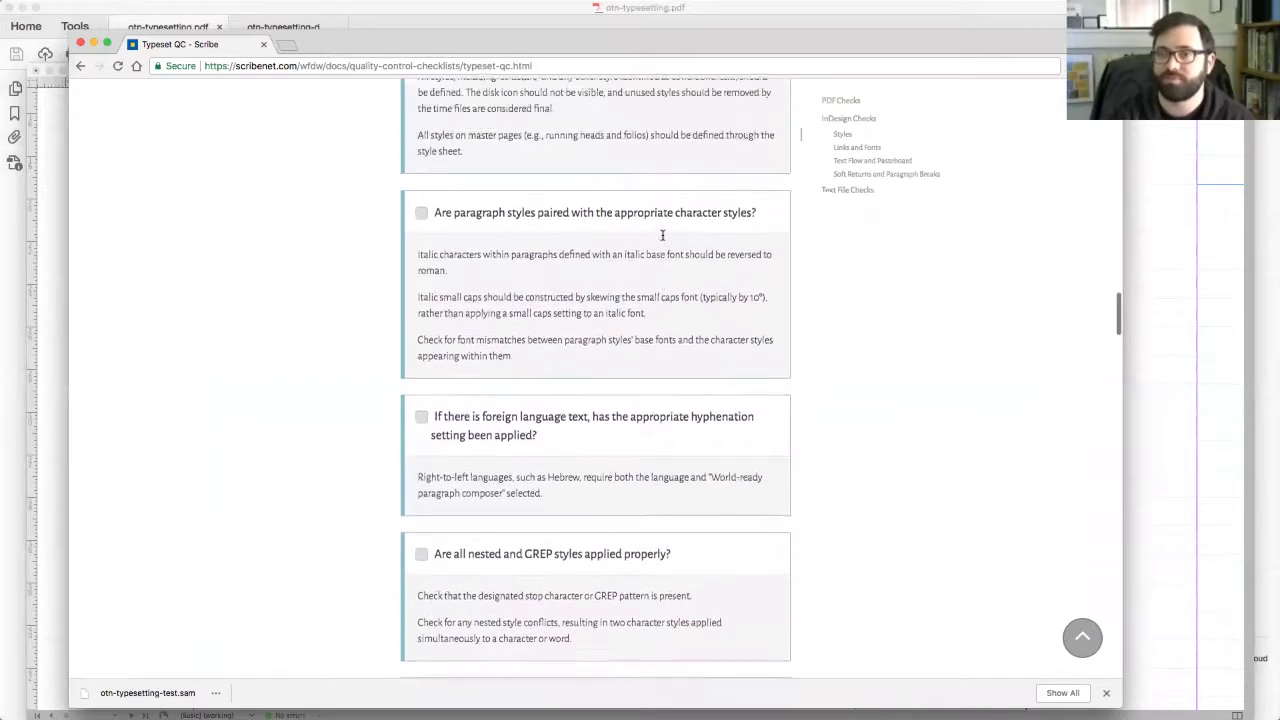
pyautogui.scroll(1, 662, 235)
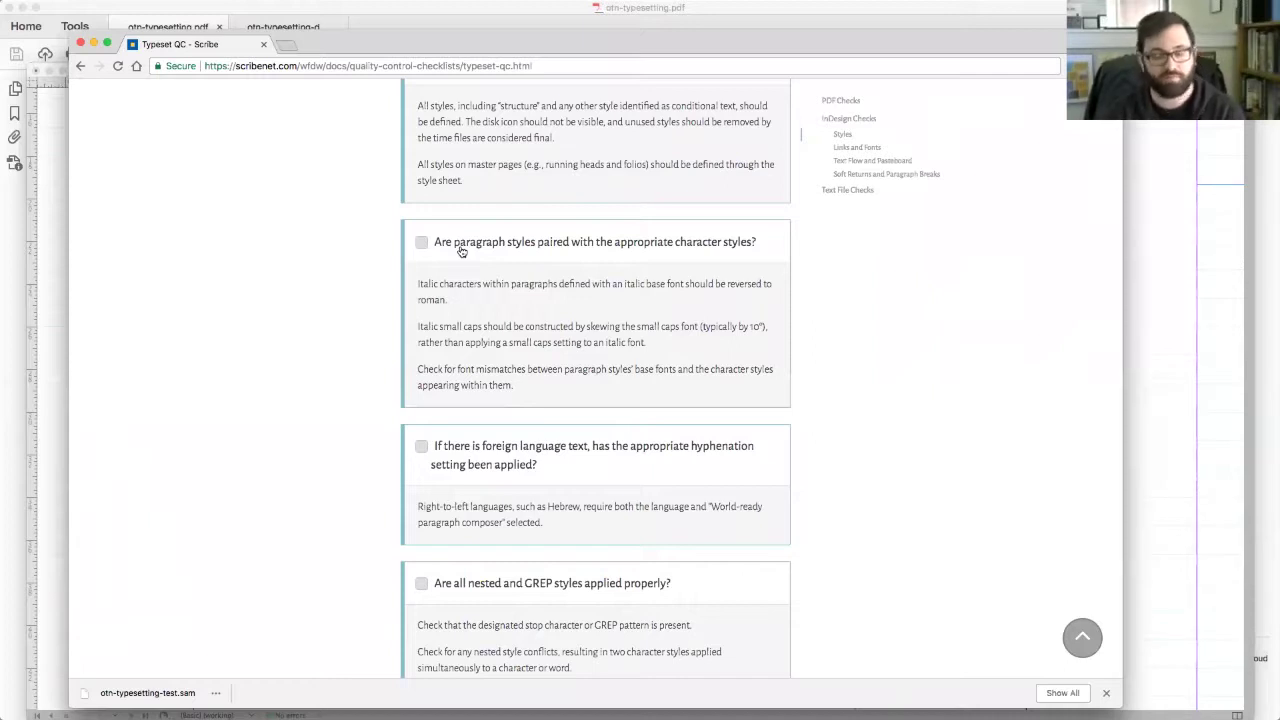
# - In InDesign, zoom out to 75% and scroll past Contents and Unit One to Chapter 1
pyautogui.press('super+Tab')
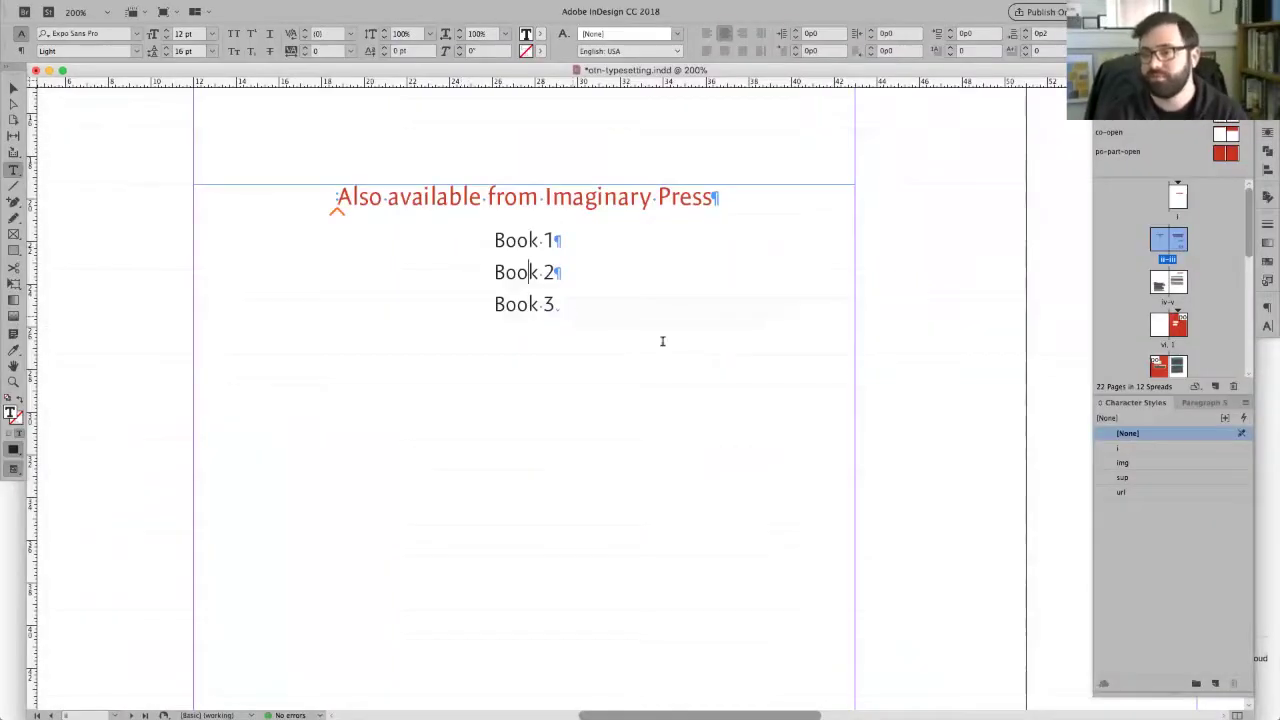
pyautogui.press('super+minus')
pyautogui.press('super+minus')
pyautogui.press('super+minus')
pyautogui.press('super+minus')
pyautogui.press('Escape')
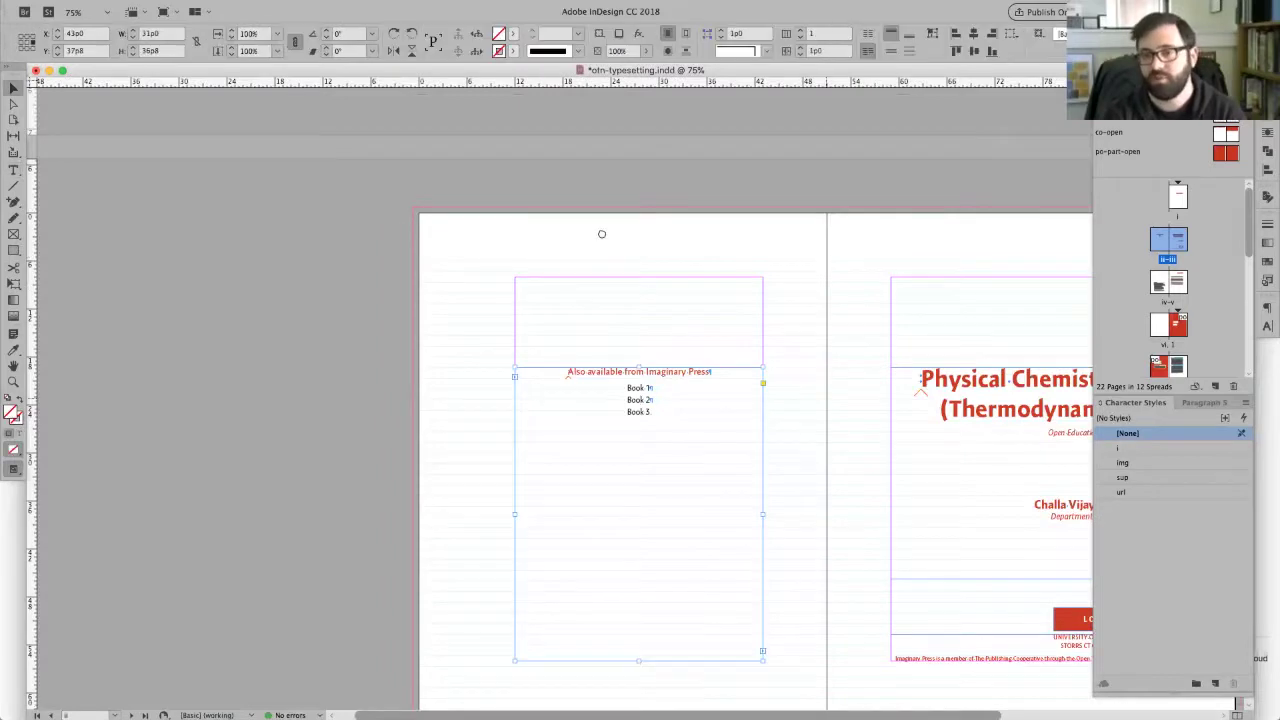
pyautogui.scroll(-10, 551, 186)
pyautogui.scroll(-10, 536, 286)
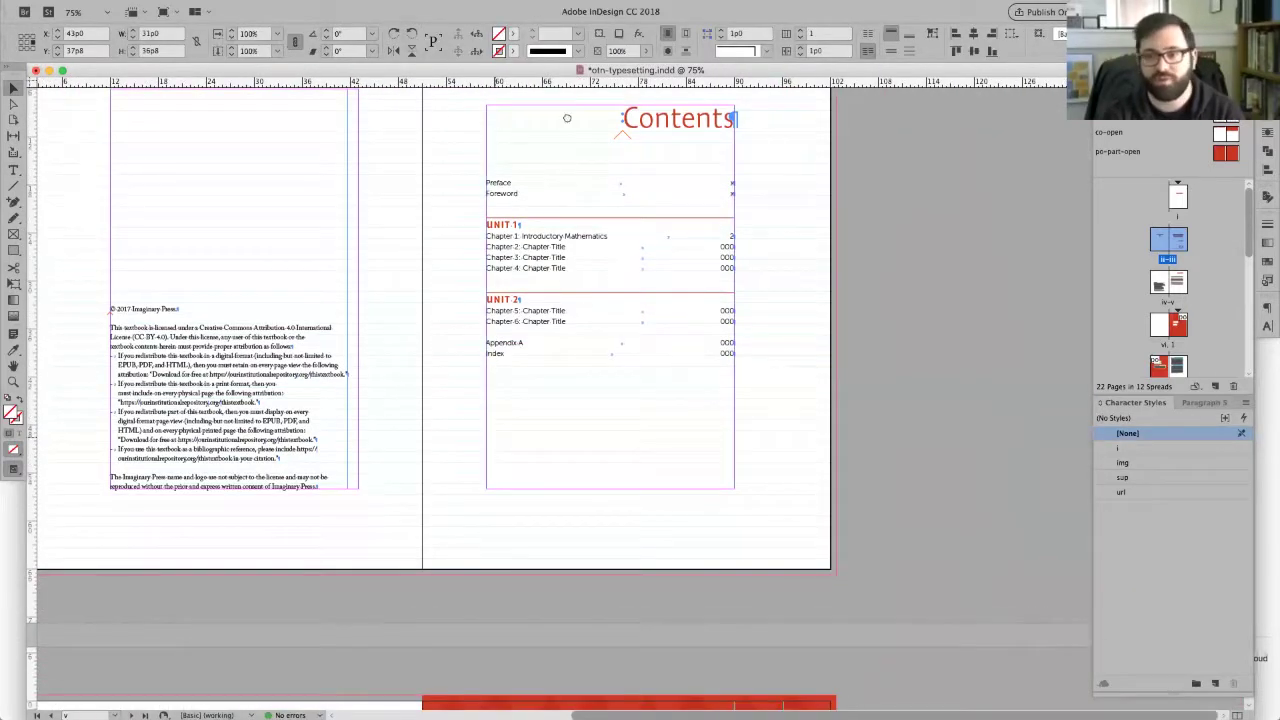
pyautogui.scroll(-10, 475, 428)
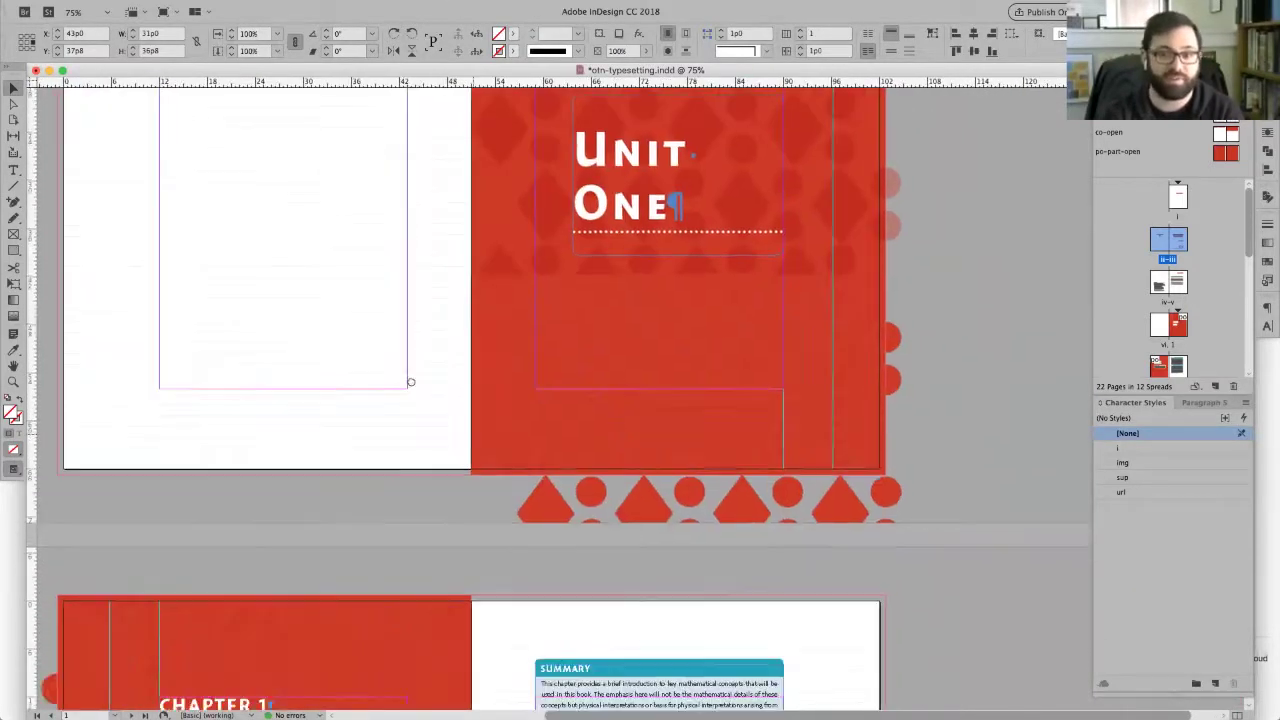
pyautogui.scroll(-2, 480, 346)
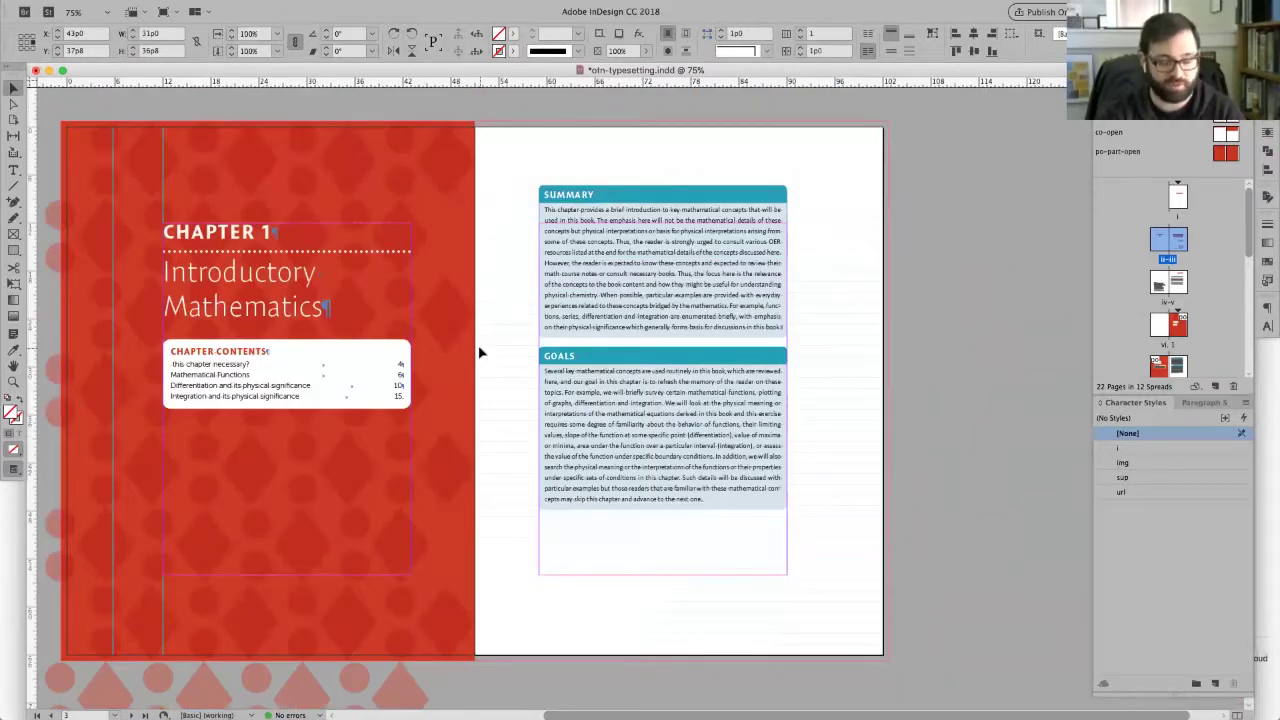
# - Open Edit > Find/Change on the GREP tab and clear the Find what pattern
pyautogui.press('super+f')
pyautogui.press('Escape')
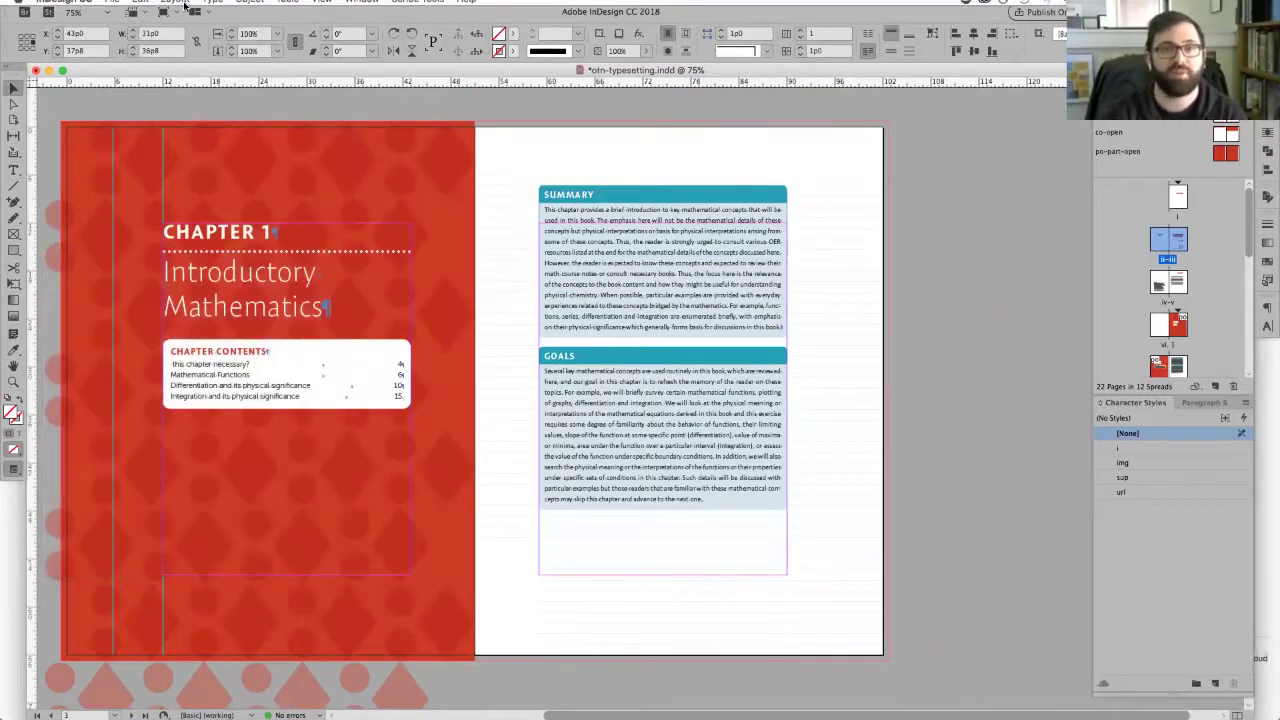
pyautogui.click(182, 6)
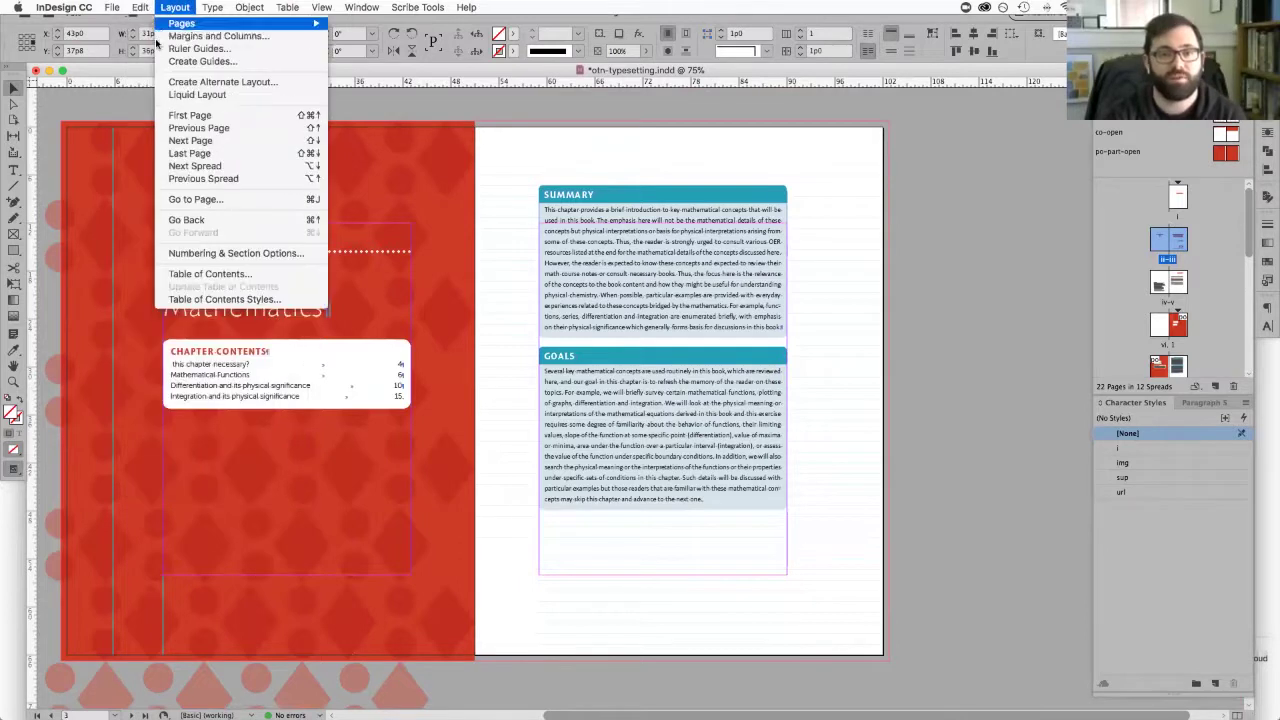
pyautogui.moveTo(129, 7)
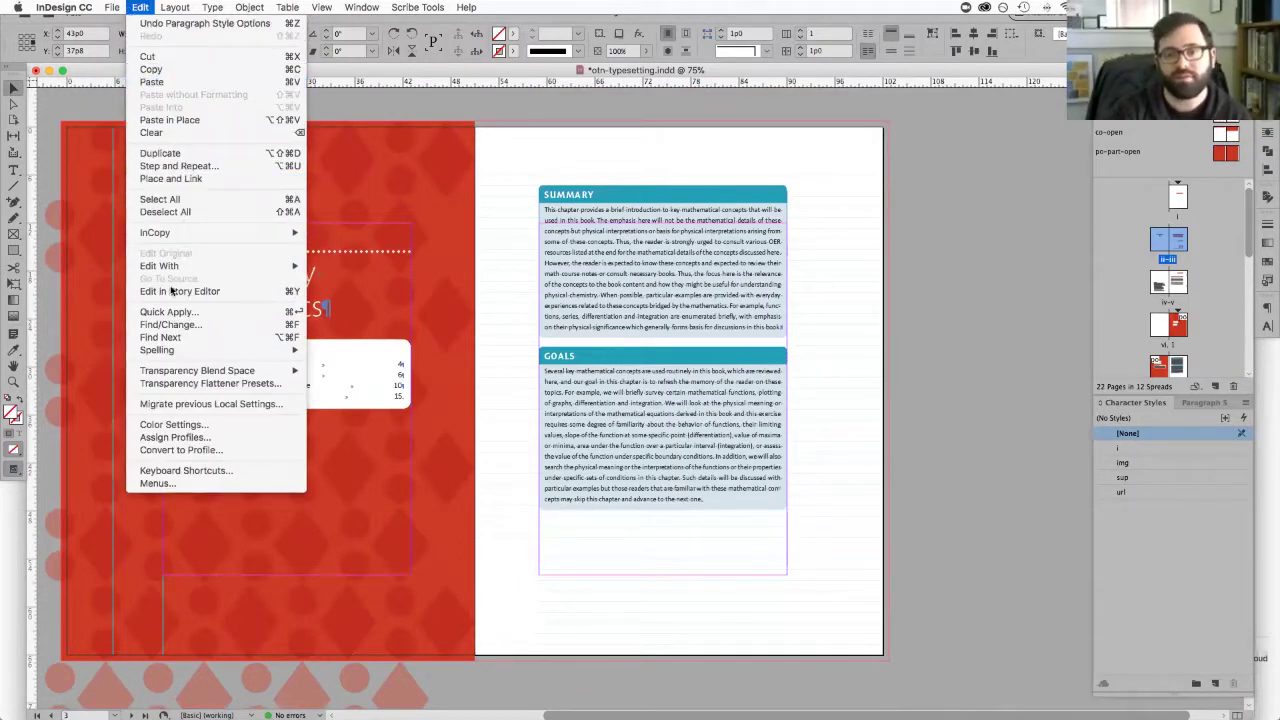
pyautogui.click(170, 326)
pyautogui.moveTo(188, 254); pyautogui.dragTo(451, 169)
pyautogui.press('BackSpace')
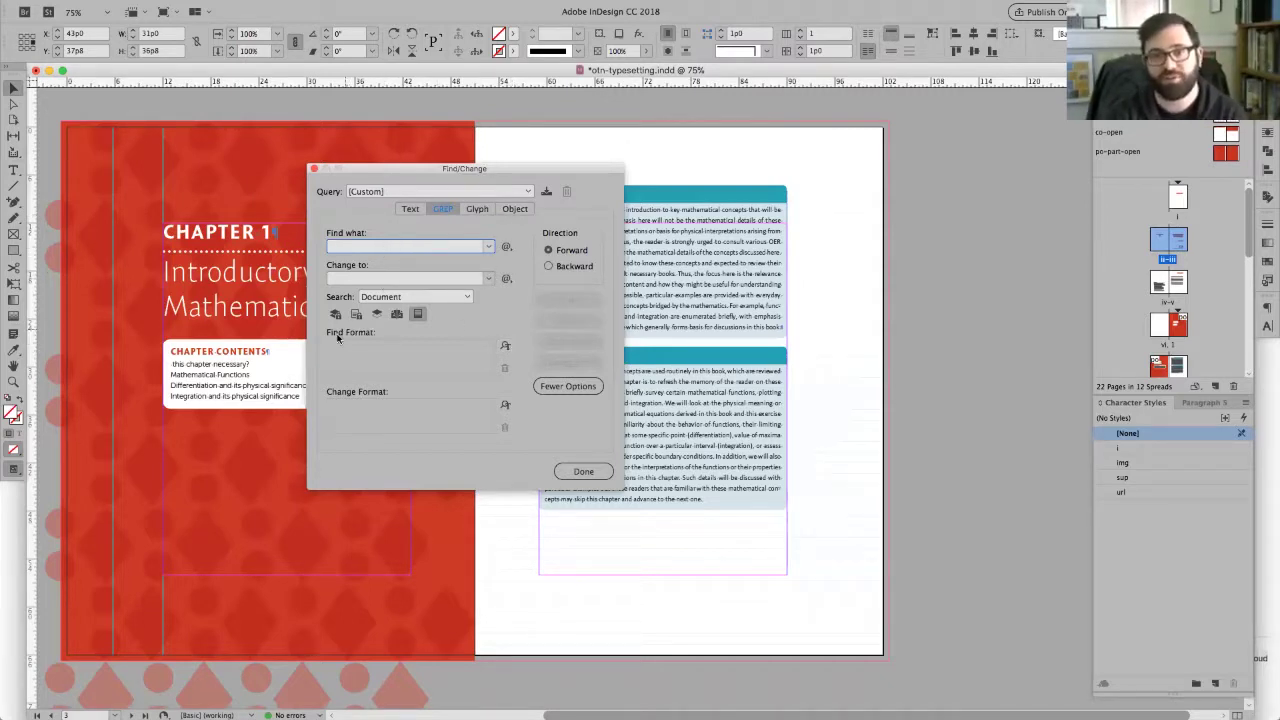
# - Set the find format to the sup character style
pyautogui.click(507, 346)
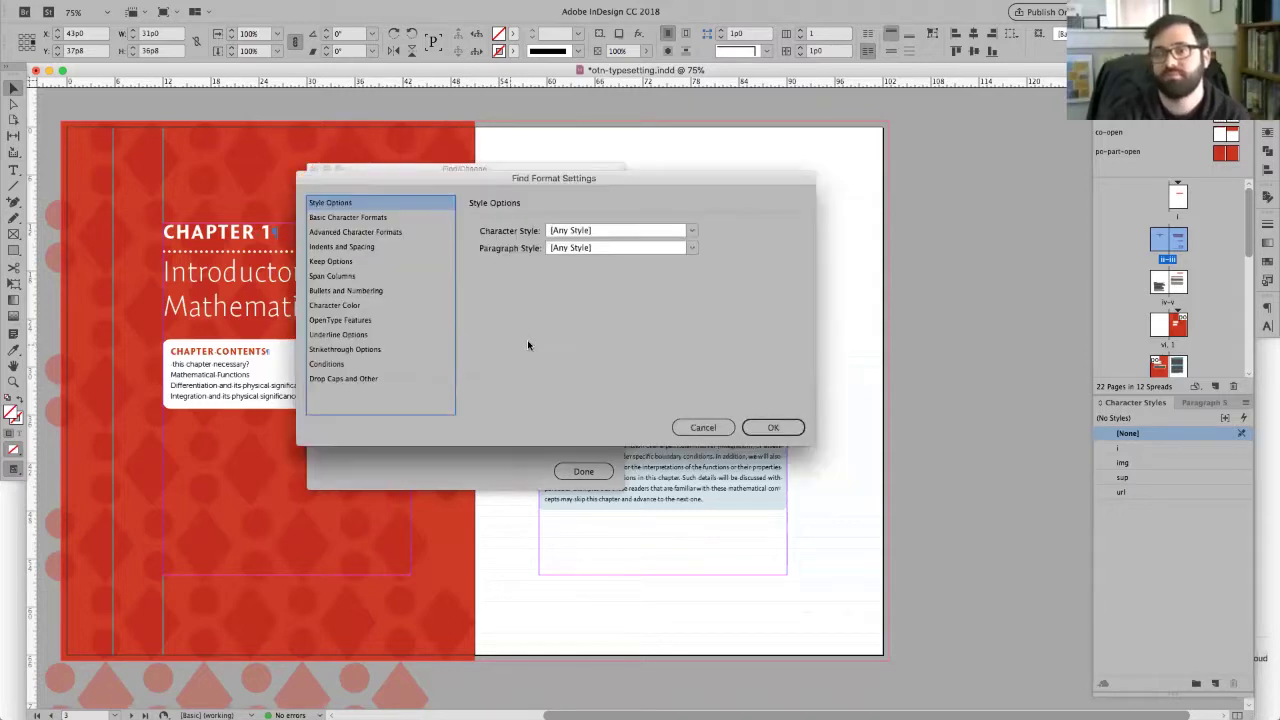
pyautogui.click(583, 231)
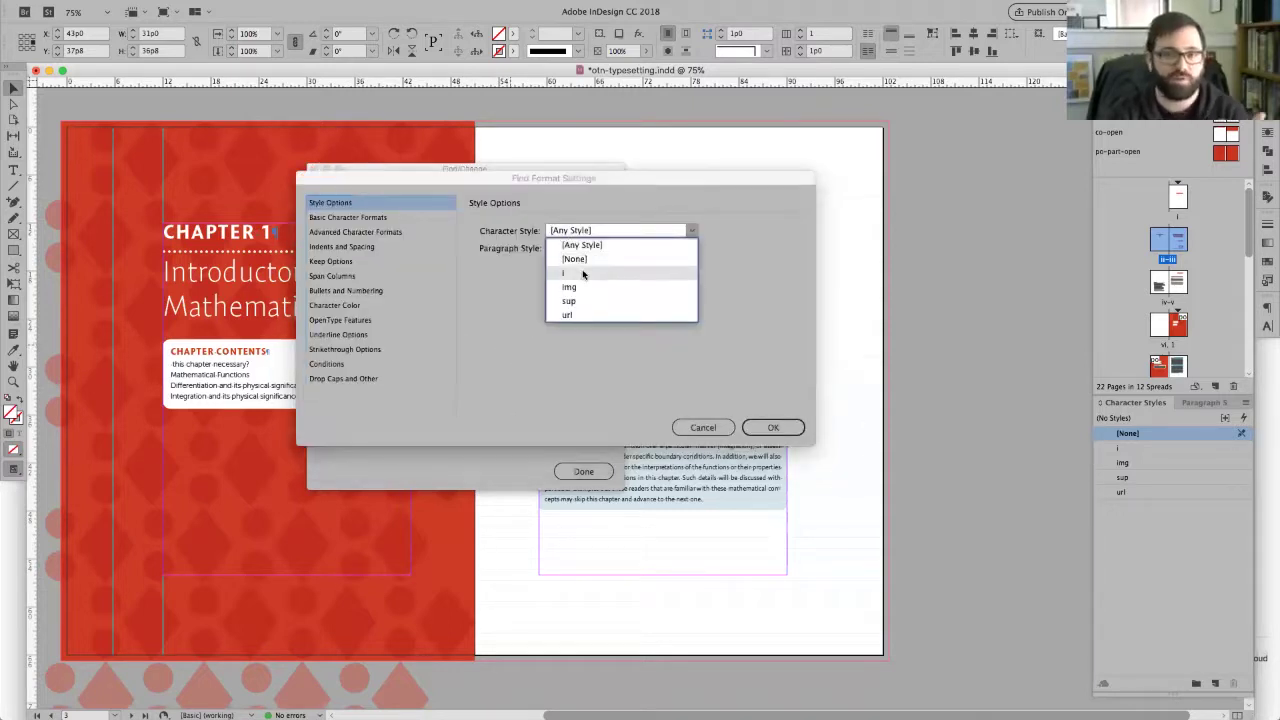
pyautogui.click(583, 273)
pyautogui.click(577, 233)
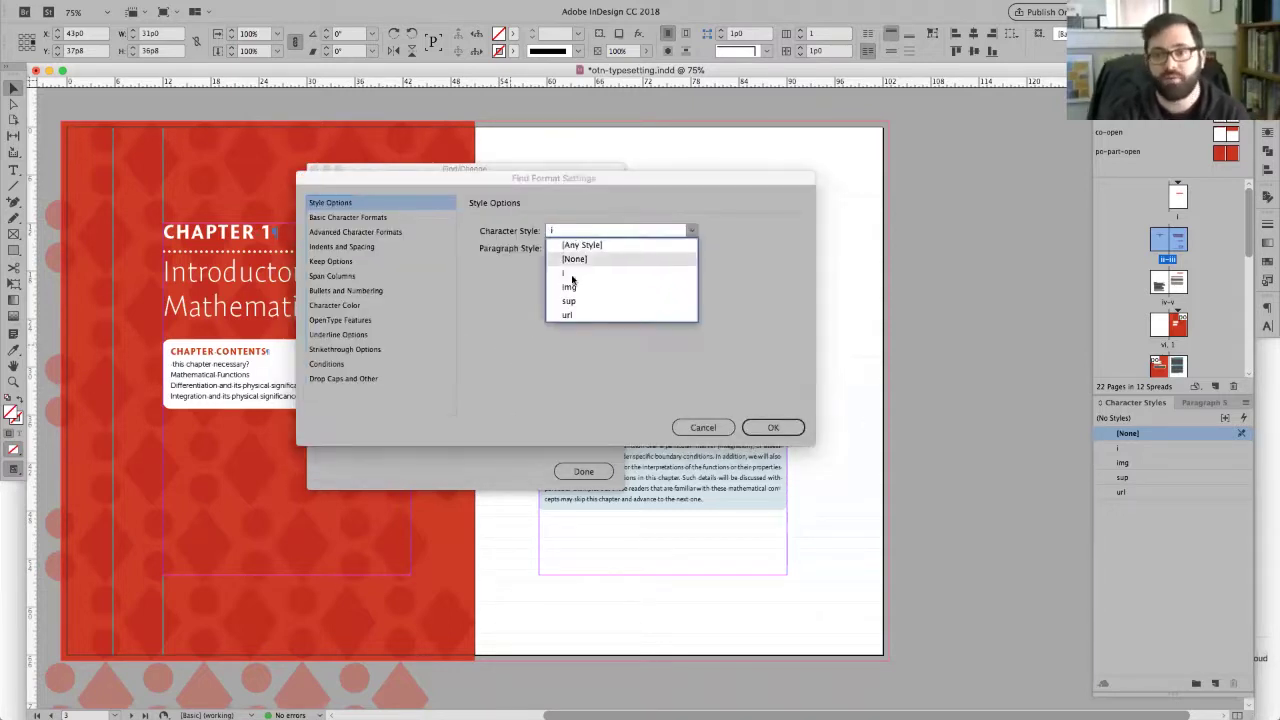
pyautogui.click(578, 303)
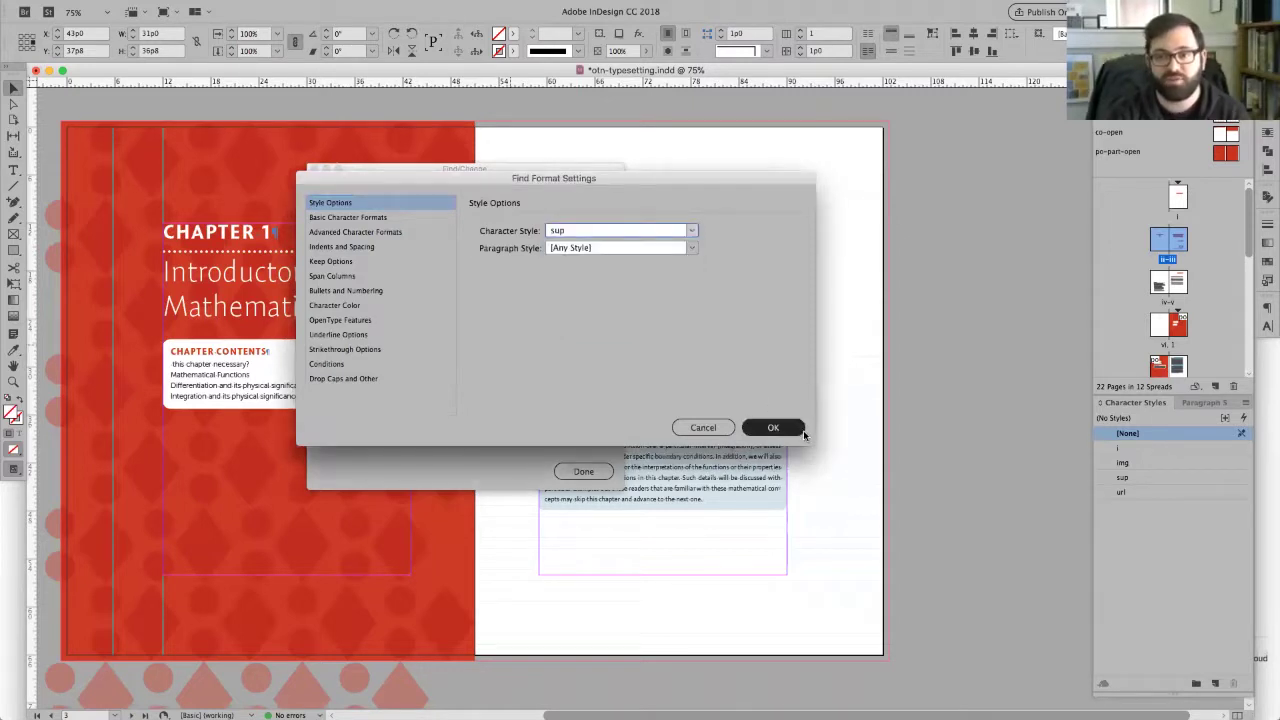
# - Find the first sup-styled text, the 2 in x²dx, then close Find/Change
pyautogui.click(773, 427)
pyautogui.click(553, 300)
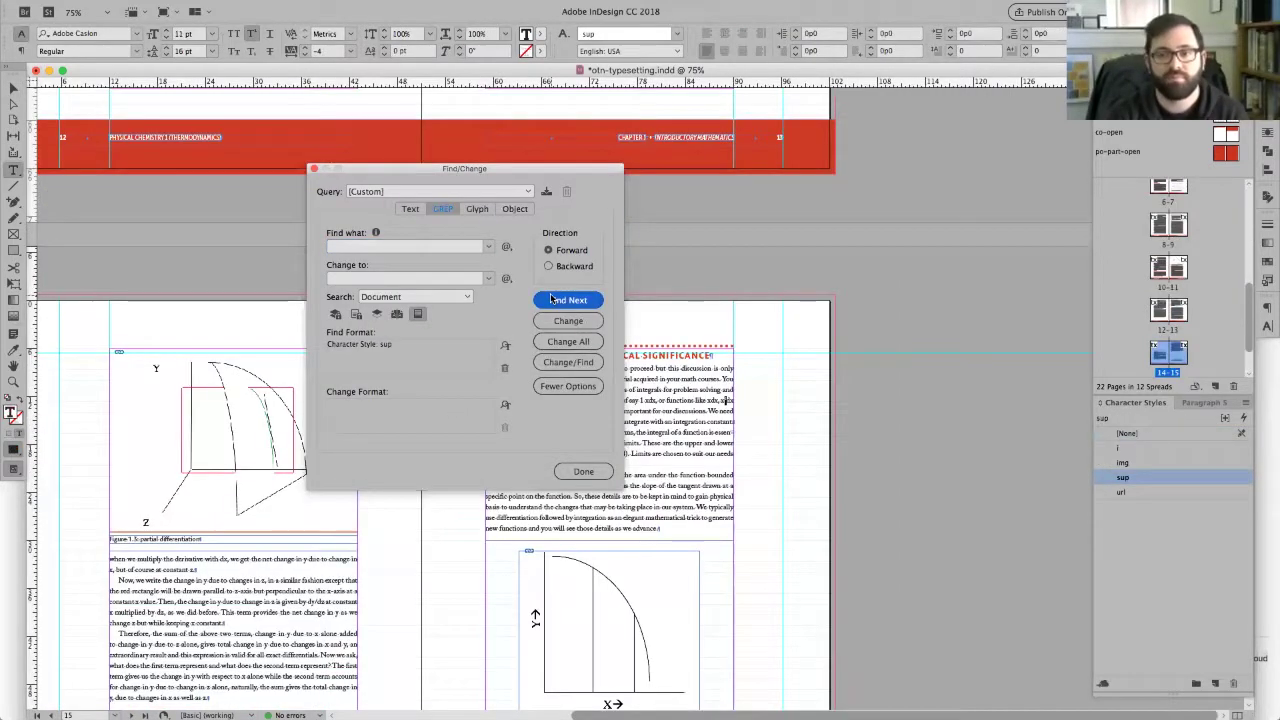
pyautogui.click(553, 300)
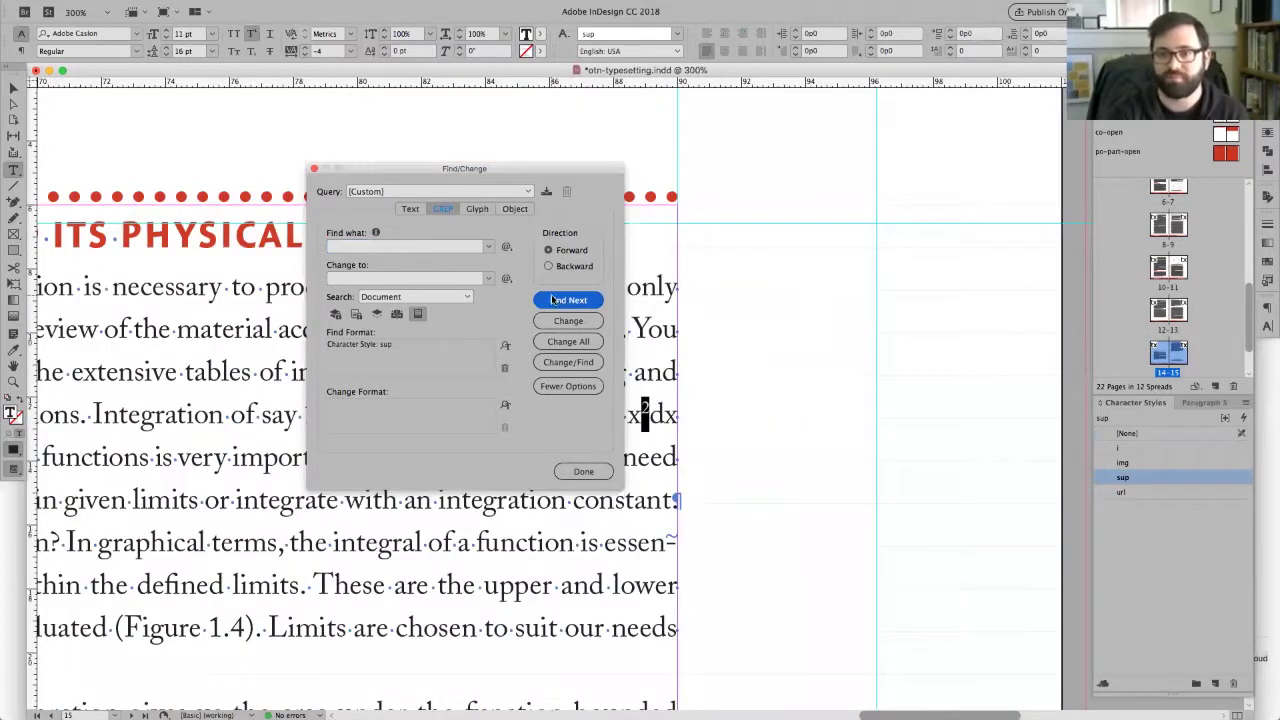
pyautogui.moveTo(503, 166); pyautogui.dragTo(915, 162)
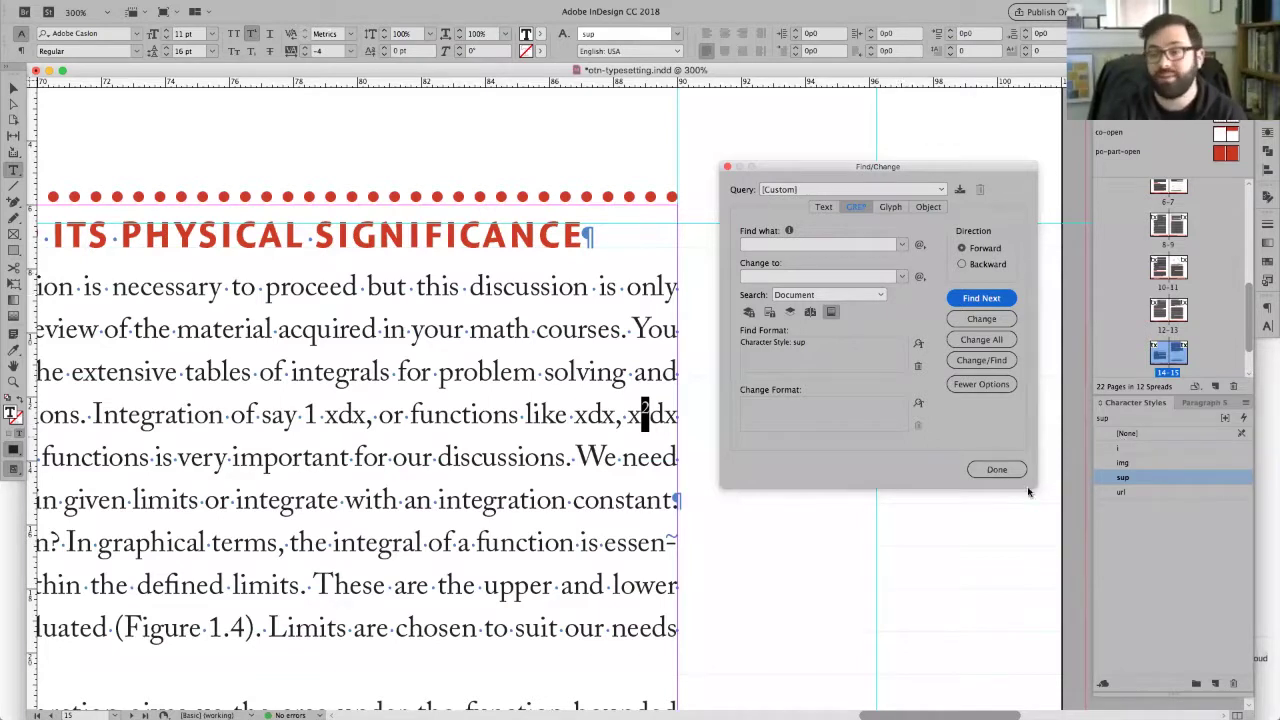
pyautogui.click(997, 470)
# - Look over the Scribe Tools Styles utilities, then return to the QC checklist in Chrome
pyautogui.click(422, 6)
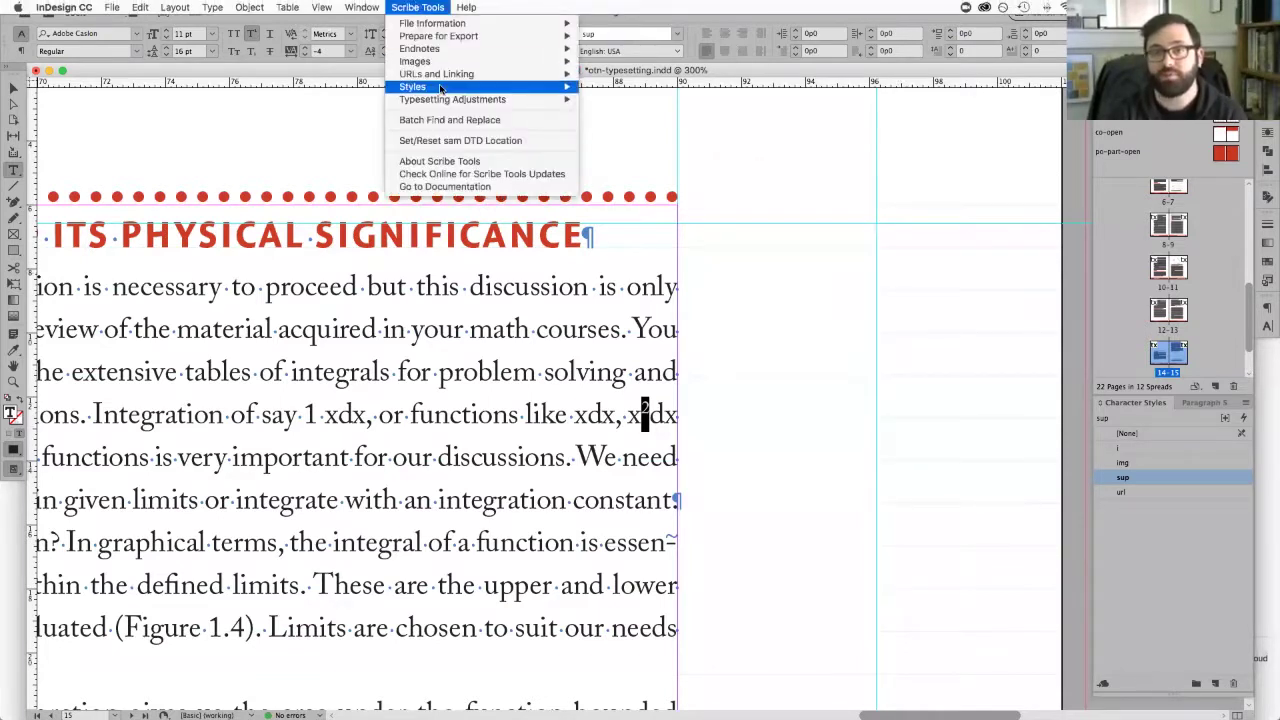
pyautogui.moveTo(452, 88)
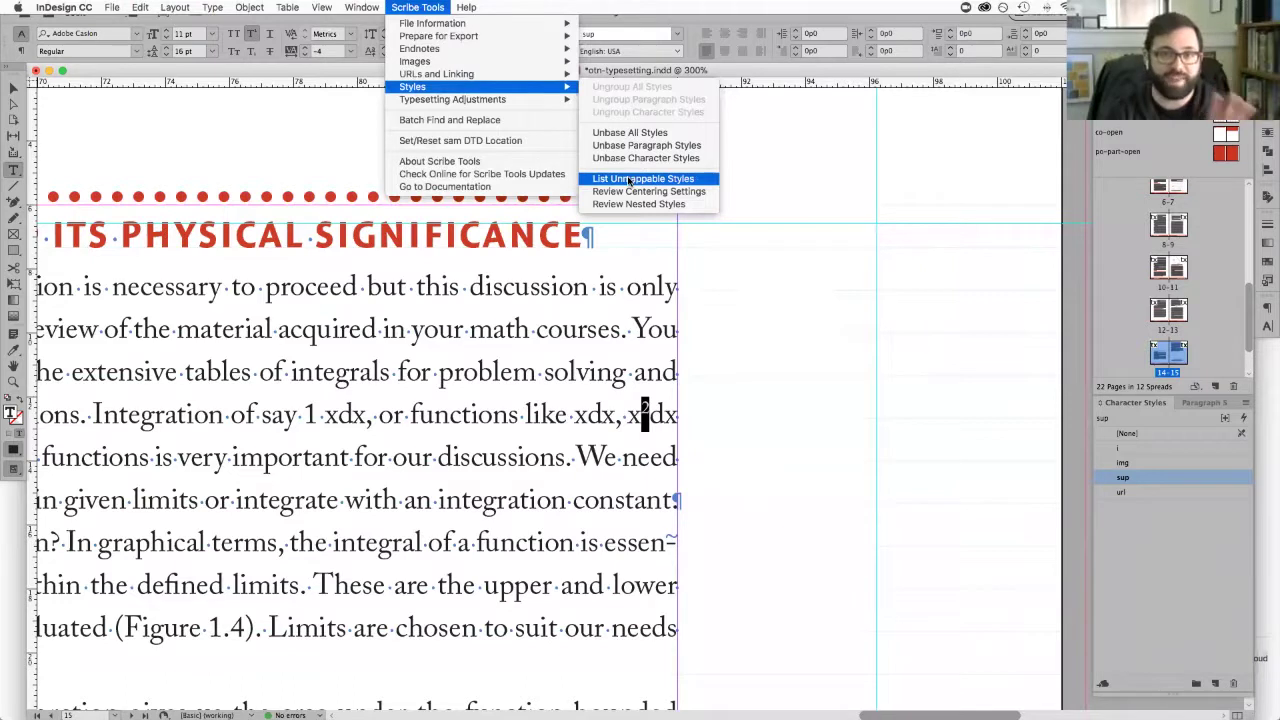
pyautogui.click(813, 231)
pyautogui.press('super+Tab')
pyautogui.scroll(-3, 857, 259)
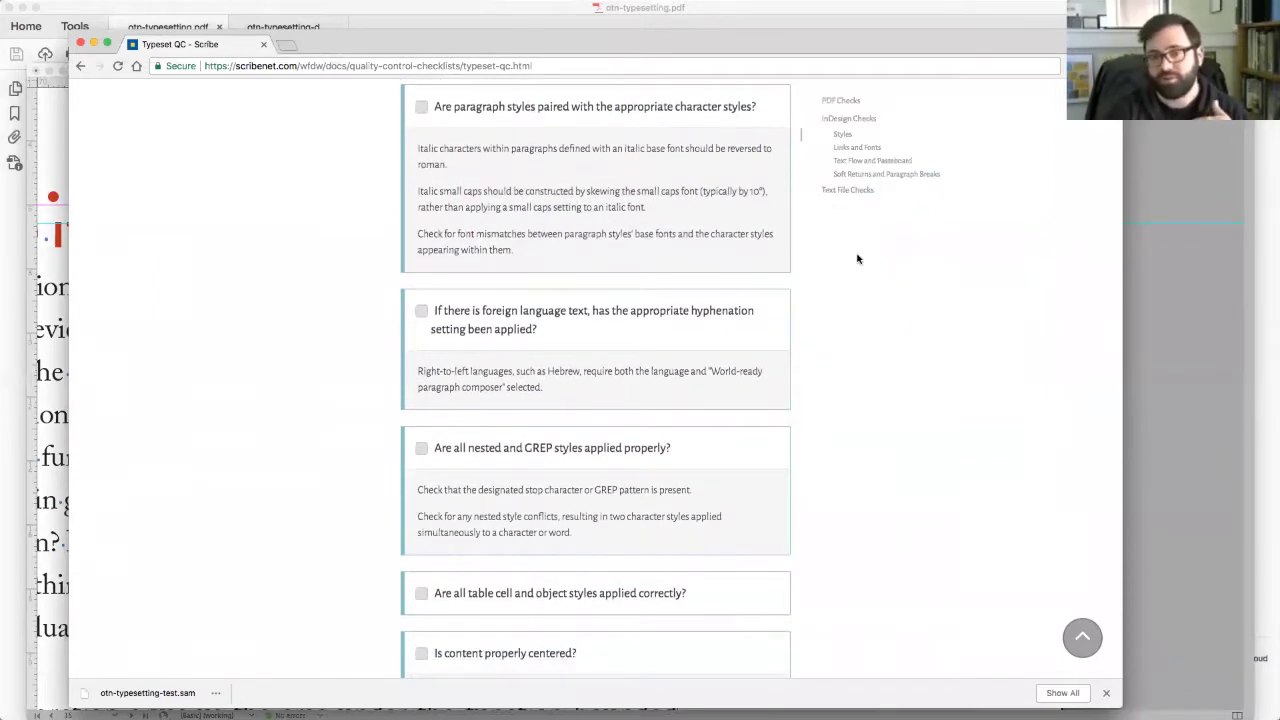
pyautogui.scroll(1, 857, 259)
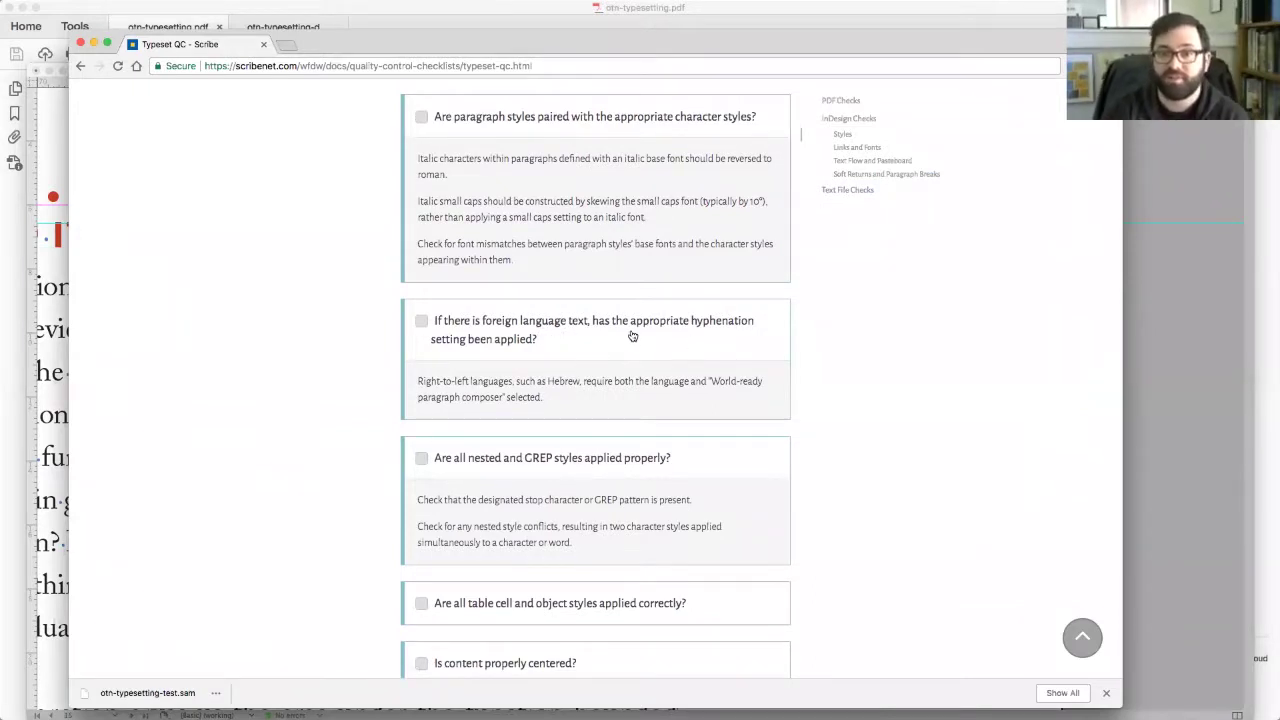
pyautogui.click(48, 272)
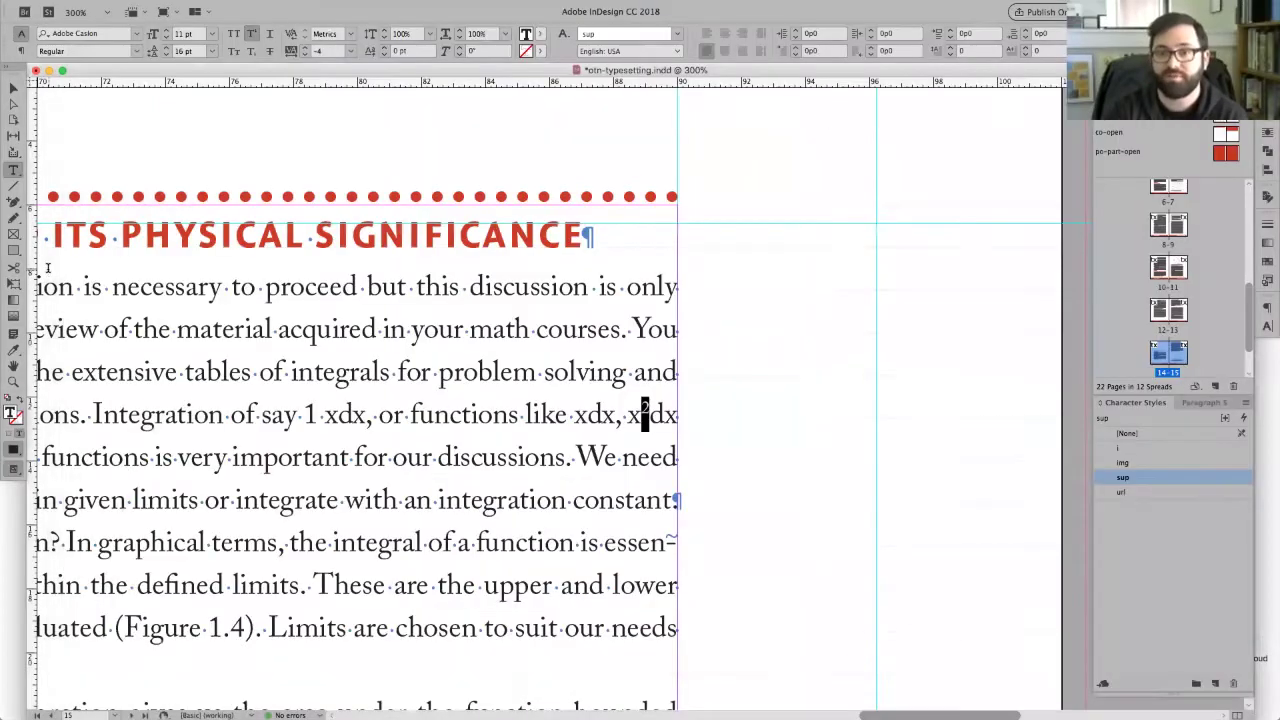
pyautogui.click(529, 318)
pyautogui.tripleClick(648, 330)
pyautogui.doubleClick(546, 328)
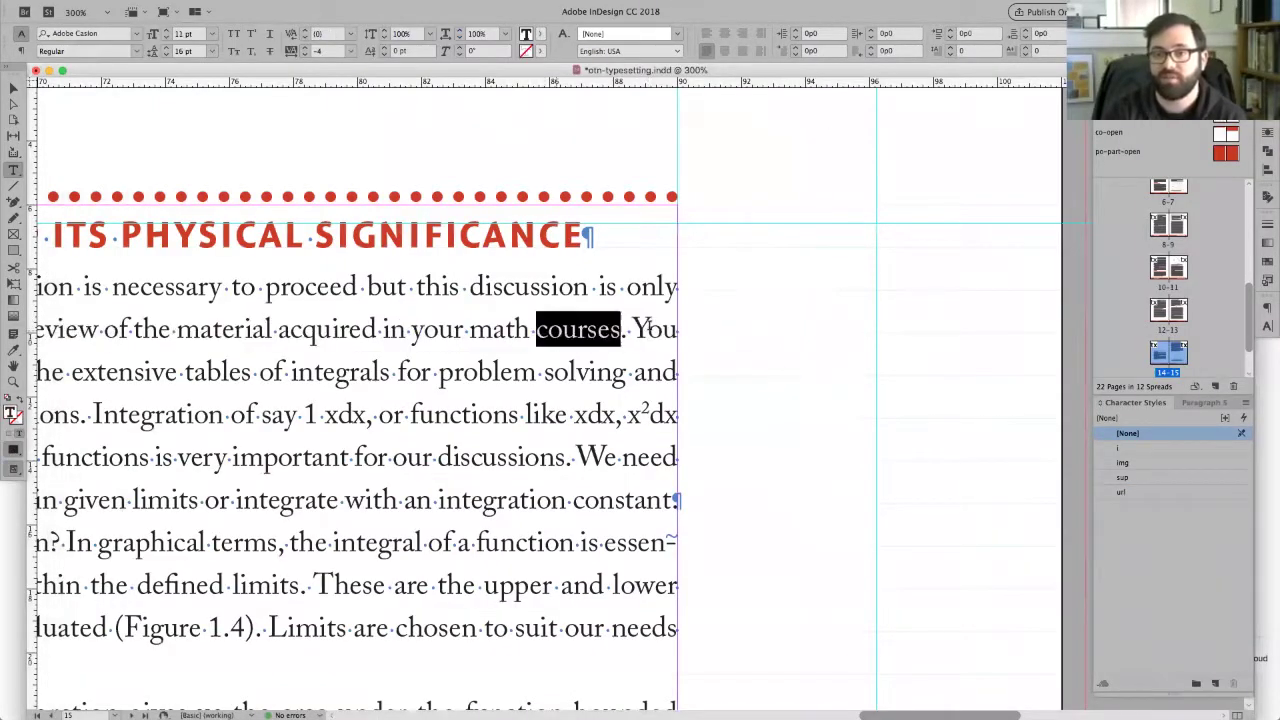
pyautogui.moveTo(650, 330); pyautogui.dragTo(537, 330)
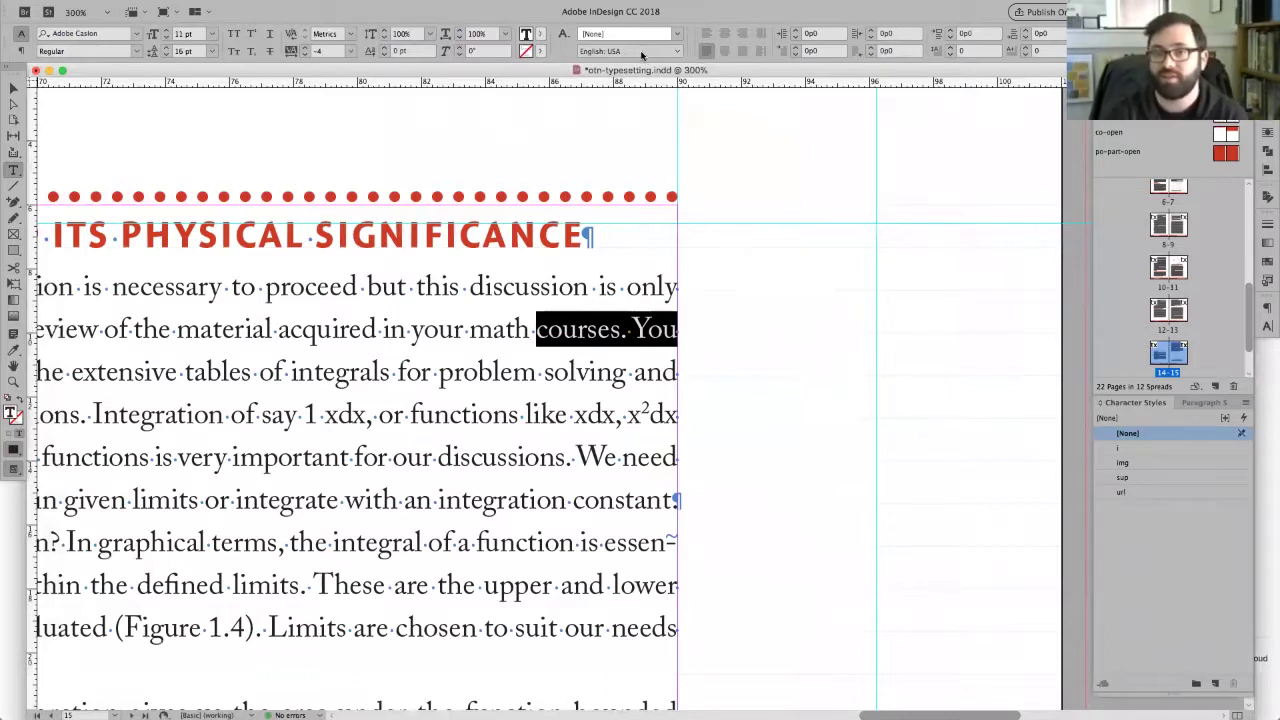
pyautogui.doubleClick(655, 291)
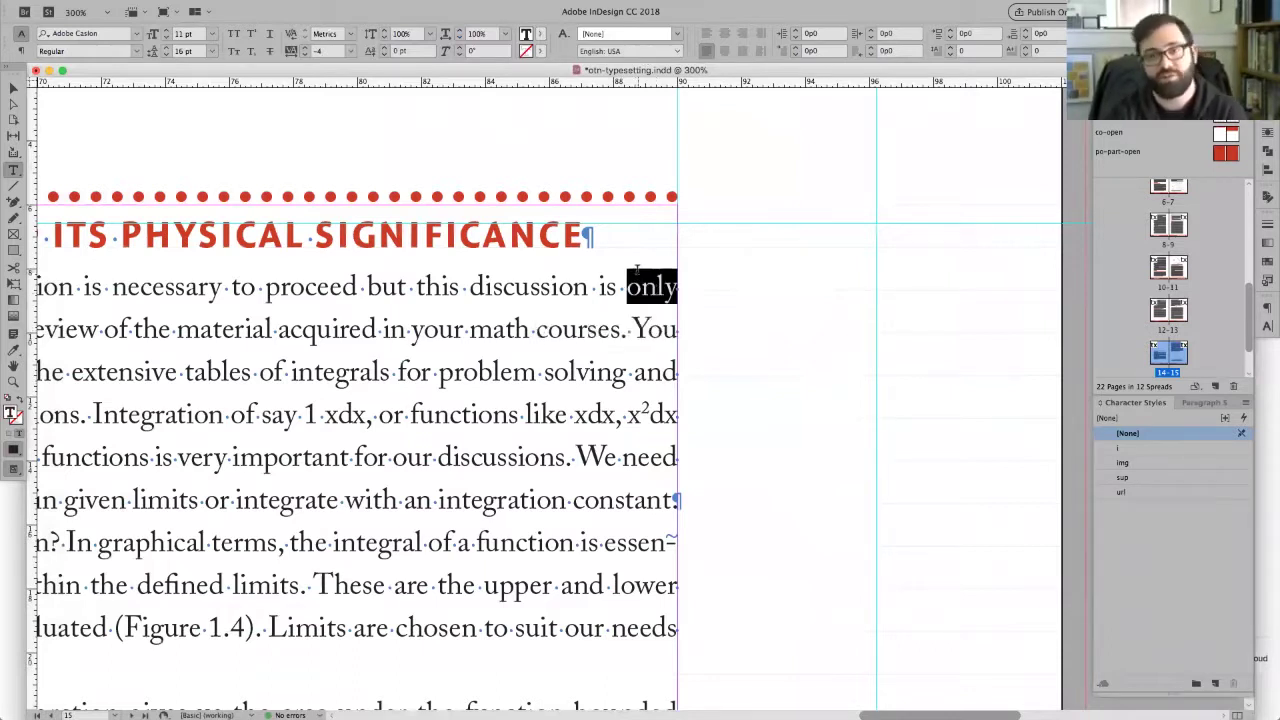
pyautogui.click(647, 50)
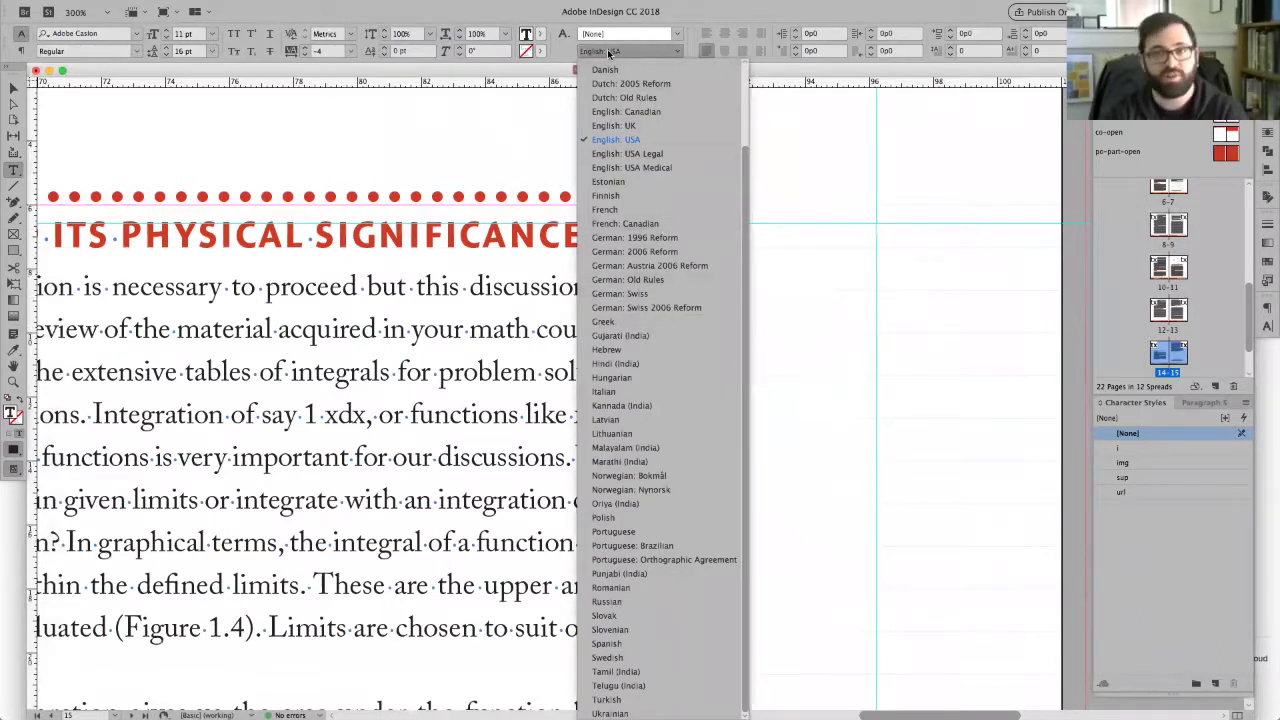
pyautogui.click(433, 118)
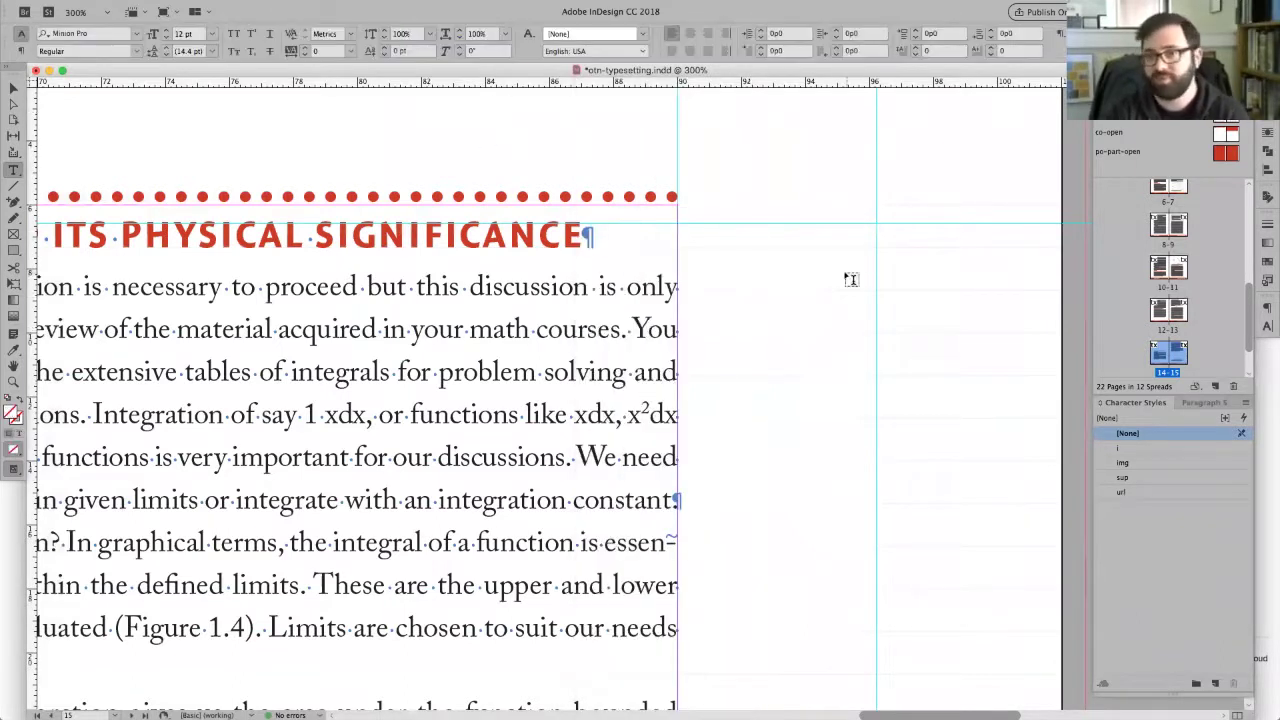
pyautogui.press('super+Tab')
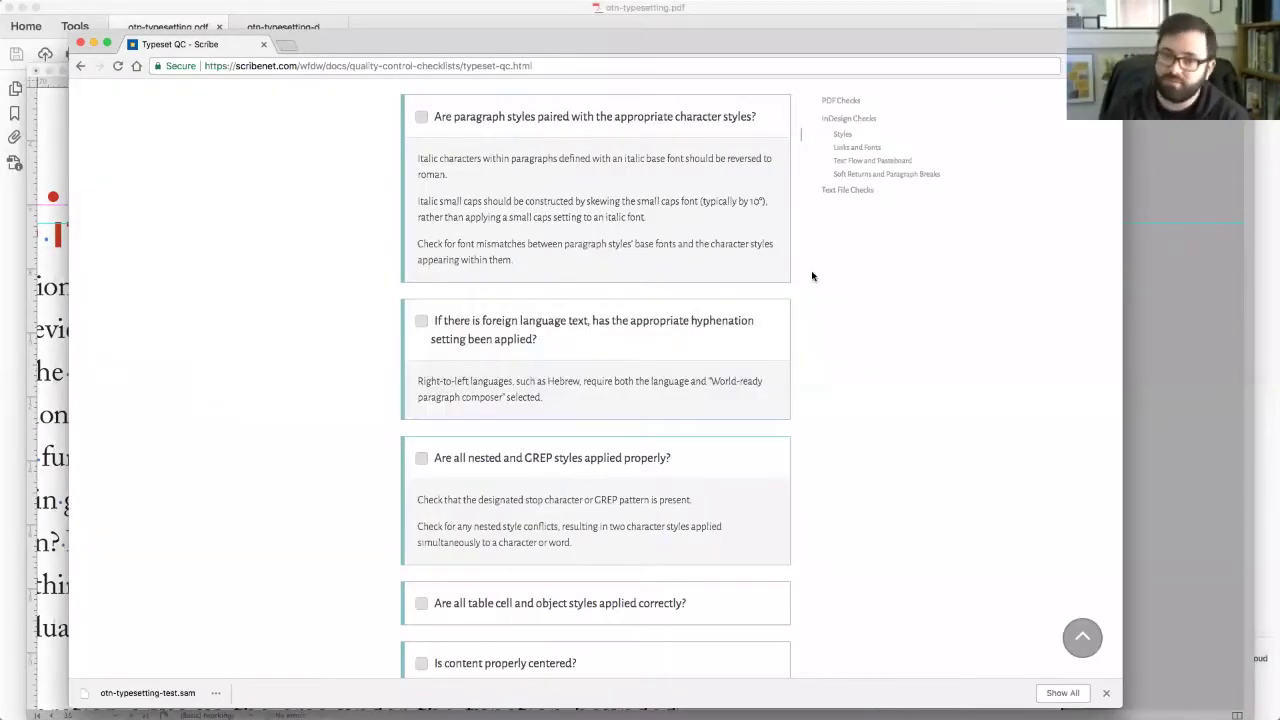
# - Scroll past the Styles items to Links and Fonts, Text Flow and Pasteboard, and Soft Returns
pyautogui.scroll(-5, 808, 292)
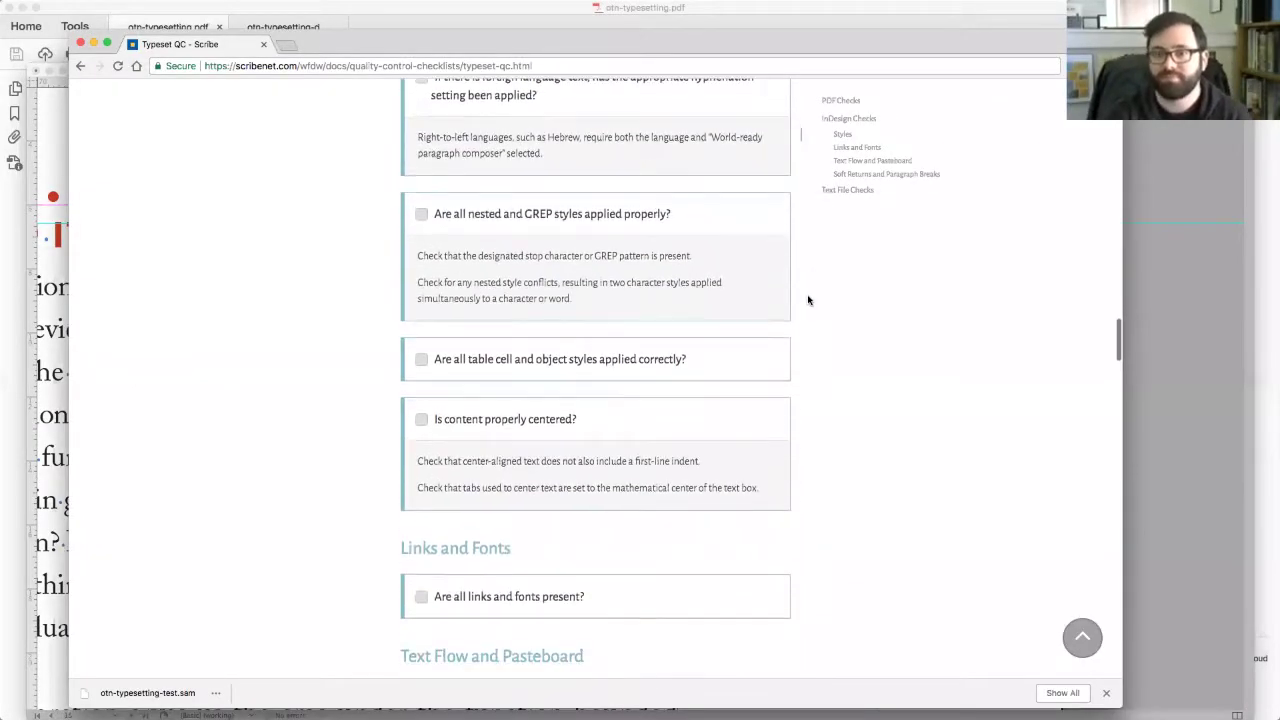
pyautogui.scroll(-2, 810, 302)
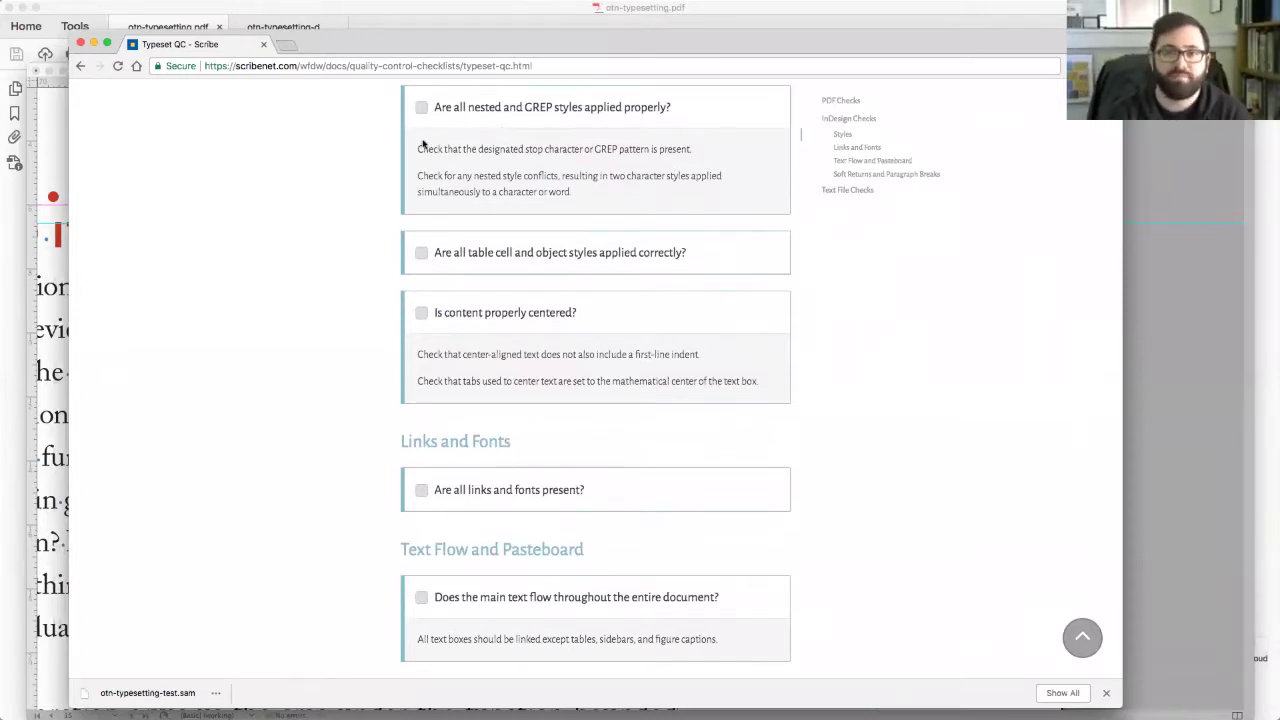
pyautogui.scroll(1, 403, 148)
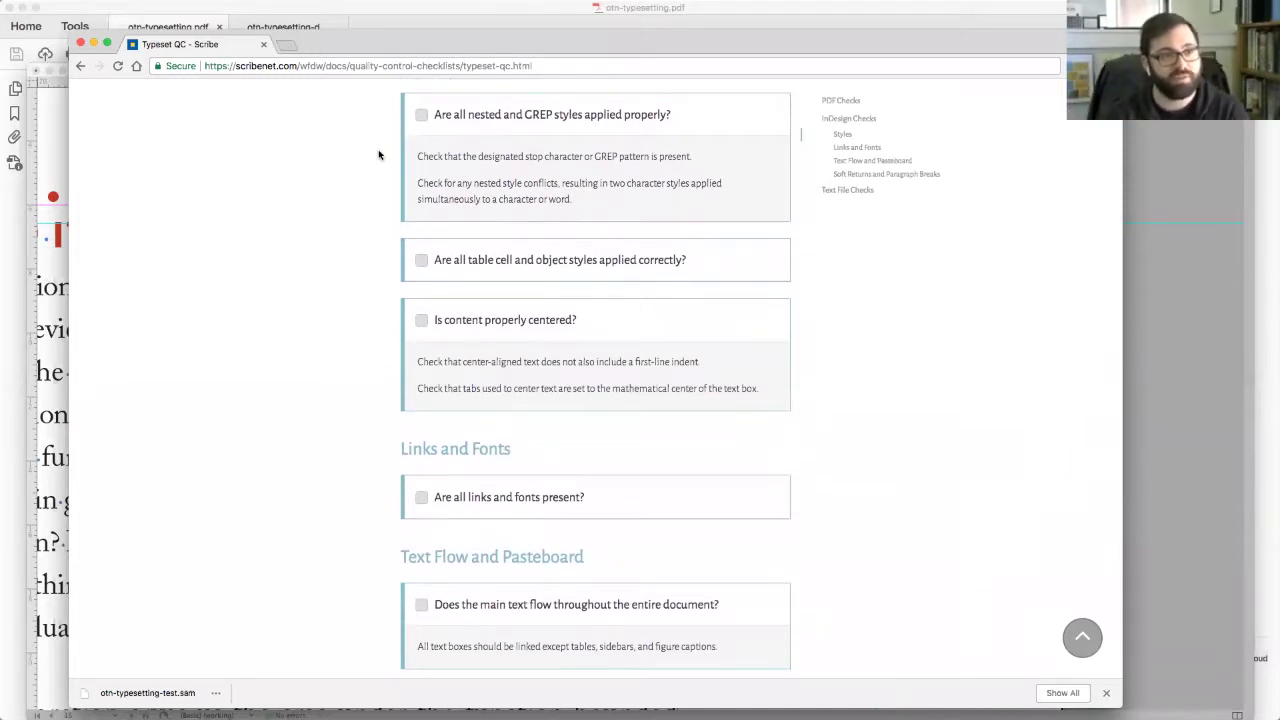
pyautogui.scroll(-1, 379, 155)
pyautogui.scroll(1, 379, 155)
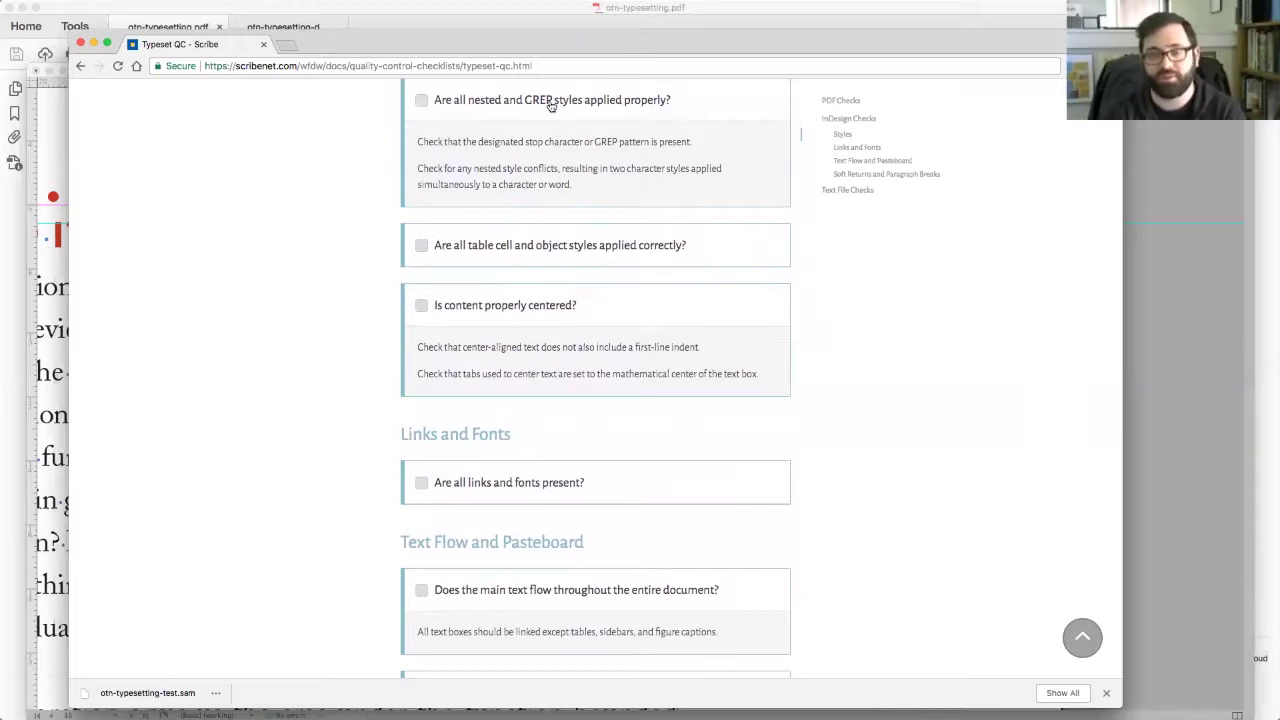
pyautogui.scroll(-3, 337, 267)
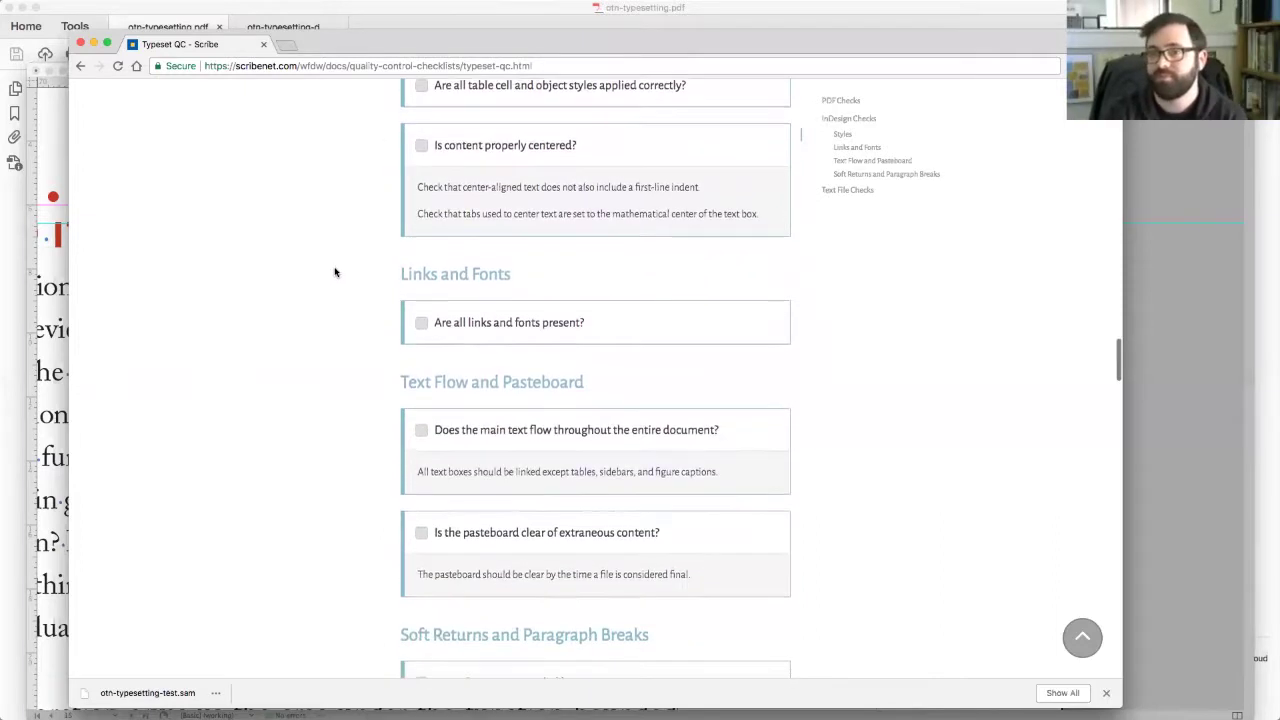
pyautogui.scroll(1, 440, 125)
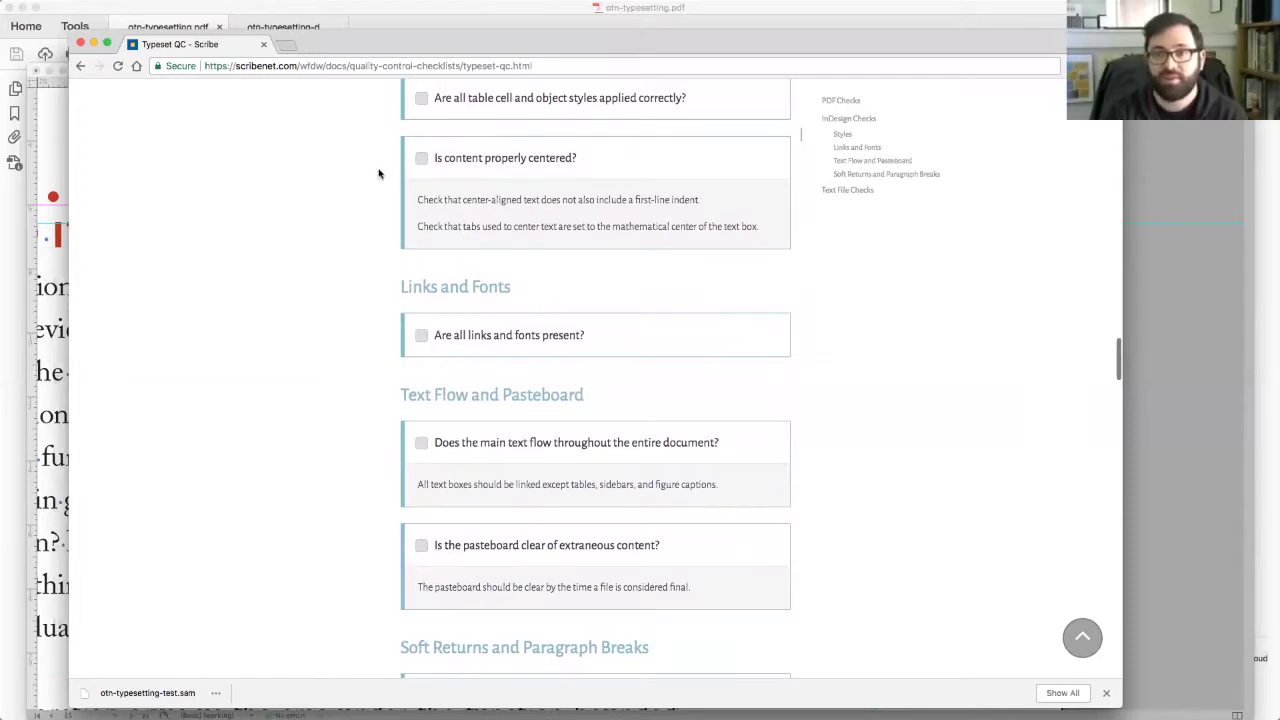
pyautogui.scroll(-1, 396, 173)
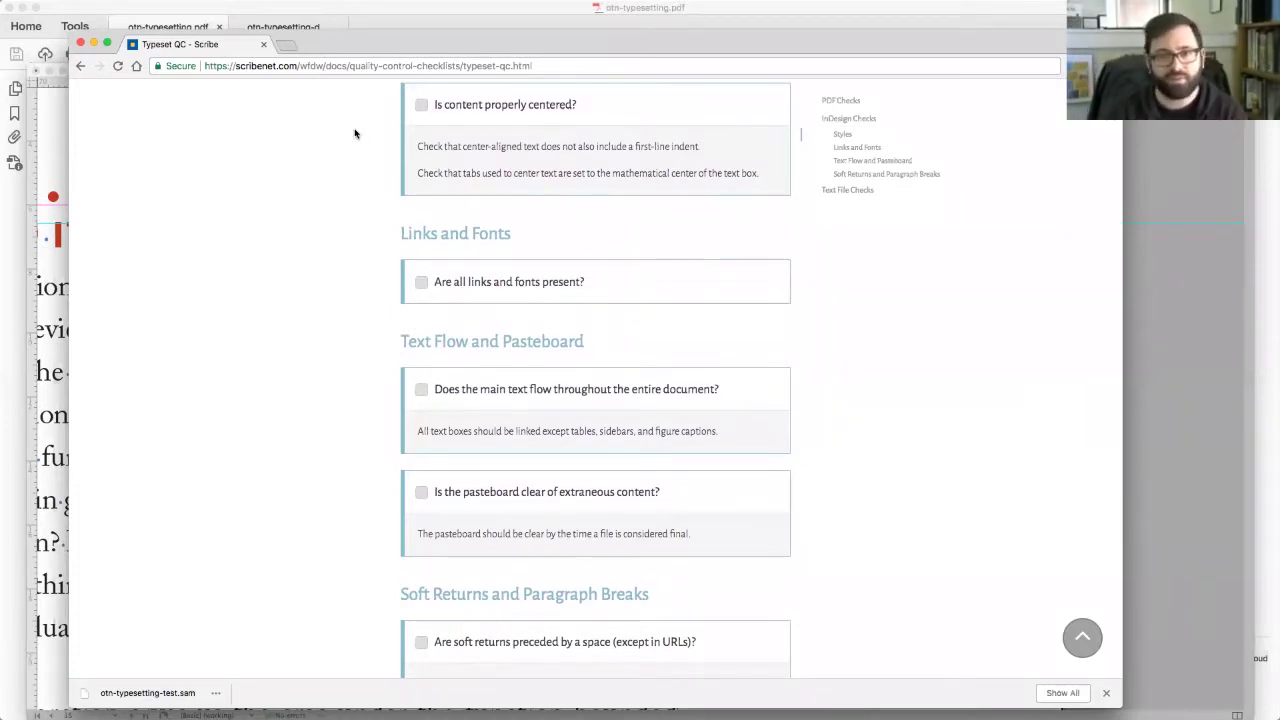
pyautogui.scroll(-3, 357, 140)
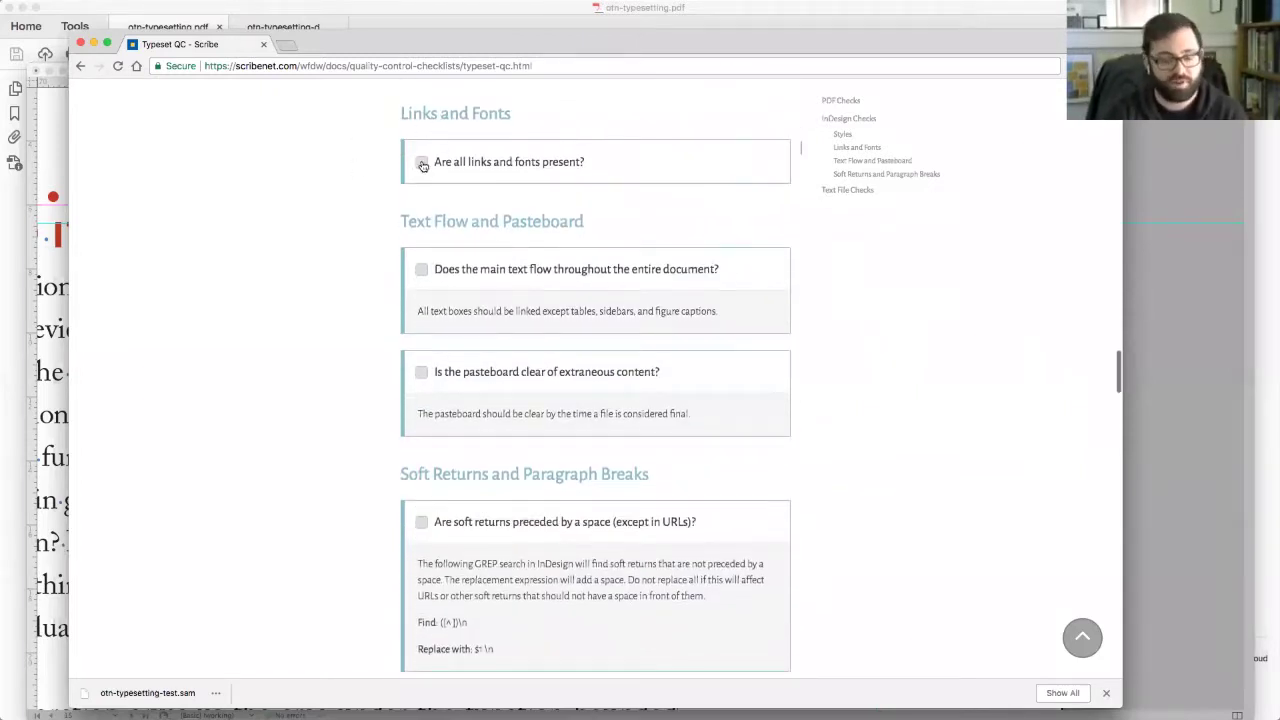
# - In InDesign, confirm Preflight shows no errors, then list the 5 links including ote-sample-fig0103.png
pyautogui.press('super+Tab')
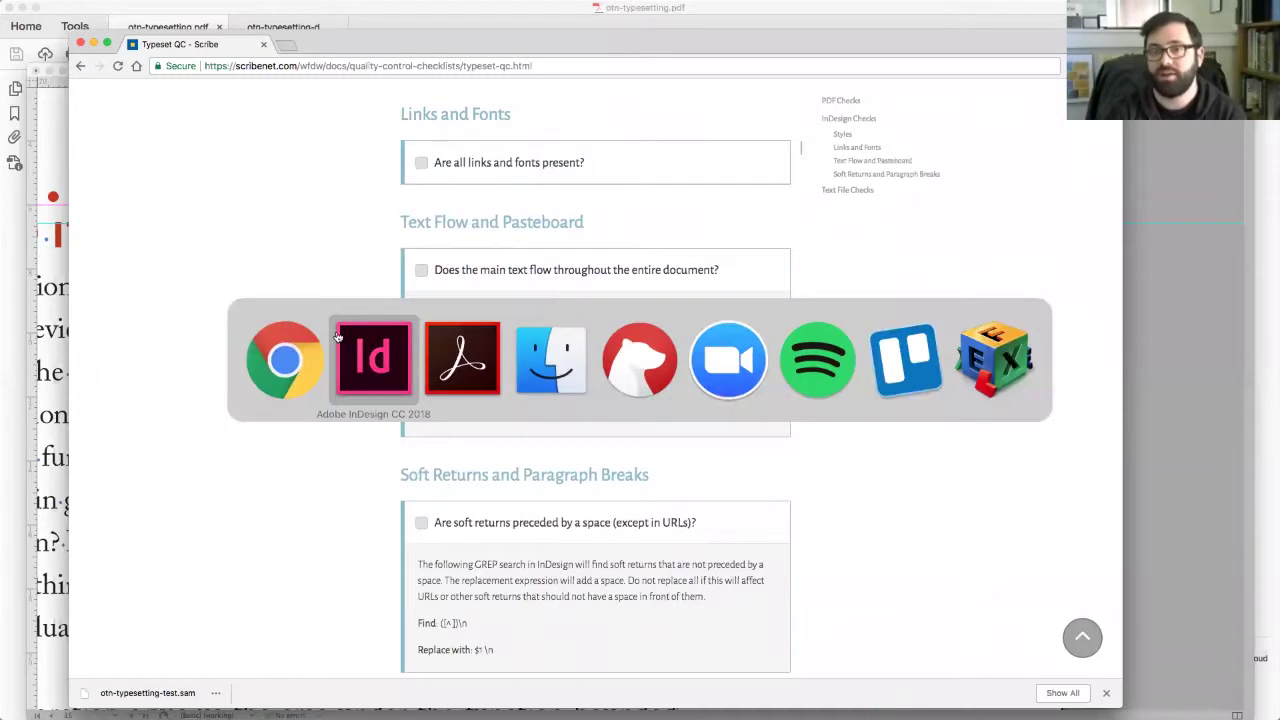
pyautogui.click(350, 350)
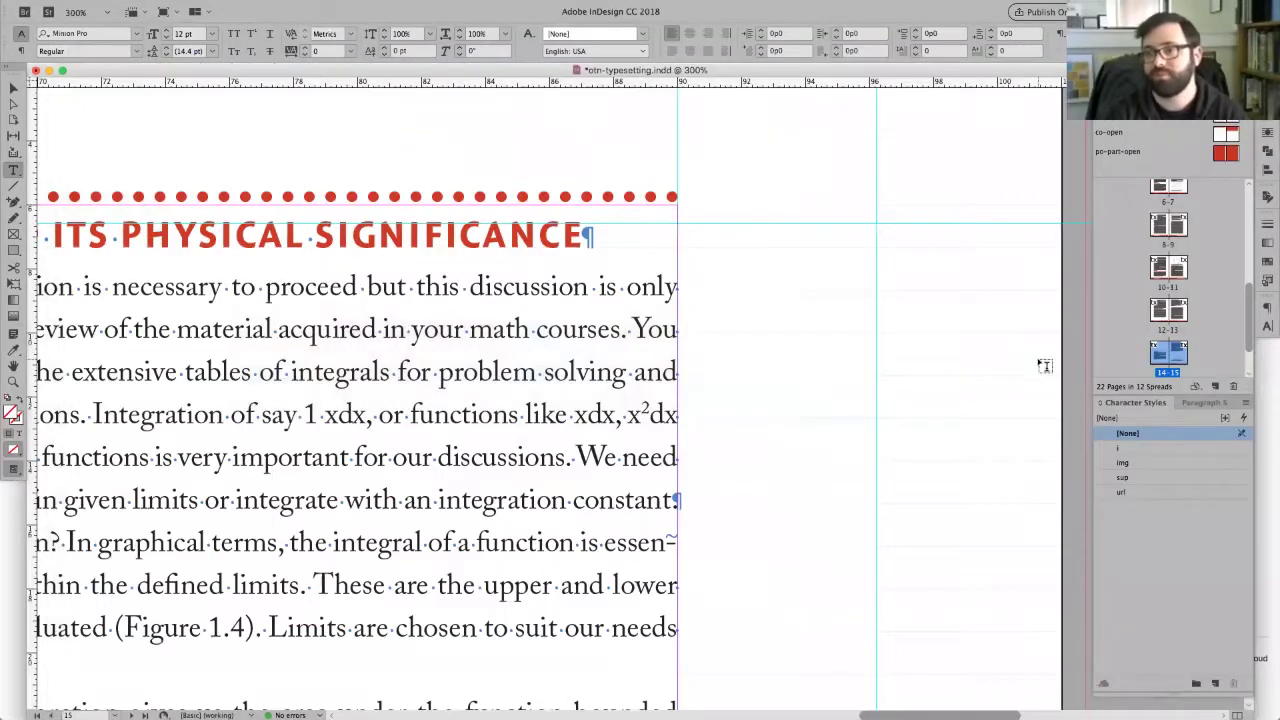
pyautogui.click(1268, 196)
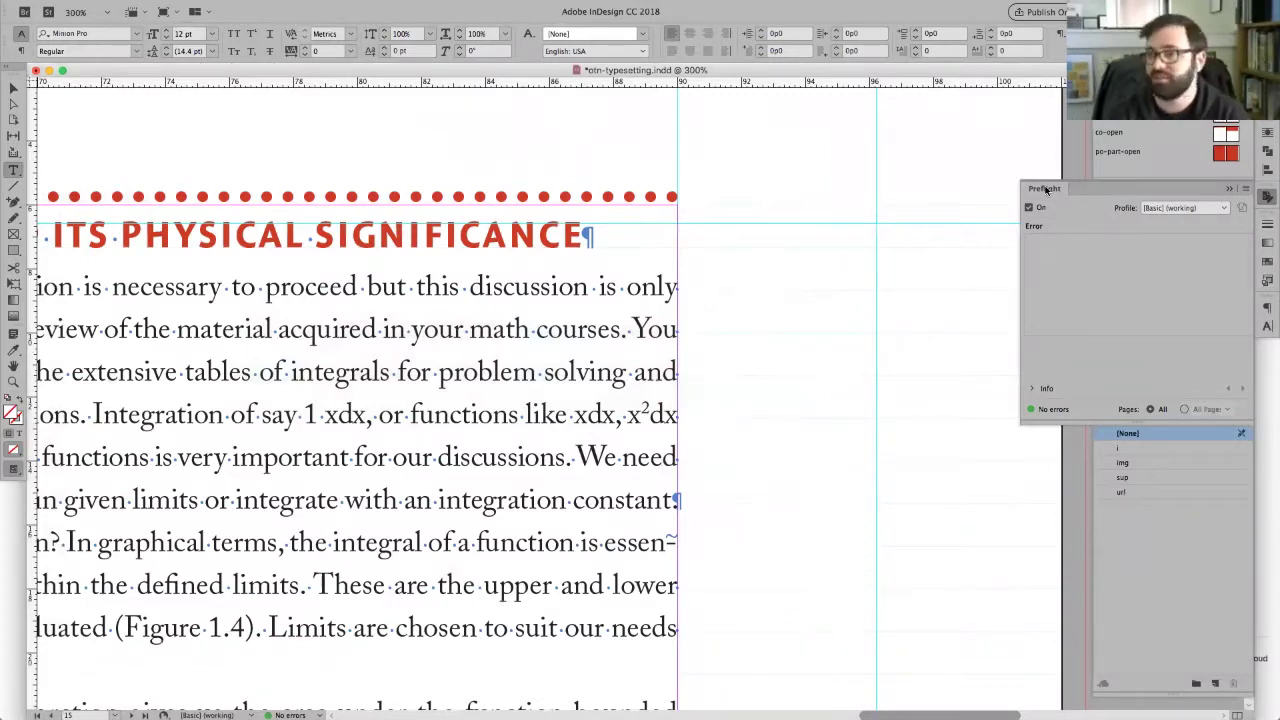
pyautogui.click(1268, 198)
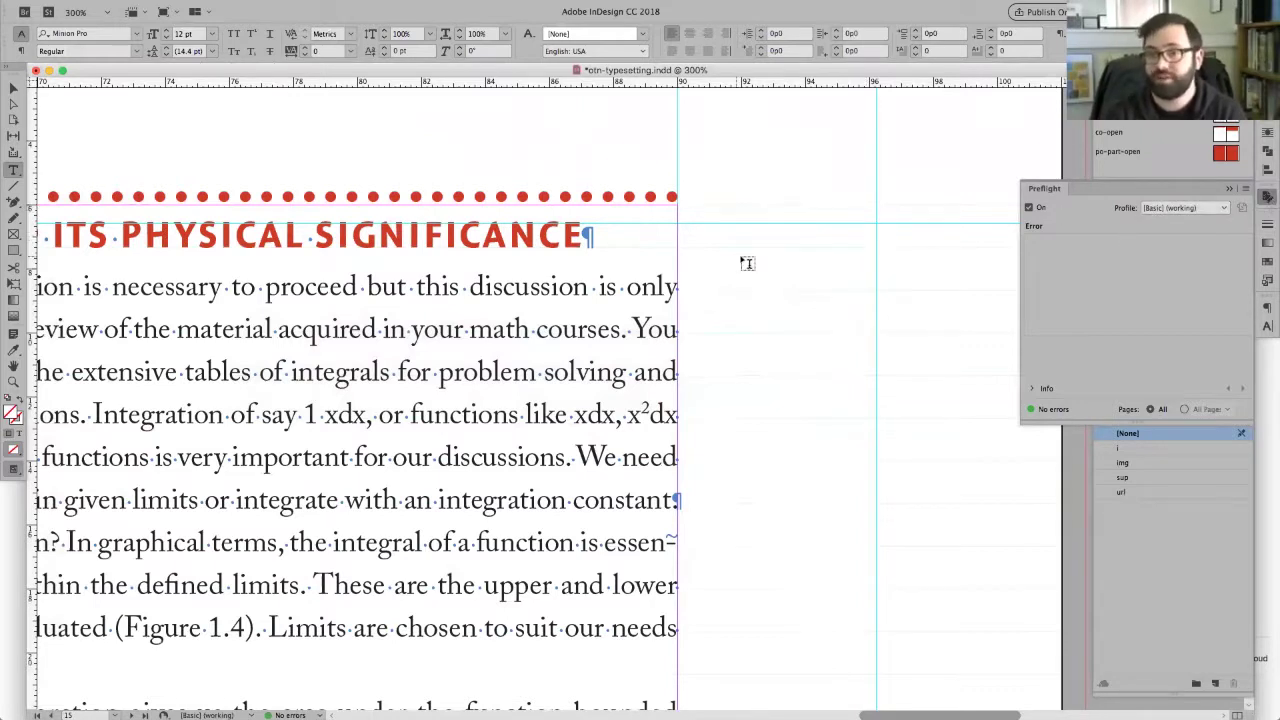
pyautogui.click(1268, 198)
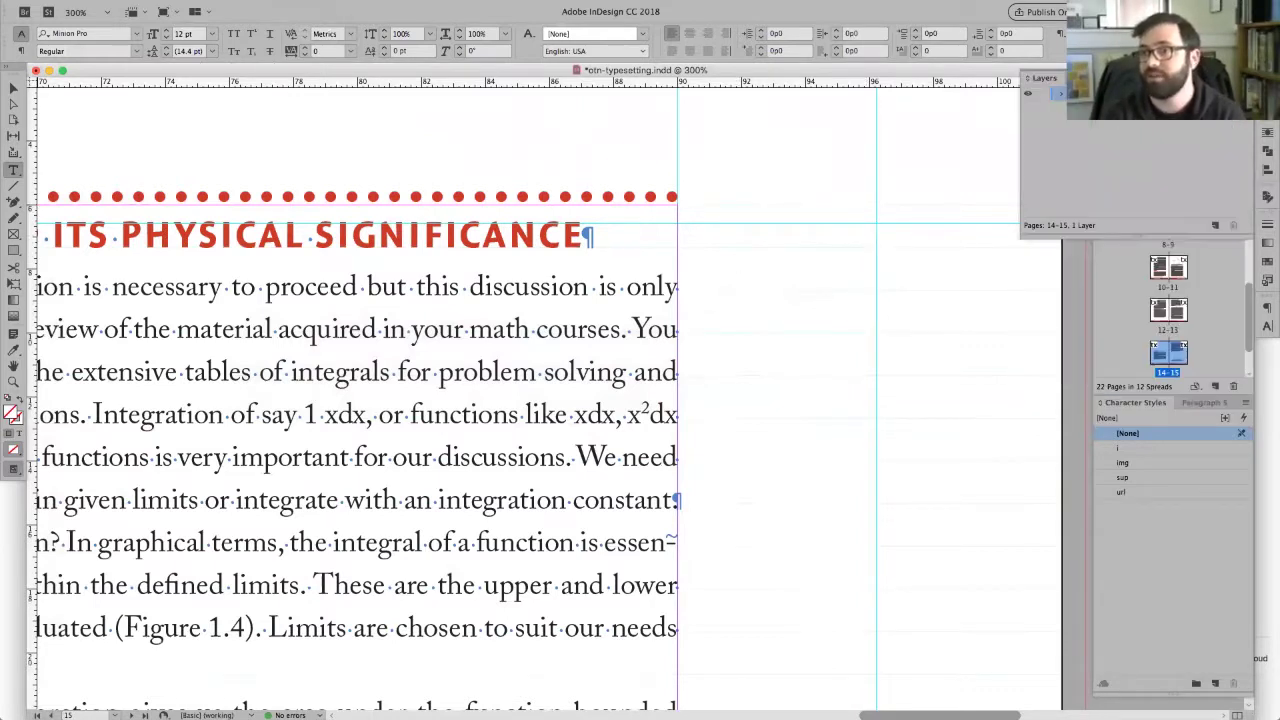
pyautogui.click(1268, 150)
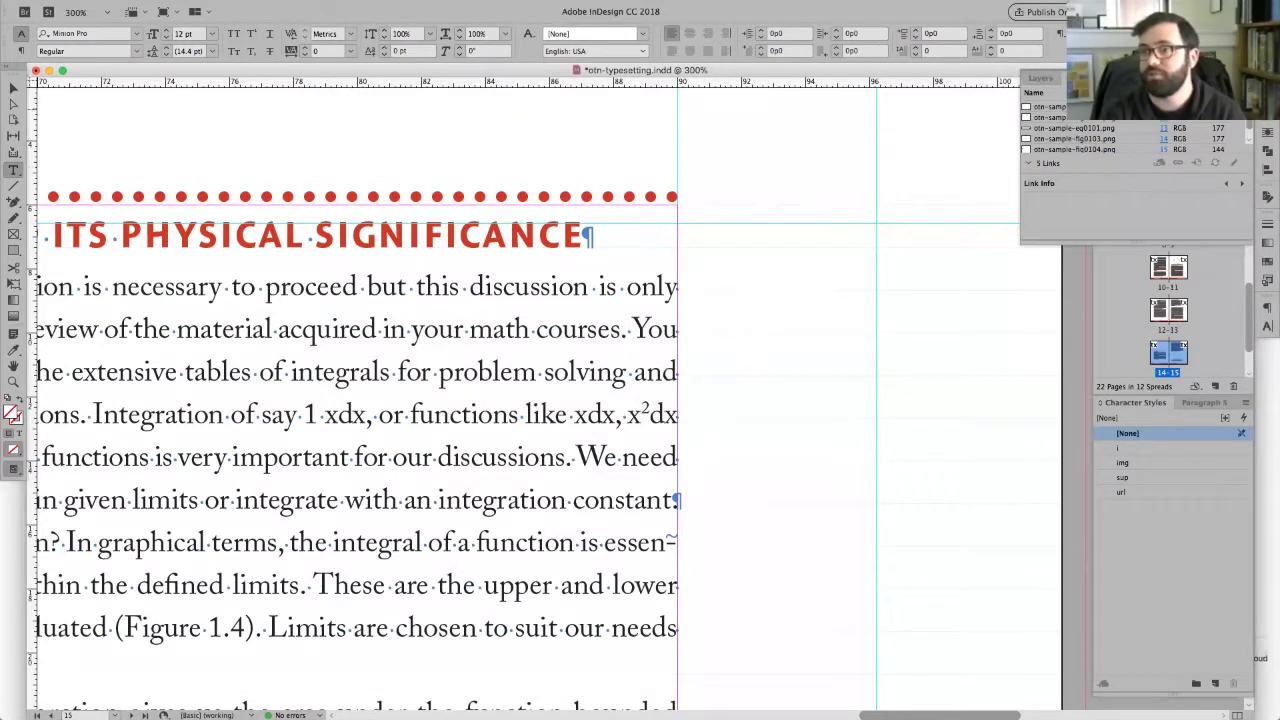
pyautogui.press('super+Tab')
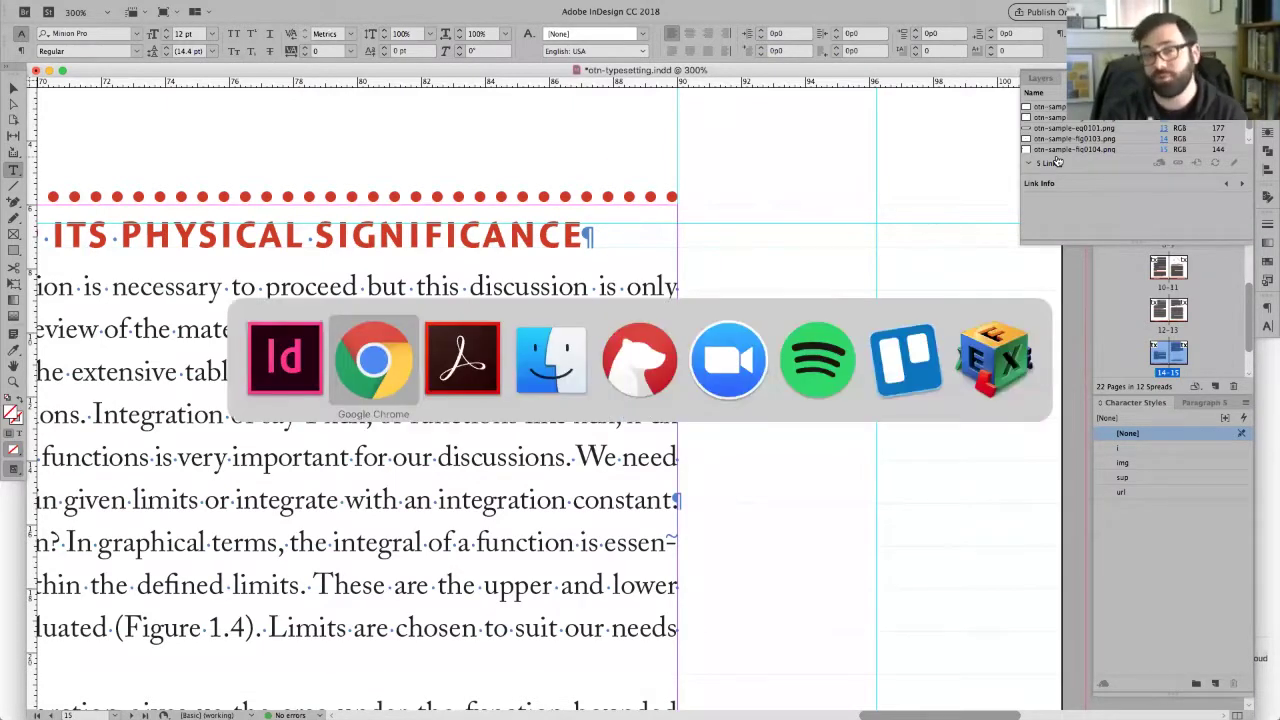
# - Drag otn-sample-fig0101.png from otn-typesetting-images up into otn-typesetting, then reopen InDesign's Preflight results
pyautogui.press('super+Tab')
pyautogui.press('super+Tab')
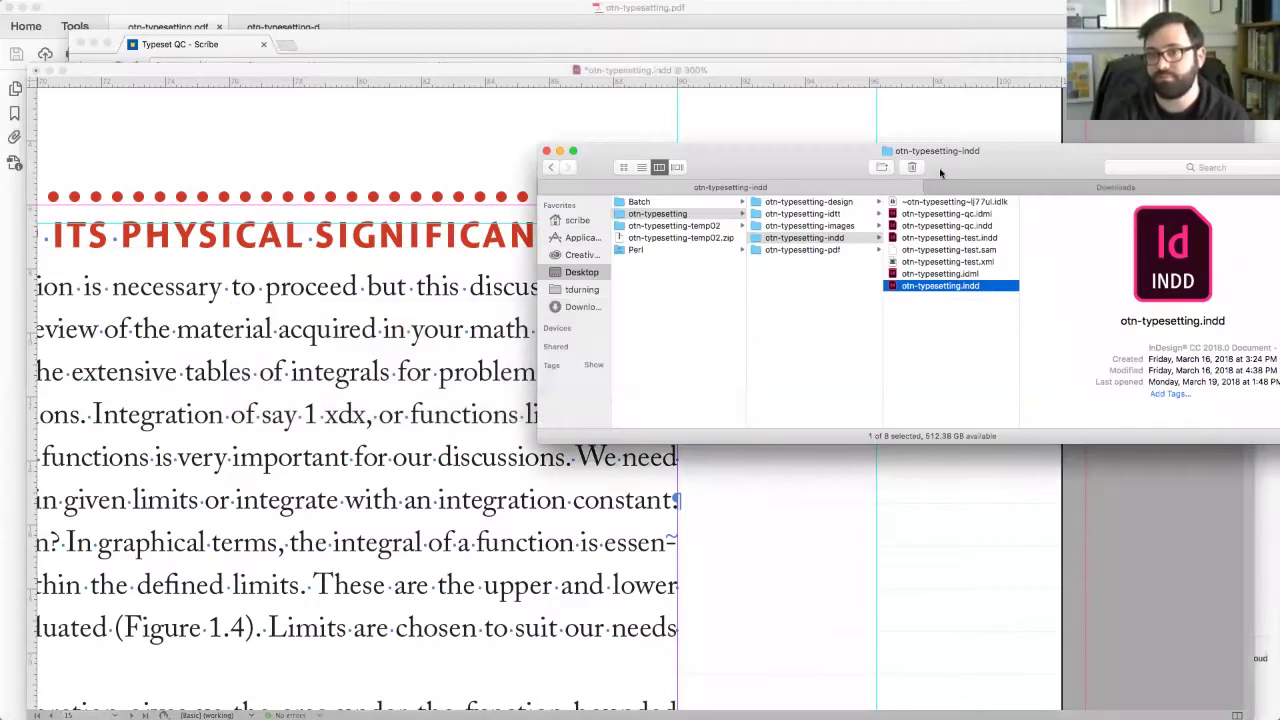
pyautogui.click(810, 226)
pyautogui.moveTo(945, 213); pyautogui.dragTo(808, 304)
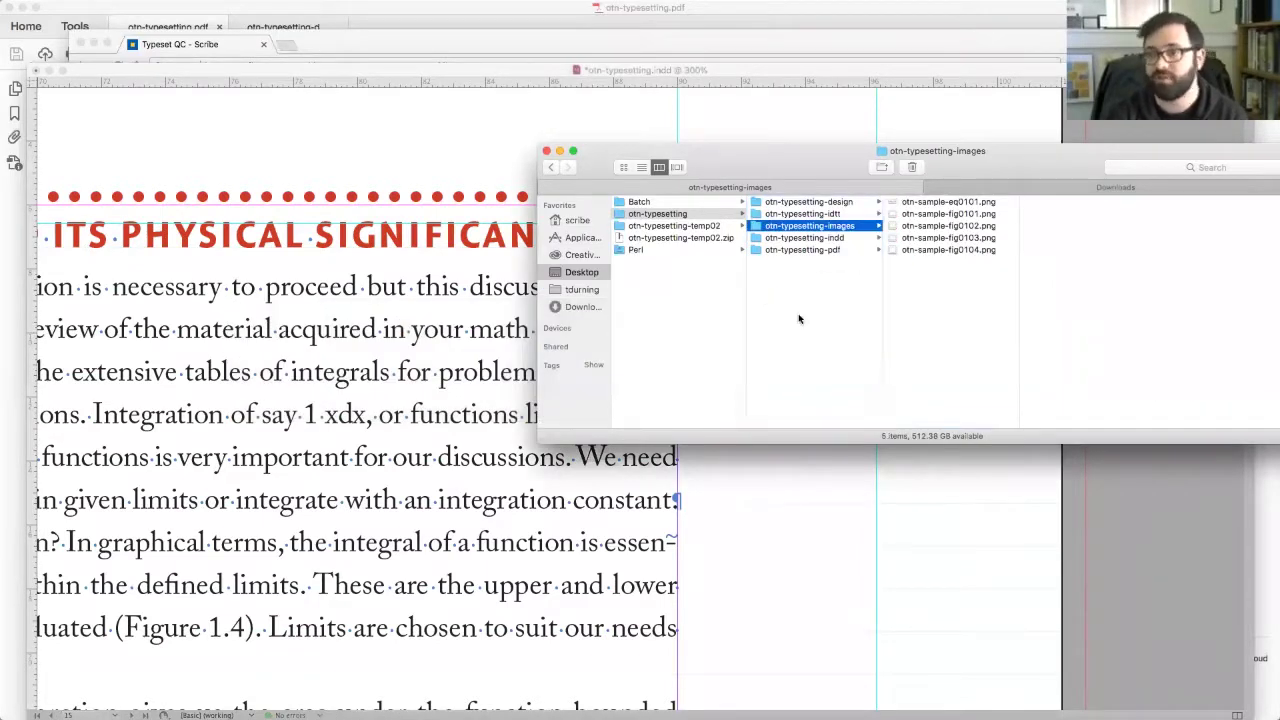
pyautogui.click(783, 73)
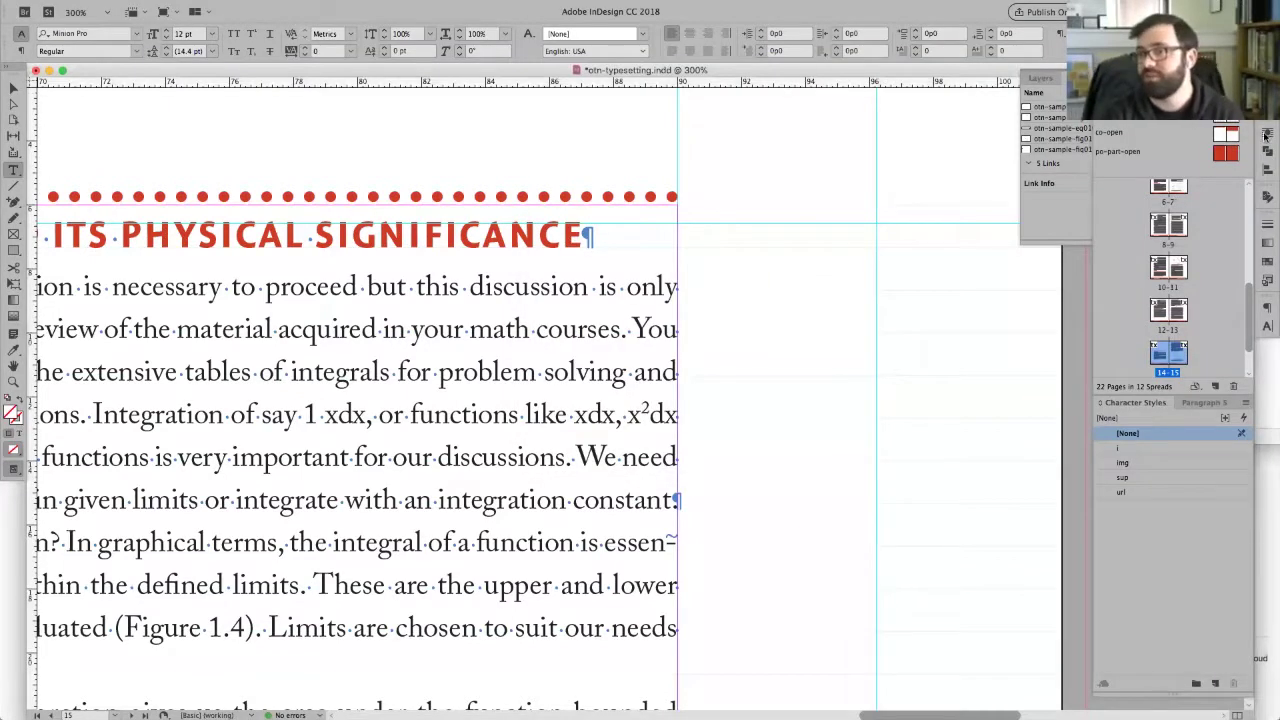
pyautogui.click(1266, 200)
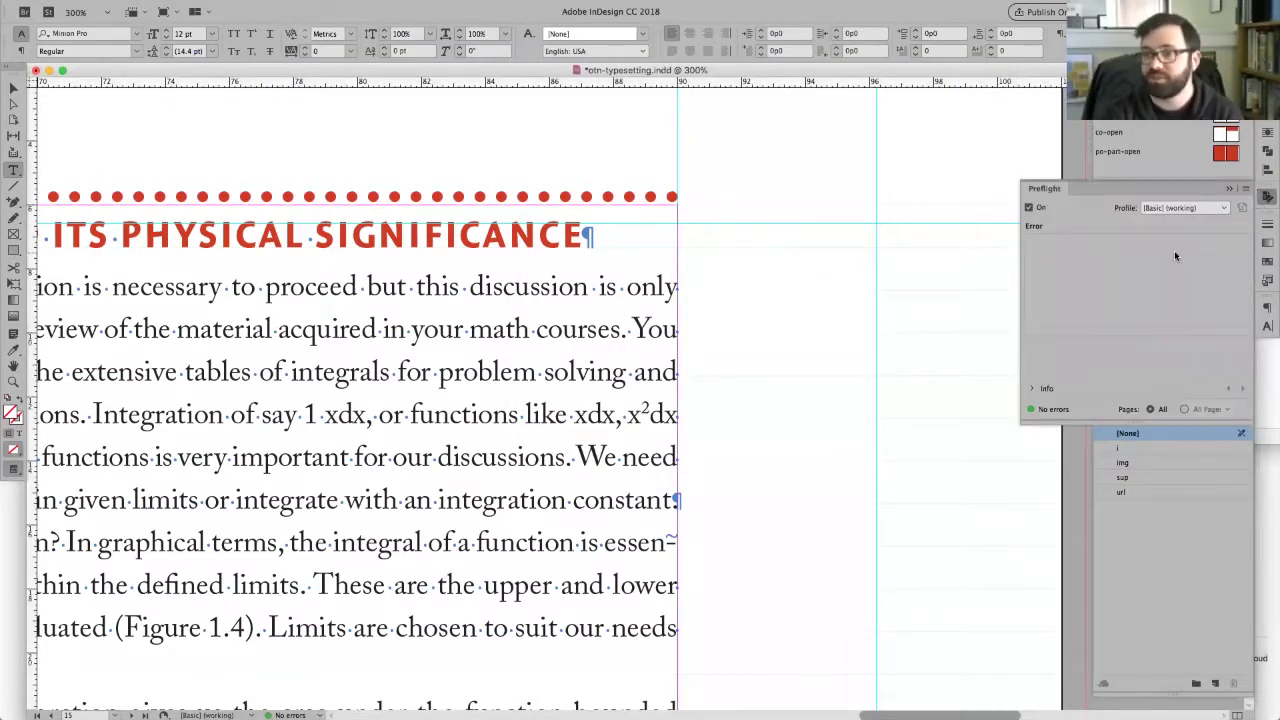
# - Check the preflight profile list, then open the otn-typesetting-design folder in Finder
pyautogui.click(1175, 208)
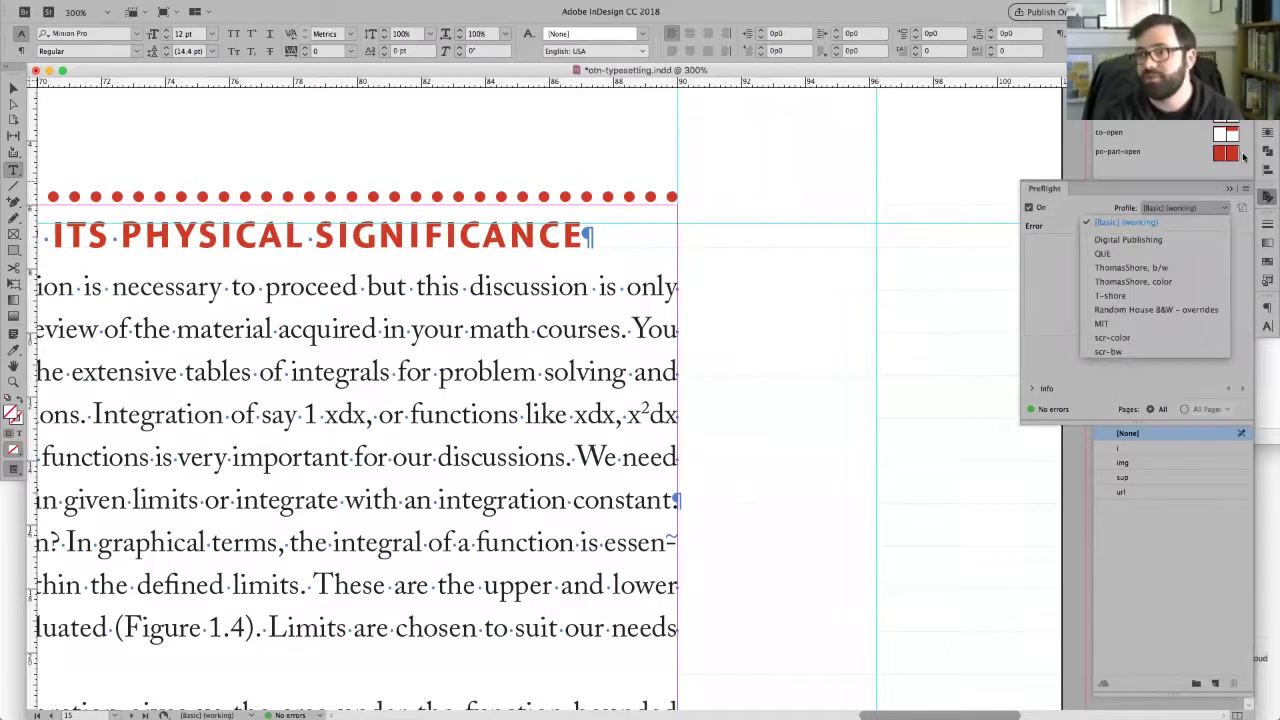
pyautogui.press('Escape')
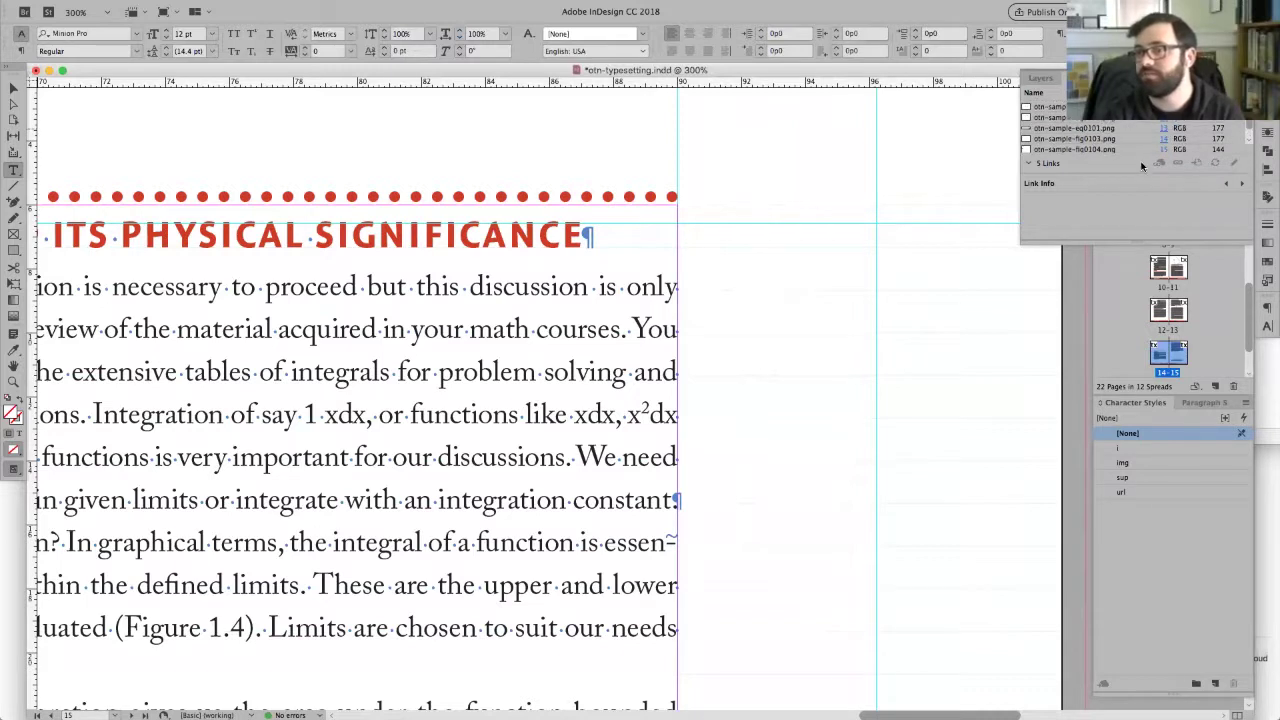
pyautogui.press('super+Tab')
pyautogui.press('super+Tab')
pyautogui.press('super+shift+Tab')
pyautogui.click(805, 214)
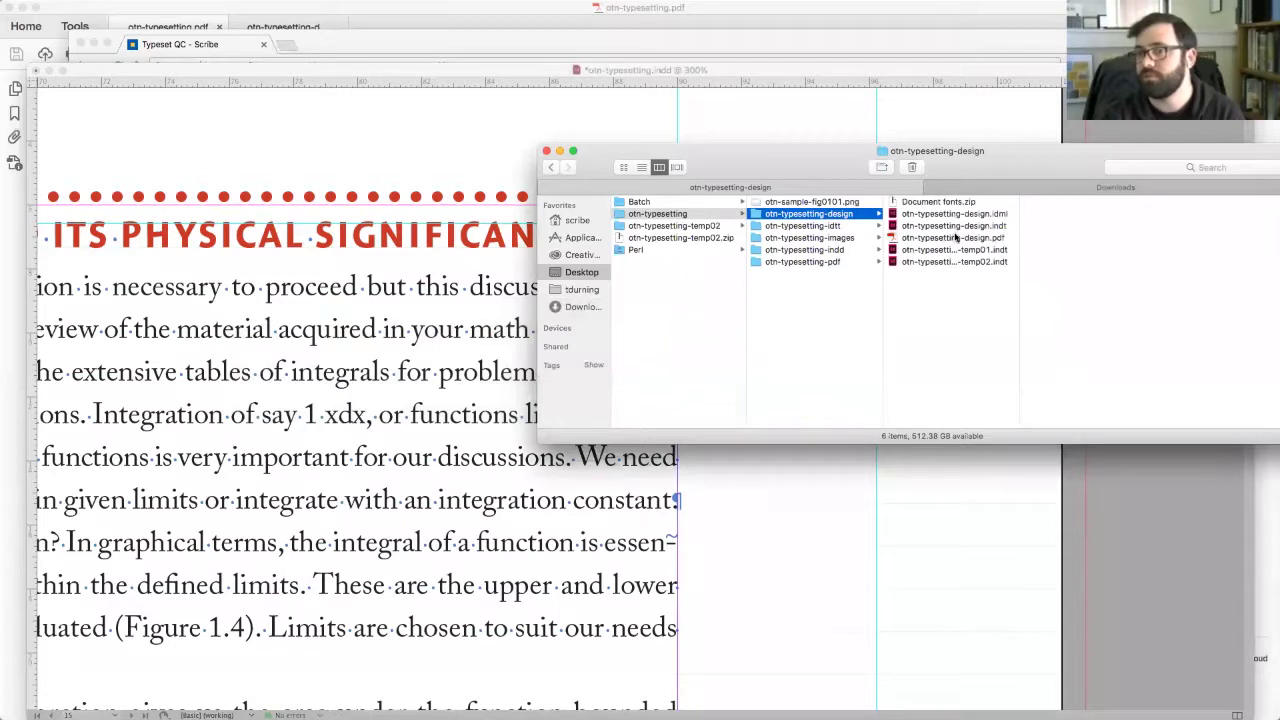
pyautogui.press('super+Tab')
# - Go to the otn-sample-eq0101.png link, reveal it in Finder, and move the file to break the link
pyautogui.scroll(-2, 1050, 100)
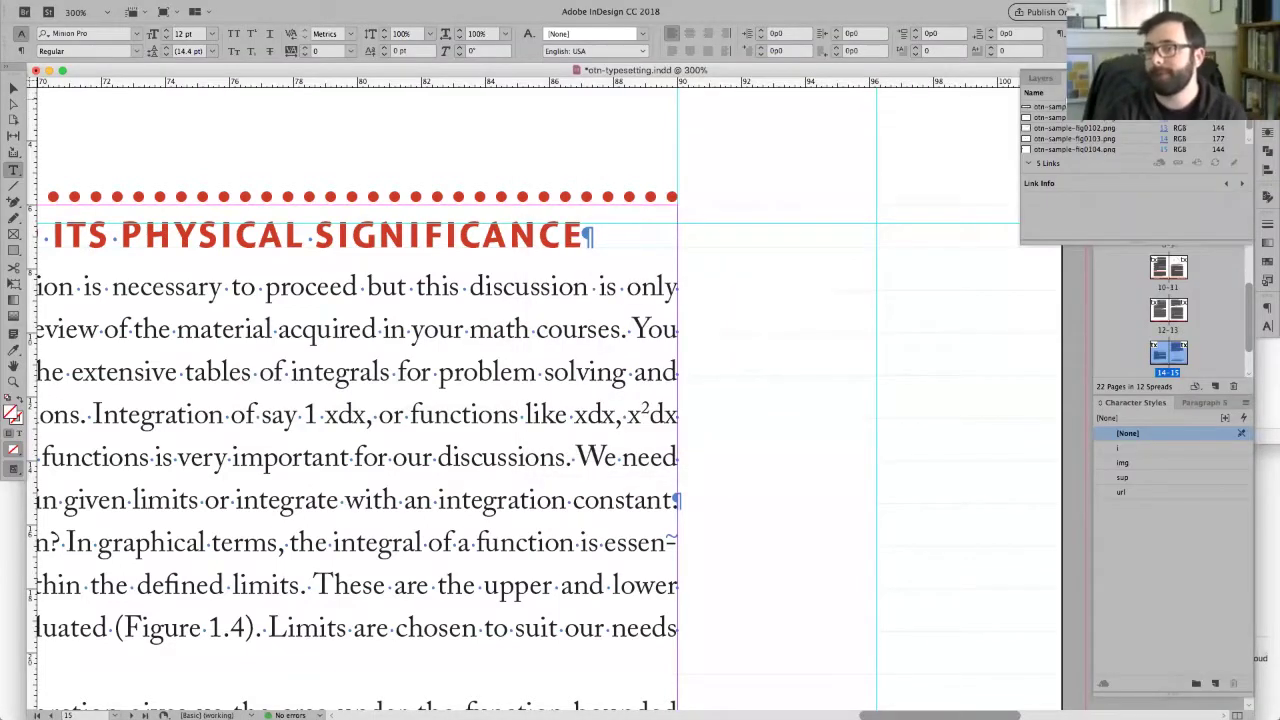
pyautogui.click(1045, 106)
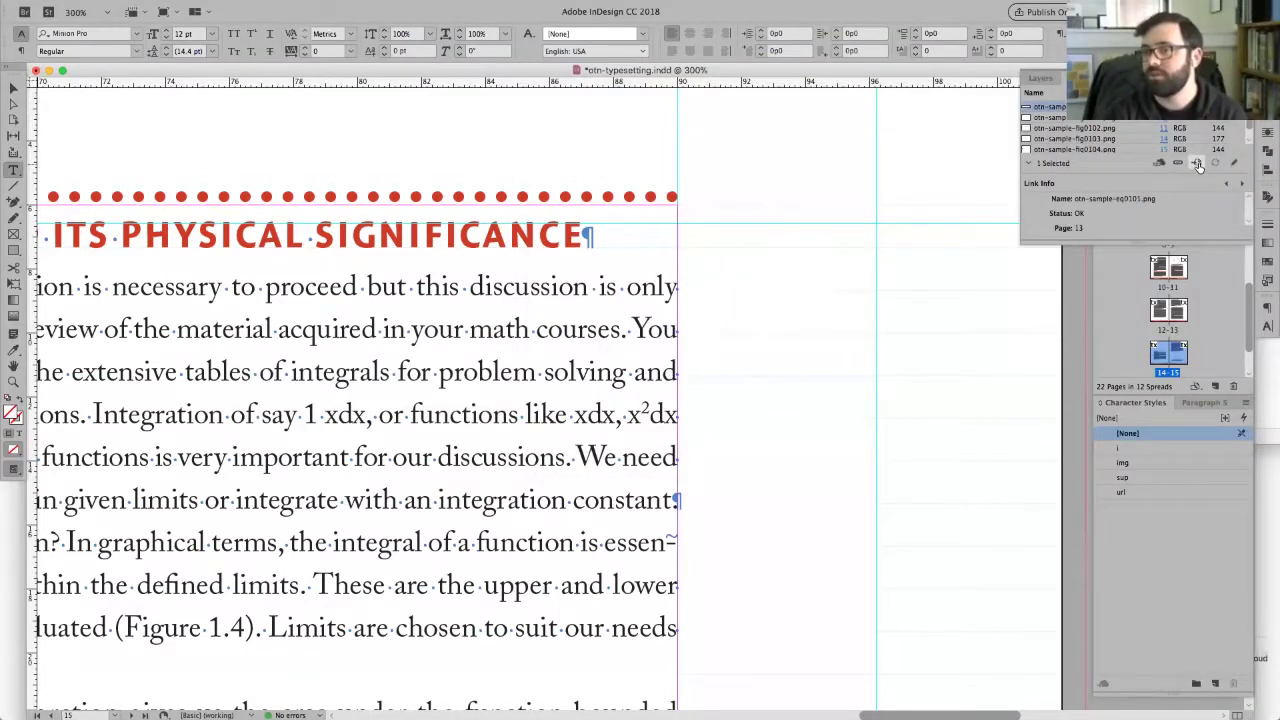
pyautogui.click(1198, 165)
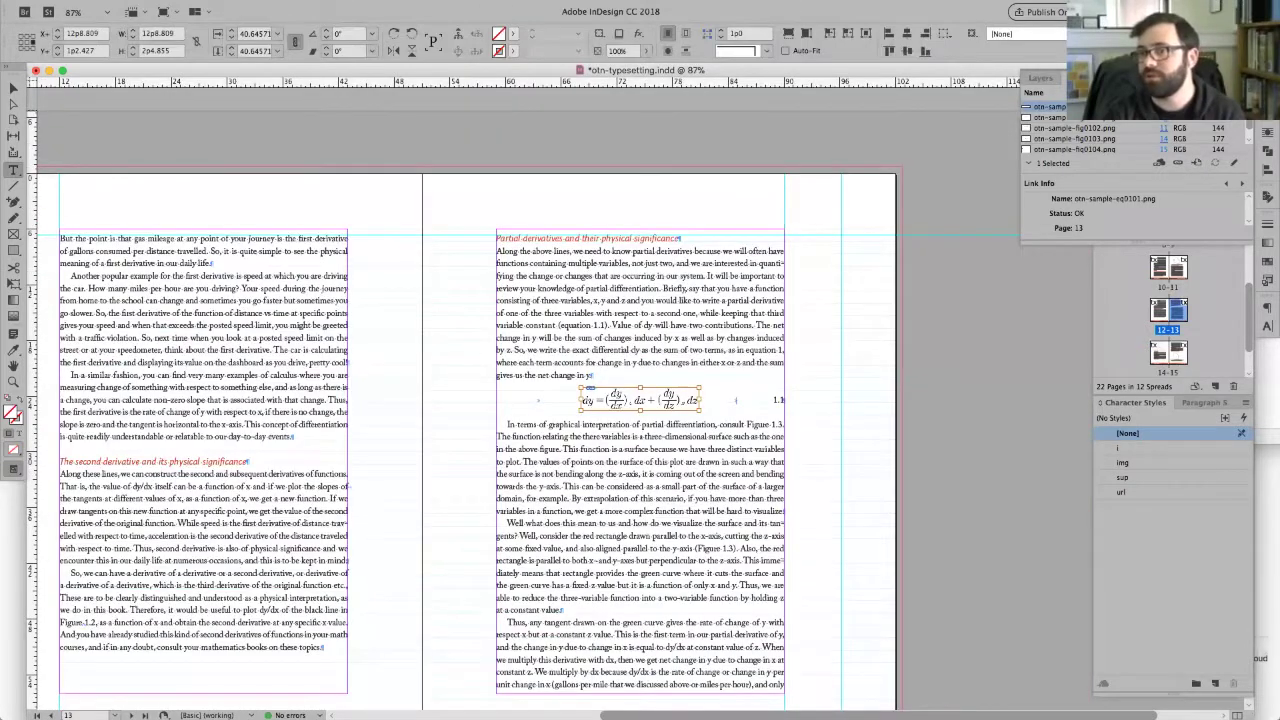
pyautogui.rightClick(1123, 176)
pyautogui.moveTo(1150, 229)
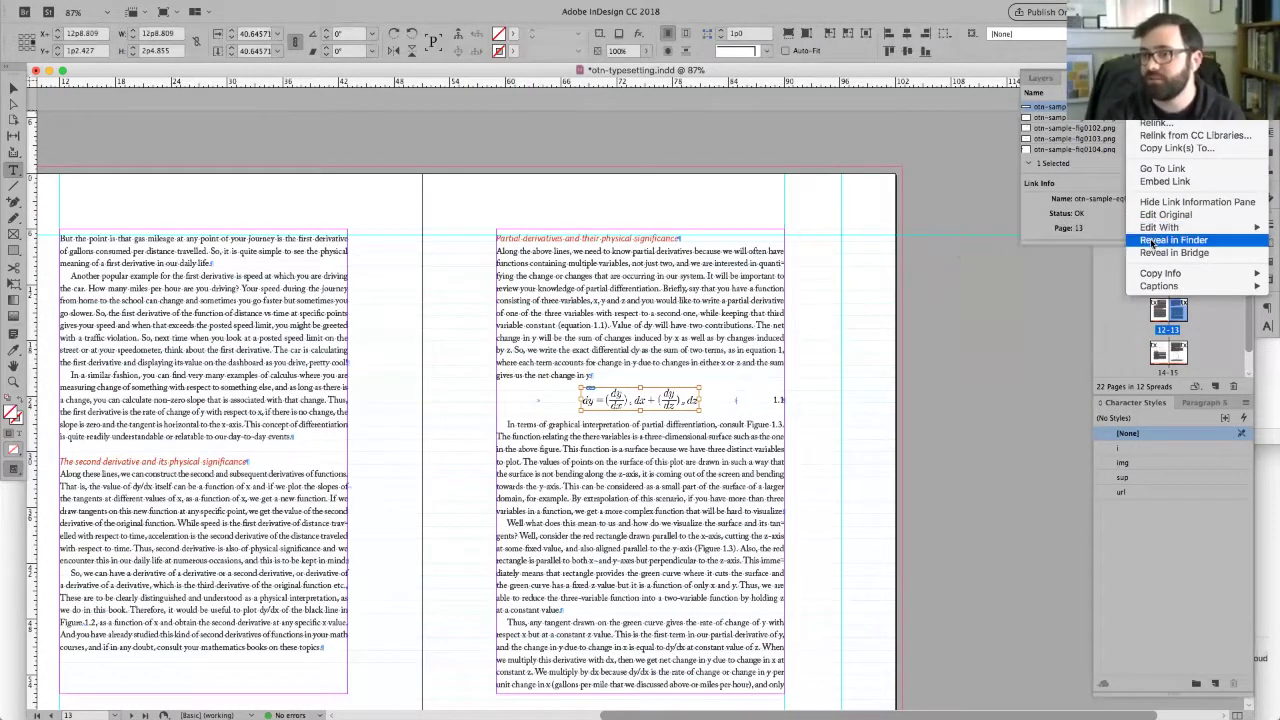
pyautogui.click(1150, 241)
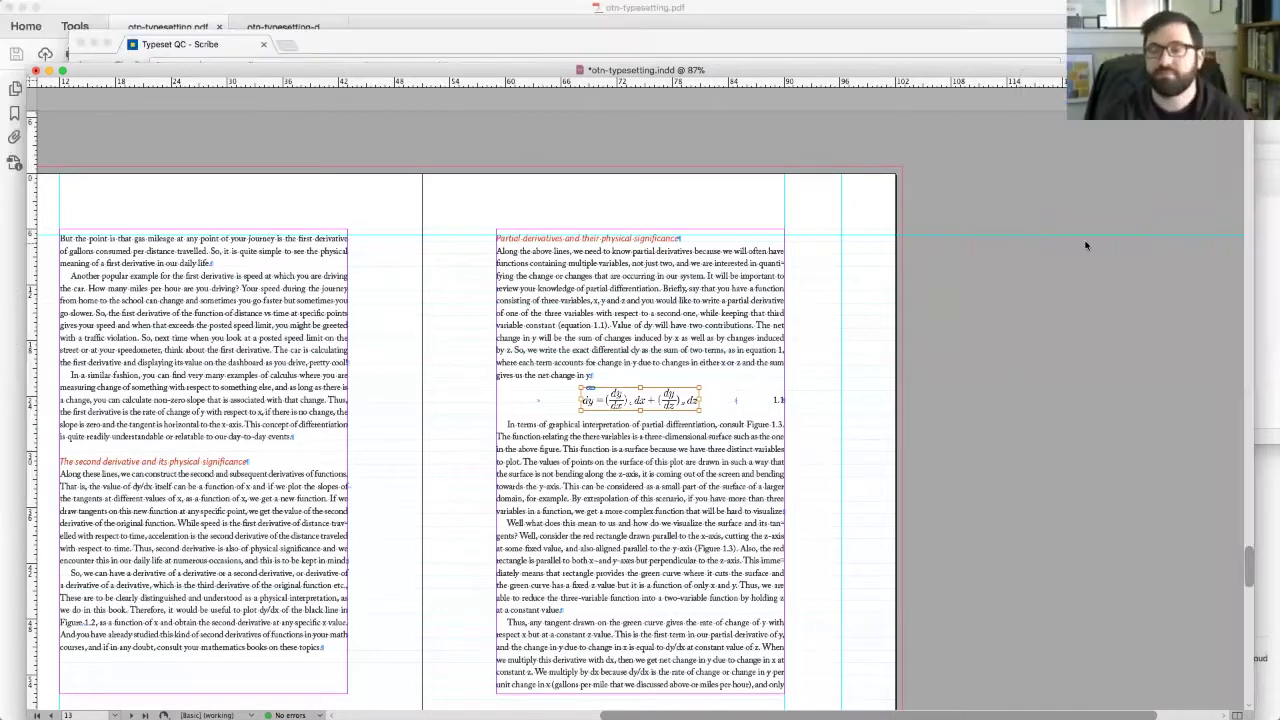
pyautogui.moveTo(825, 206); pyautogui.dragTo(446, 259)
pyautogui.click(446, 259)
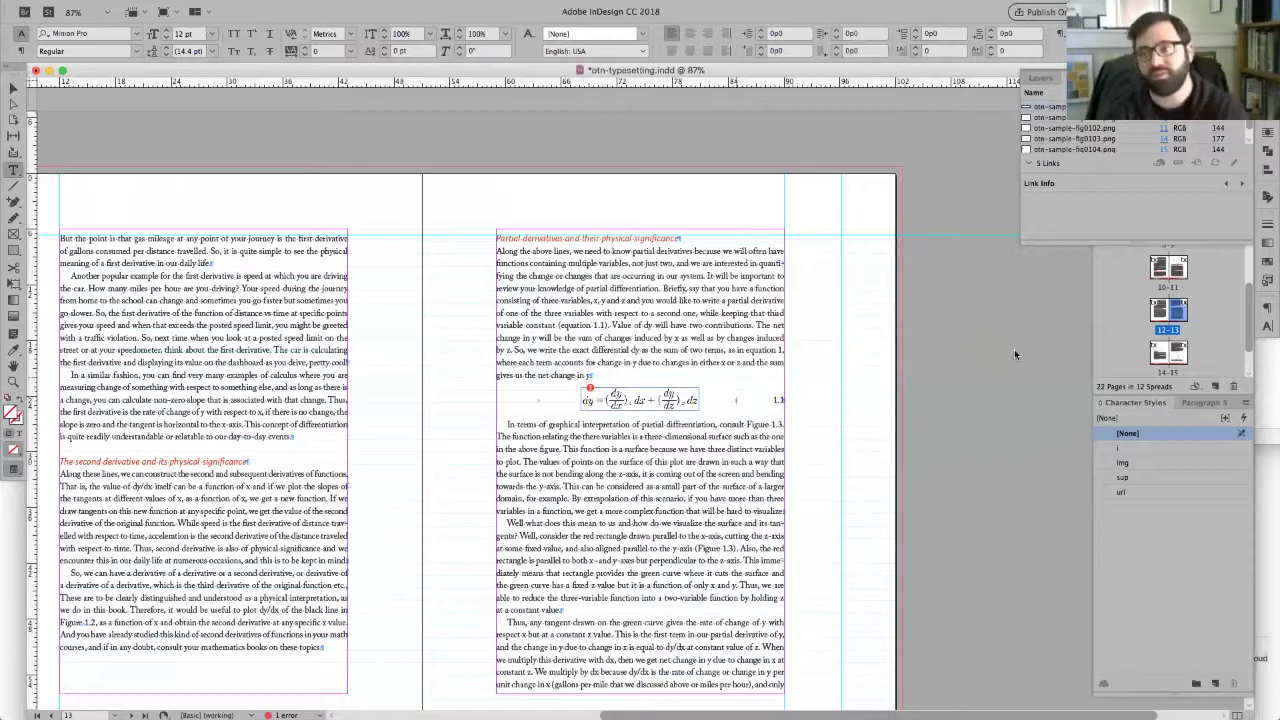
# - Expand Preflight's Links > Missing link error and jump to the otn-sample-eq0101.png frame
pyautogui.click(1267, 197)
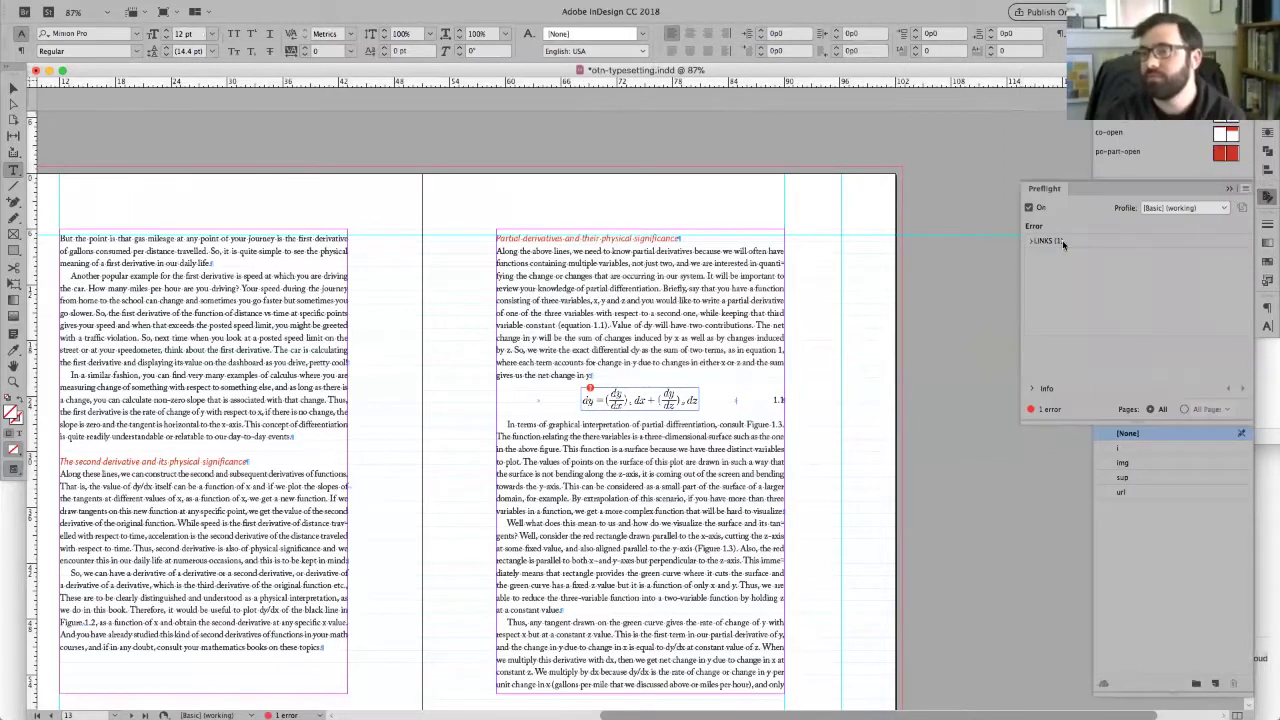
pyautogui.click(1030, 241)
pyautogui.click(1042, 256)
pyautogui.click(1067, 270)
pyautogui.doubleClick(1068, 271)
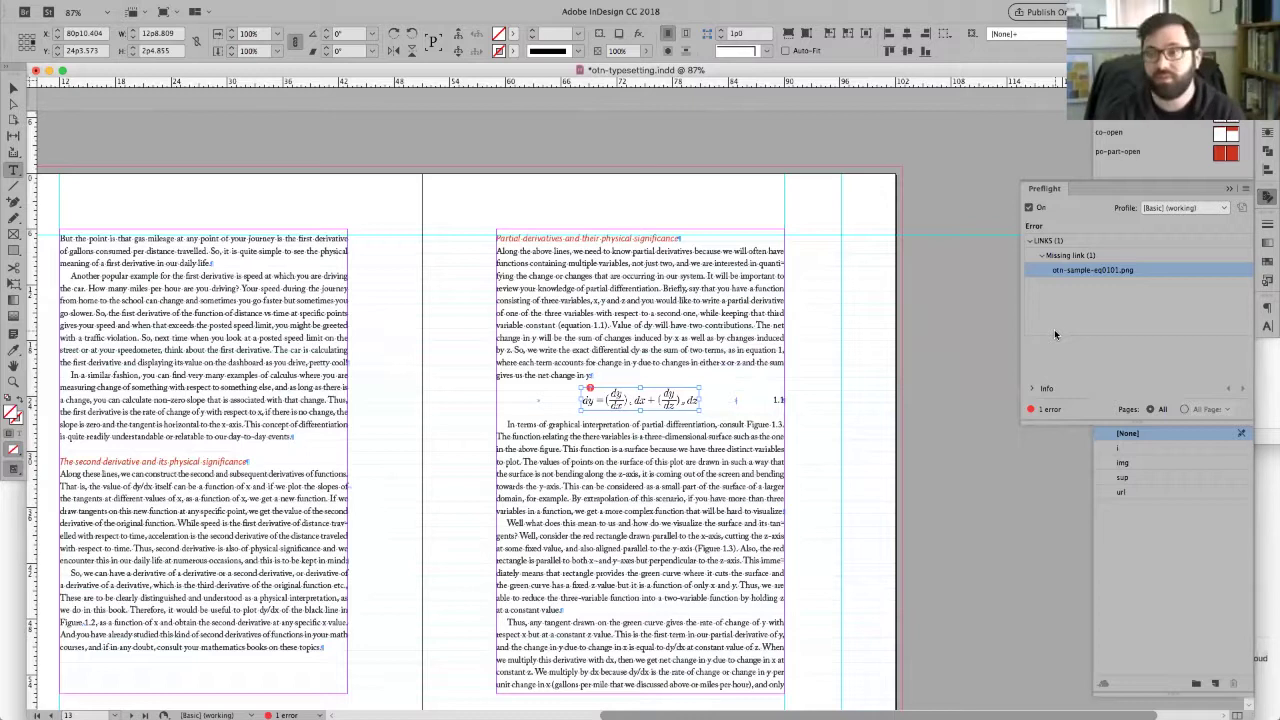
# - Show the Window menu's Output submenu with Attributes, Preflight and Trap Presets
pyautogui.moveTo(410, 38)
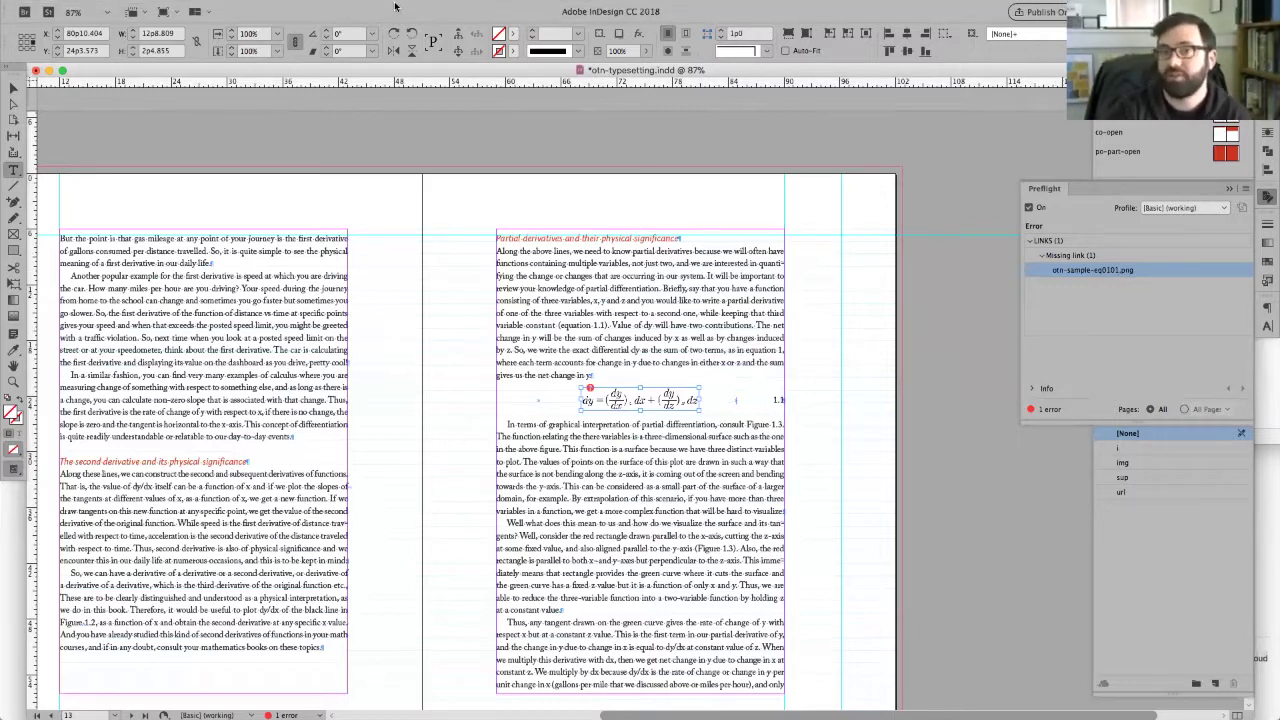
pyautogui.click(417, 7)
pyautogui.moveTo(362, 7)
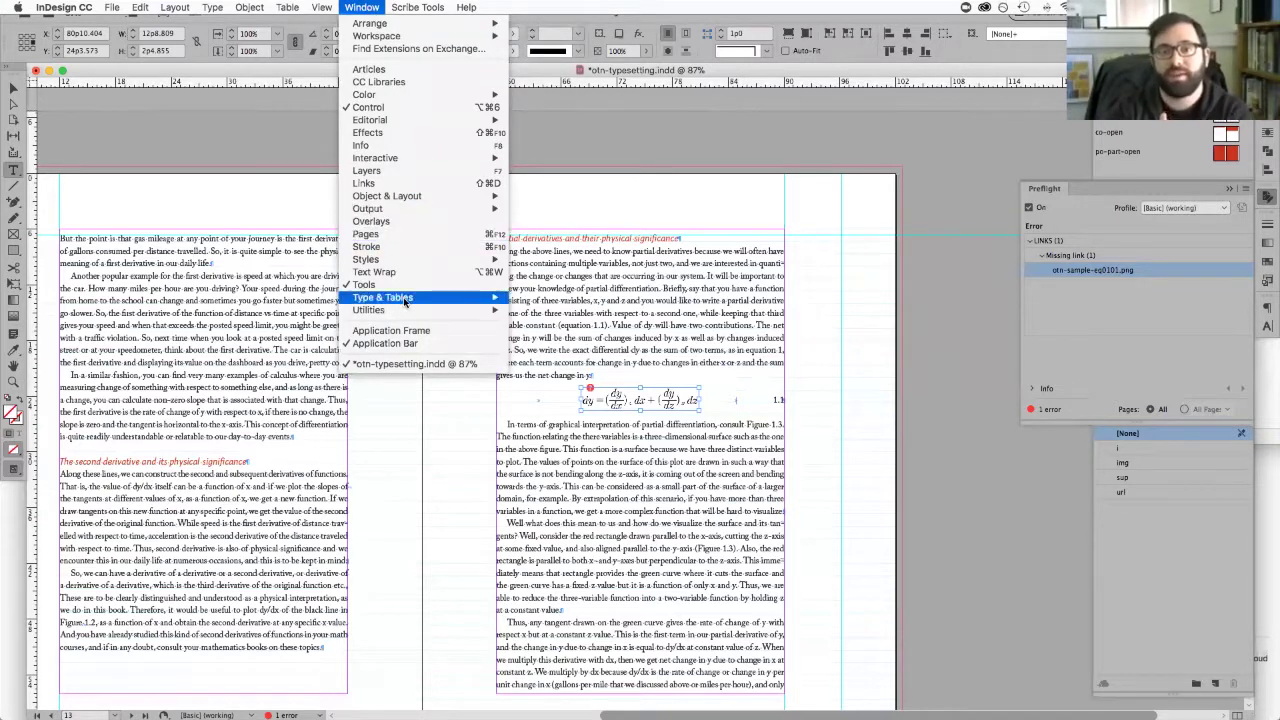
pyautogui.moveTo(404, 212)
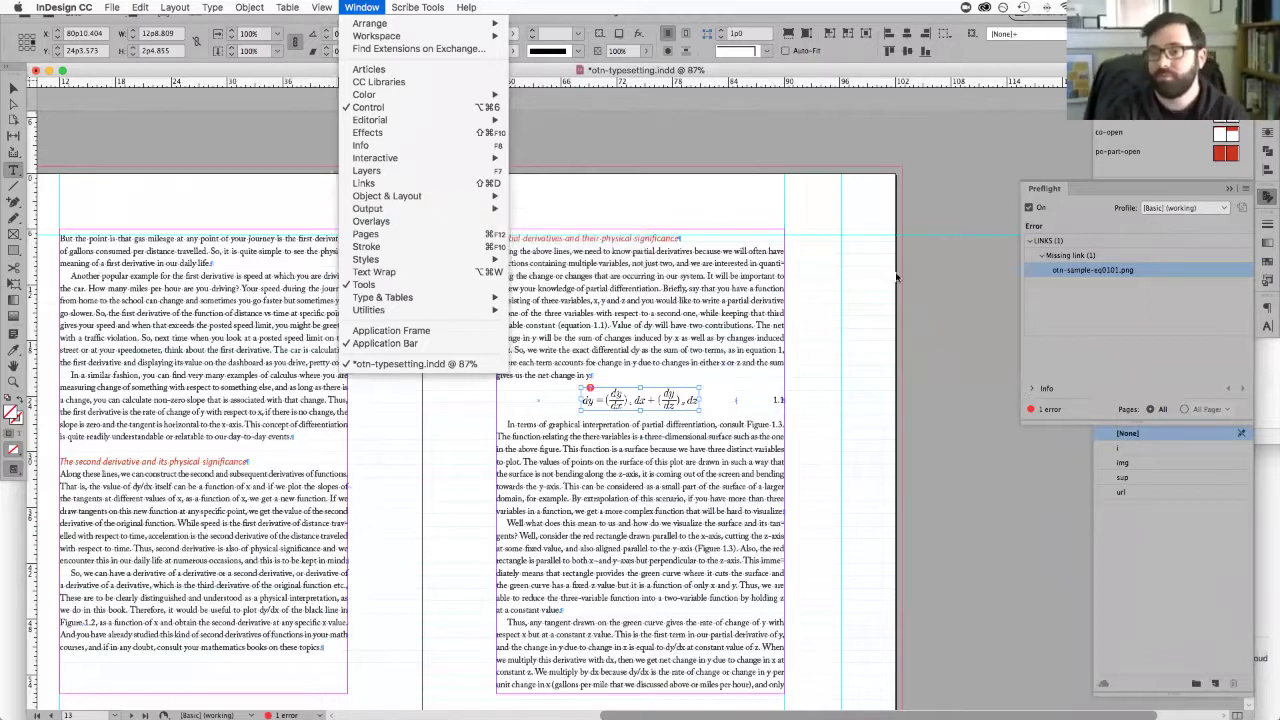
# - Dismiss the Window menu, scroll the Chrome checklist to Text Flow and Pasteboard, then return to InDesign
pyautogui.click(1088, 215)
pyautogui.press('super+Tab')
pyautogui.press('super+Tab')
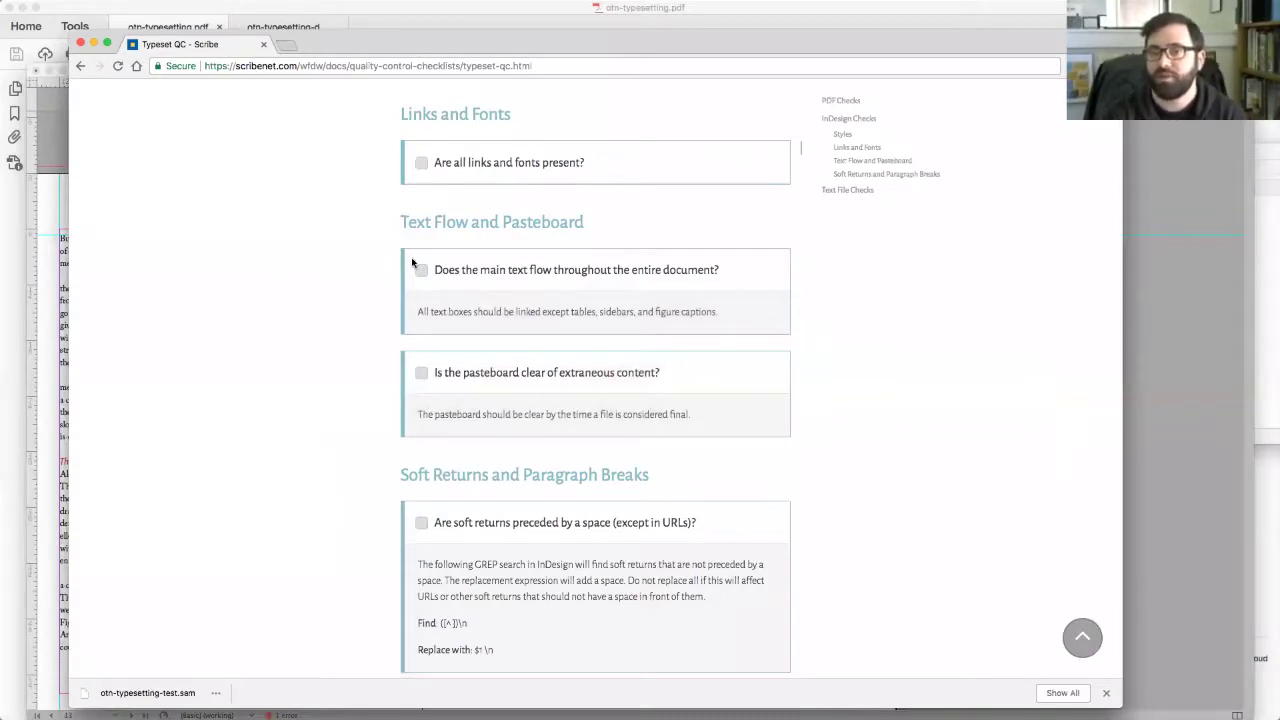
pyautogui.scroll(-1, 414, 262)
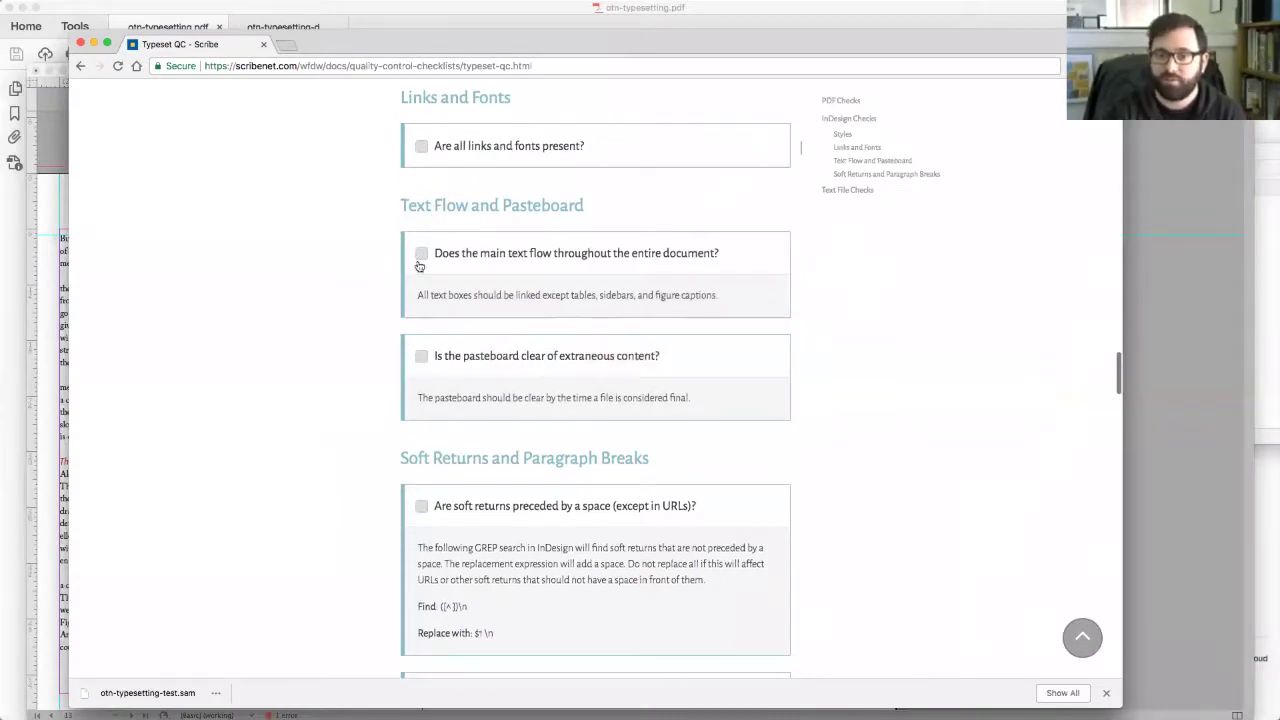
pyautogui.scroll(-3, 832, 349)
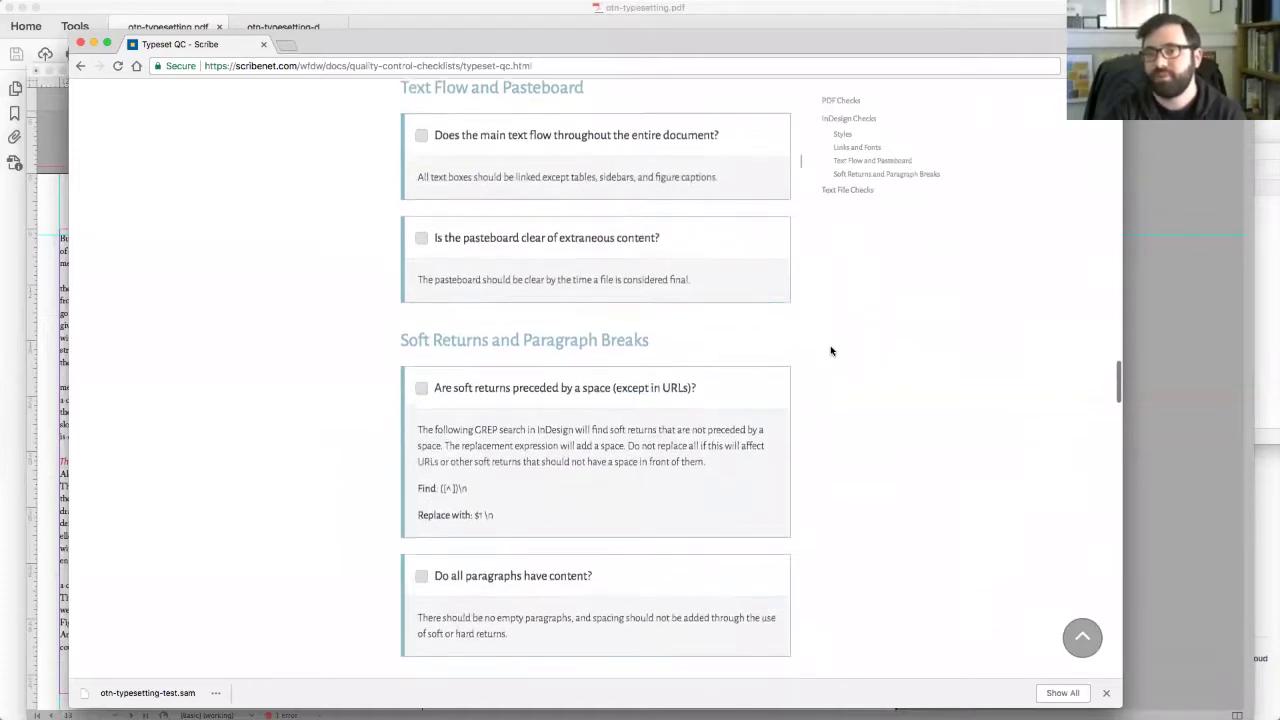
pyautogui.click(64, 200)
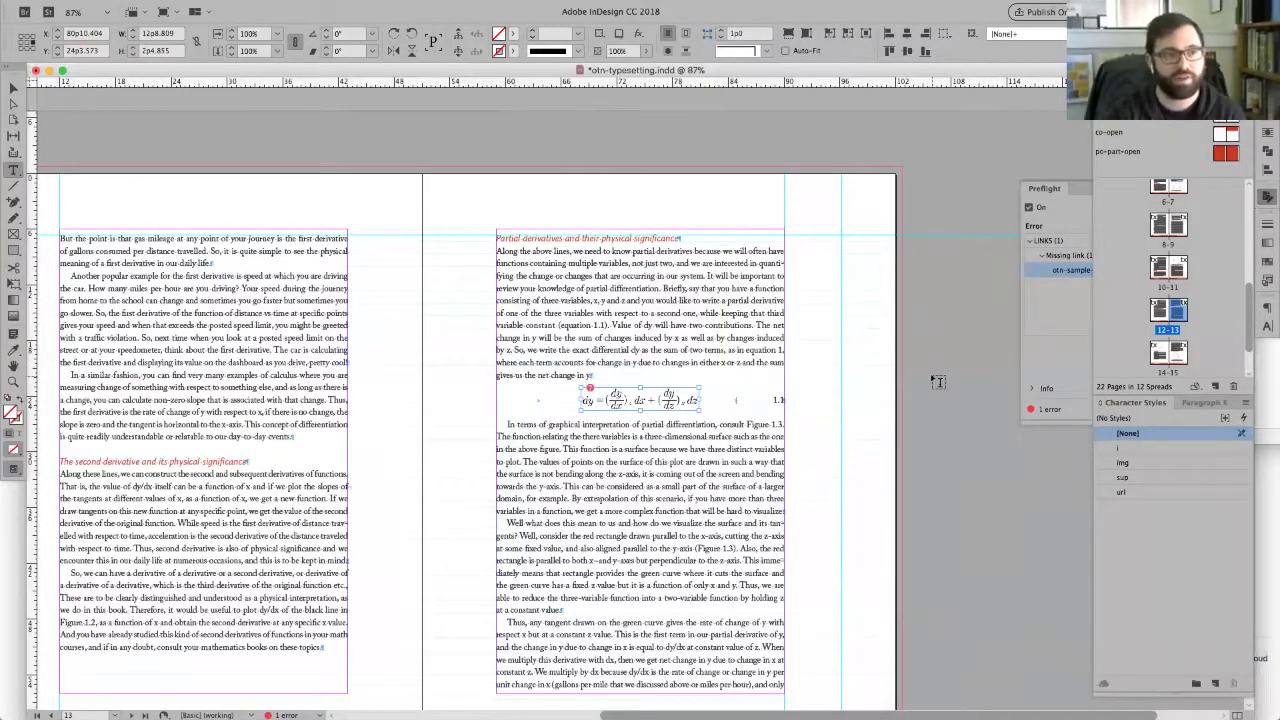
# - Drag the SIDEBAR 1.1 frame from spread 8–9 onto the left pasteboard and zoom to 100%
pyautogui.scroll(-2, 938, 381)
pyautogui.hotkey('alt', 'pageup')
pyautogui.hotkey('alt', 'pageup')
pyautogui.hotkey('alt', 'pageup')
pyautogui.hotkey('alt', 'pageup')
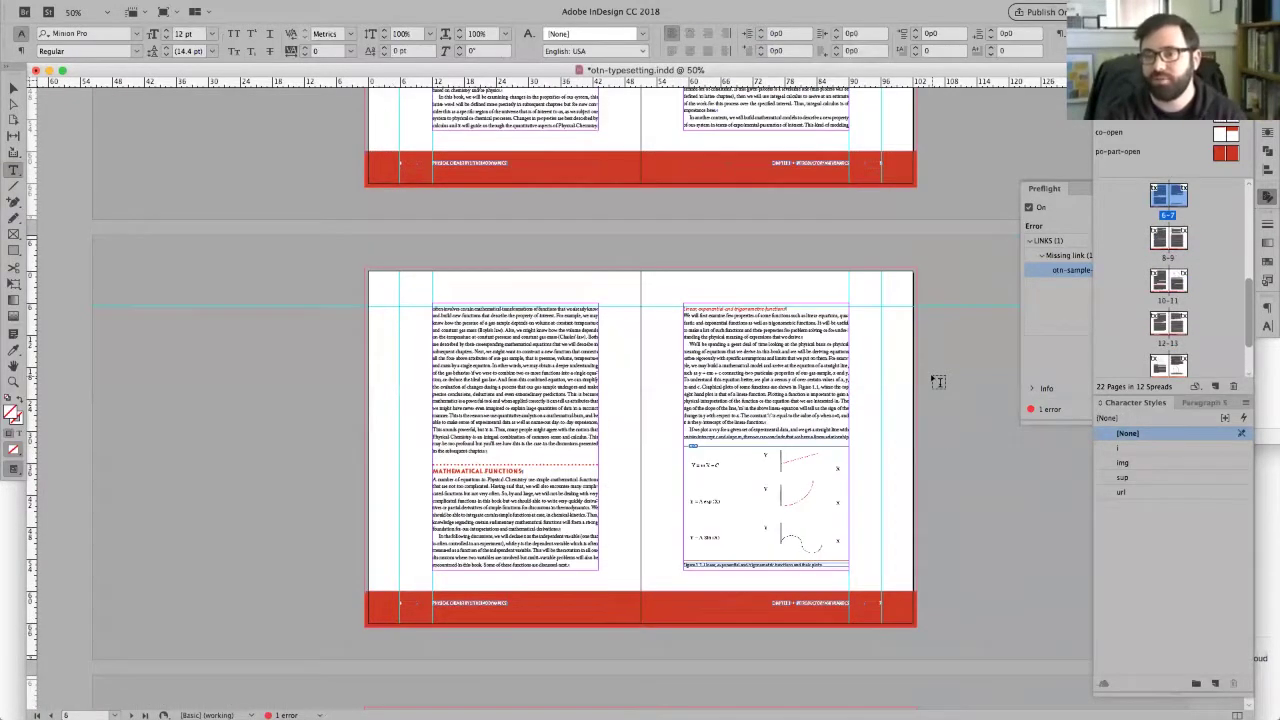
pyautogui.hotkey('alt', 'pagedown')
pyautogui.hotkey('alt', 'pagedown')
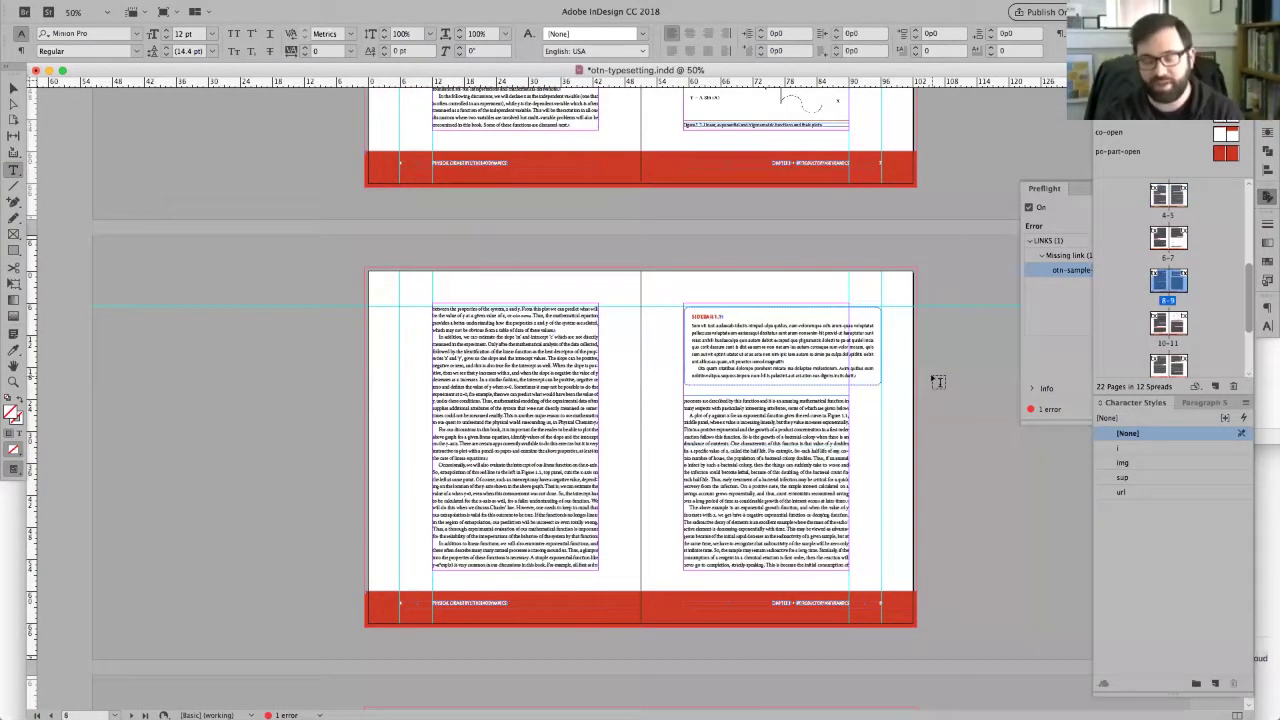
pyautogui.press('v')
pyautogui.moveTo(765, 376); pyautogui.dragTo(205, 415)
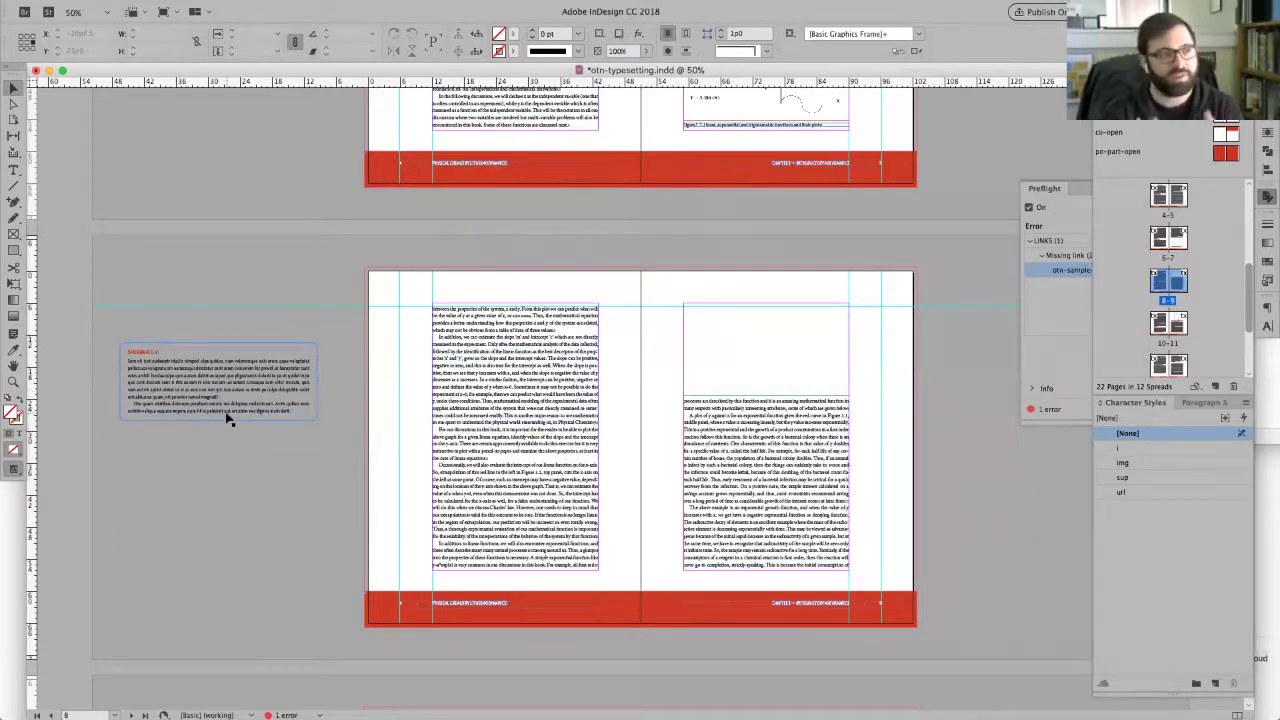
pyautogui.hotkey('ctrl', '1')
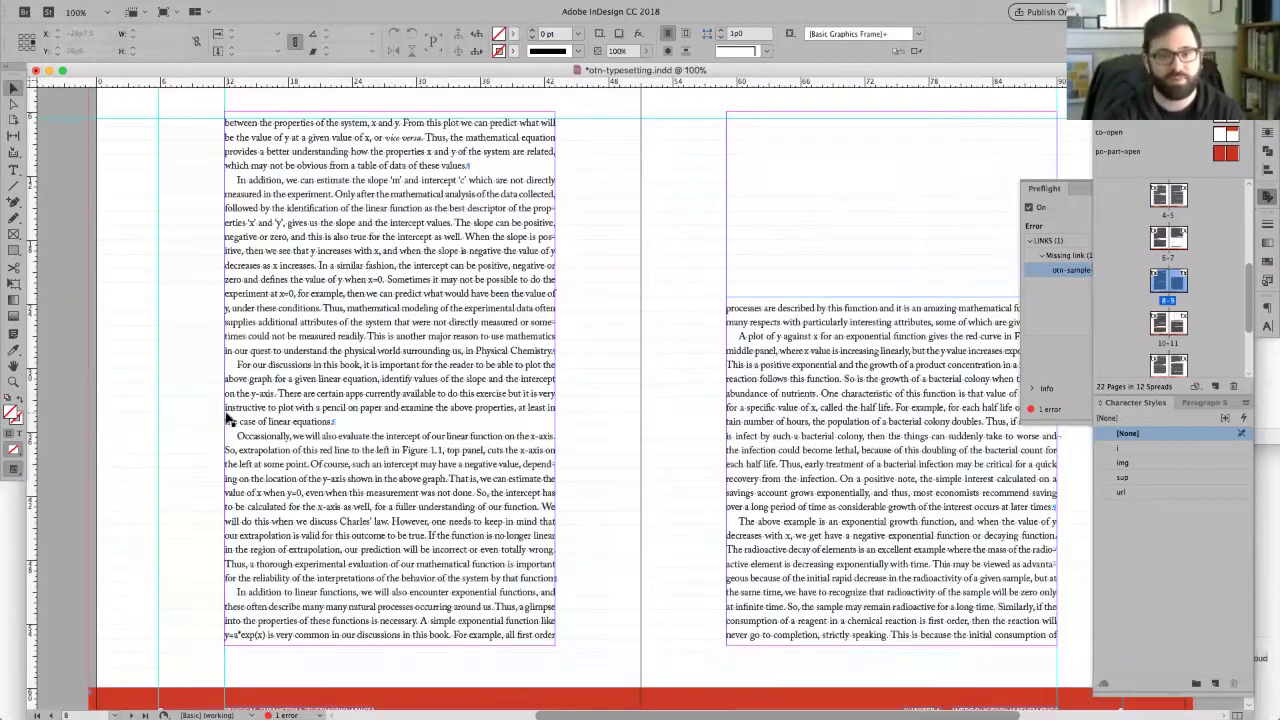
pyautogui.hscroll(-2, 971, 277)
pyautogui.hscroll(-2, 845, 326)
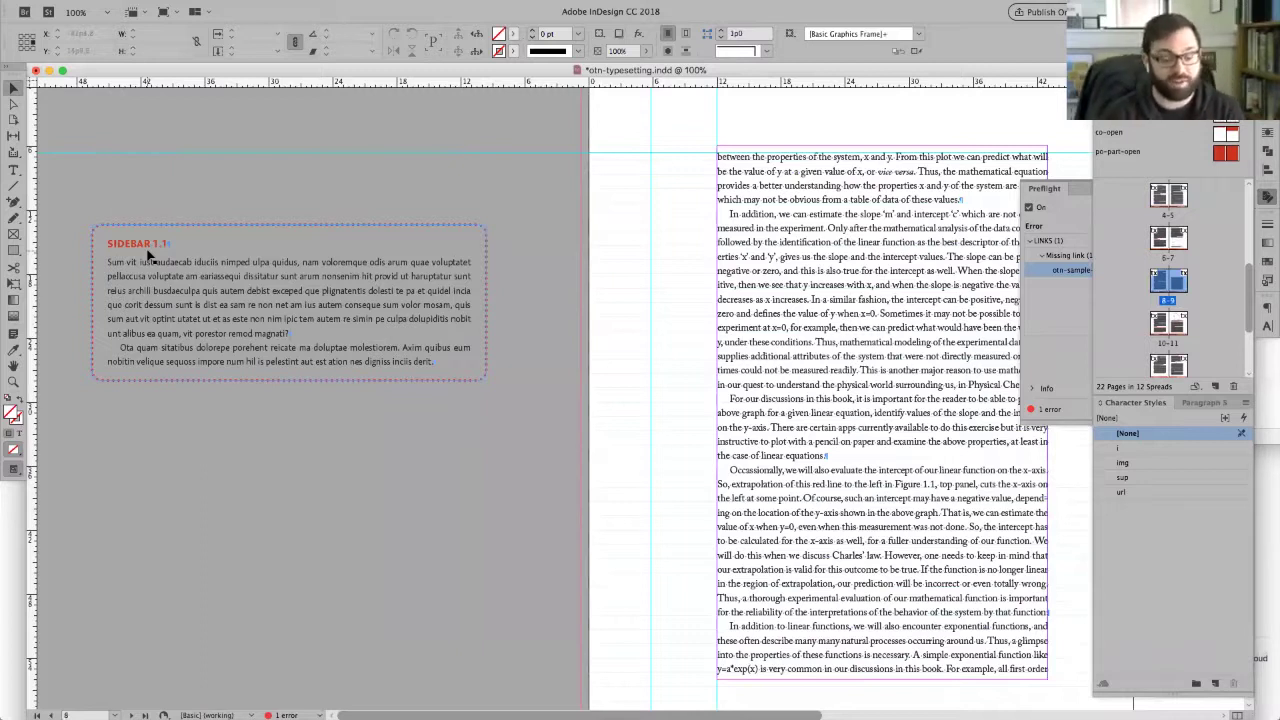
pyautogui.press('super+Tab')
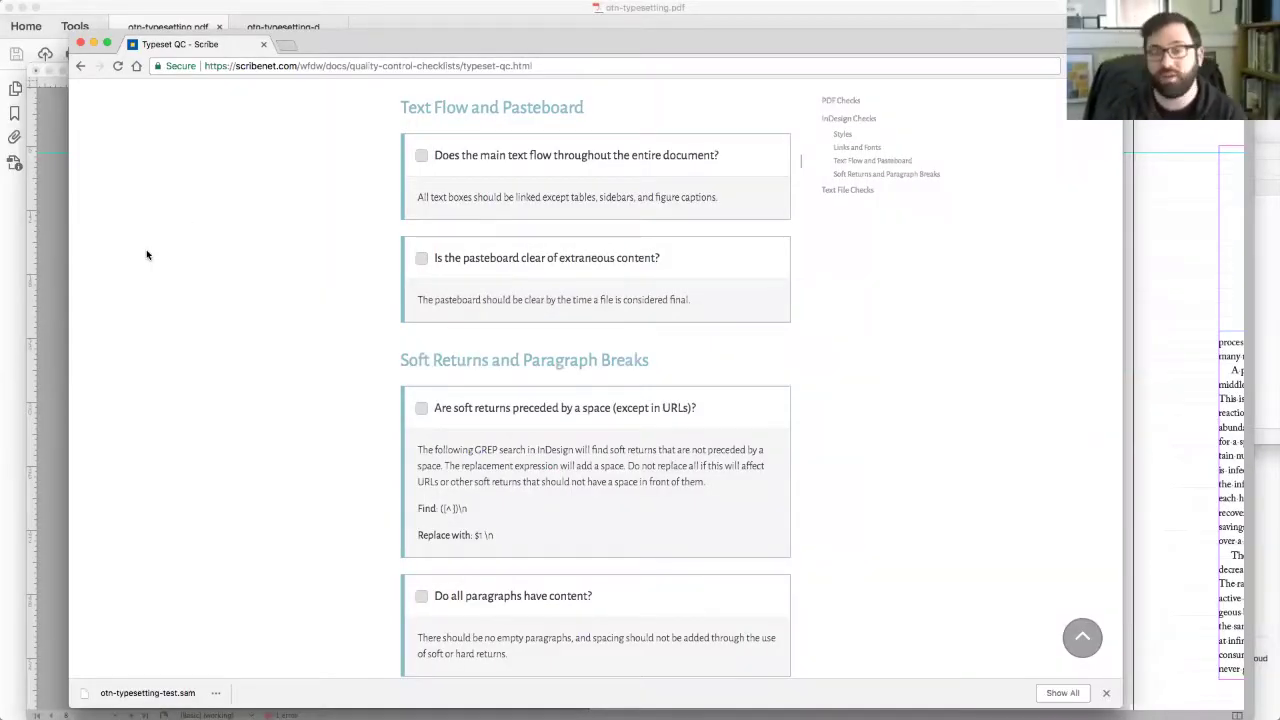
# - Select the Soft Returns Find expression ([^ ])\n in the checklist, then return to InDesign
pyautogui.scroll(-5, 851, 403)
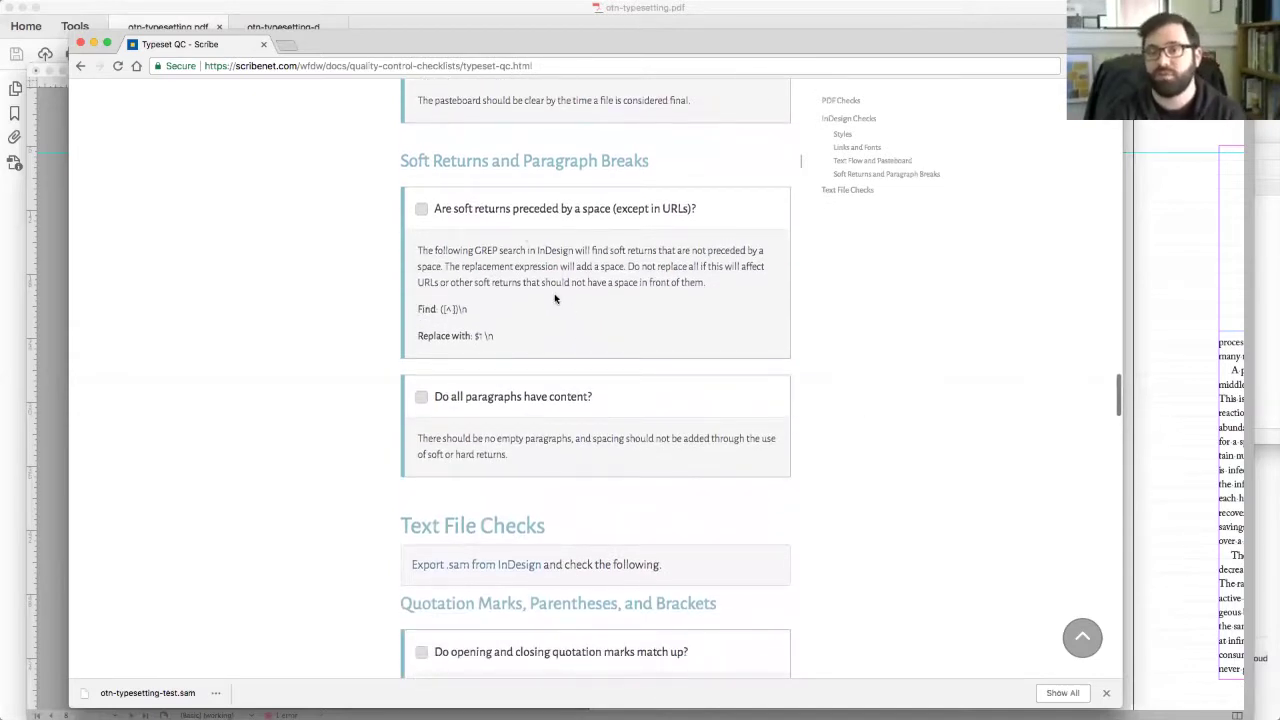
pyautogui.moveTo(468, 309); pyautogui.dragTo(445, 309)
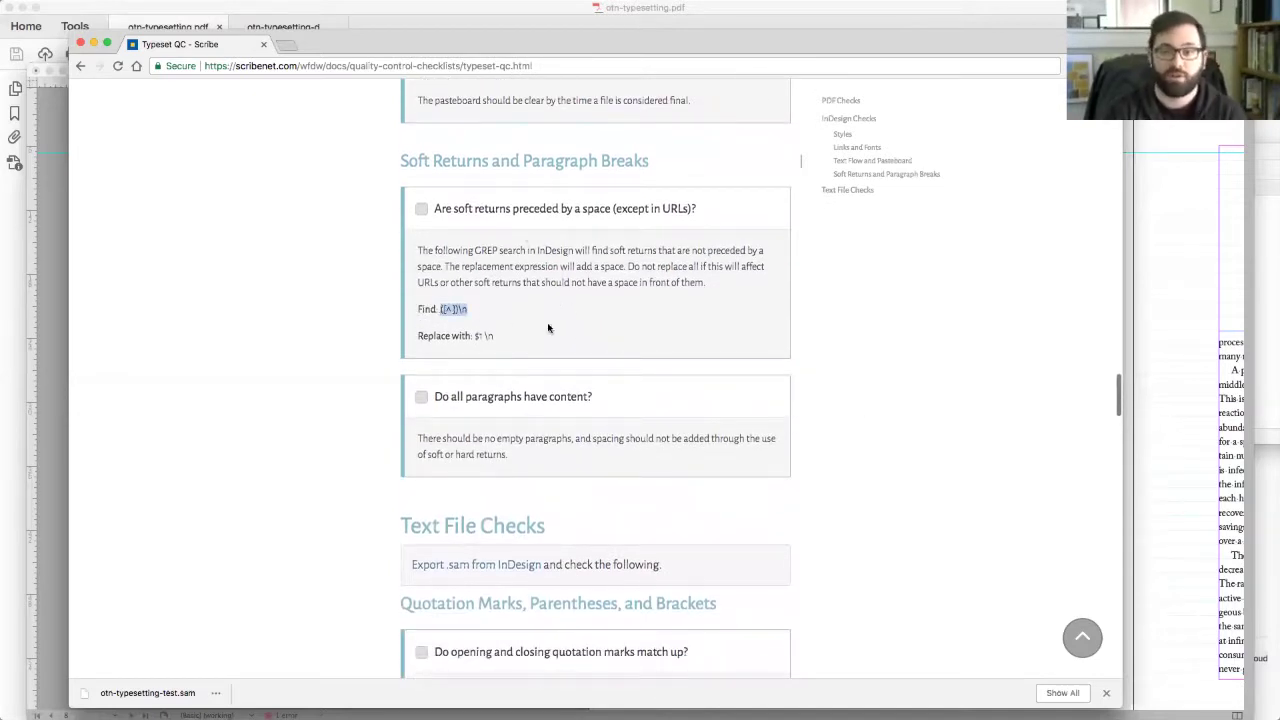
pyautogui.click(332, 268)
pyautogui.moveTo(440, 309); pyautogui.dragTo(474, 314)
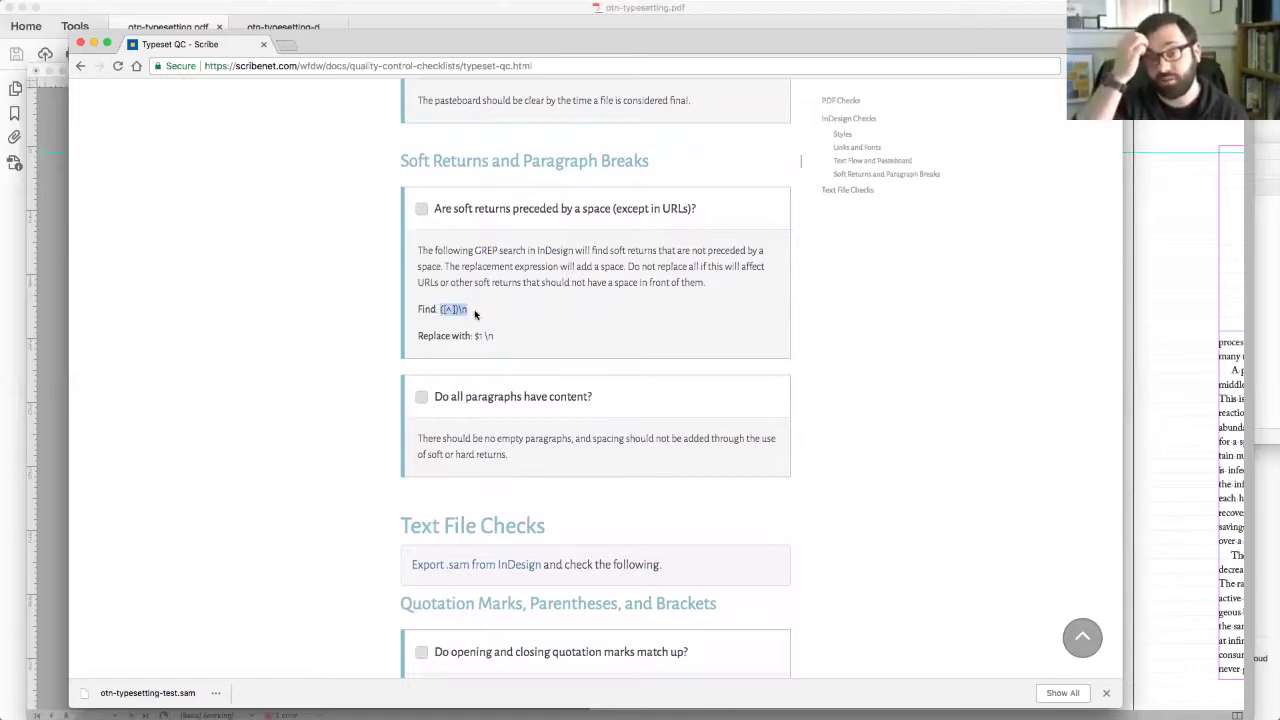
pyautogui.click(57, 298)
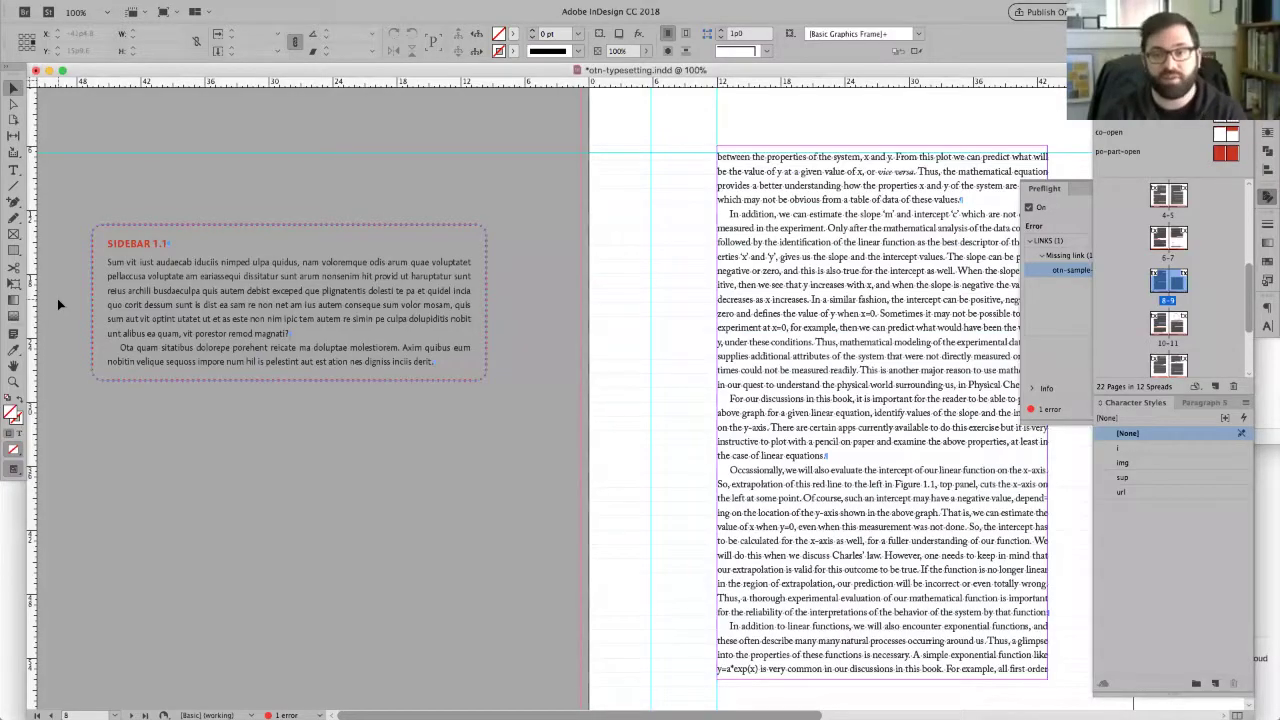
# - Start editing text in the main text frame, zoomed to 200%
pyautogui.hscroll(5, 301, 354)
pyautogui.click(445, 352)
pyautogui.doubleClick(699, 379)
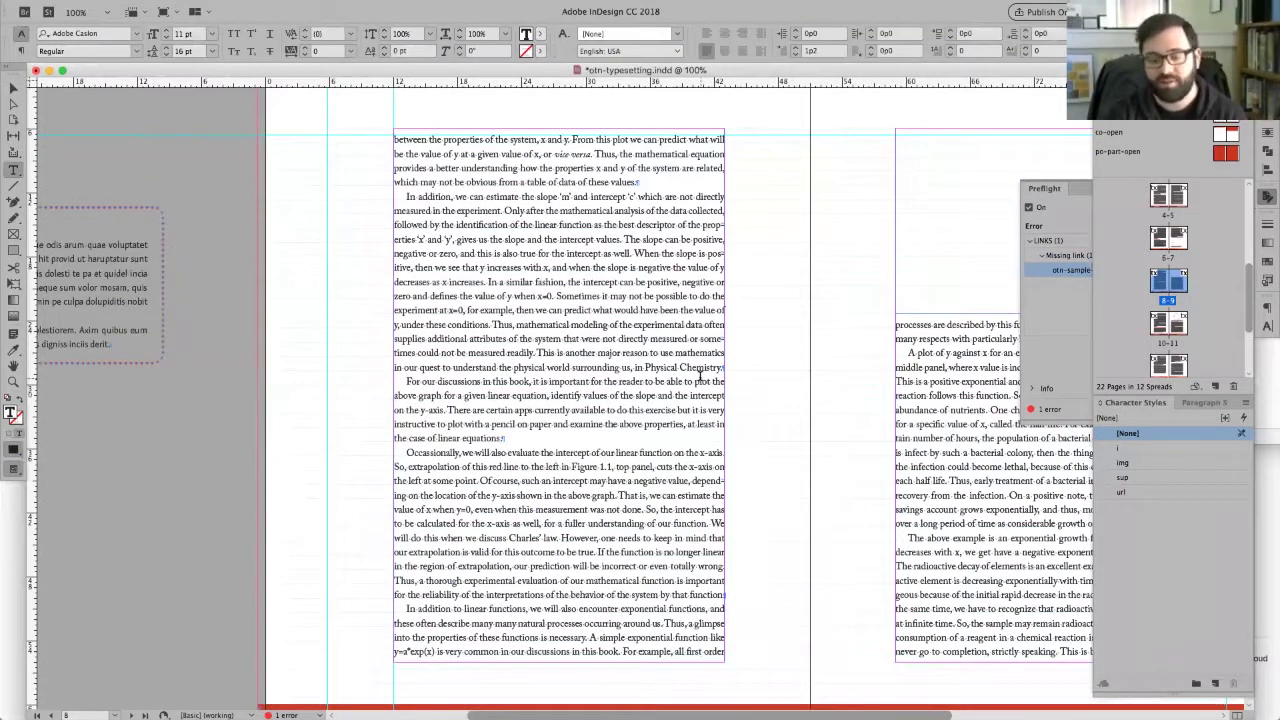
pyautogui.press('super+2')
pyautogui.click(668, 371)
pyautogui.press('Right')
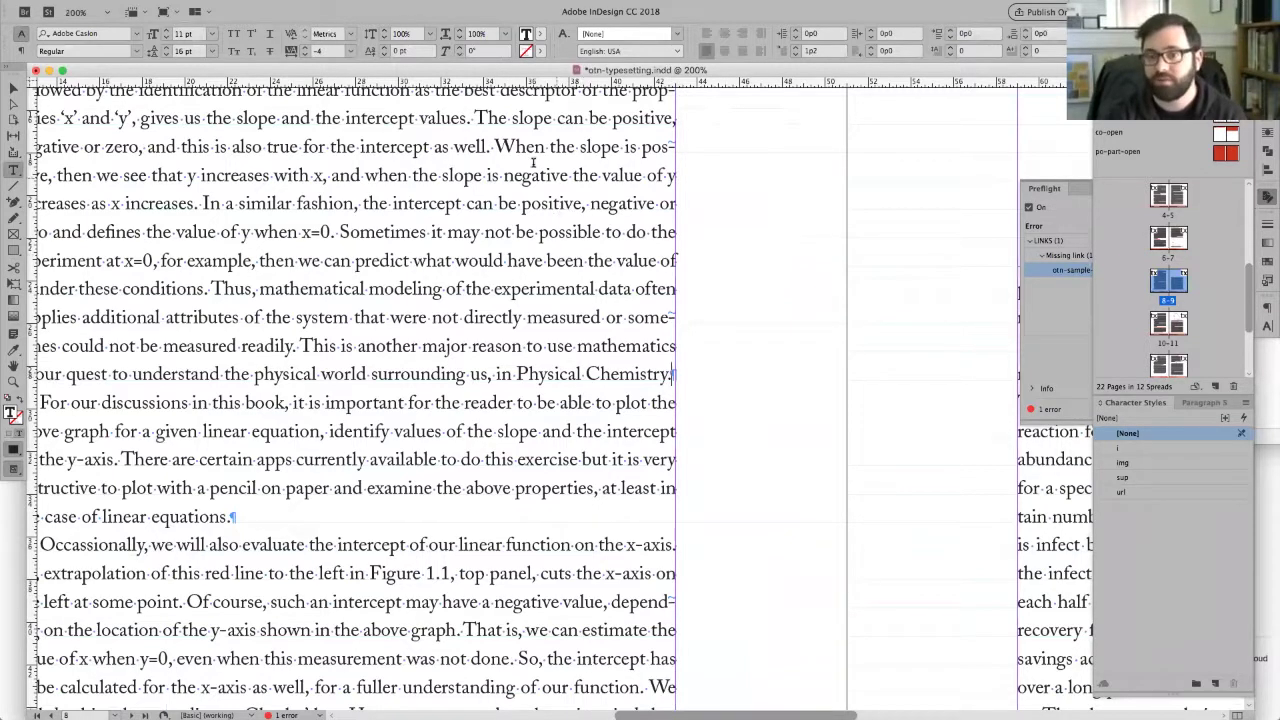
# - Replace the line break before 'When the slope is positive' with a paragraph break after 'as well.'
pyautogui.click(495, 147)
pyautogui.hotkey('shift', 'Return')
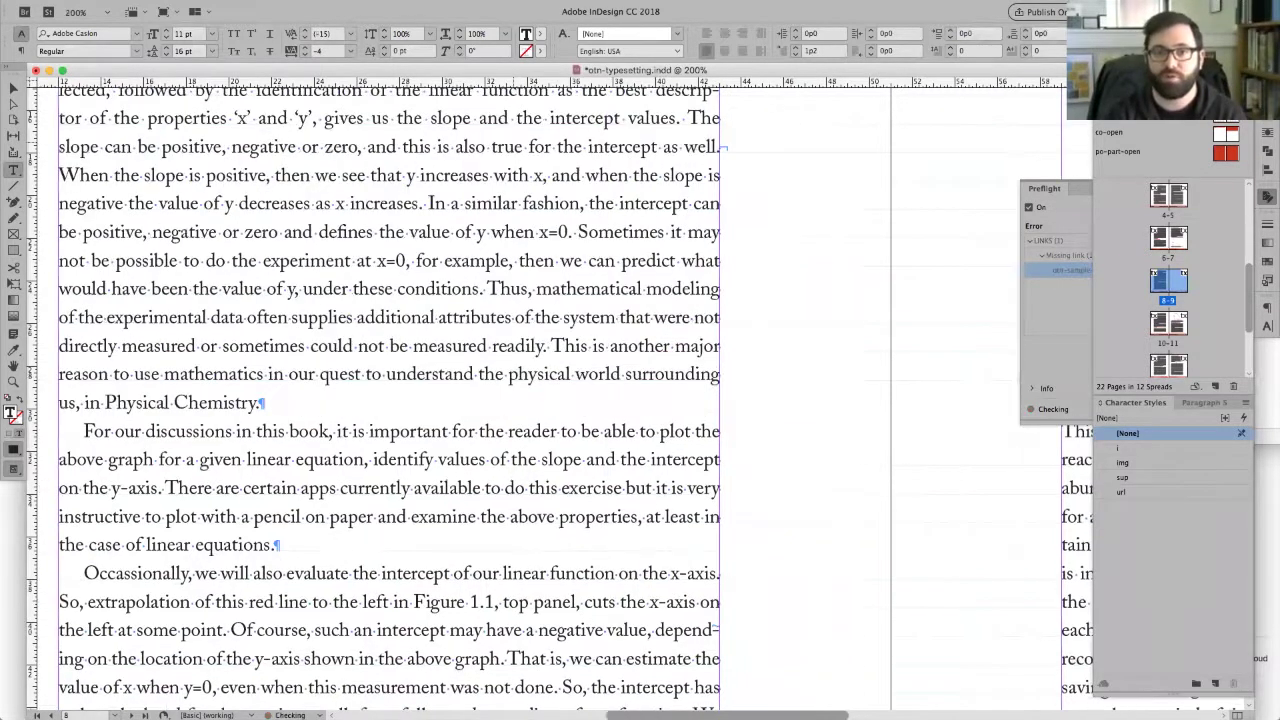
pyautogui.press('Tab')
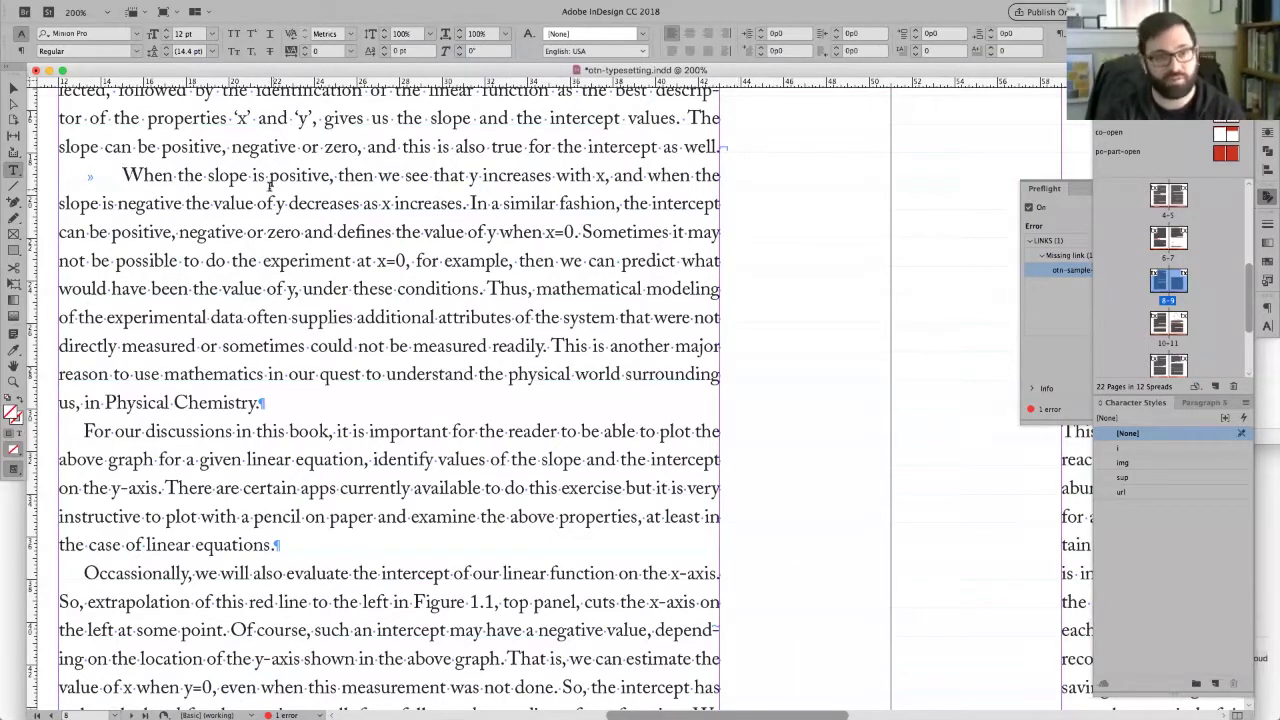
pyautogui.press('BackSpace')
pyautogui.press('BackSpace')
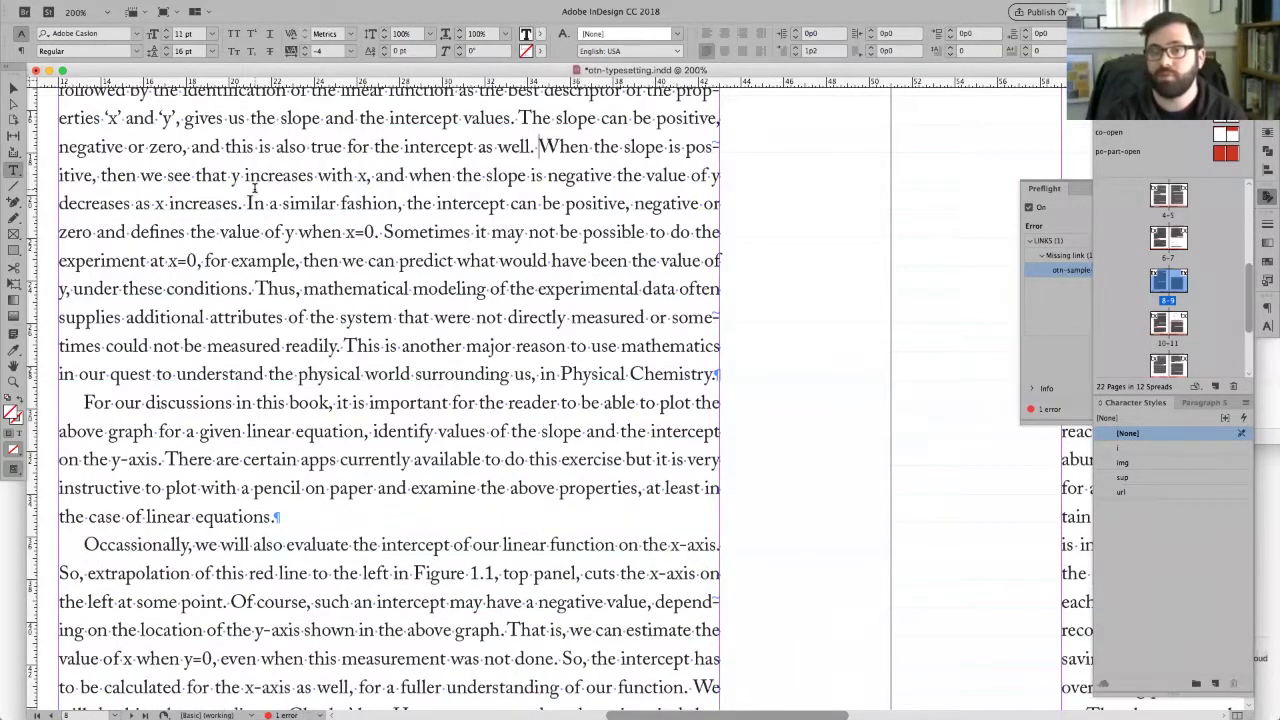
pyautogui.press('Return')
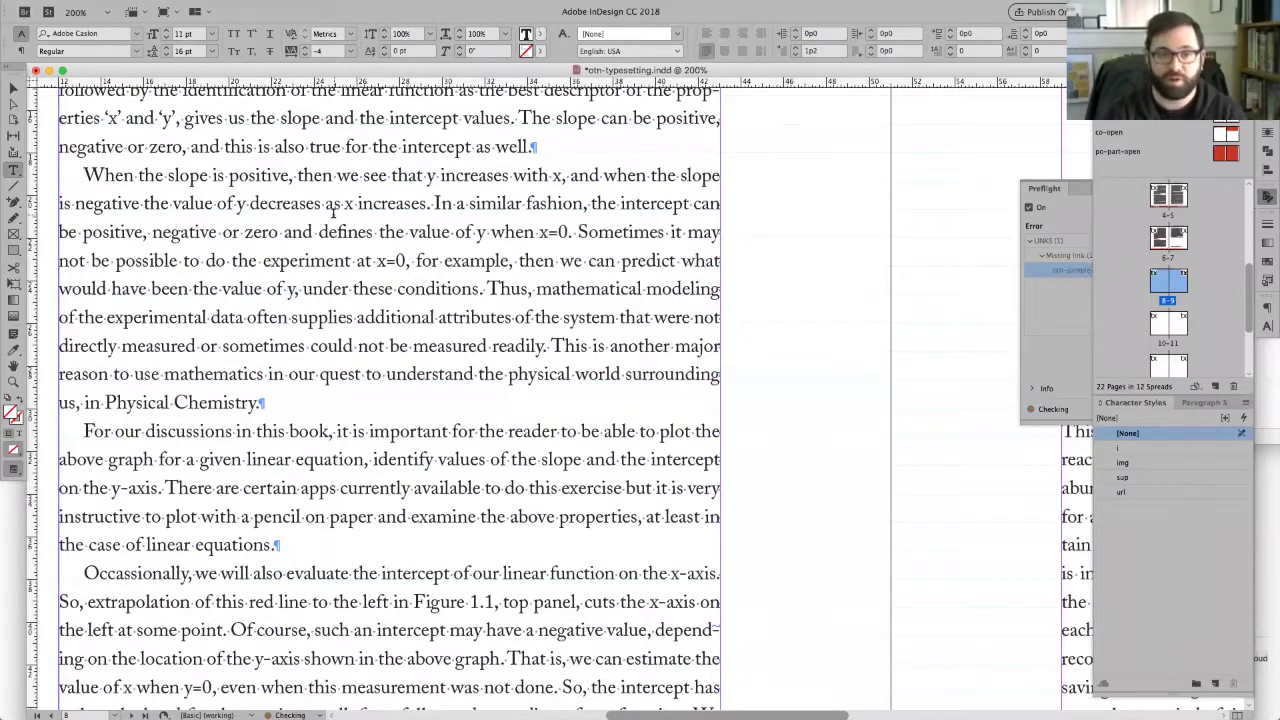
pyautogui.hscroll(-3, 335, 208)
pyautogui.scroll(2, 335, 208)
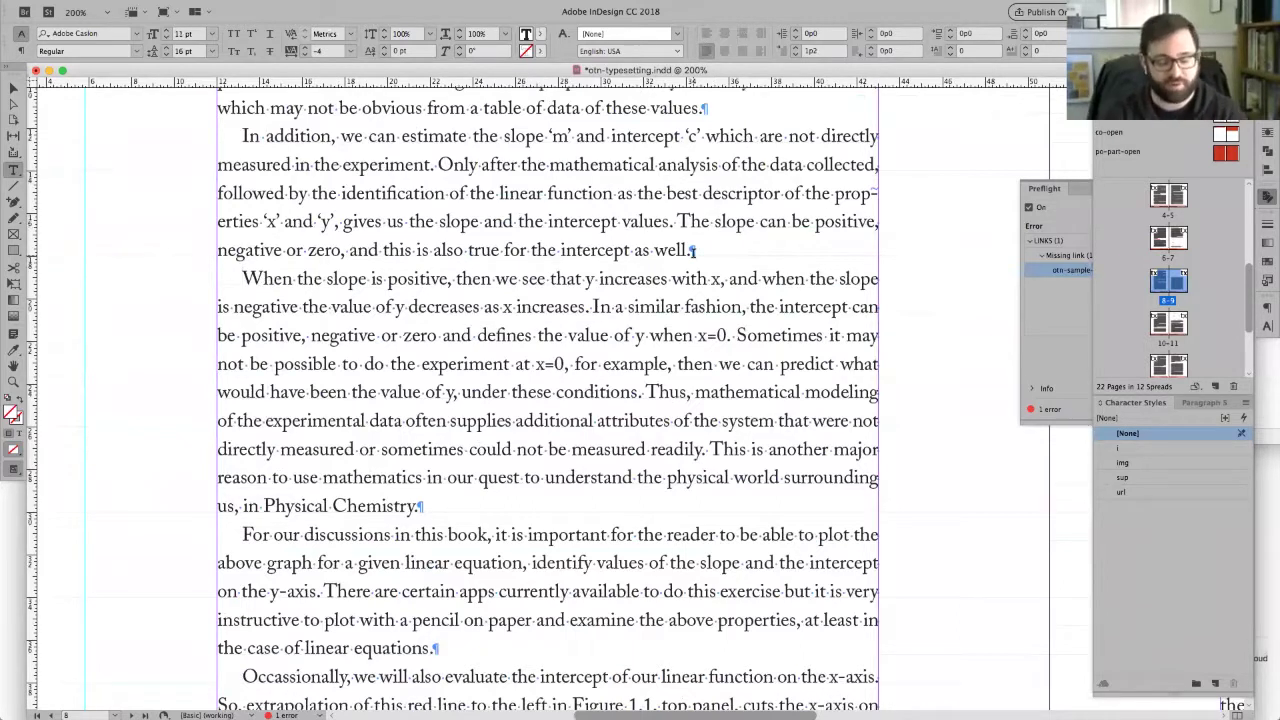
pyautogui.press('super+Tab')
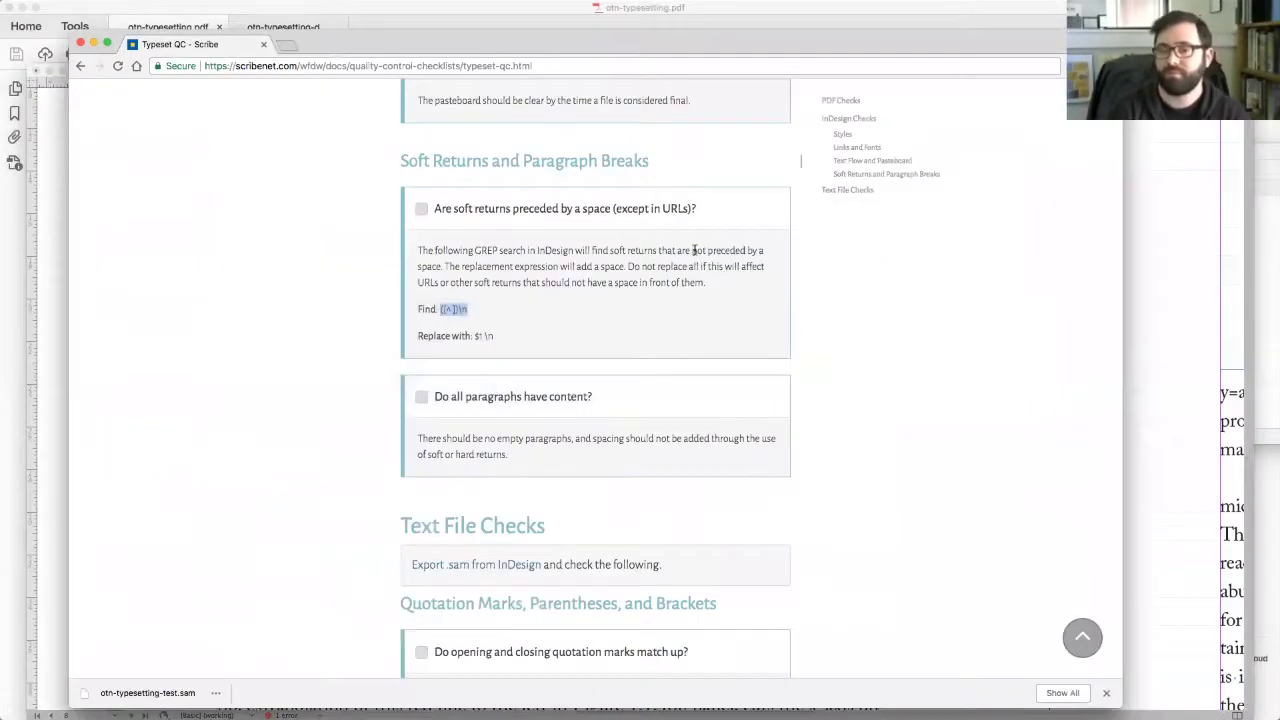
# - Scroll the checklist to Text File Checks and open the otn-typesetting-indd folder in Finder
pyautogui.scroll(-5, 851, 503)
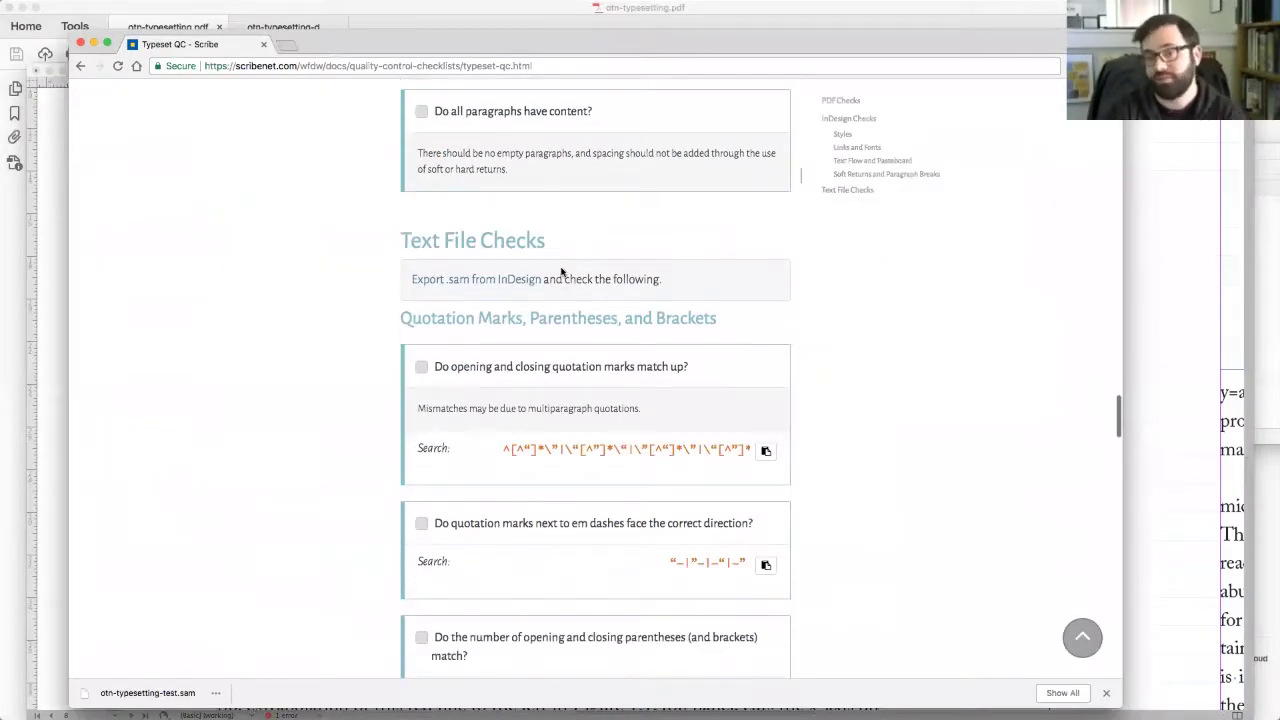
pyautogui.scroll(-2, 600, 290)
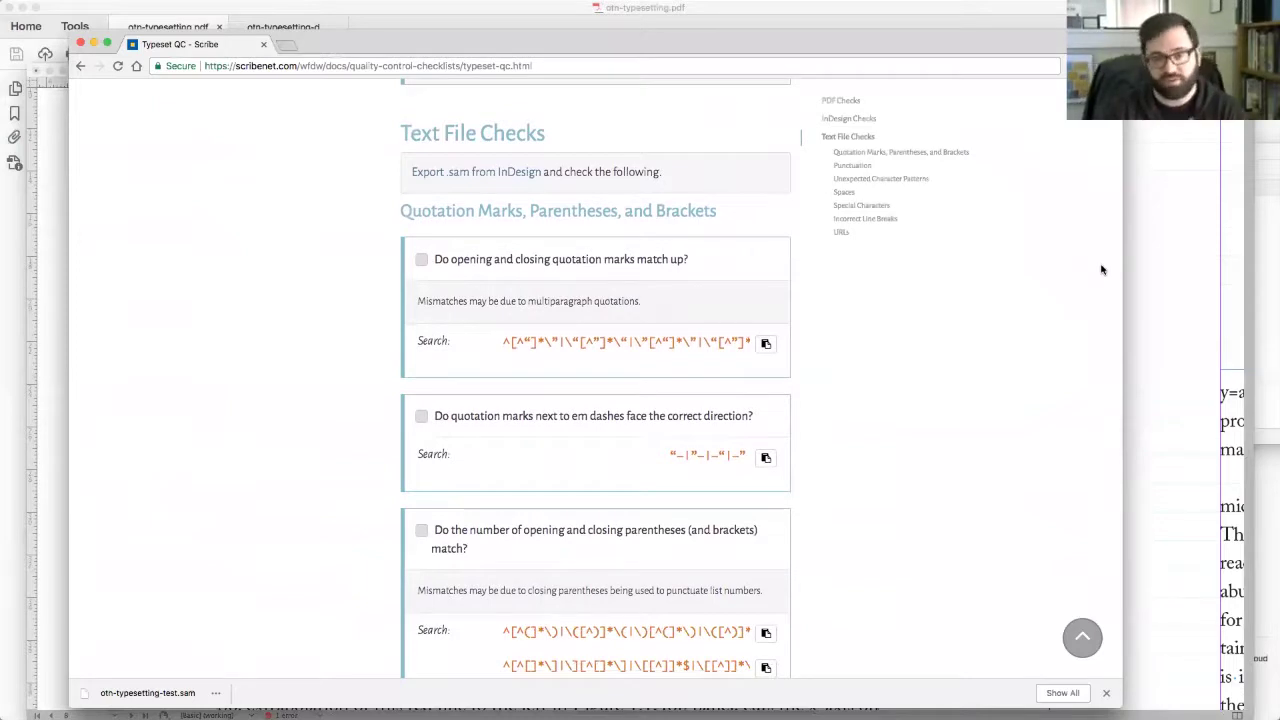
pyautogui.press('super+Tab')
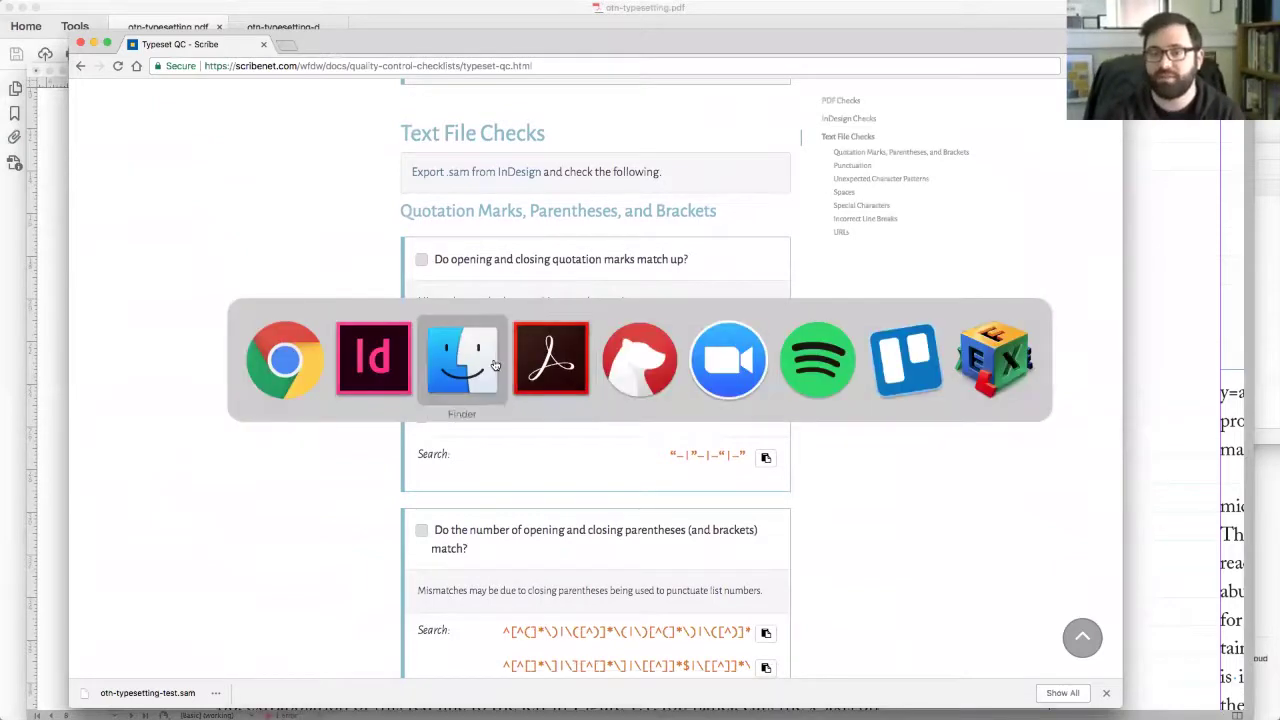
pyautogui.click(708, 248)
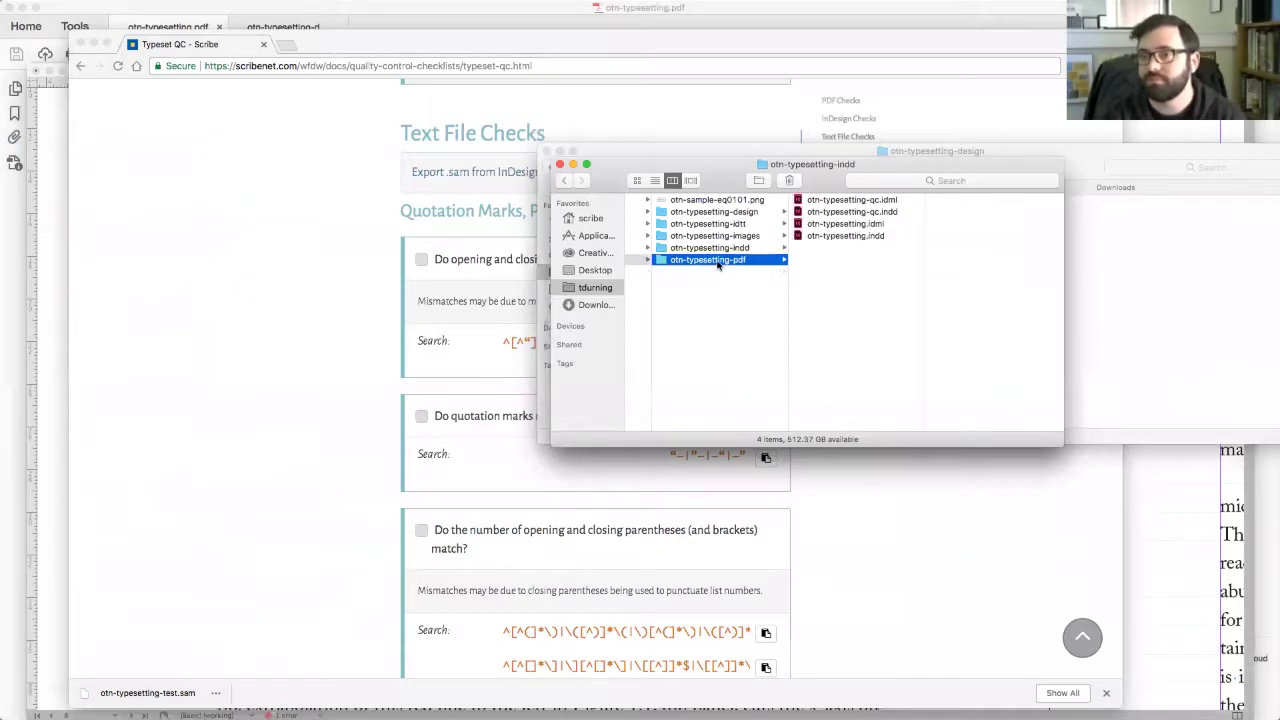
pyautogui.press('super+w')
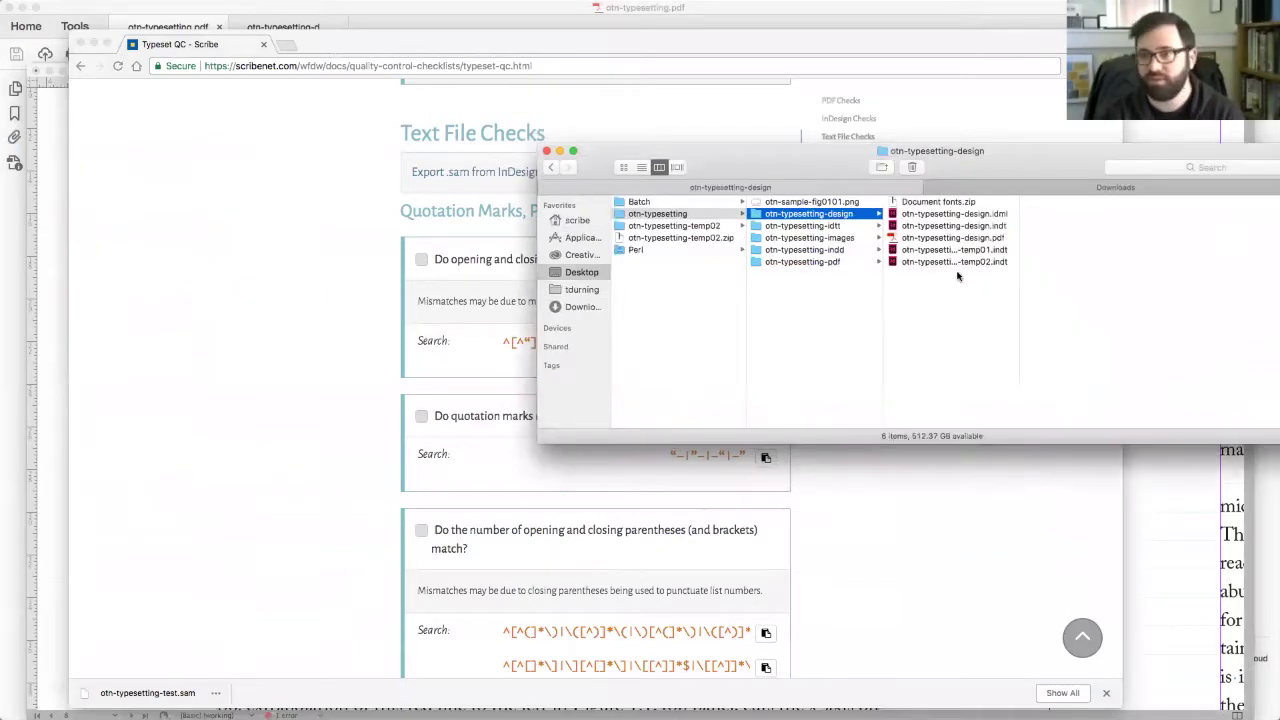
# - Select the exported otn-typesetting-test.sam file and open it in Sublime Text
pyautogui.click(812, 240)
pyautogui.click(817, 248)
pyautogui.click(830, 237)
pyautogui.click(830, 249)
pyautogui.click(932, 250)
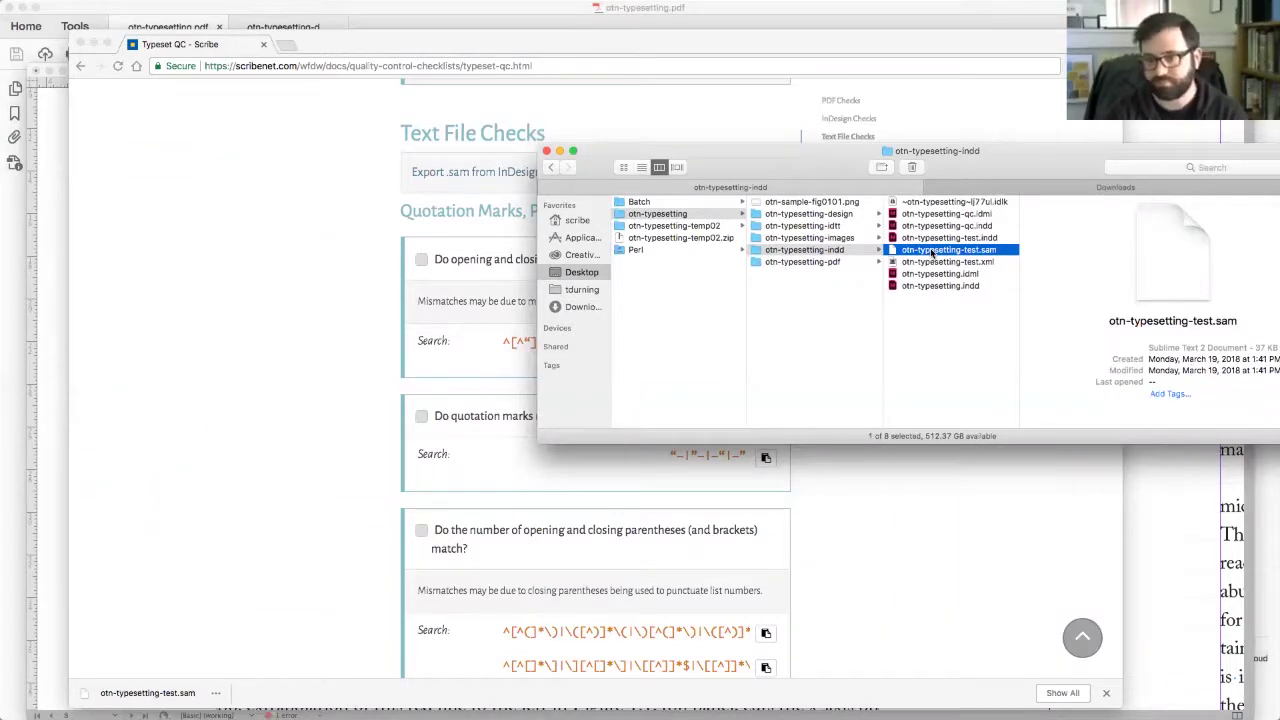
pyautogui.click(610, 704)
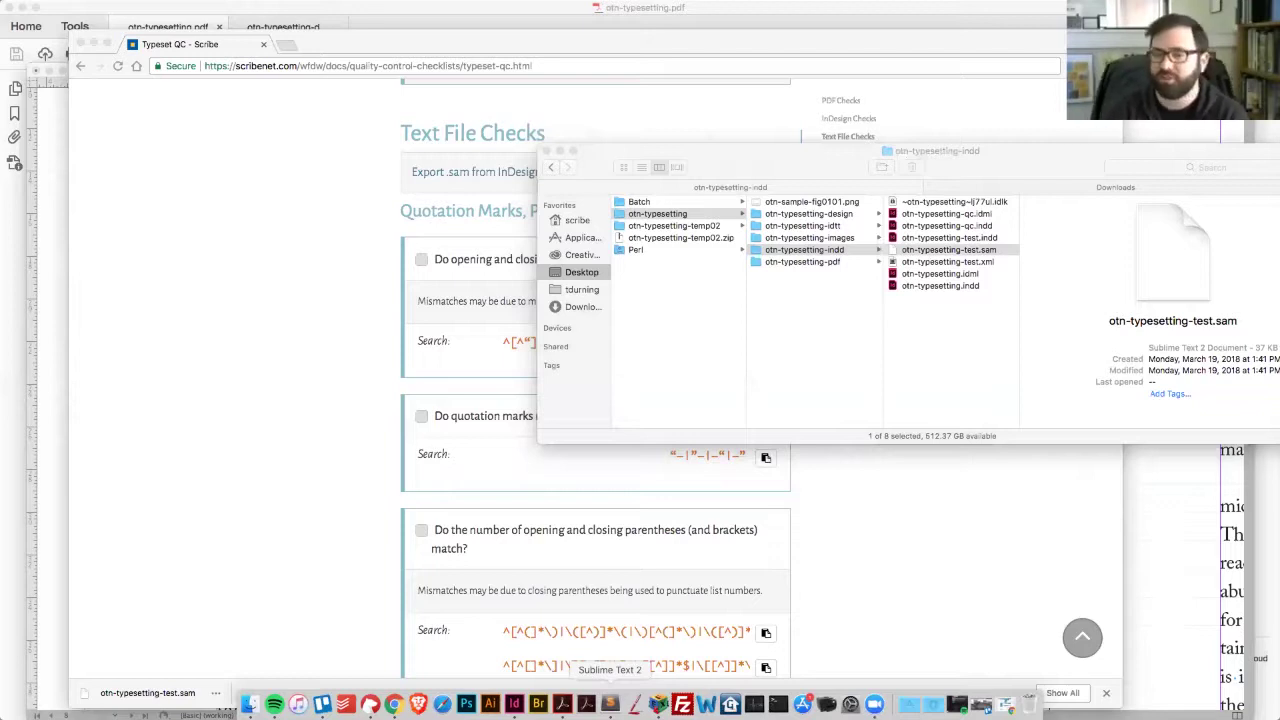
# - Enlarge otn-typesetting-test.sam's text twice with Cmd+= and resize the Sublime Text window to fit lines
pyautogui.click(831, 565)
pyautogui.scroll(1, 834, 571)
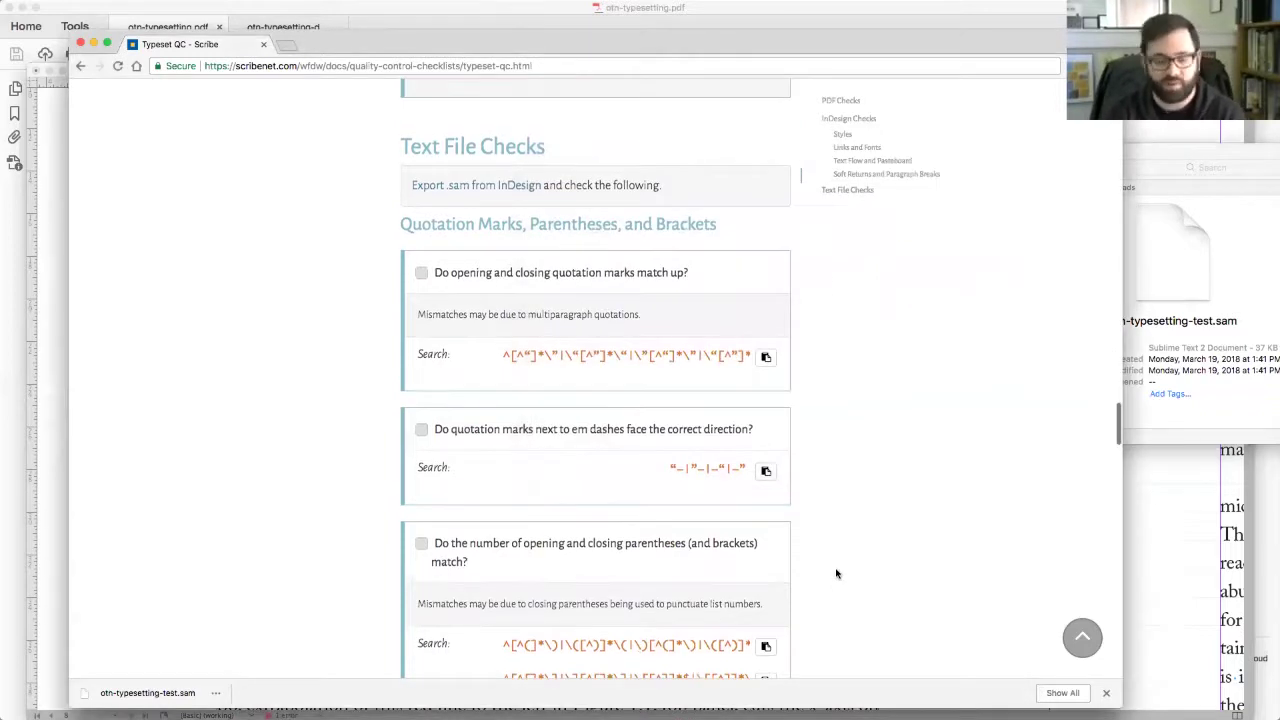
pyautogui.press('super+Tab')
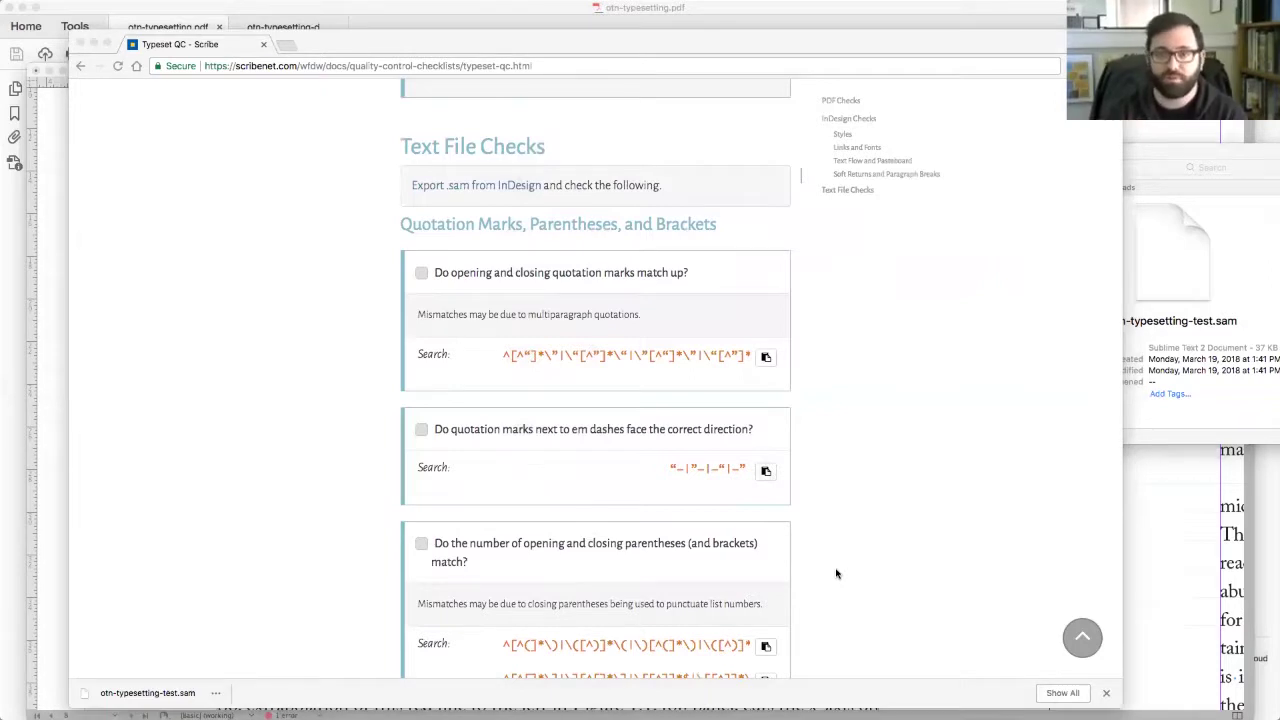
pyautogui.press('super+Tab')
pyautogui.press('super+shift+Tab')
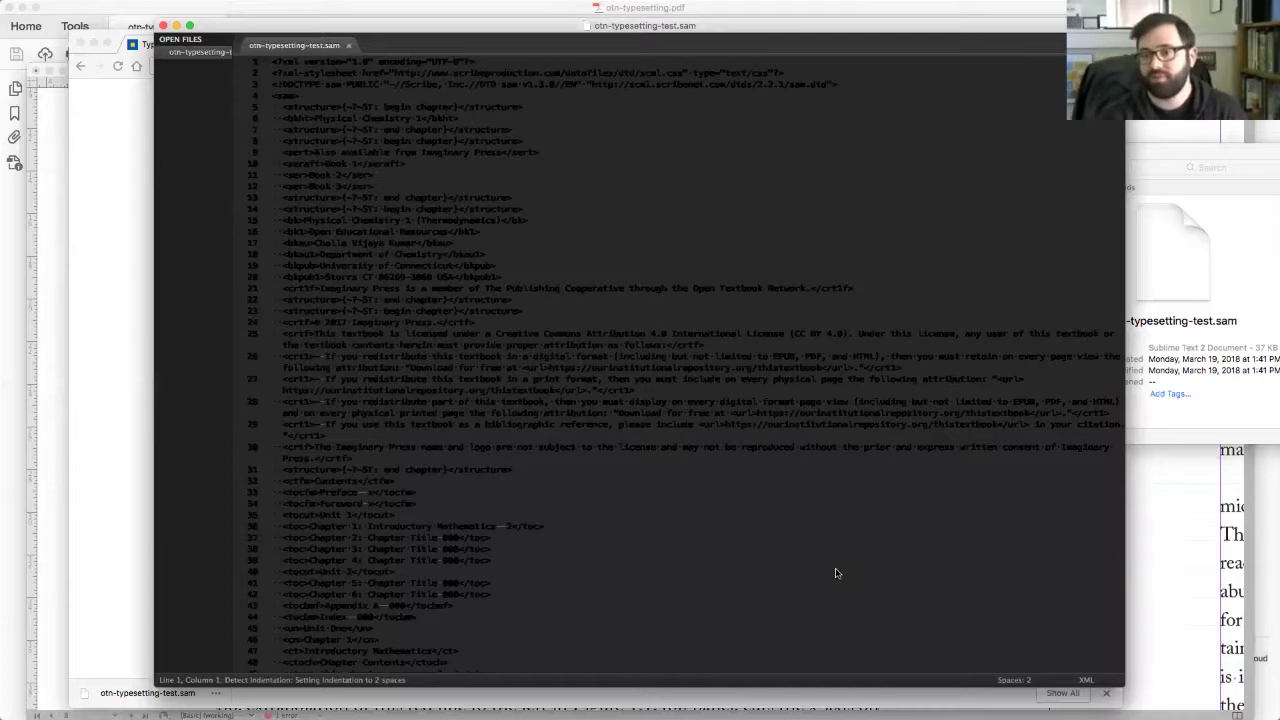
pyautogui.moveTo(1123, 685); pyautogui.dragTo(865, 637)
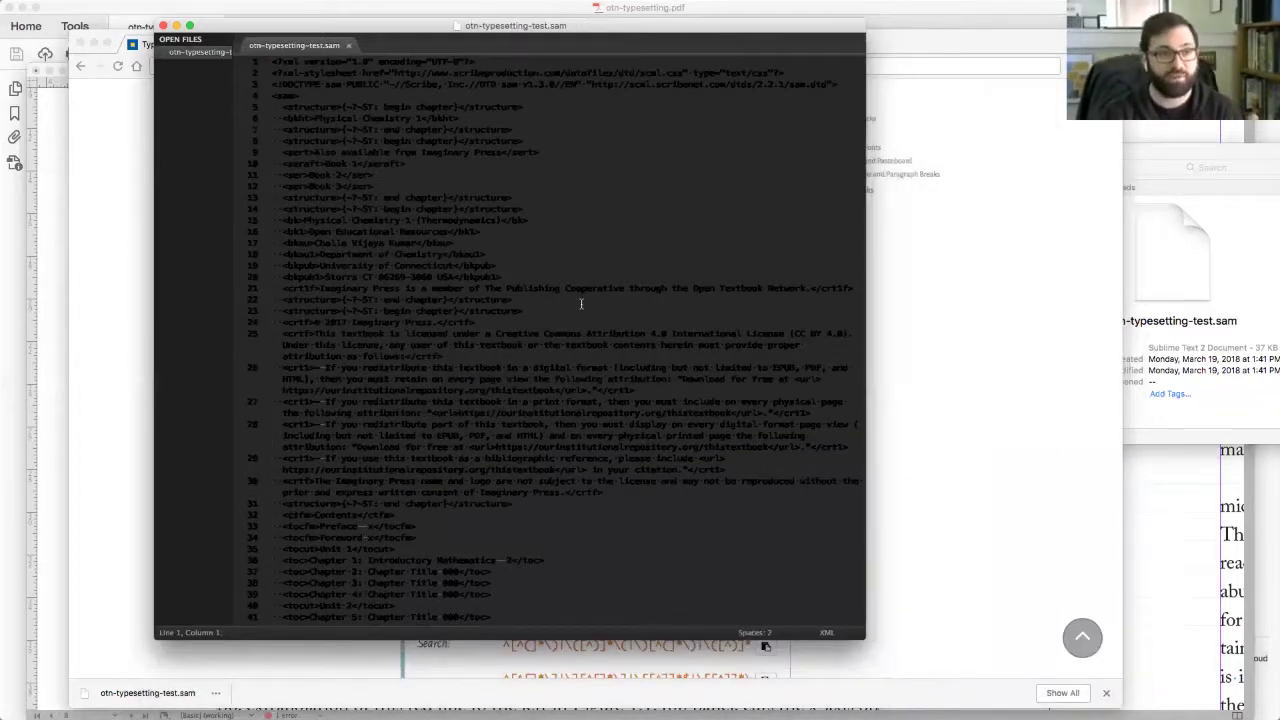
pyautogui.press('super+equal')
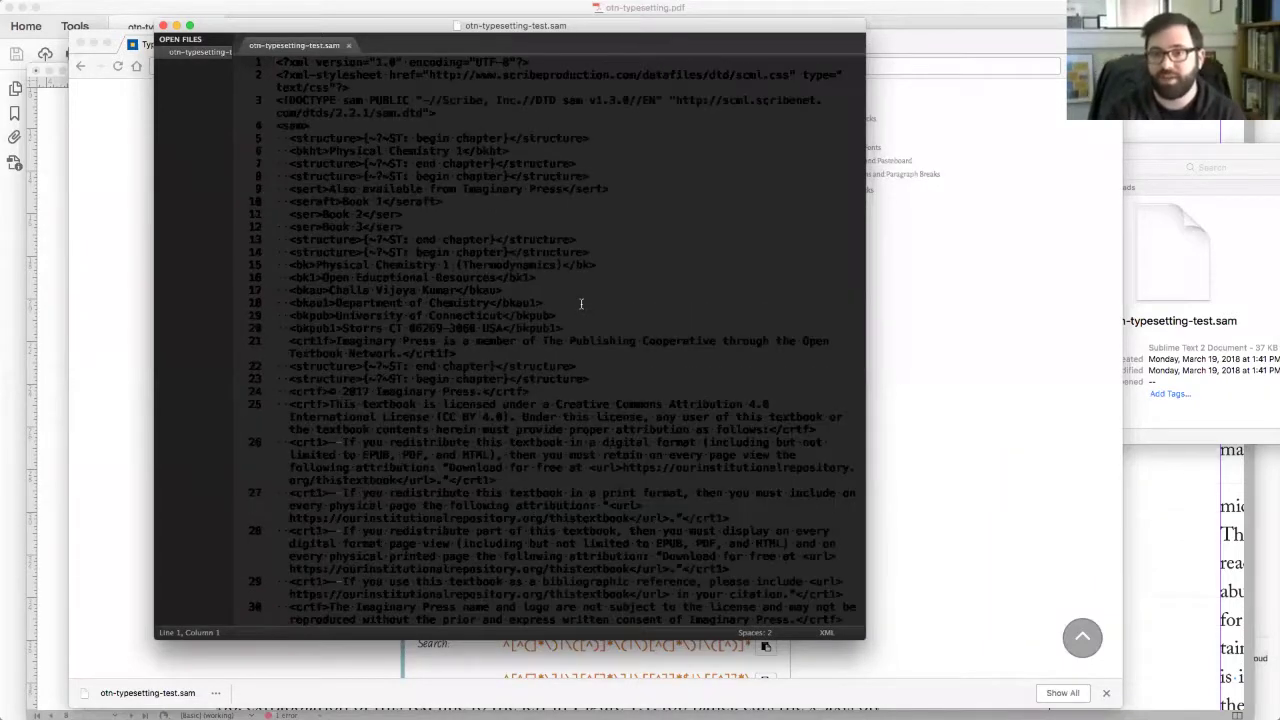
pyautogui.press('super+equal')
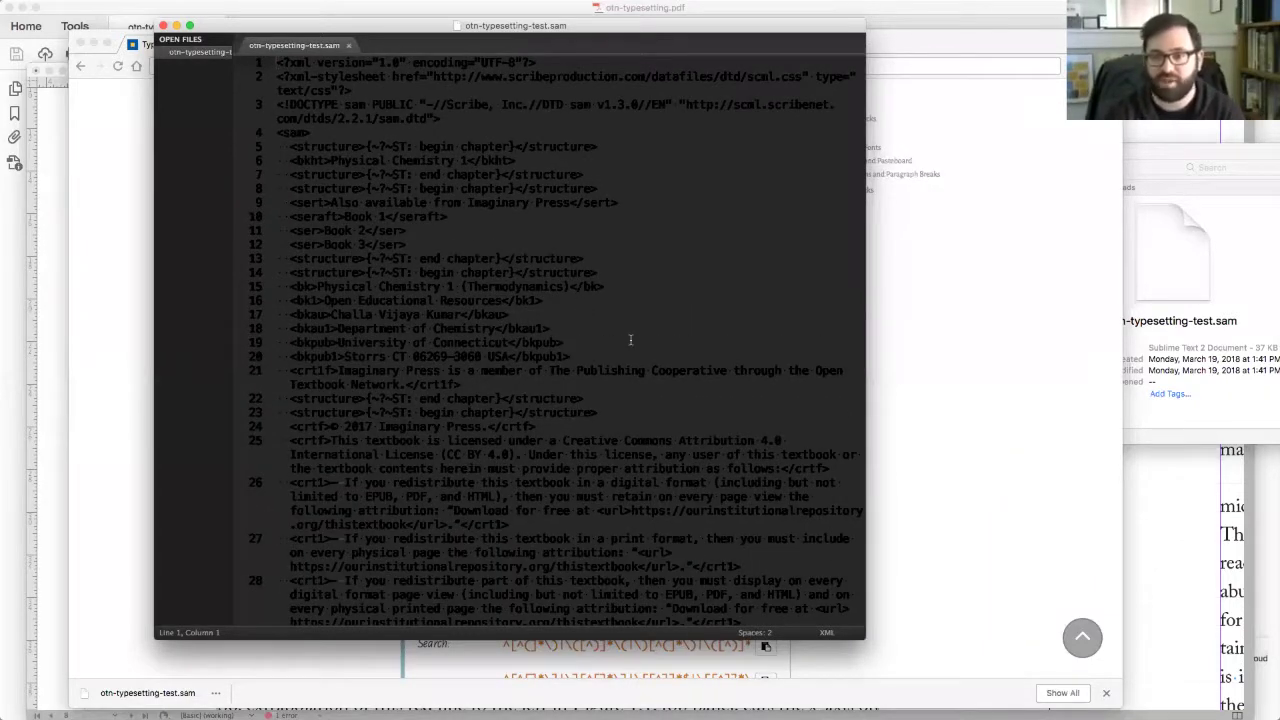
pyautogui.moveTo(1015, 629); pyautogui.dragTo(1093, 641)
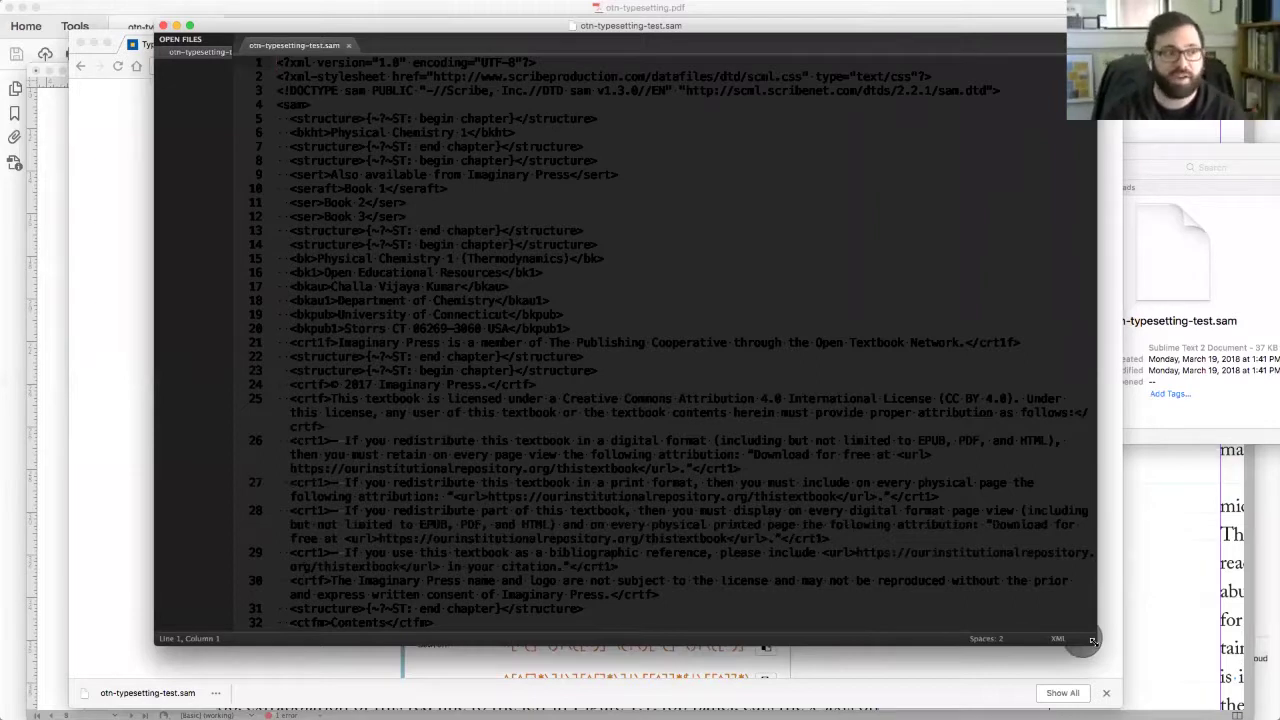
pyautogui.press('super+Tab')
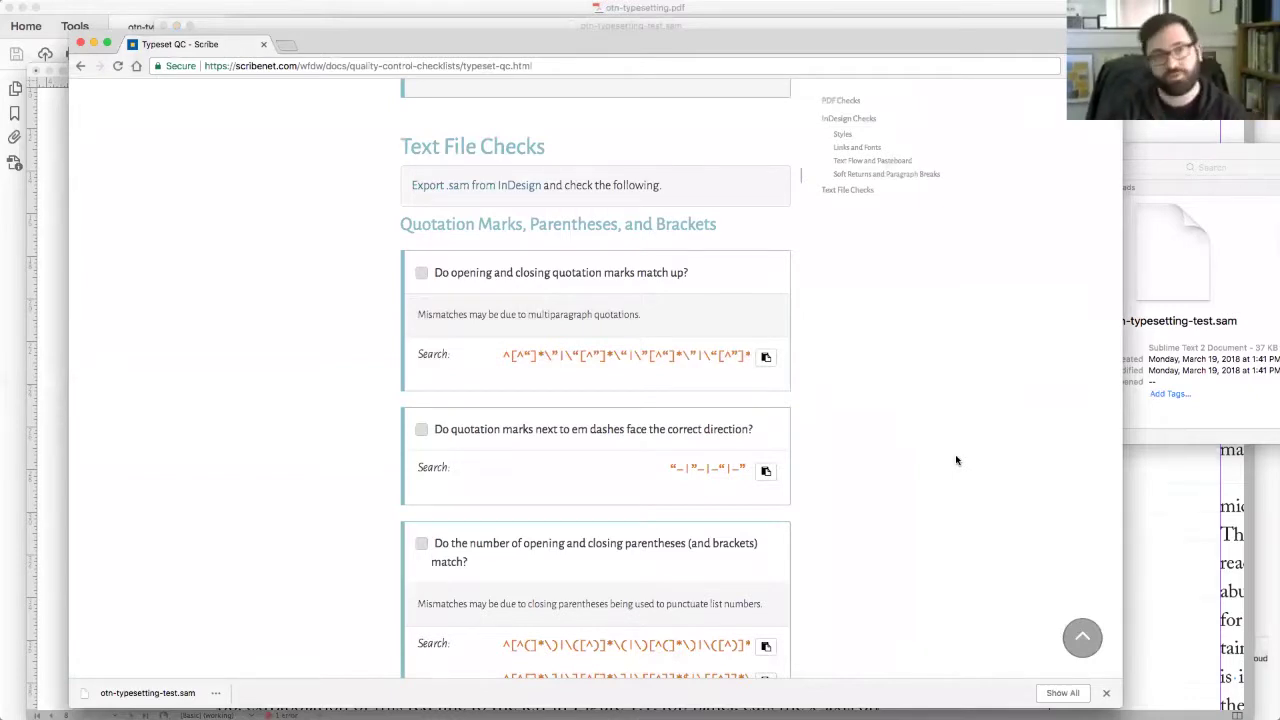
# - Paste the checklist's quotation-mark regex into Sublime Text's Find field and search the file
pyautogui.click(765, 357)
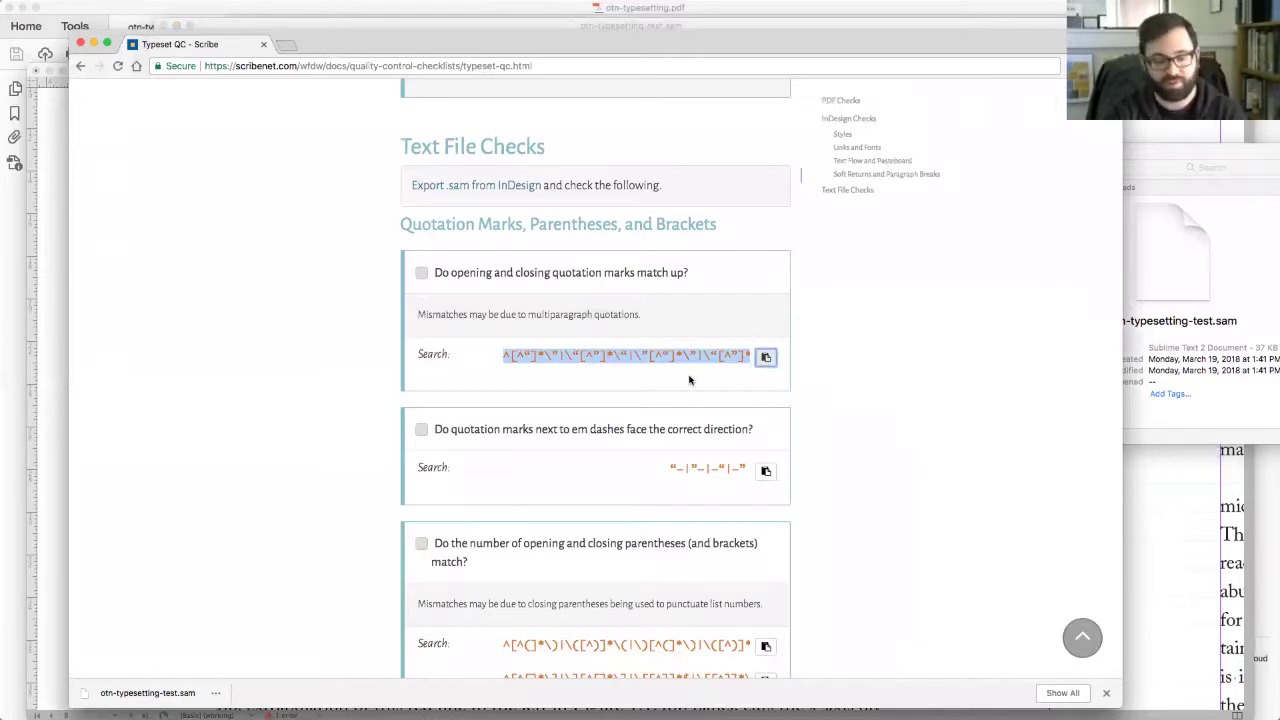
pyautogui.press('super+Tab')
pyautogui.press('super+f')
pyautogui.press('super+v')
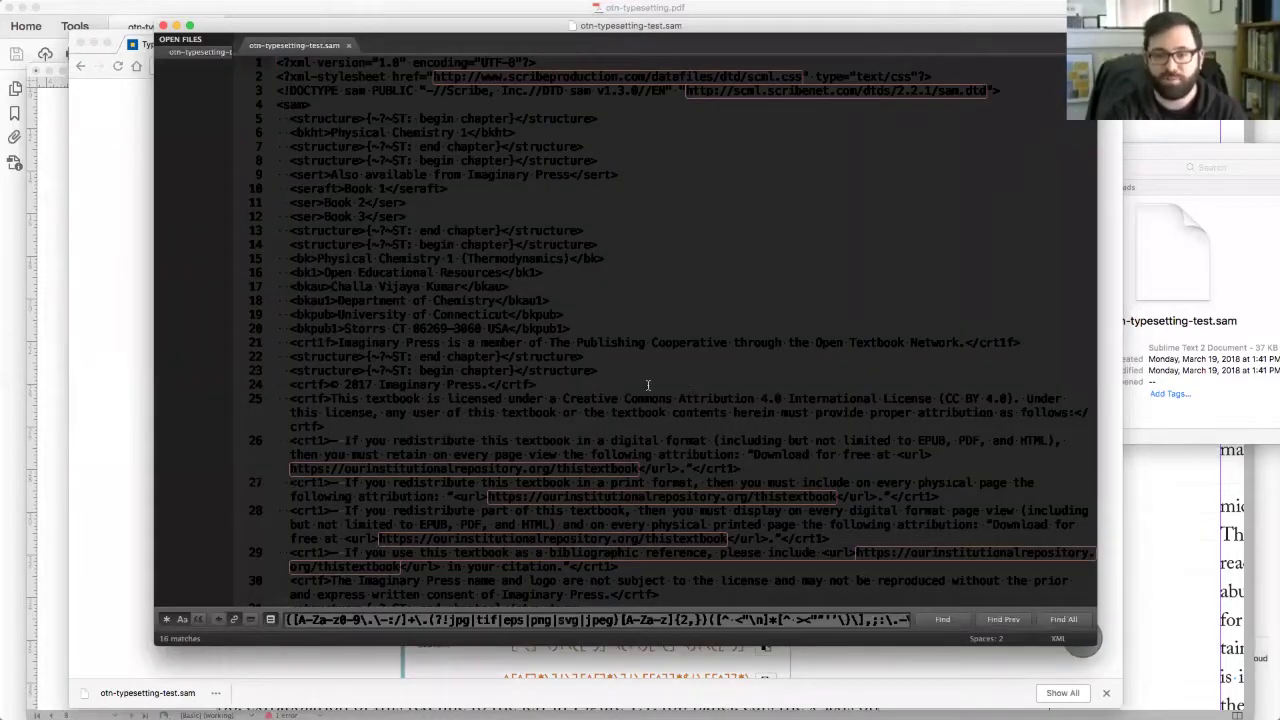
pyautogui.press('super+a')
pyautogui.press('super+v')
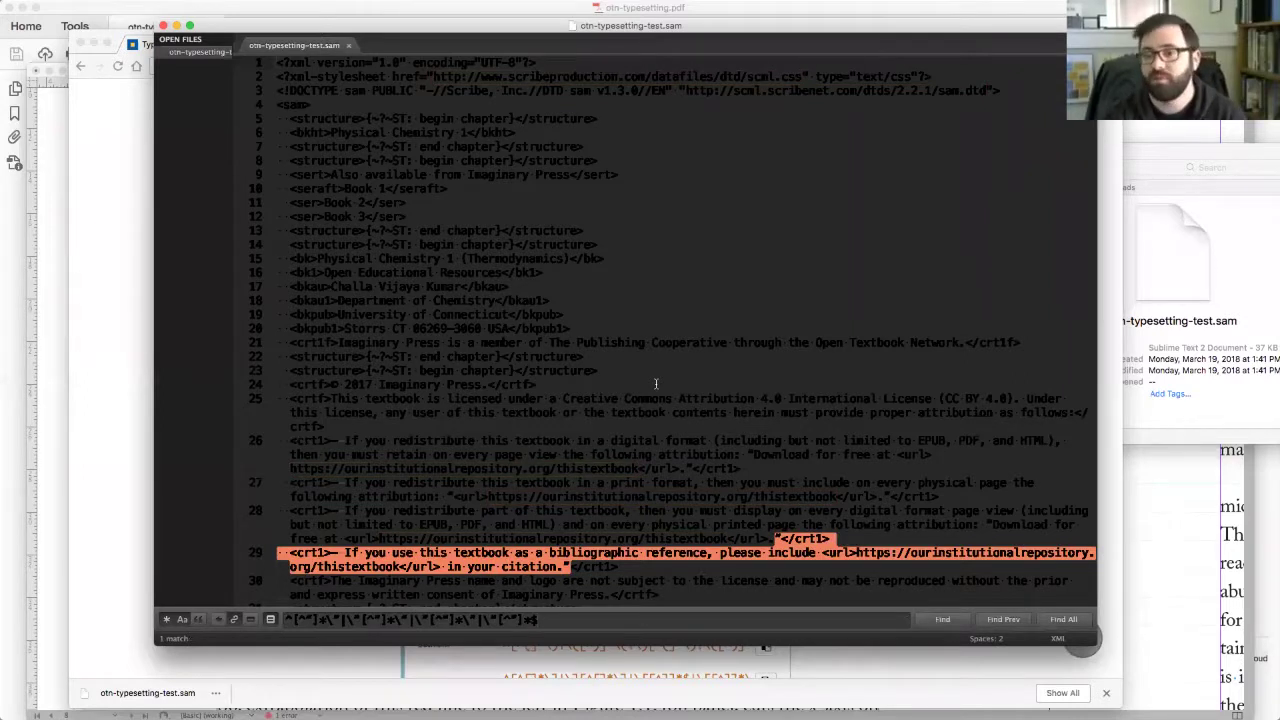
# - Select the quotation-marks question text on the checklist
pyautogui.press('super+Tab')
pyautogui.doubleClick(440, 272)
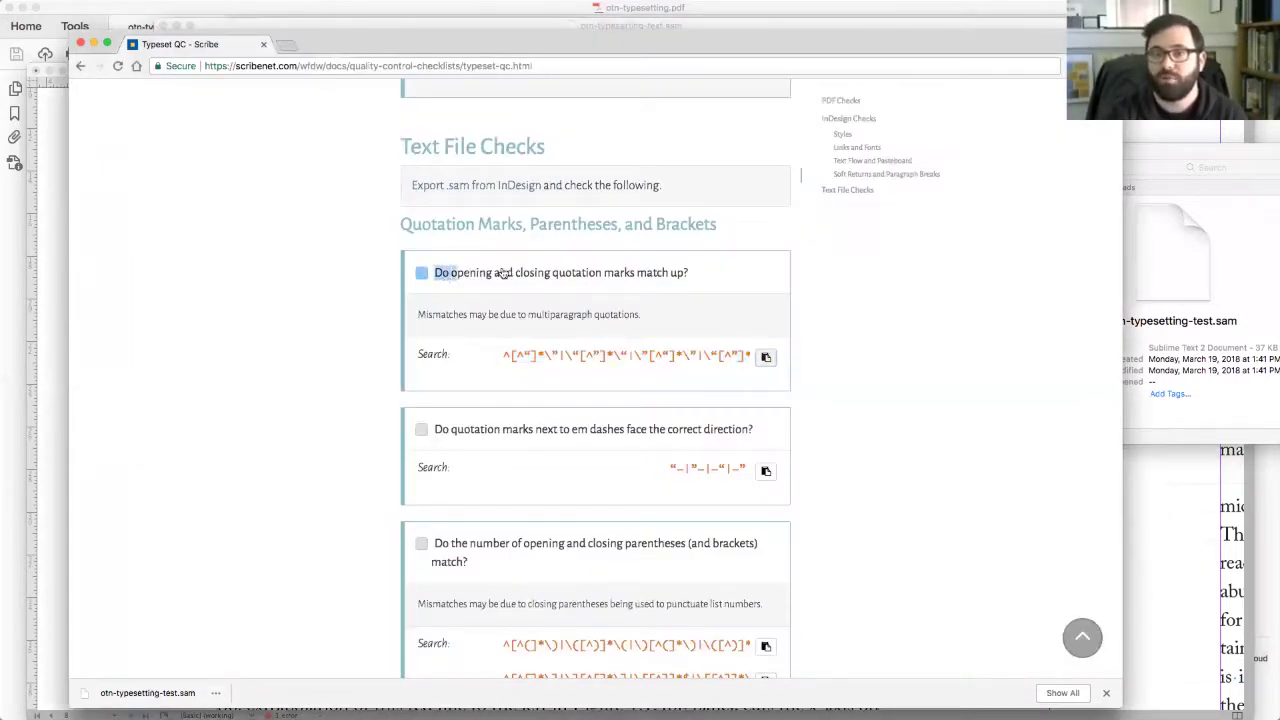
pyautogui.moveTo(560, 272); pyautogui.dragTo(714, 288)
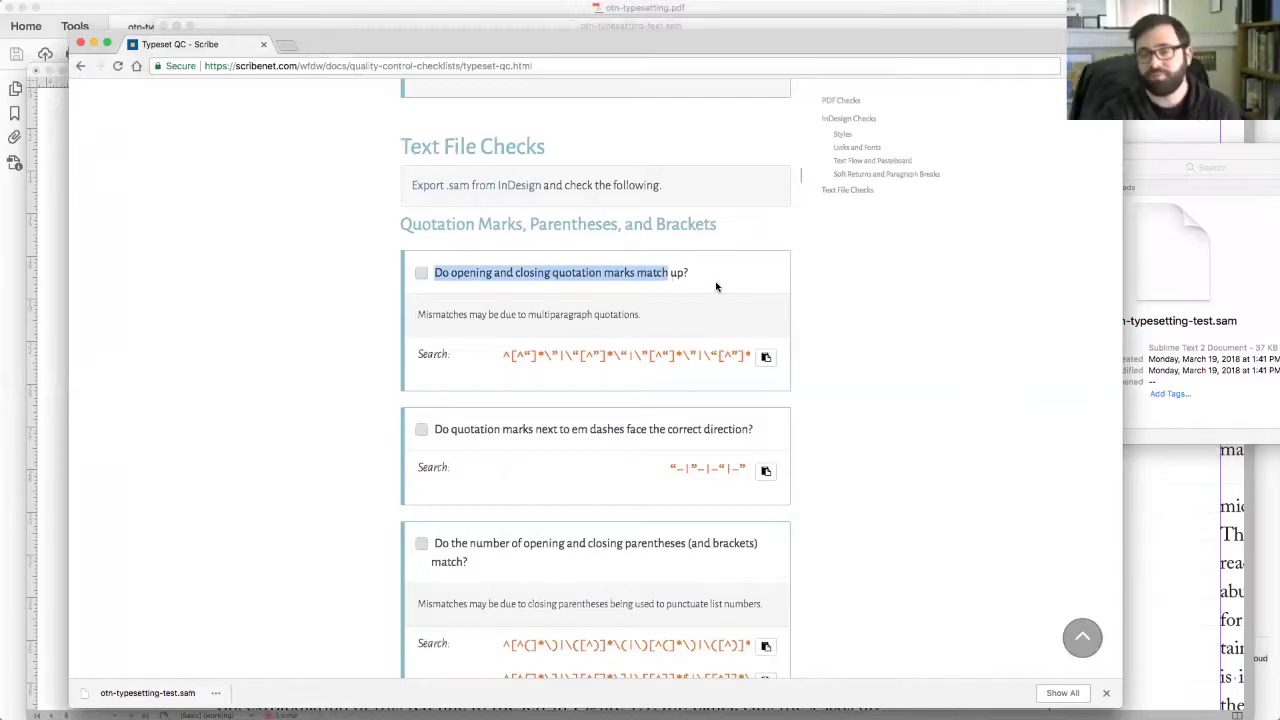
pyautogui.press('super+Tab')
# - Locate the single mismatched-quote match on line 29, the crt1 reference line
pyautogui.scroll(-1, 733, 514)
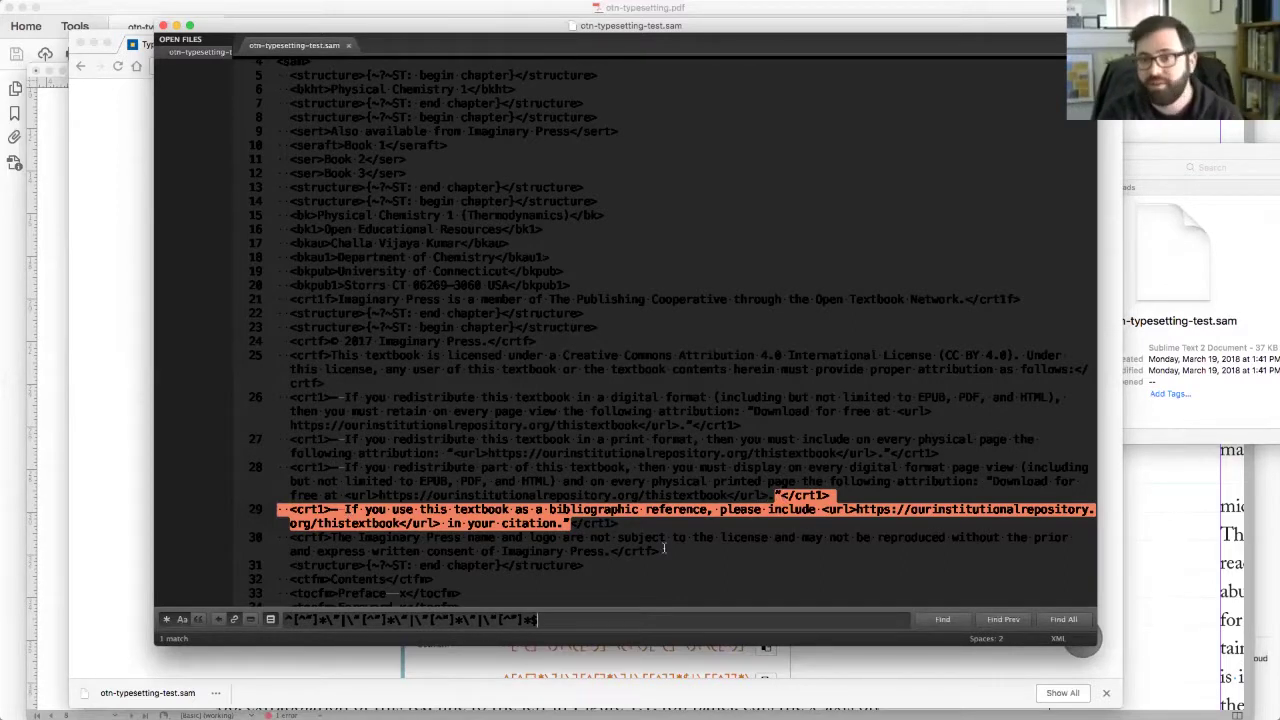
pyautogui.scroll(-1, 651, 534)
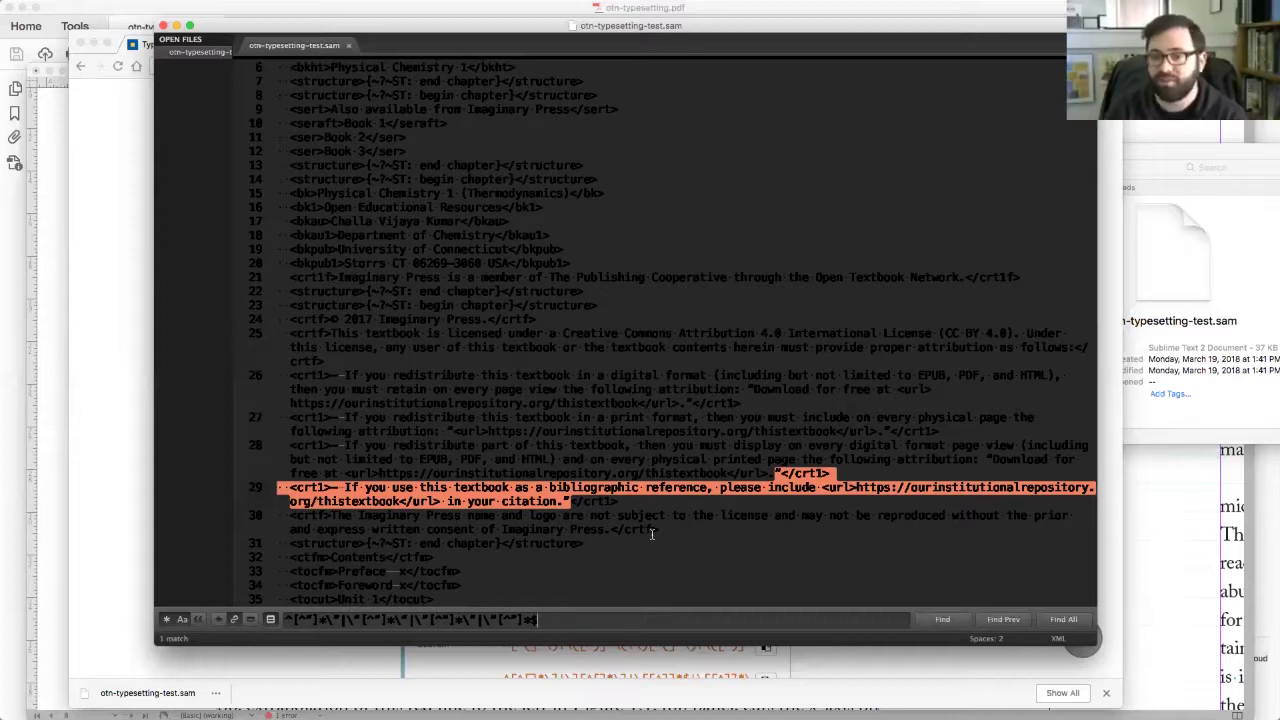
pyautogui.scroll(-1, 651, 533)
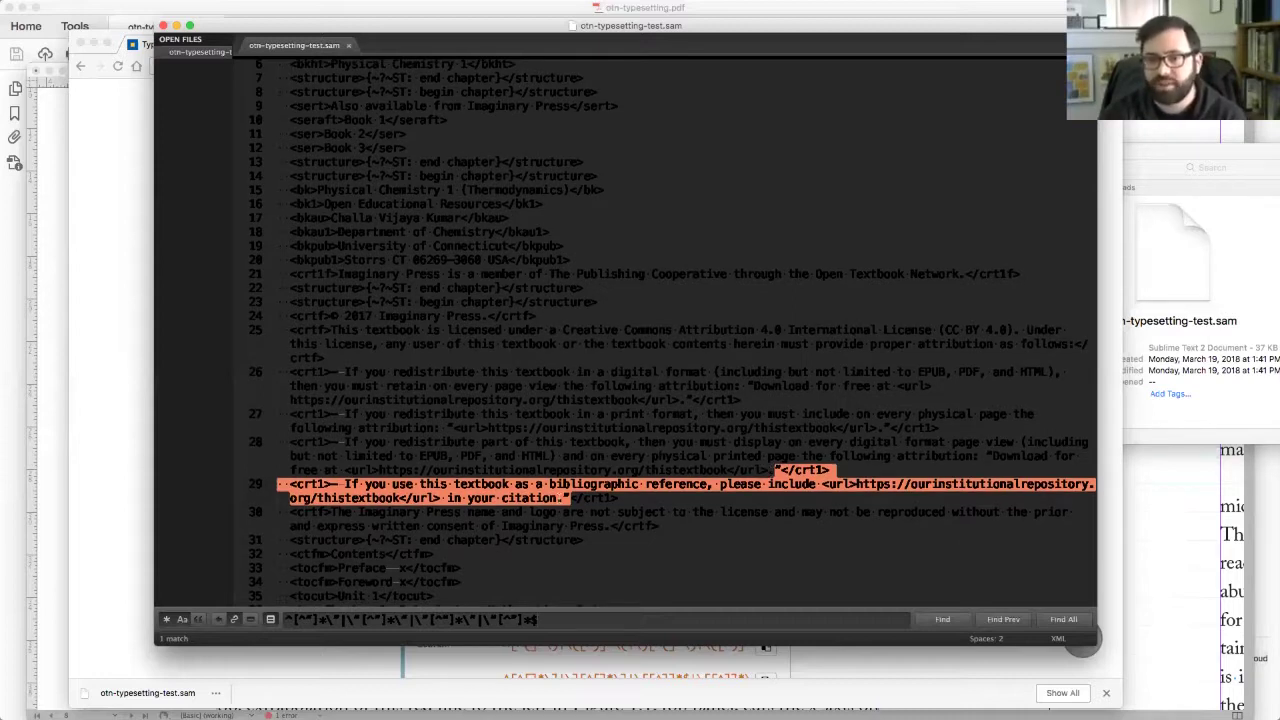
pyautogui.scroll(-1, 651, 400)
pyautogui.click(740, 428)
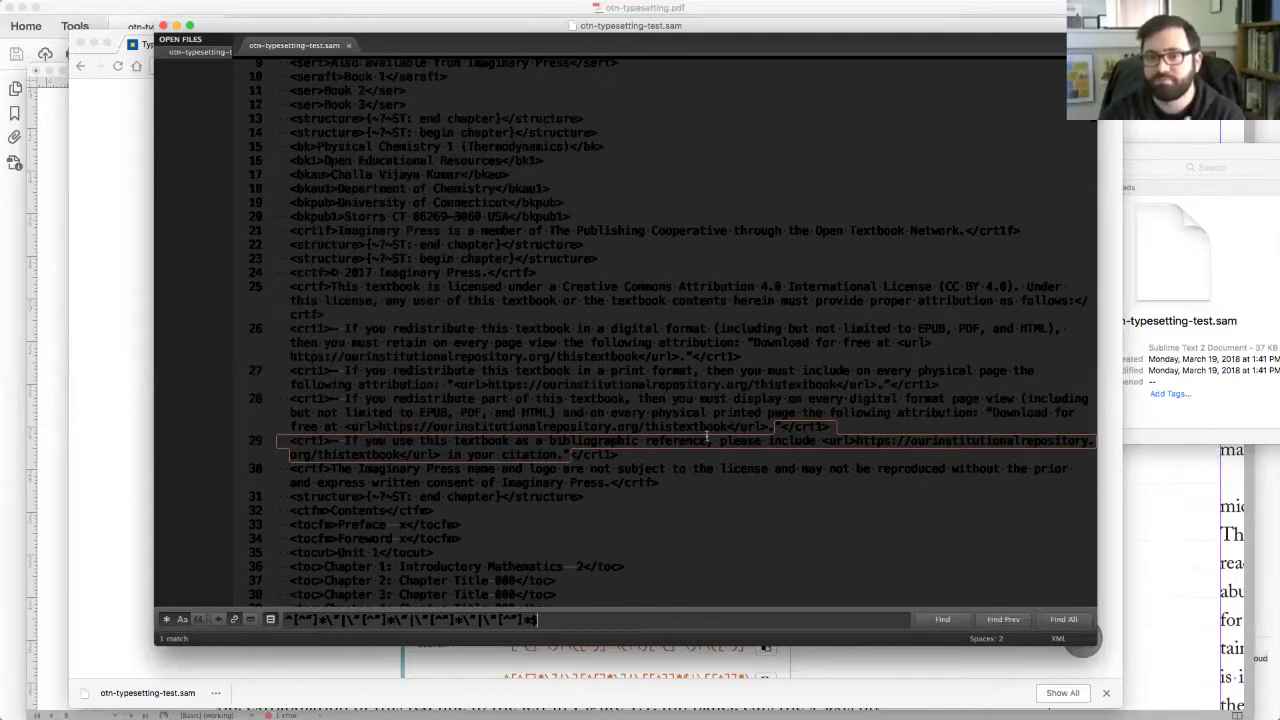
pyautogui.scroll(1, 437, 458)
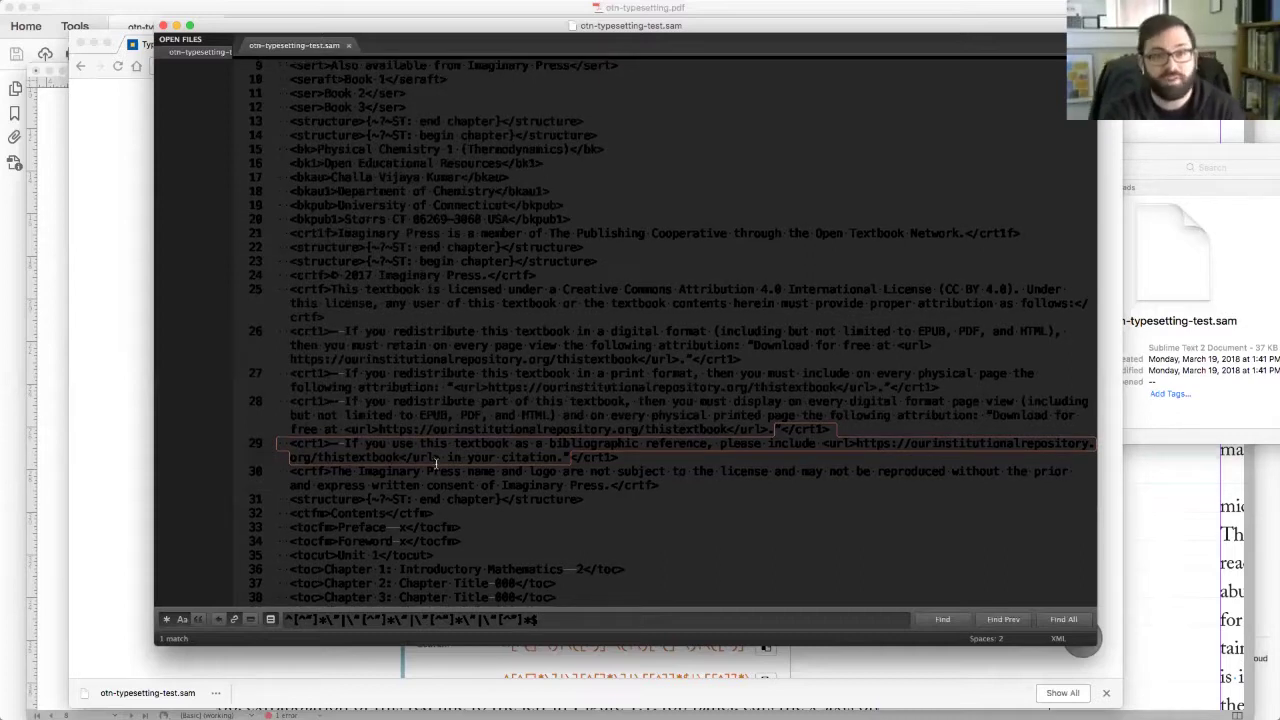
pyautogui.click(953, 624)
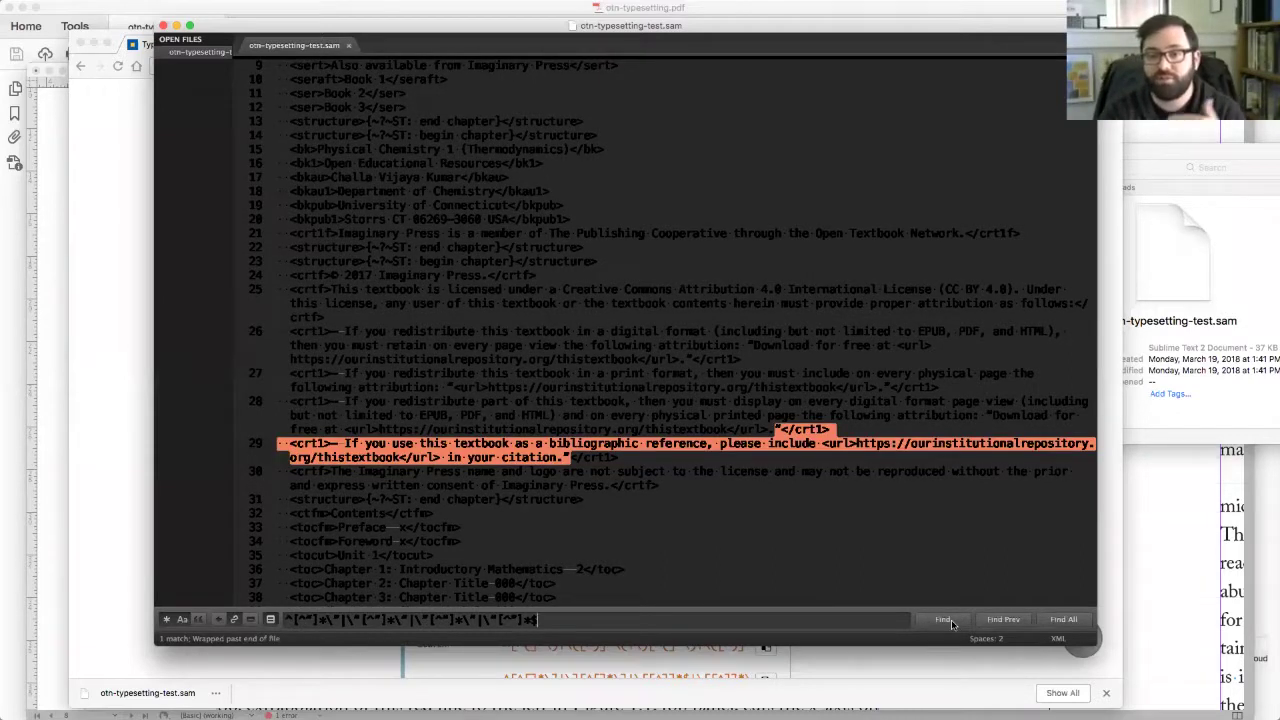
# - Search the whole .sam file with the checklist's em-dash quotation regex; no wrongly facing quotes found
pyautogui.press('super+Tab')
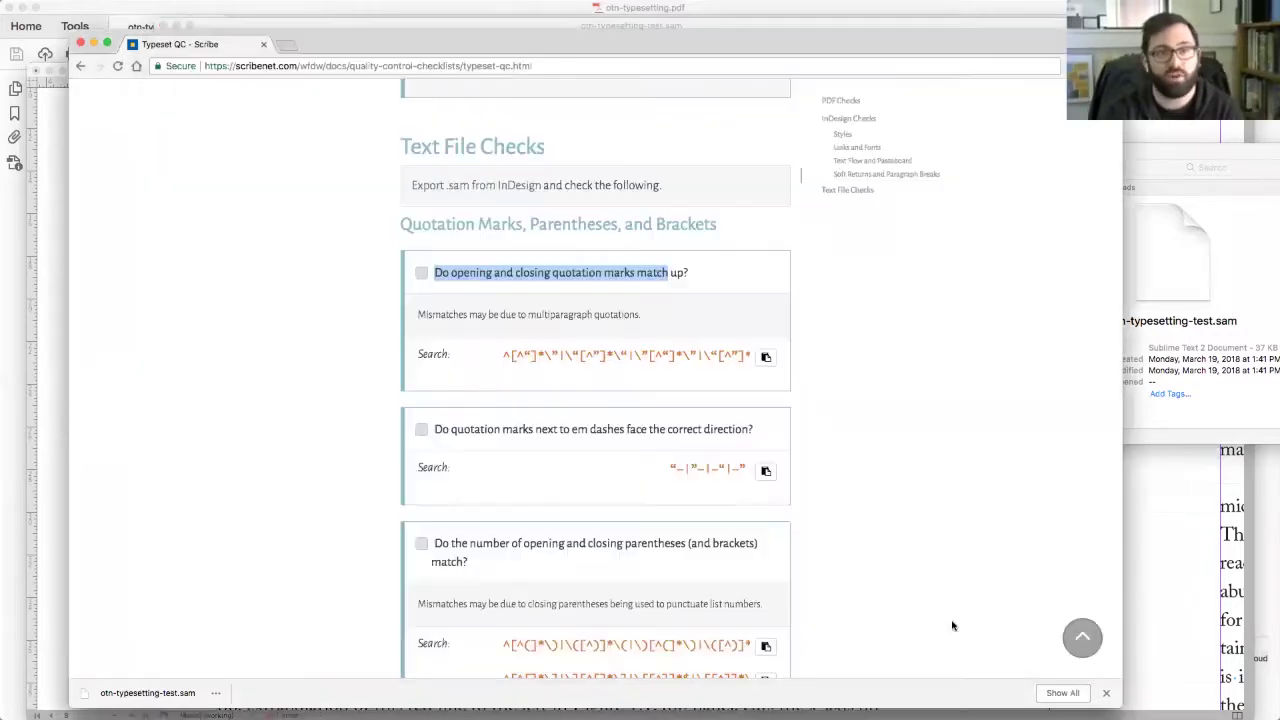
pyautogui.scroll(-4, 897, 521)
pyautogui.doubleClick(472, 236)
pyautogui.click(695, 246)
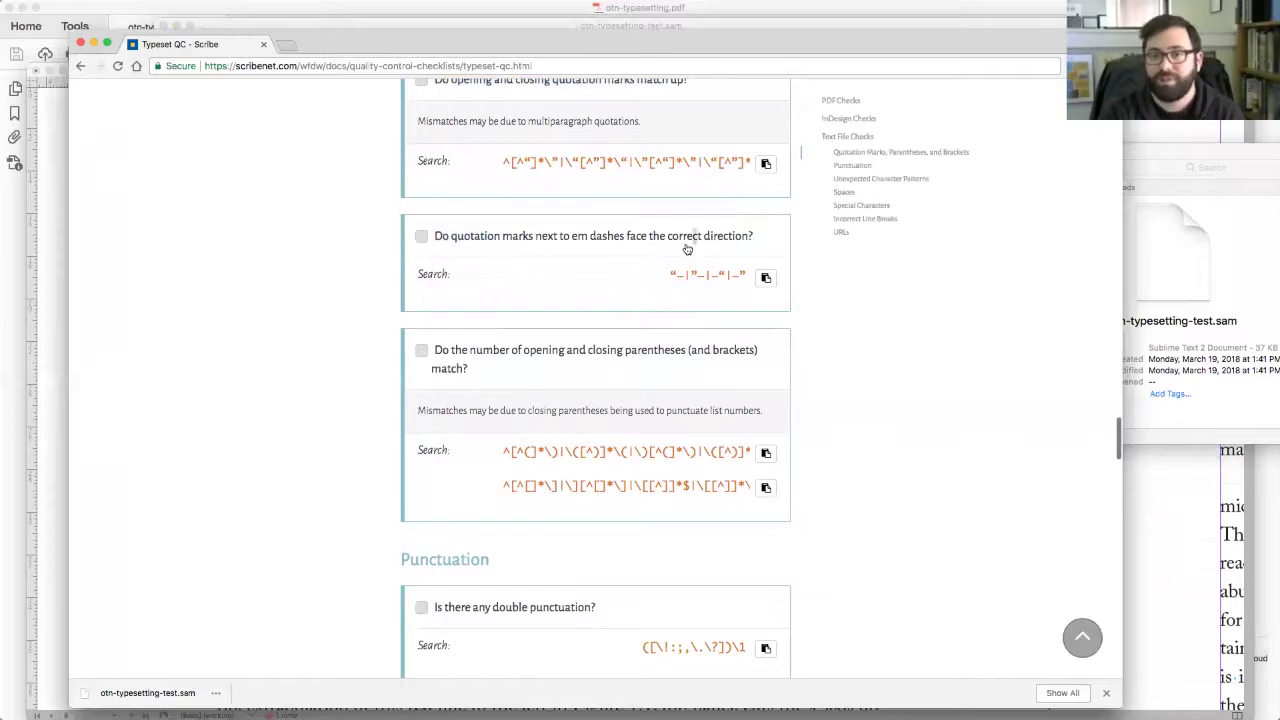
pyautogui.click(766, 277)
pyautogui.press('super+Tab')
pyautogui.press('super+v')
pyautogui.click(563, 316)
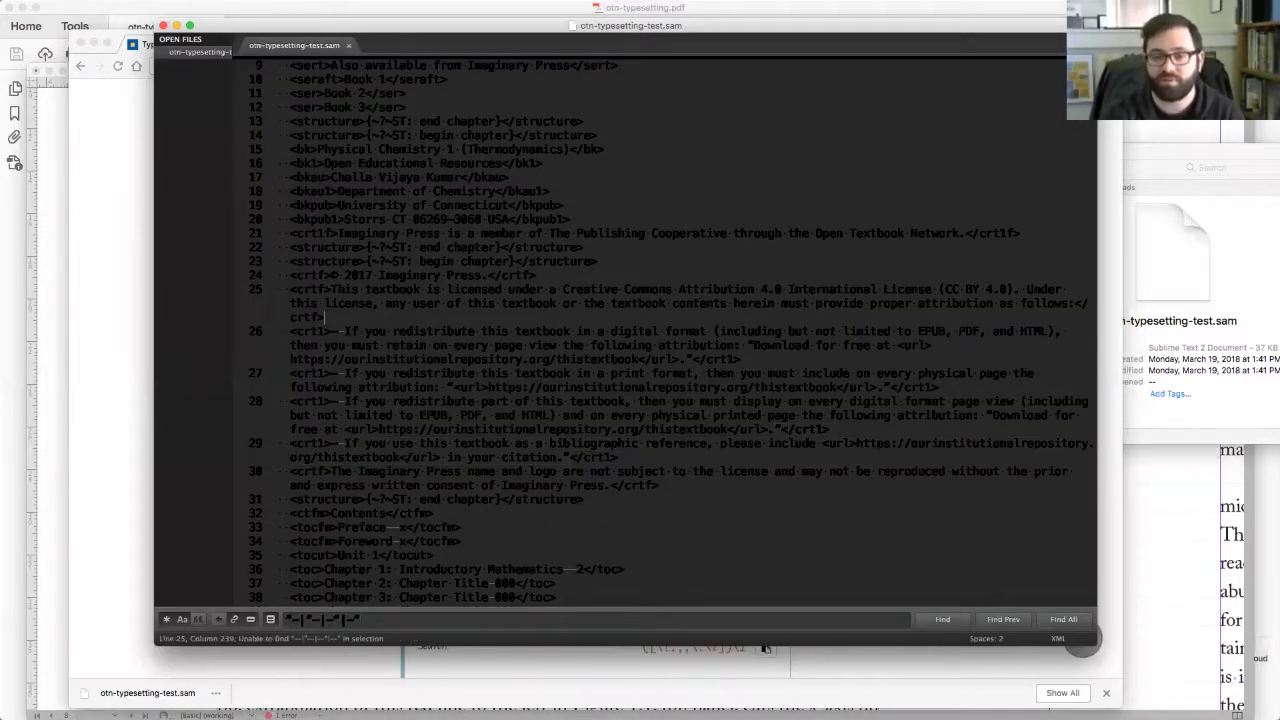
pyautogui.press('Return')
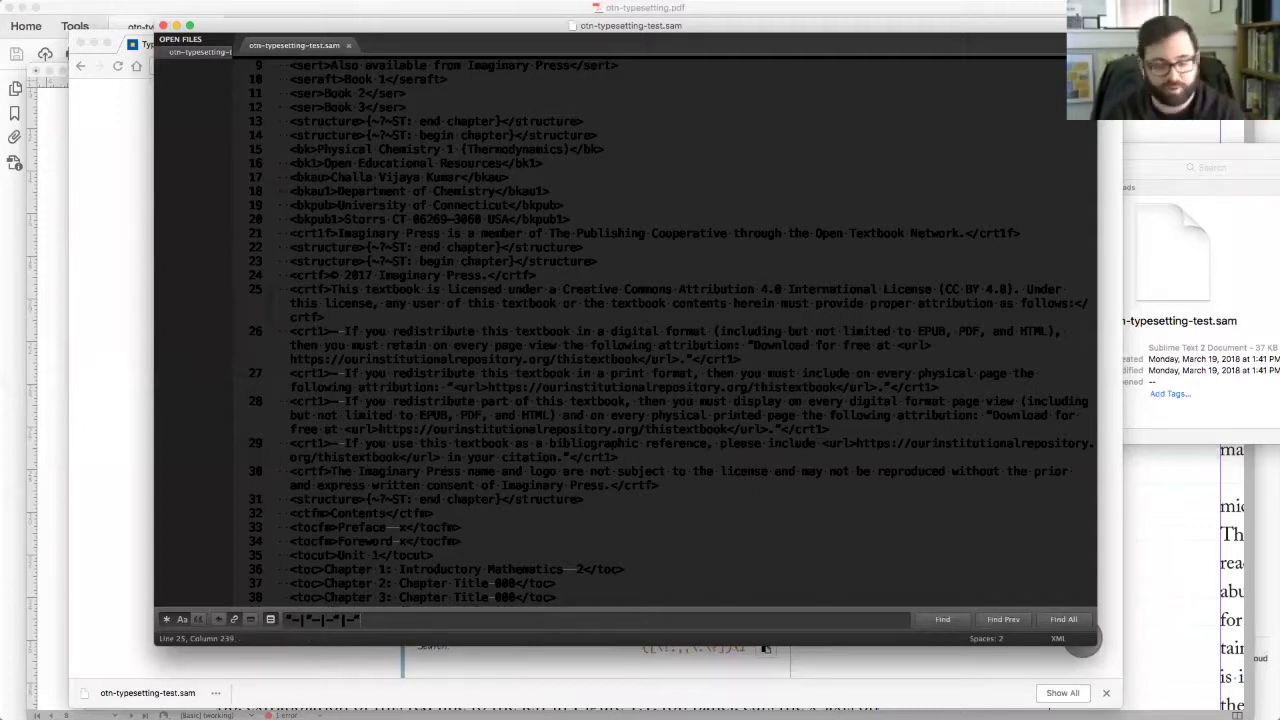
# - Return to the QC checklist and move down to the parentheses and double-punctuation checks
pyautogui.press('super+Tab')
pyautogui.scroll(-2, 641, 320)
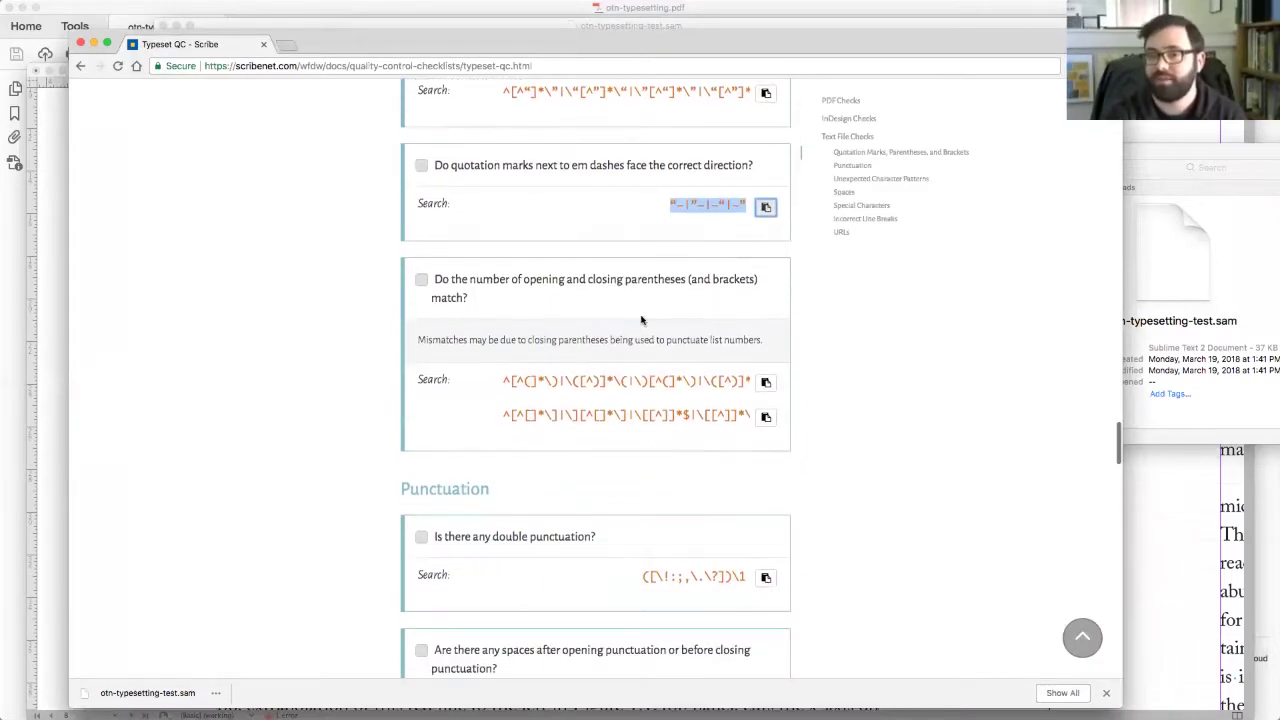
pyautogui.moveTo(495, 296); pyautogui.dragTo(670, 298)
pyautogui.click(794, 323)
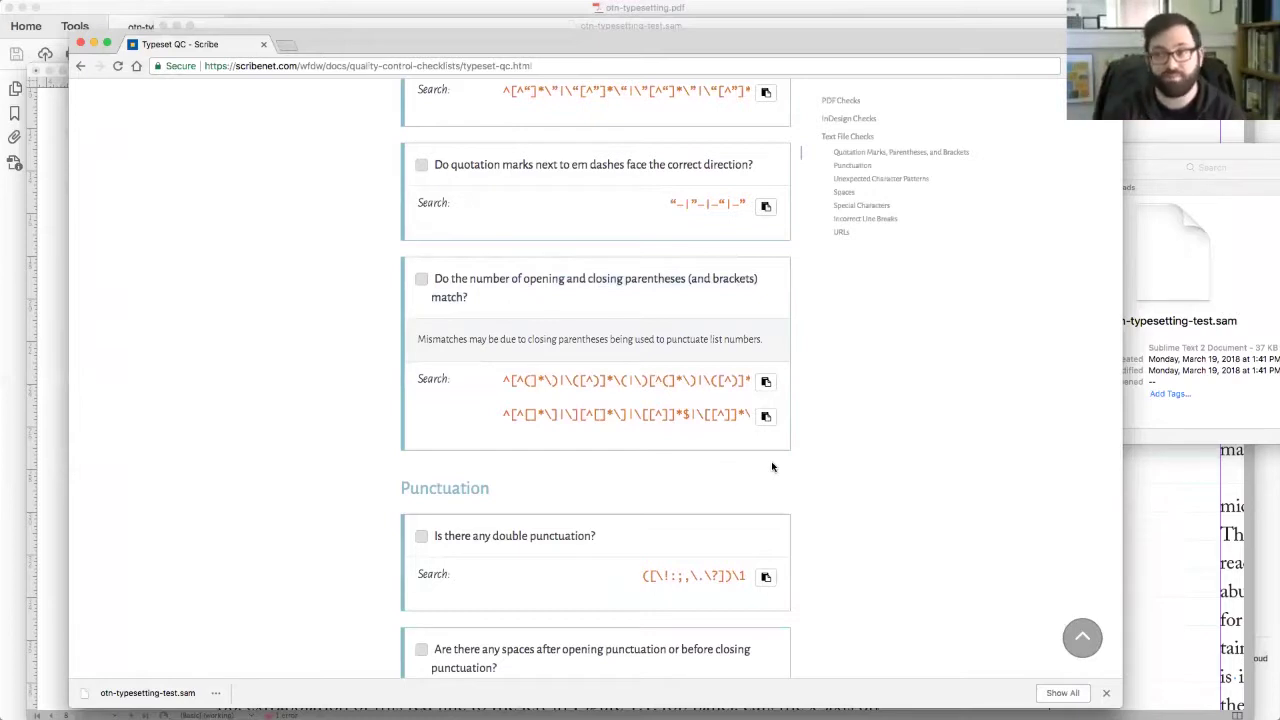
# - Search the typeset file for double punctuation using the checklist's regex
pyautogui.click(767, 578)
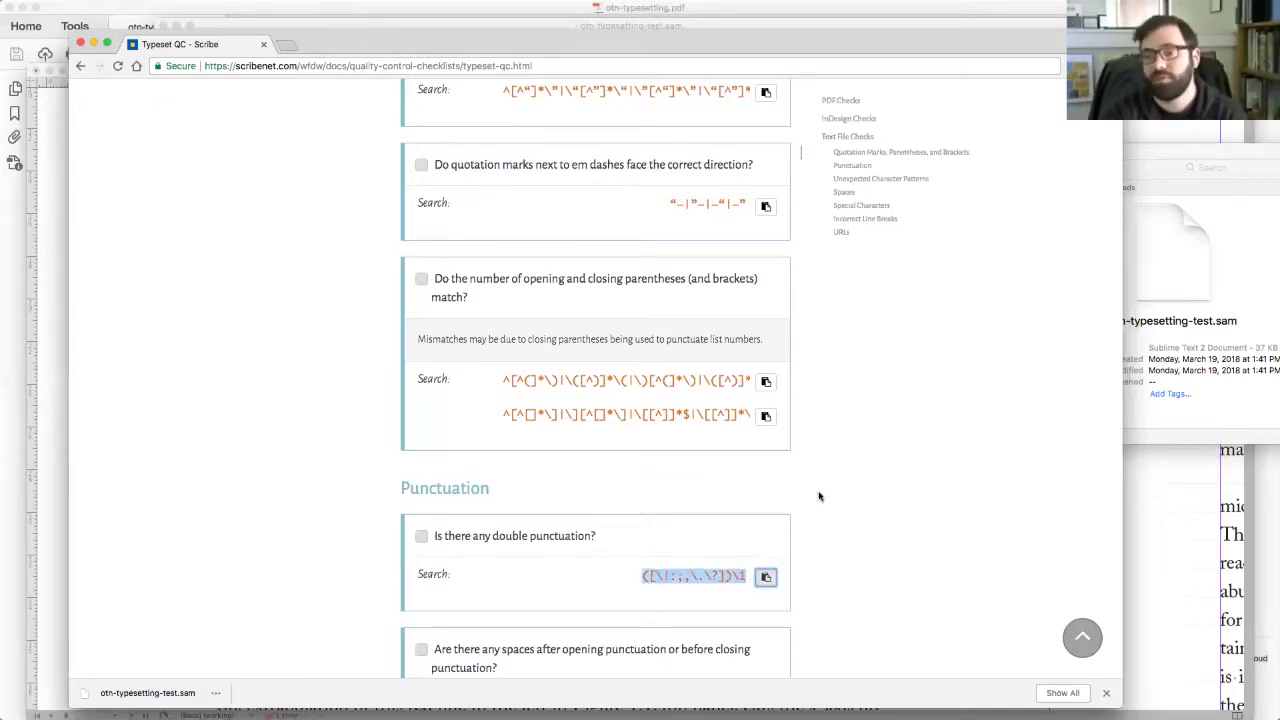
pyautogui.press('super+Tab')
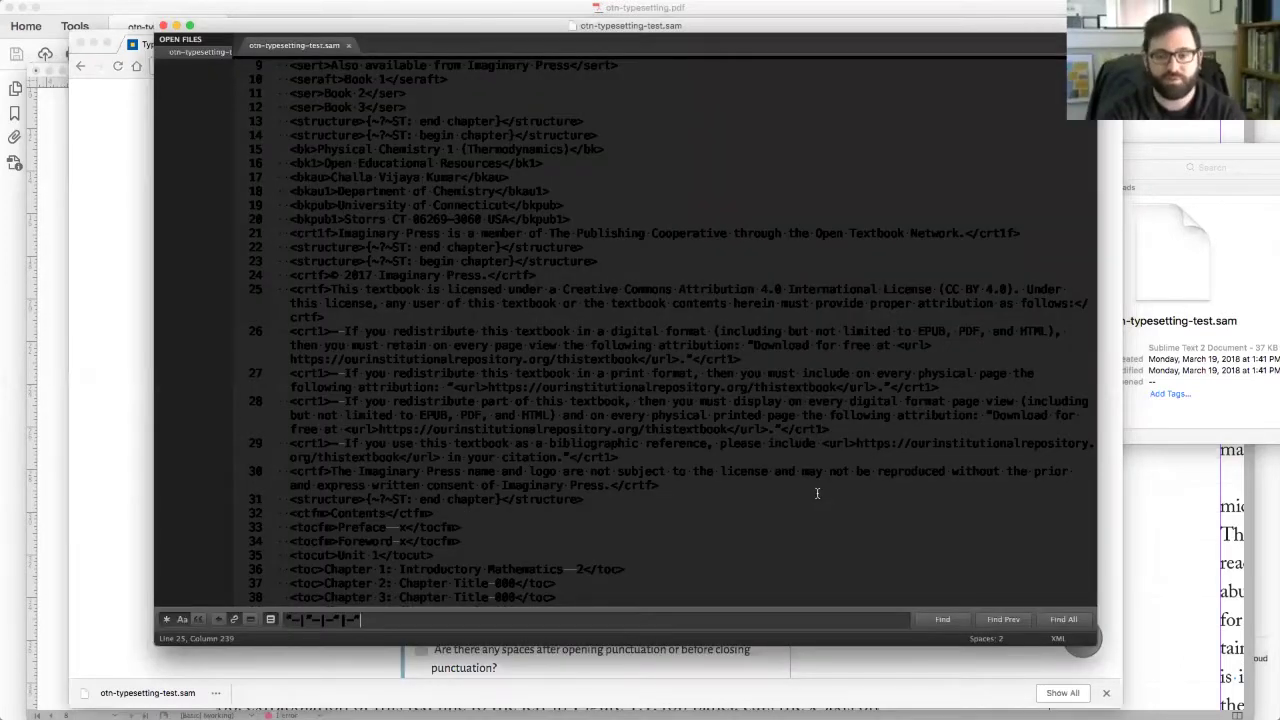
pyautogui.press('super+Tab')
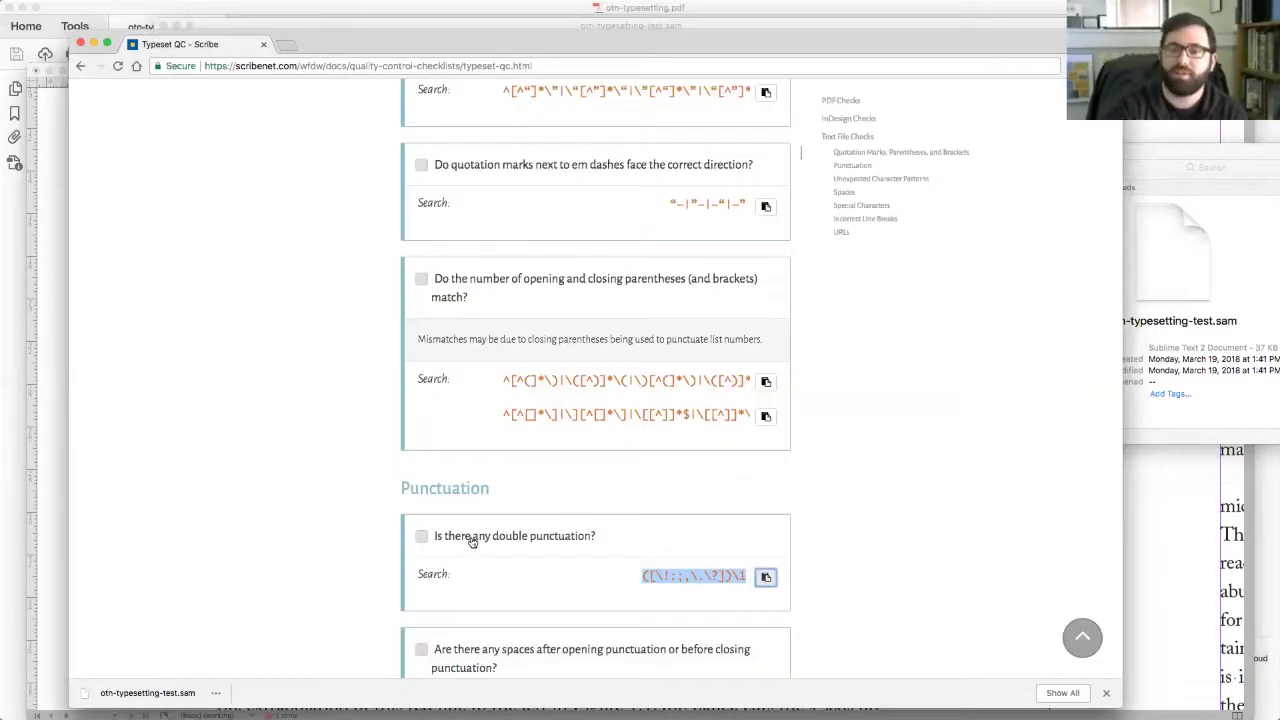
pyautogui.click(476, 539)
pyautogui.scroll(-3, 476, 539)
pyautogui.click(498, 309)
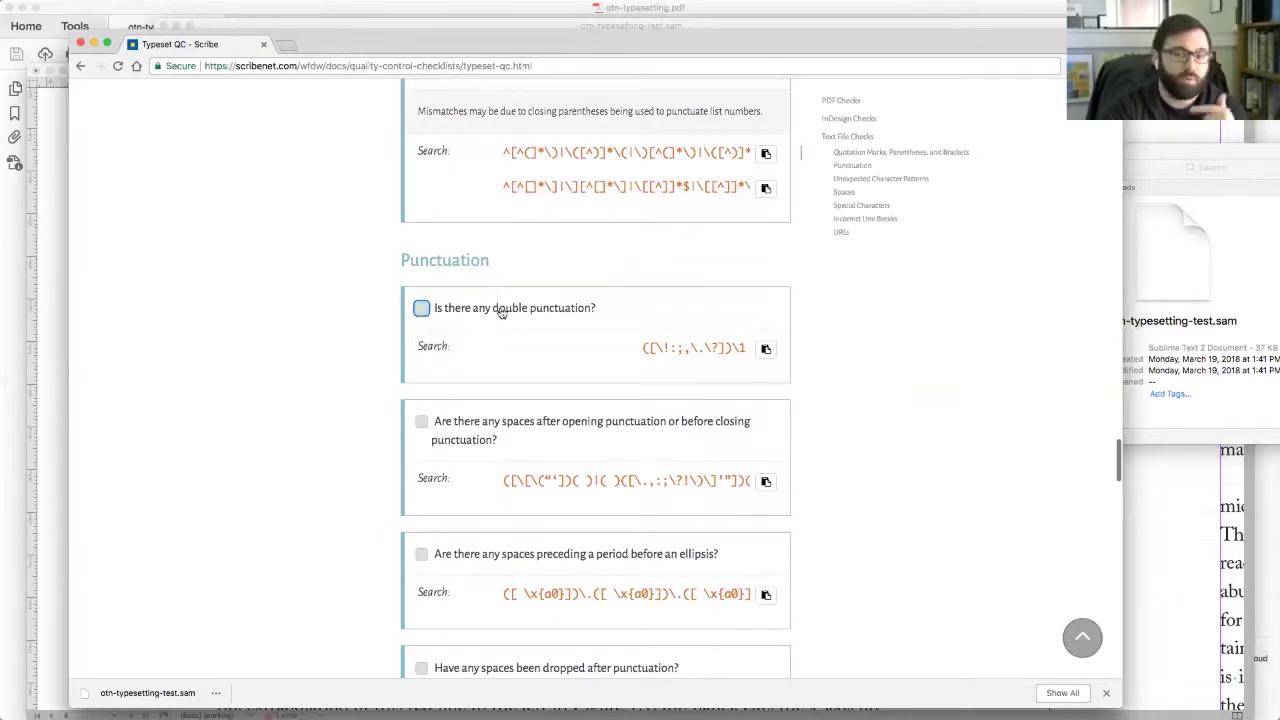
pyautogui.click(766, 348)
pyautogui.press('super+Tab')
pyautogui.press('super+v')
pyautogui.press('Return')
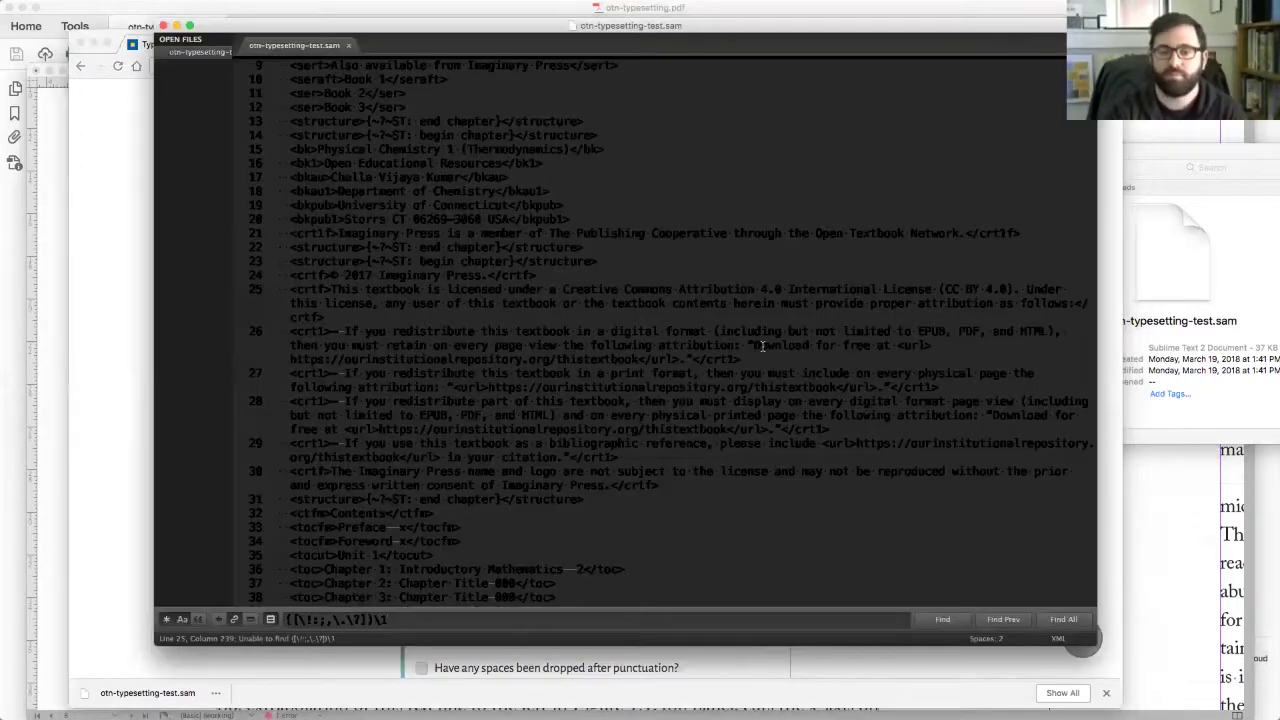
# - Replace the Find query with the spaces-around-punctuation pattern from the checklist
pyautogui.press('super+Tab')
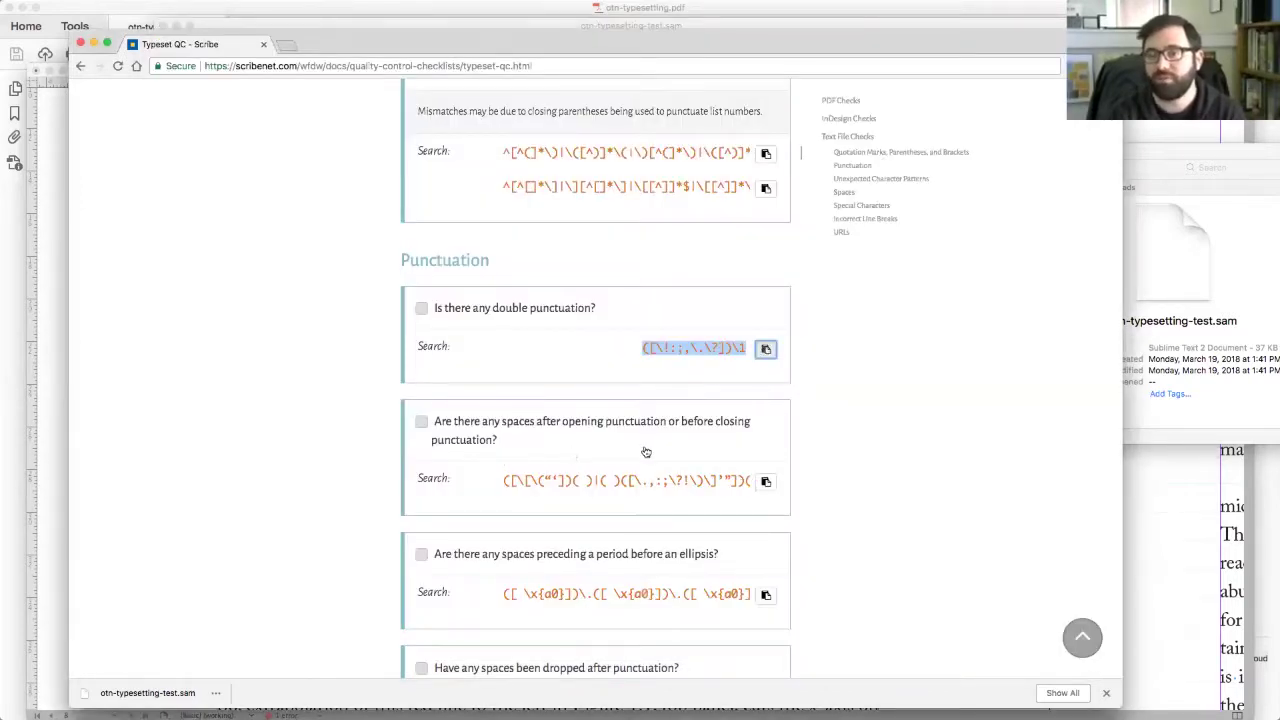
pyautogui.click(767, 482)
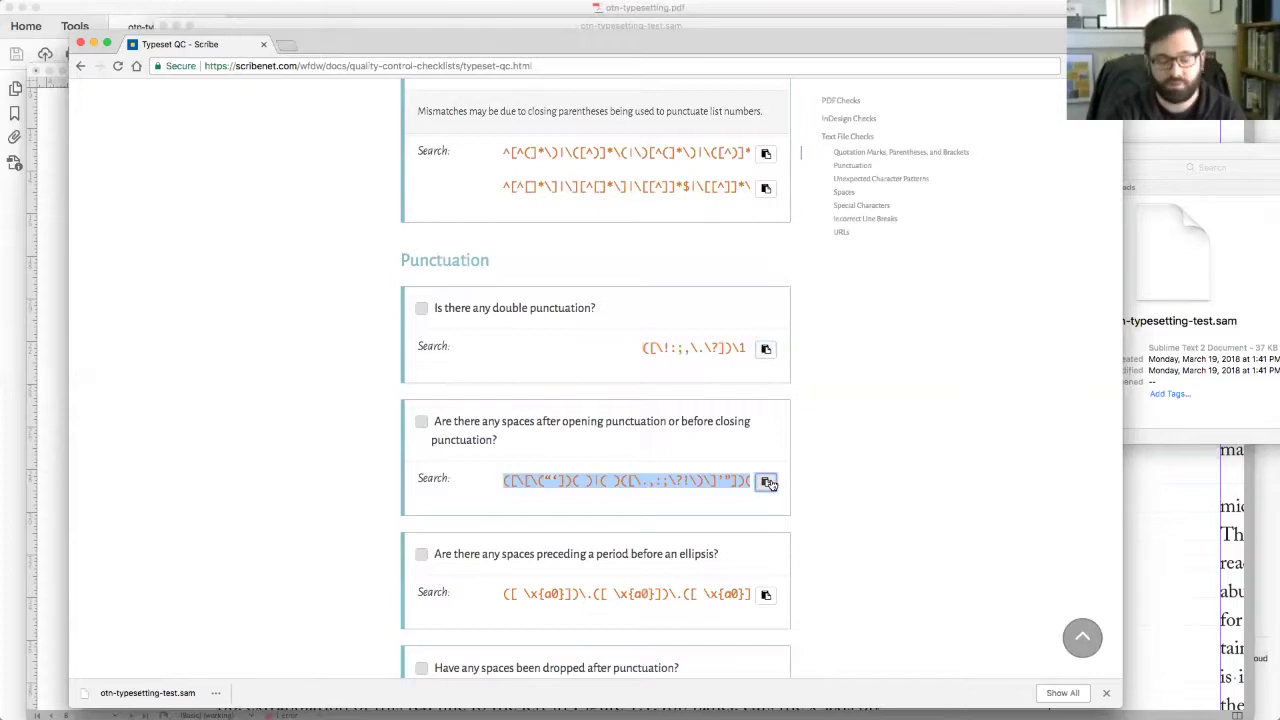
pyautogui.press('super+Tab')
pyautogui.press('super+a')
pyautogui.press('super+v')
pyautogui.press('super+Tab')
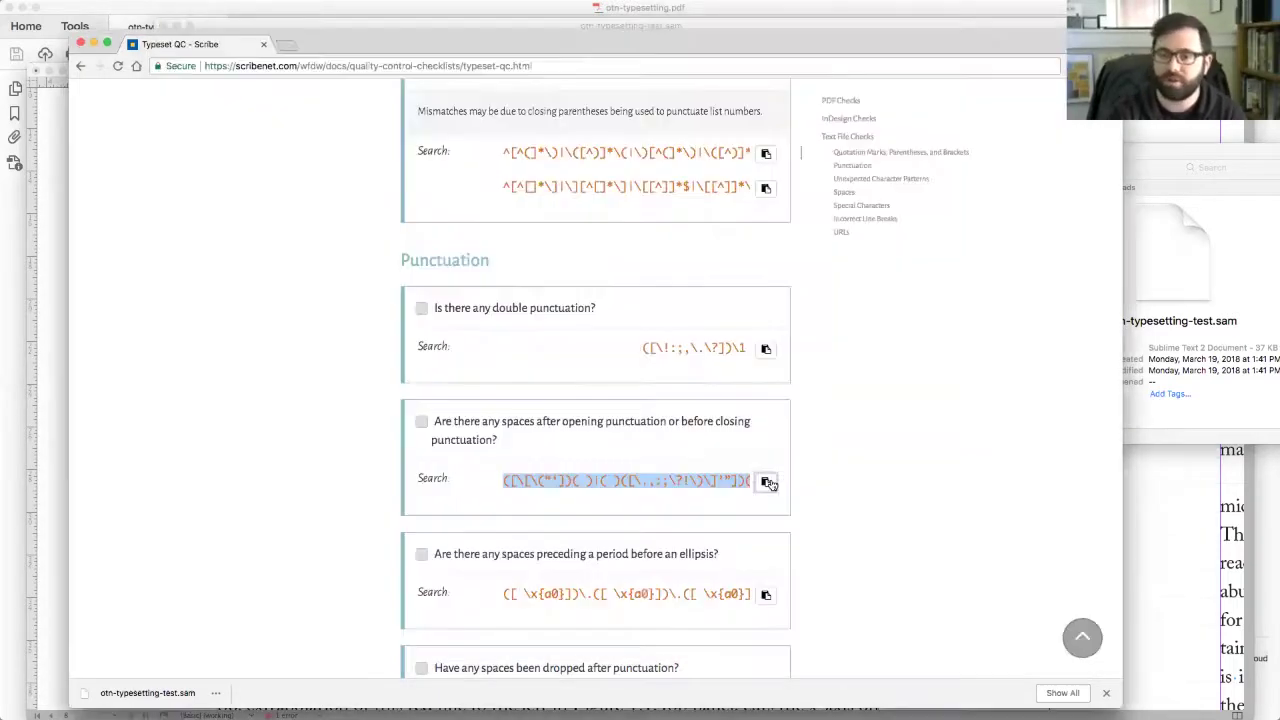
# - Search for spaces before ellipsis periods; nothing is found
pyautogui.scroll(-5, 766, 486)
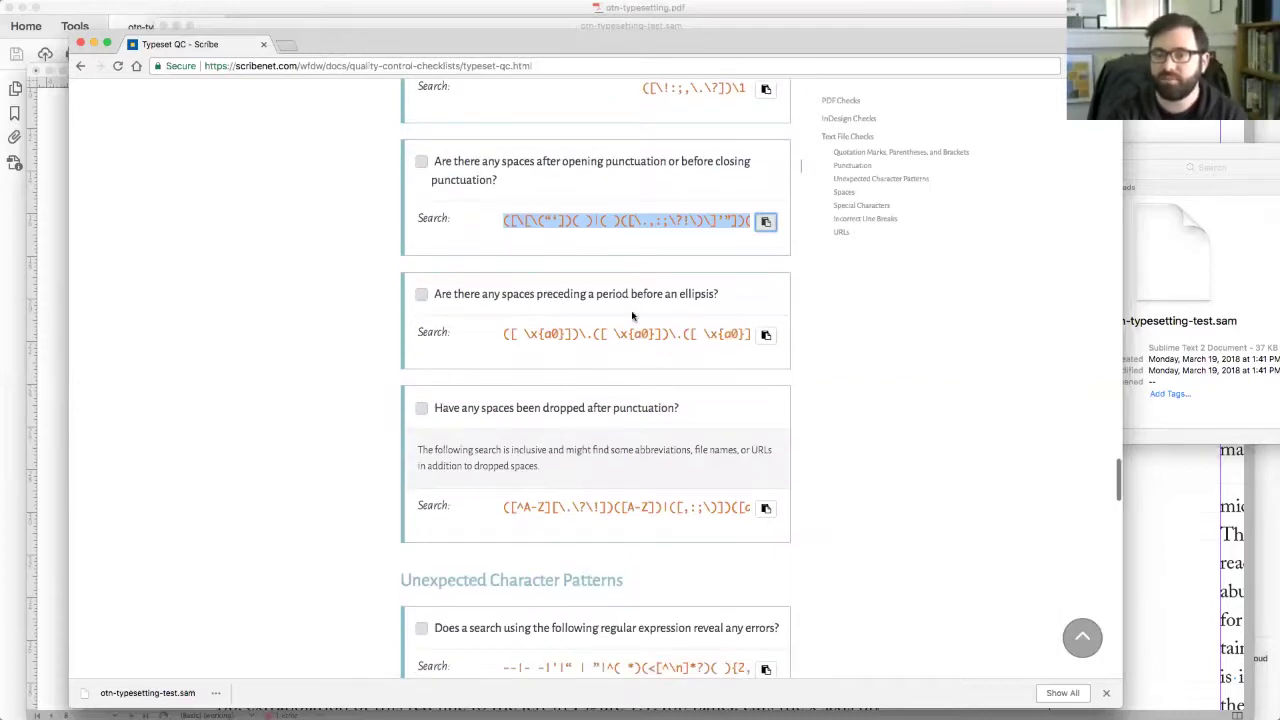
pyautogui.click(766, 336)
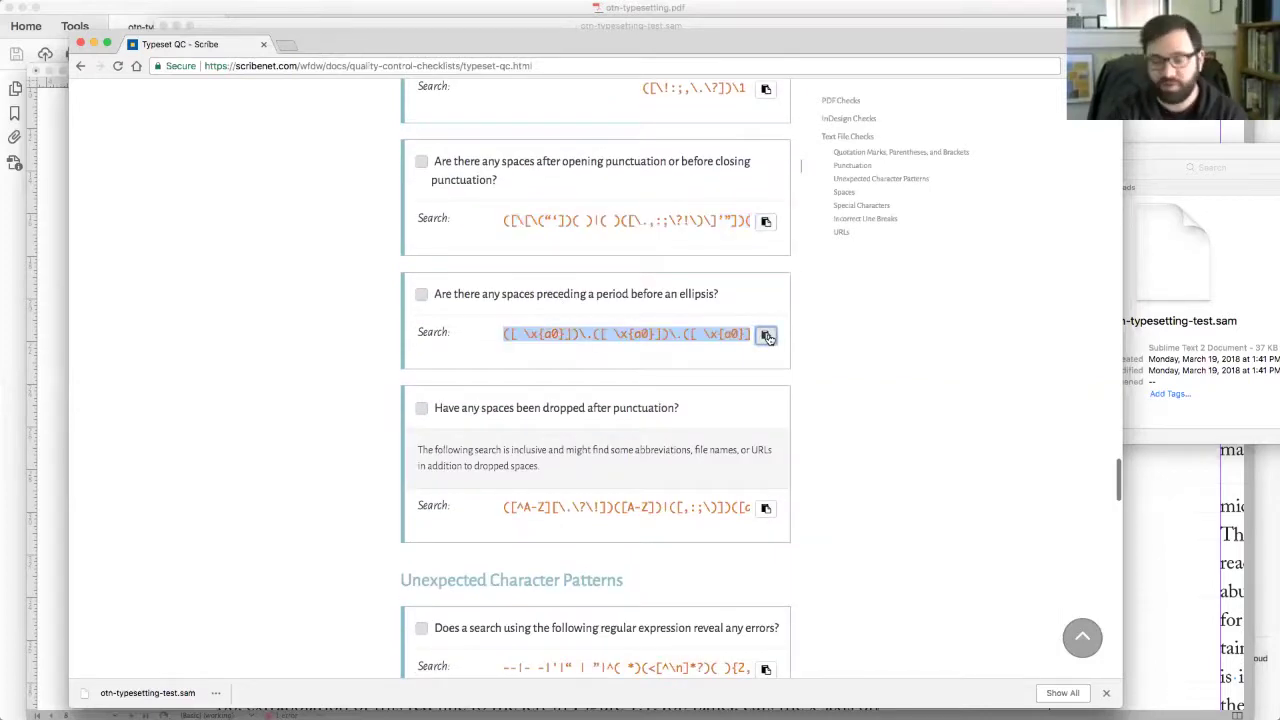
pyautogui.press('super+Tab')
pyautogui.press('super+a')
pyautogui.press('super+v')
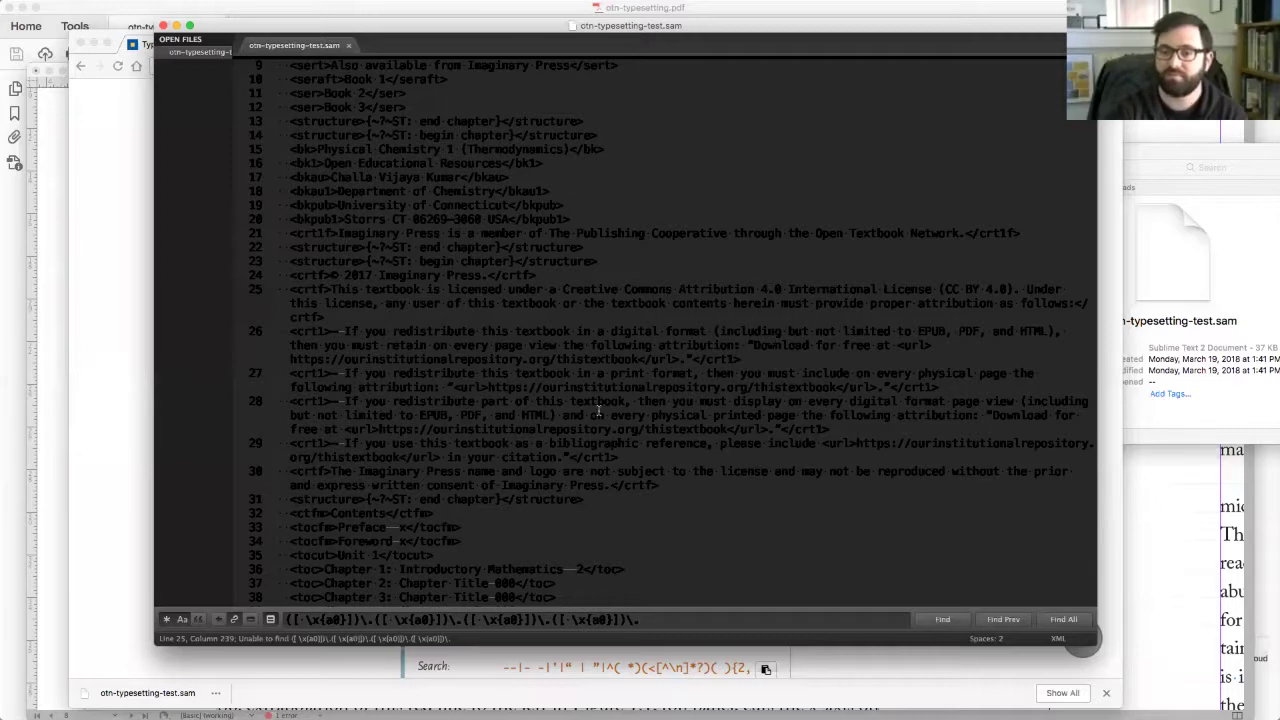
pyautogui.press('super+Tab')
# - Run the checklist's dropped-spaces search on the file
pyautogui.click(730, 412)
pyautogui.scroll(-2, 543, 329)
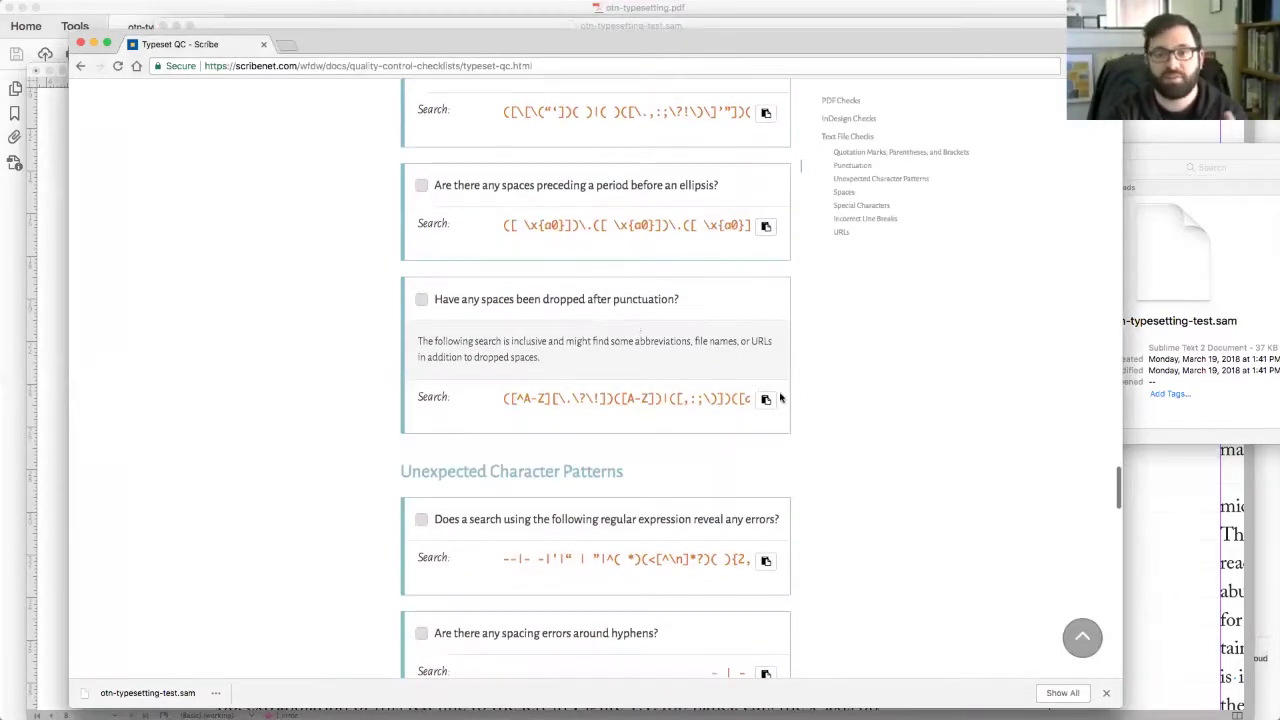
pyautogui.click(766, 398)
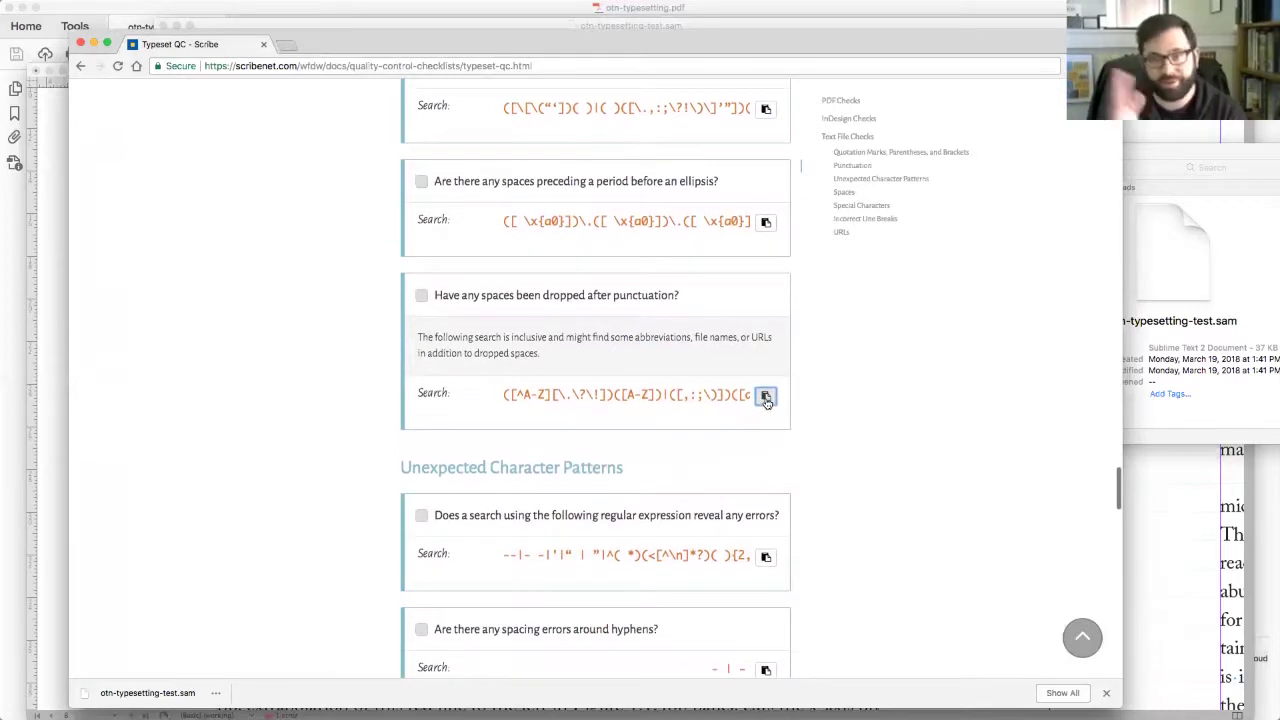
pyautogui.press('super+Tab')
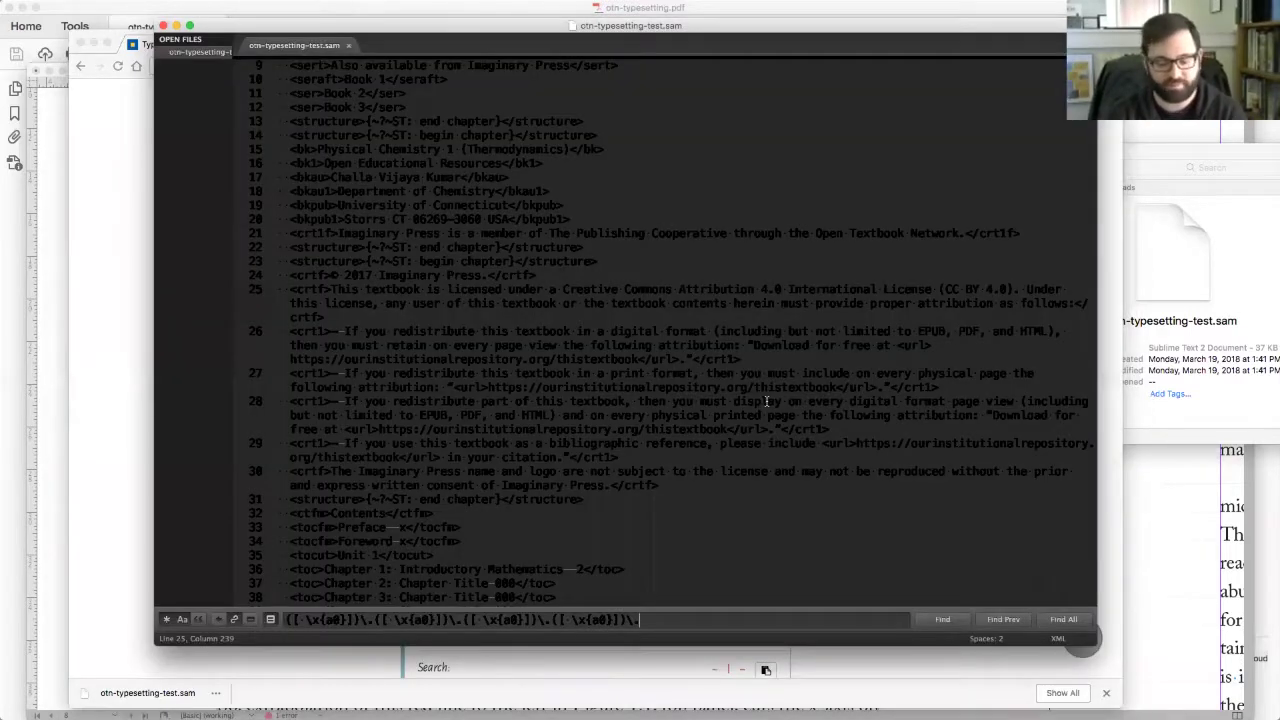
pyautogui.press('Return')
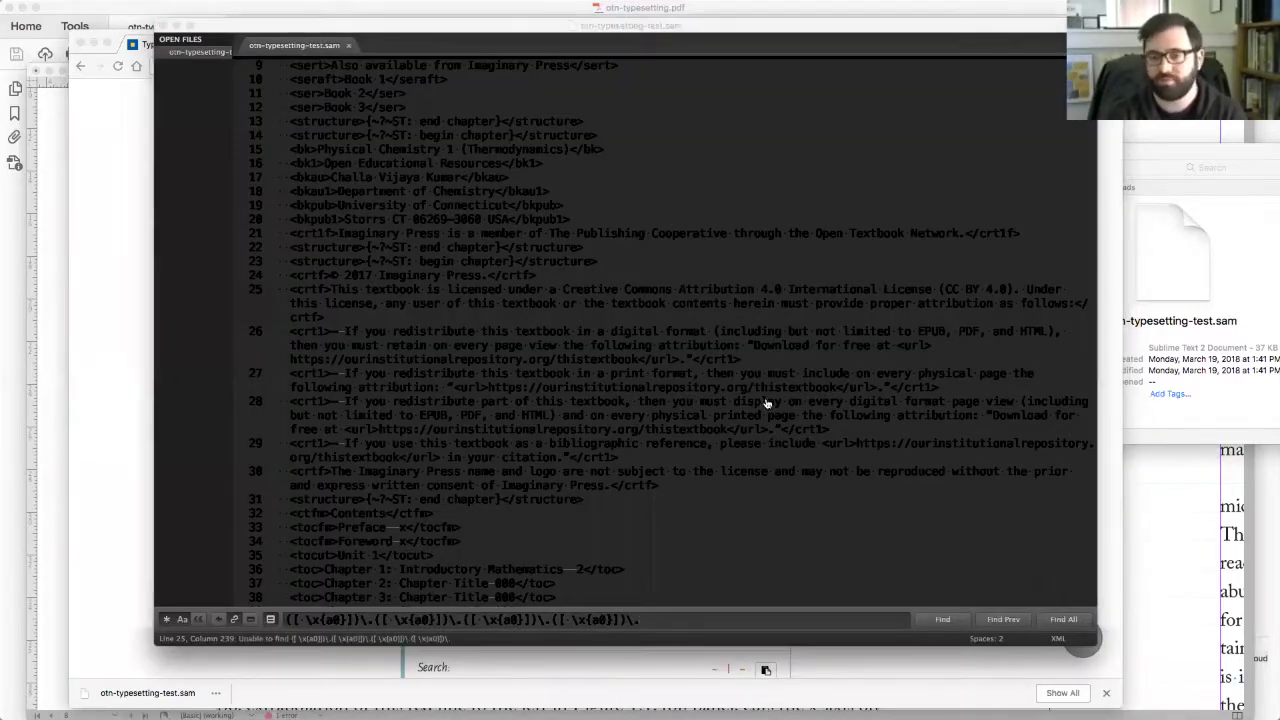
pyautogui.press('super+Tab')
# - Search the file with the checklist's unexpected character patterns regex
pyautogui.scroll(-5, 817, 452)
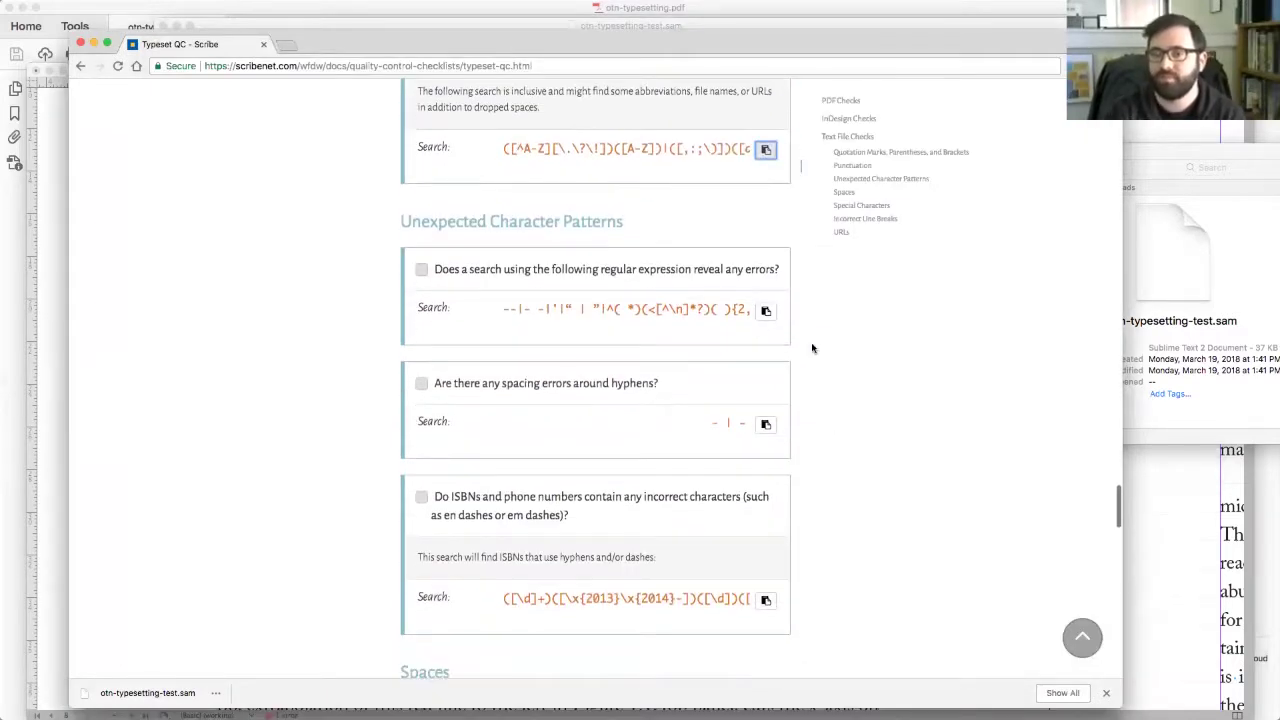
pyautogui.click(766, 310)
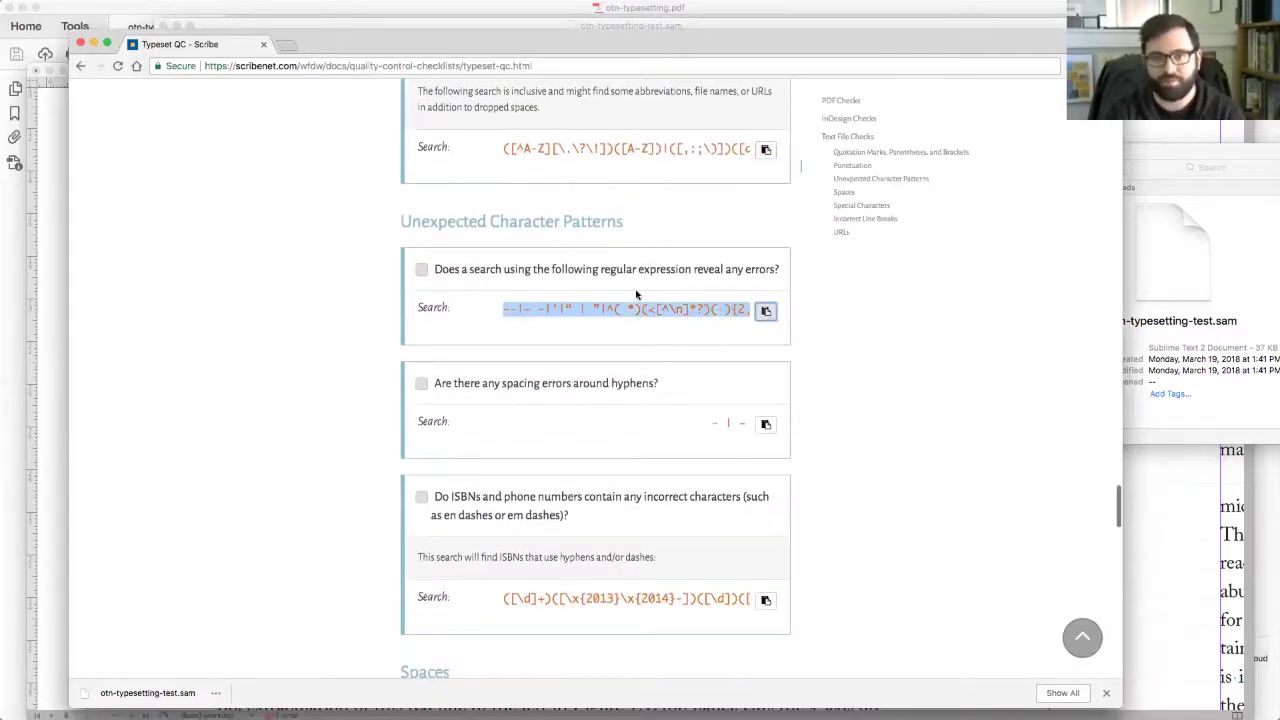
pyautogui.press('super+Tab')
pyautogui.press('super+a')
pyautogui.press('super+v')
pyautogui.press('super+Tab')
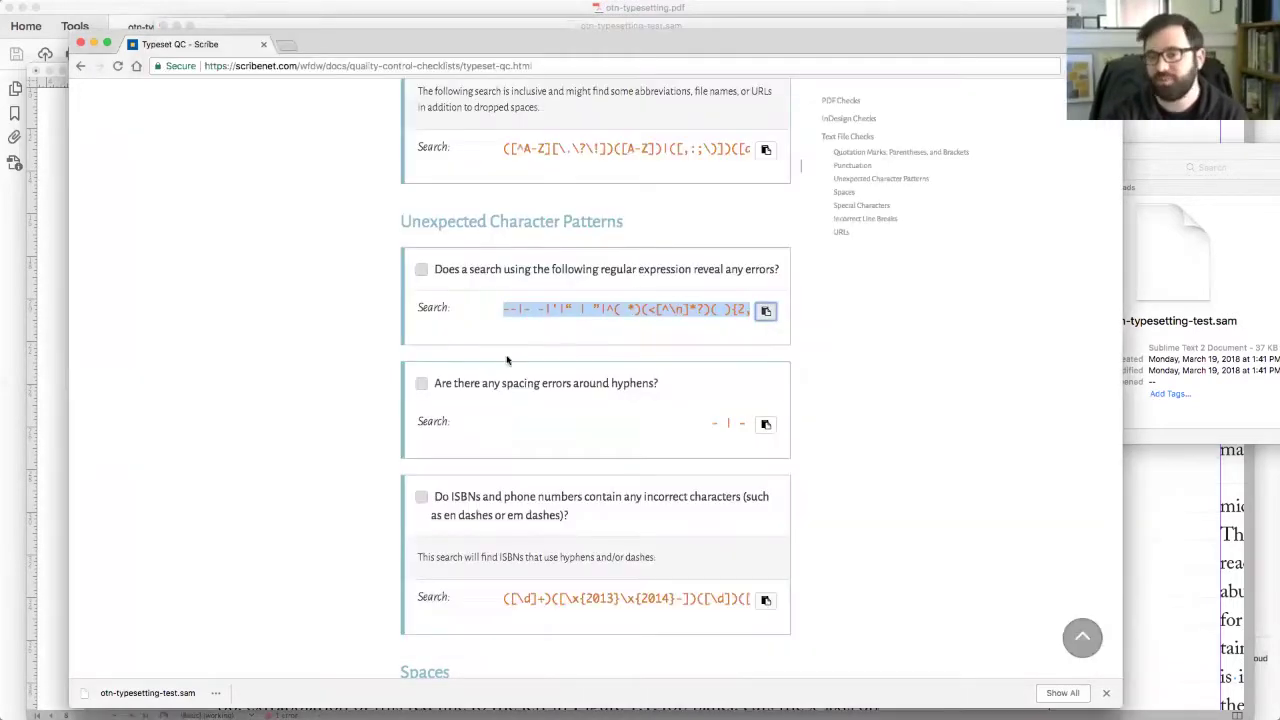
# - Run the hyphen-spacing search and inspect its match, 'x- and y-axes' on line 105
pyautogui.click(776, 425)
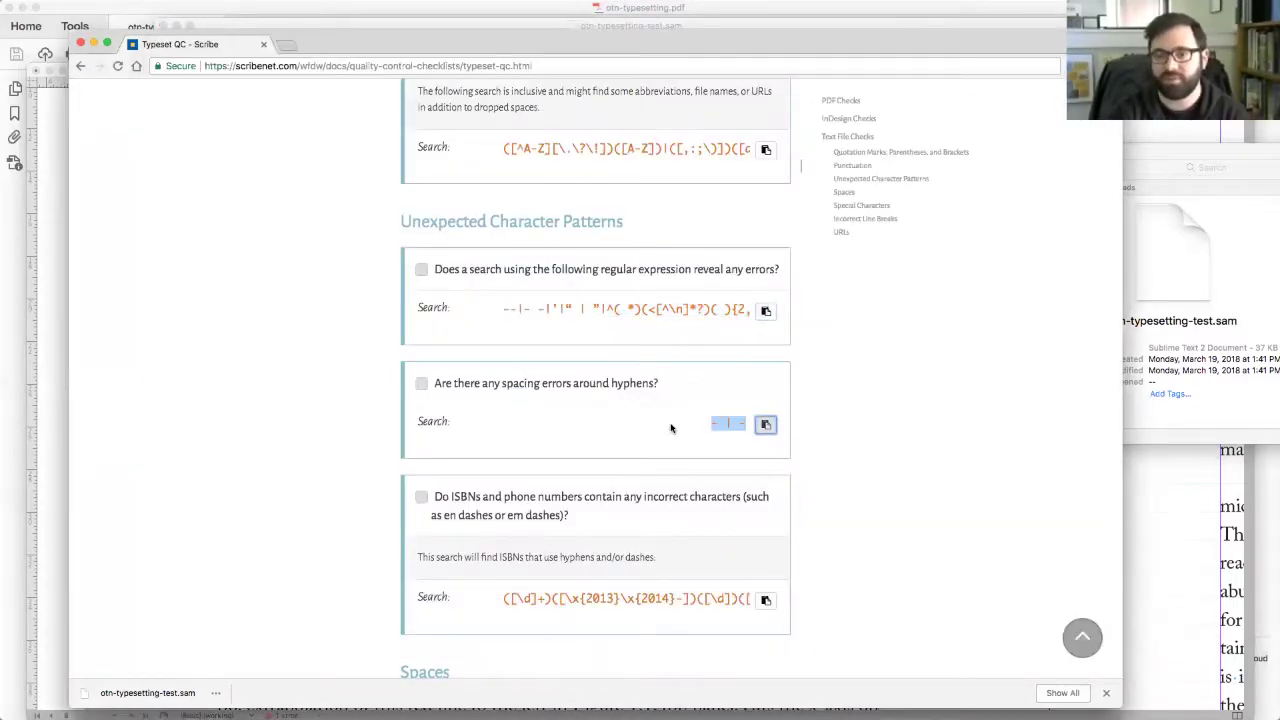
pyautogui.press('super+Tab')
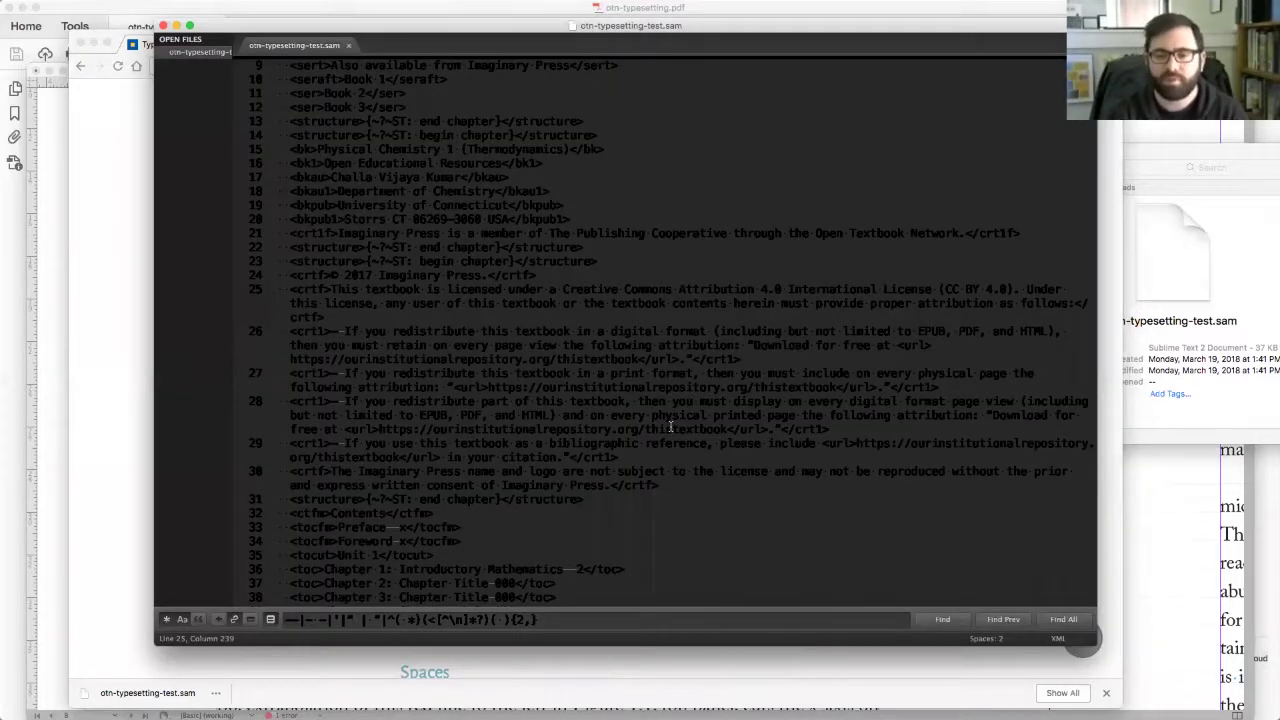
pyautogui.press('super+a')
pyautogui.press('super+v')
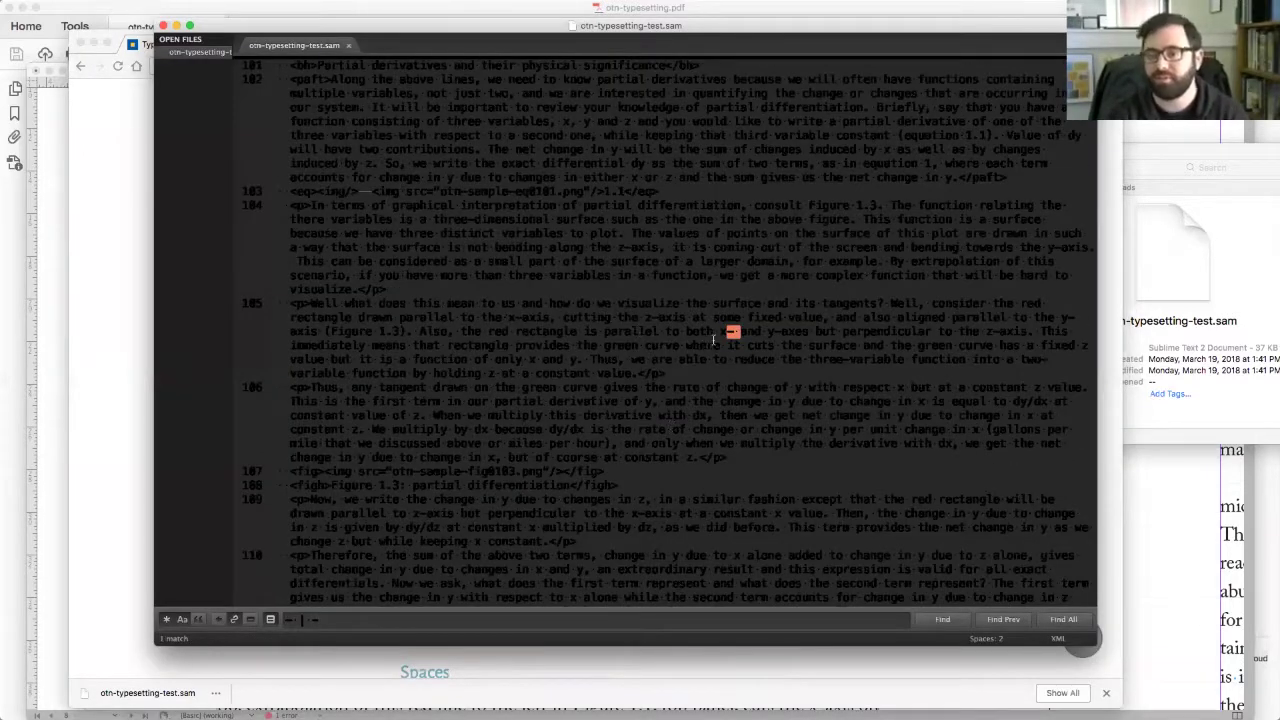
pyautogui.press('super+plus')
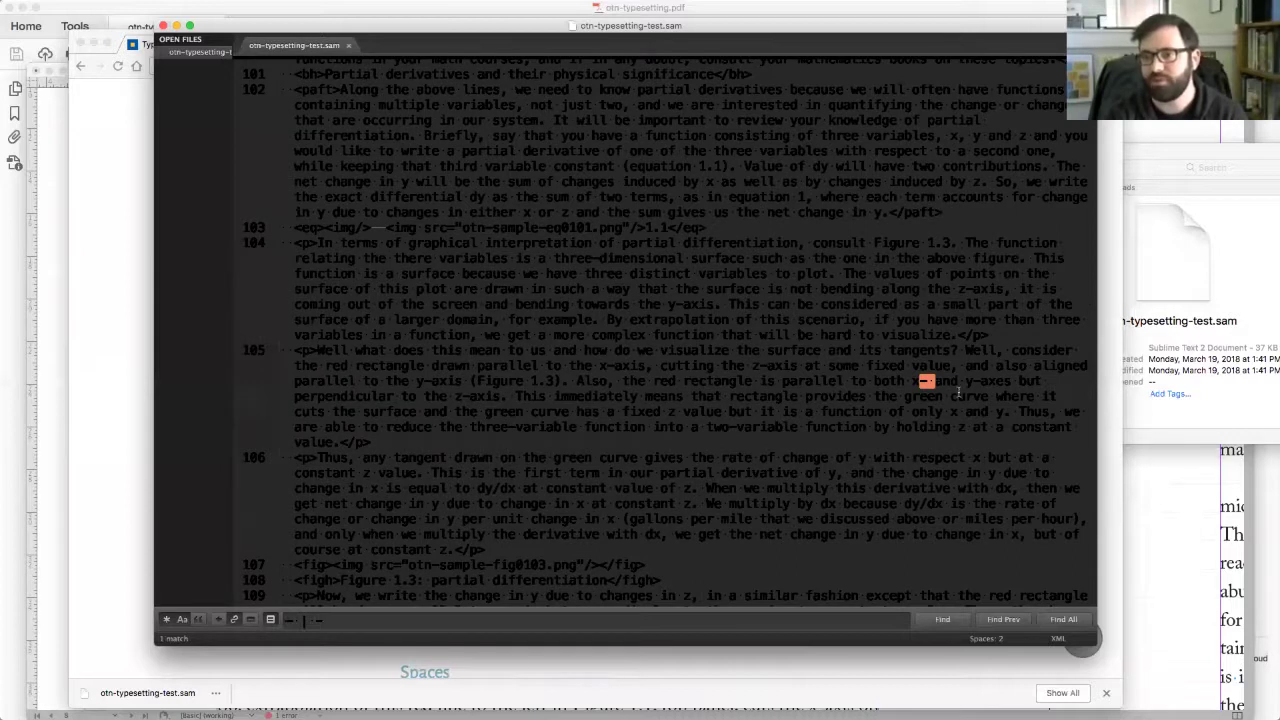
pyautogui.click(909, 379)
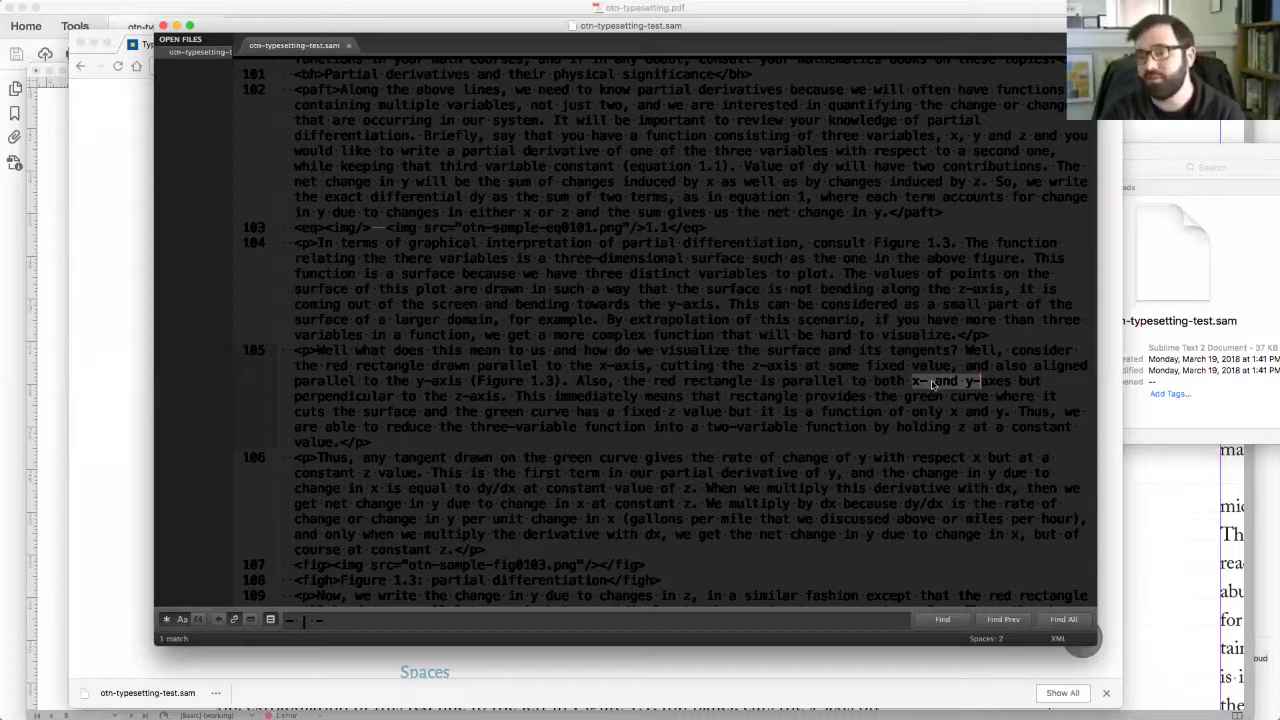
pyautogui.click(932, 384)
# - Search the file for incorrect ISBN dashes; none are found
pyautogui.press('super+Tab')
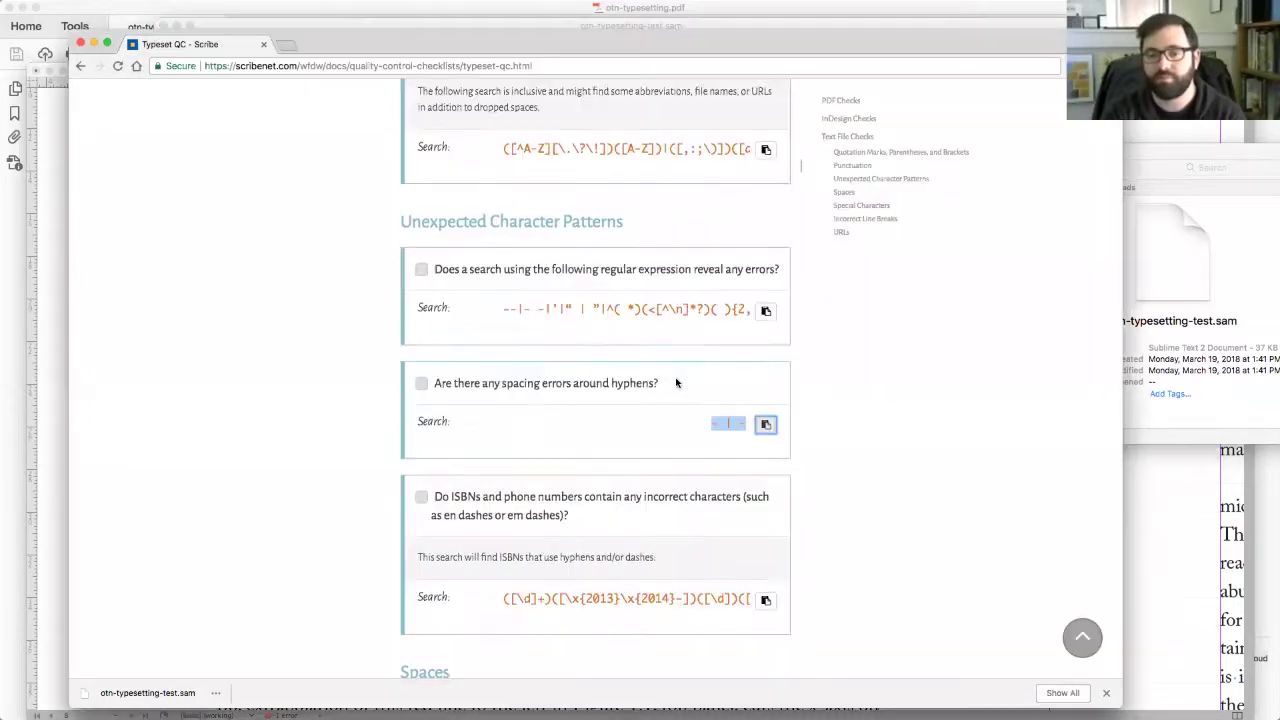
pyautogui.scroll(-5, 680, 384)
pyautogui.click(766, 245)
pyautogui.press('super+Tab')
pyautogui.press('super+v')
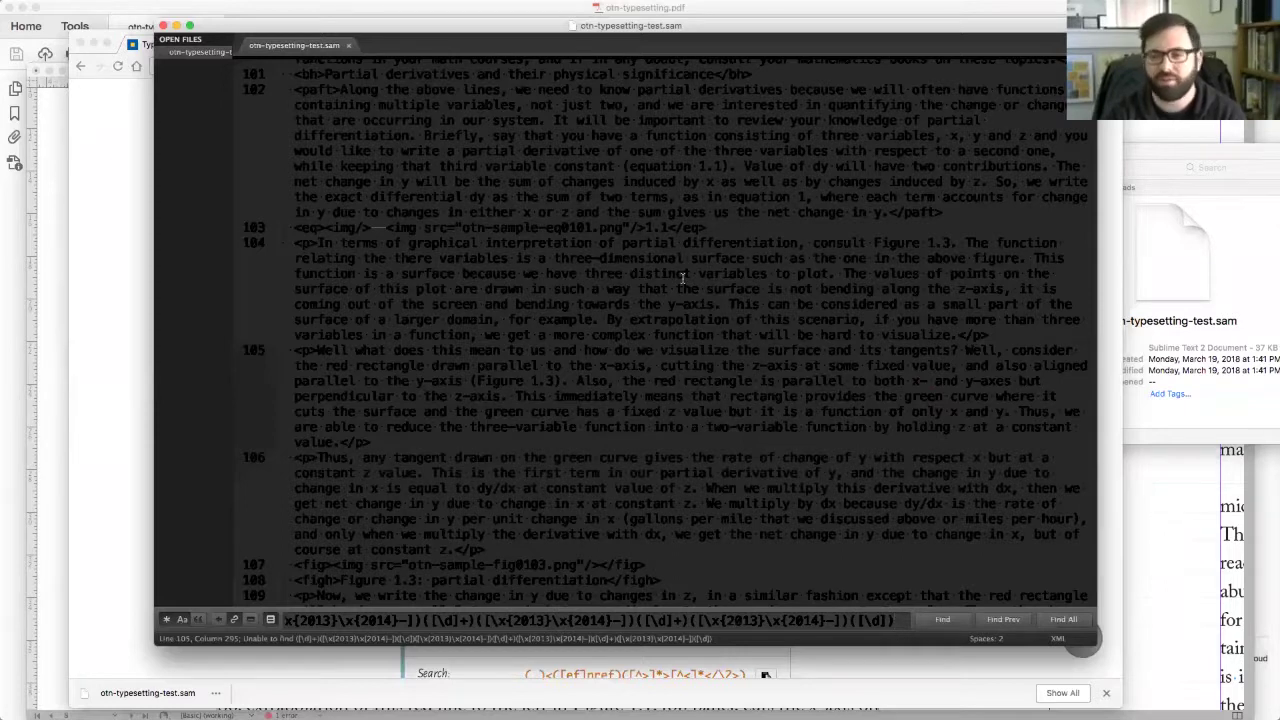
pyautogui.press('super+Tab')
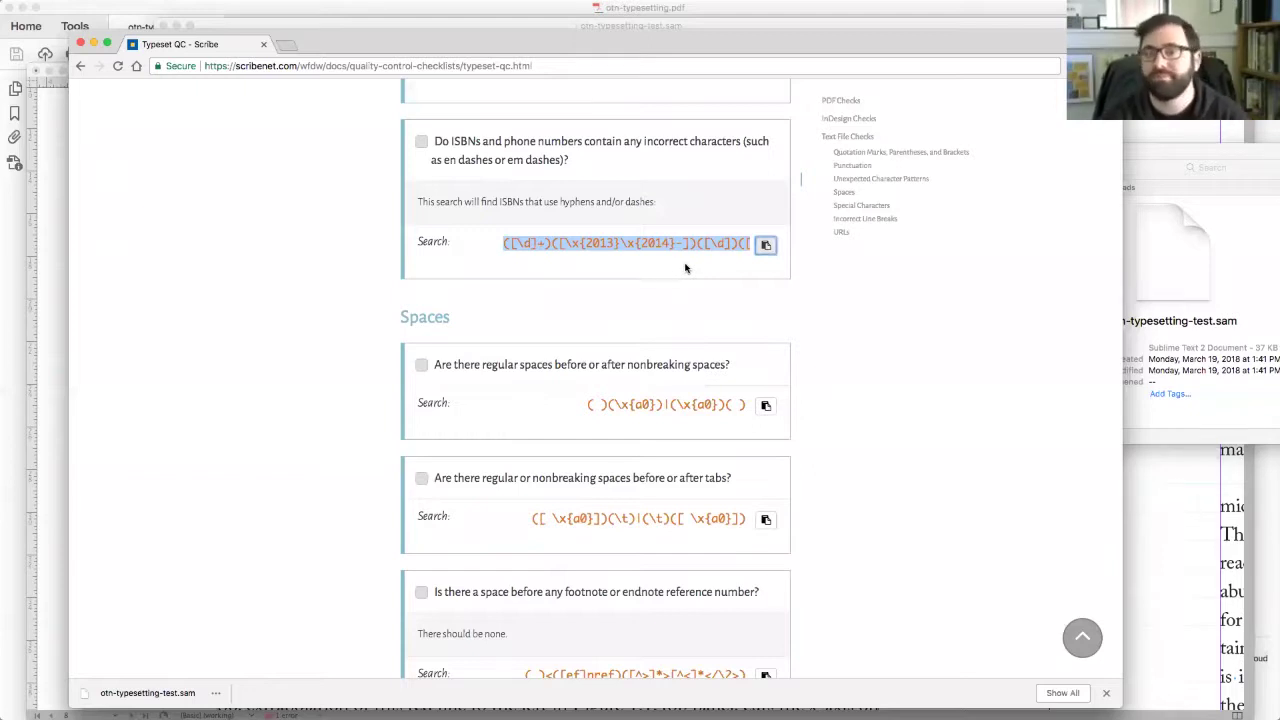
# - Search the file with the checklist's nonbreaking-spaces pattern
pyautogui.click(768, 406)
pyautogui.scroll(-2, 791, 414)
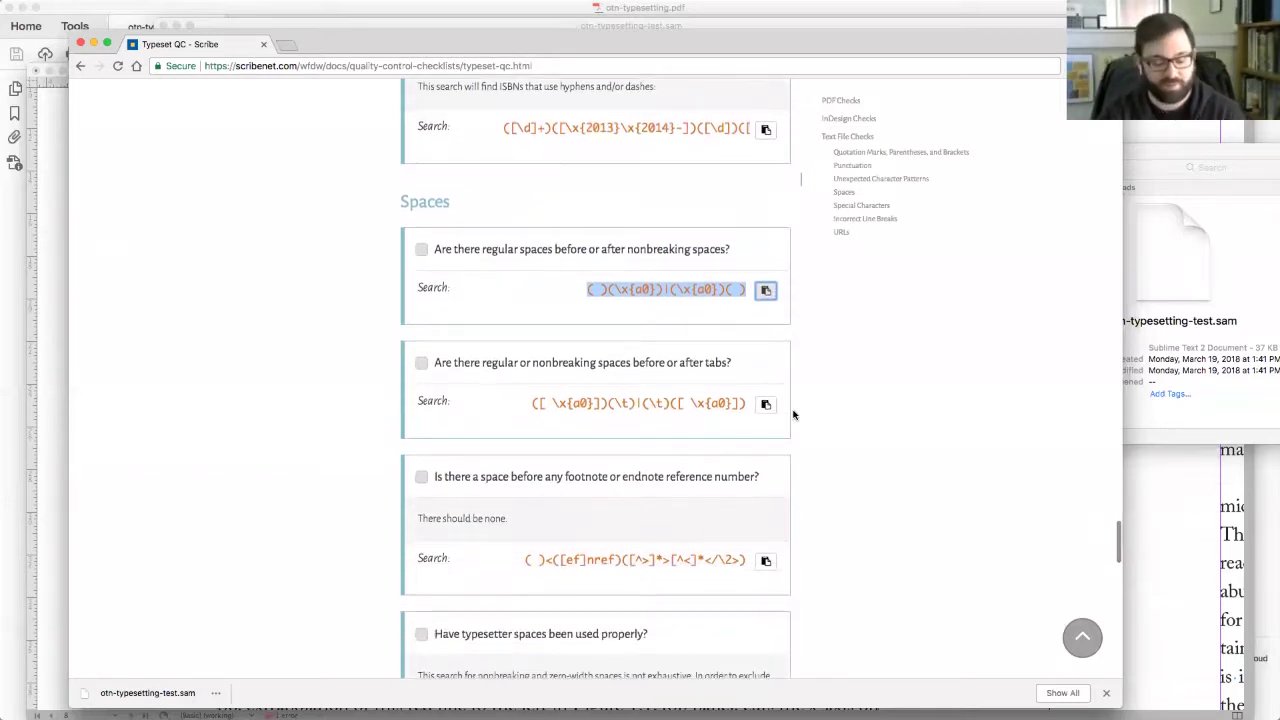
pyautogui.press('super+Tab')
pyautogui.press('super+a')
pyautogui.press('super+v')
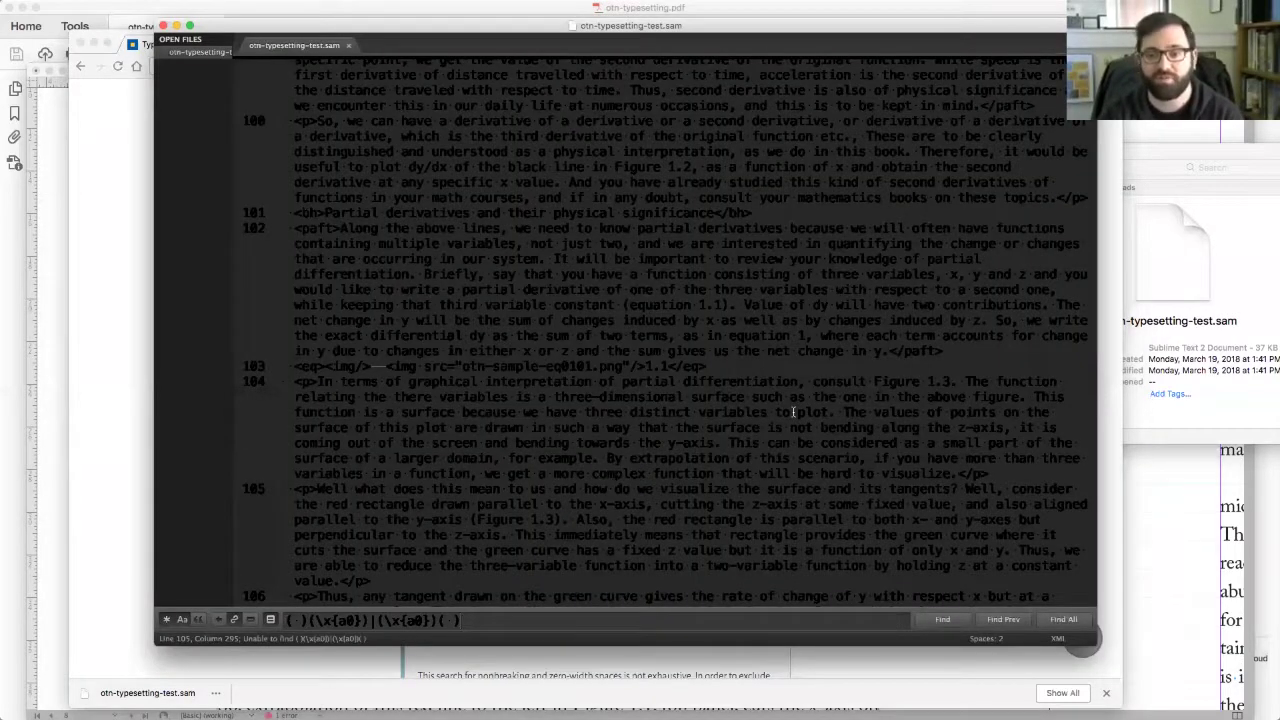
pyautogui.press('Tab')
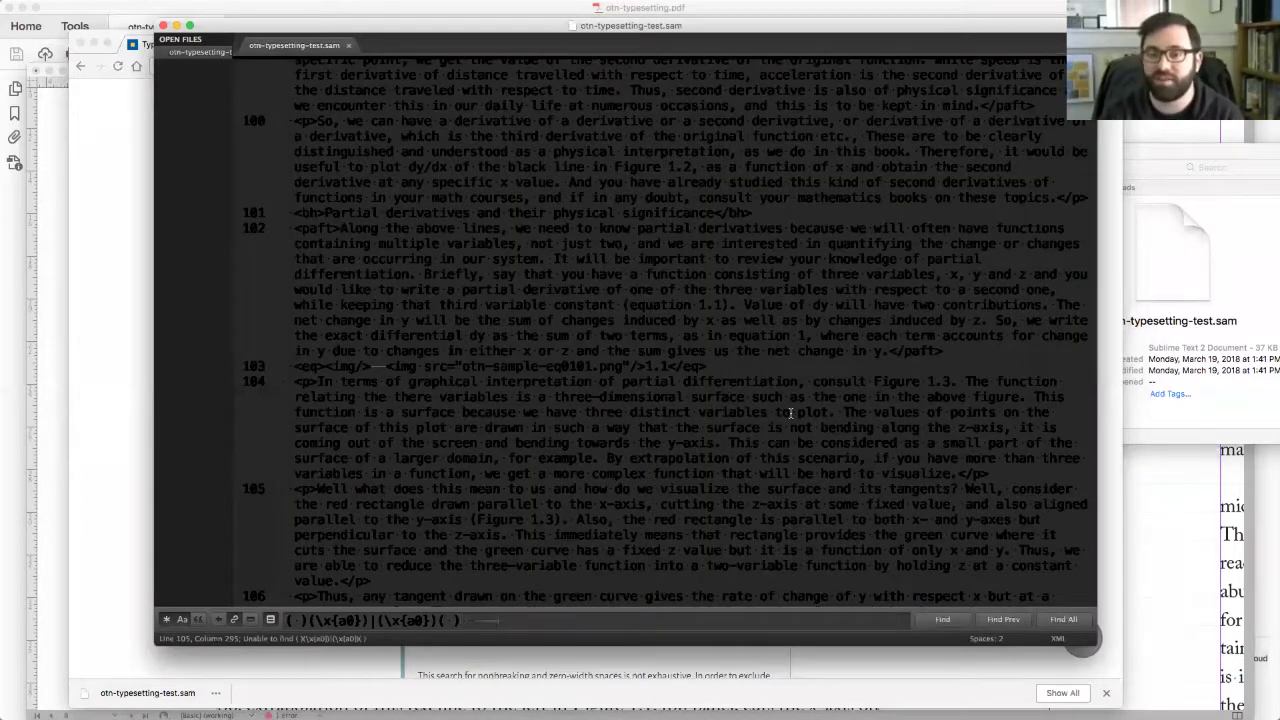
pyautogui.press('super+Tab')
# - Run the tab-spacing search pattern on the file
pyautogui.doubleClick(536, 250)
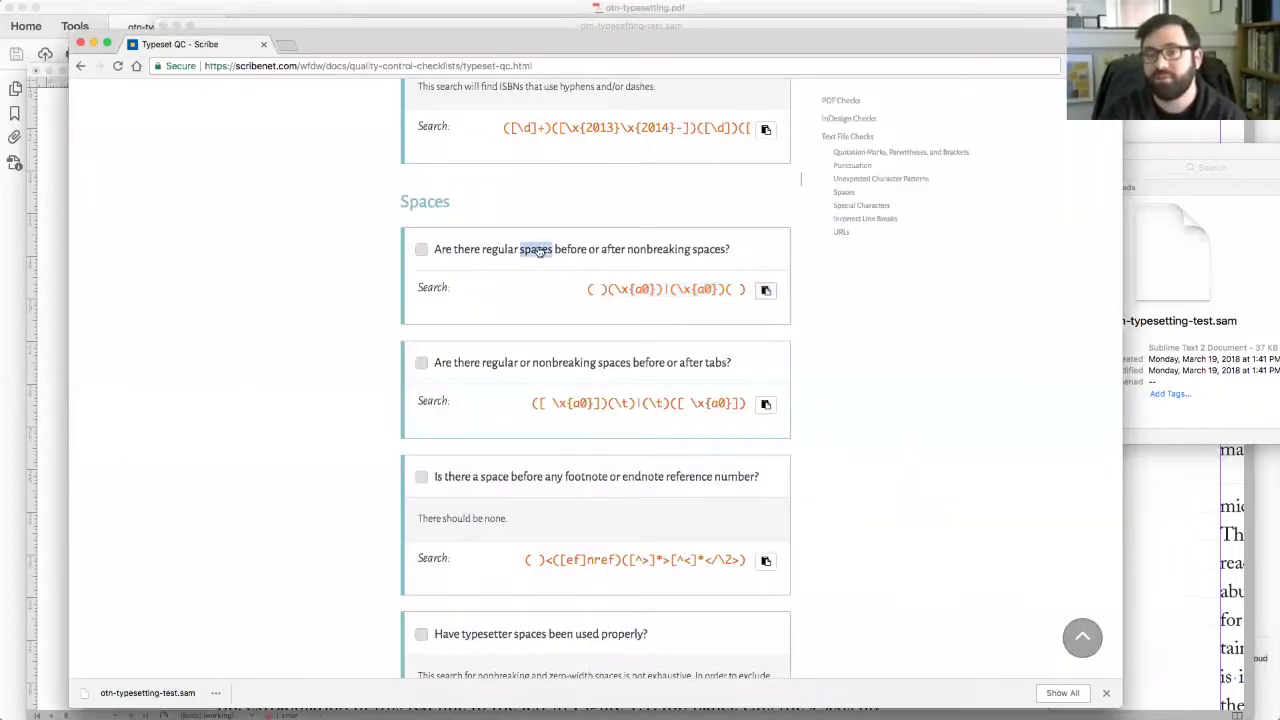
pyautogui.click(766, 406)
pyautogui.press('super+Tab')
pyautogui.press('super+v')
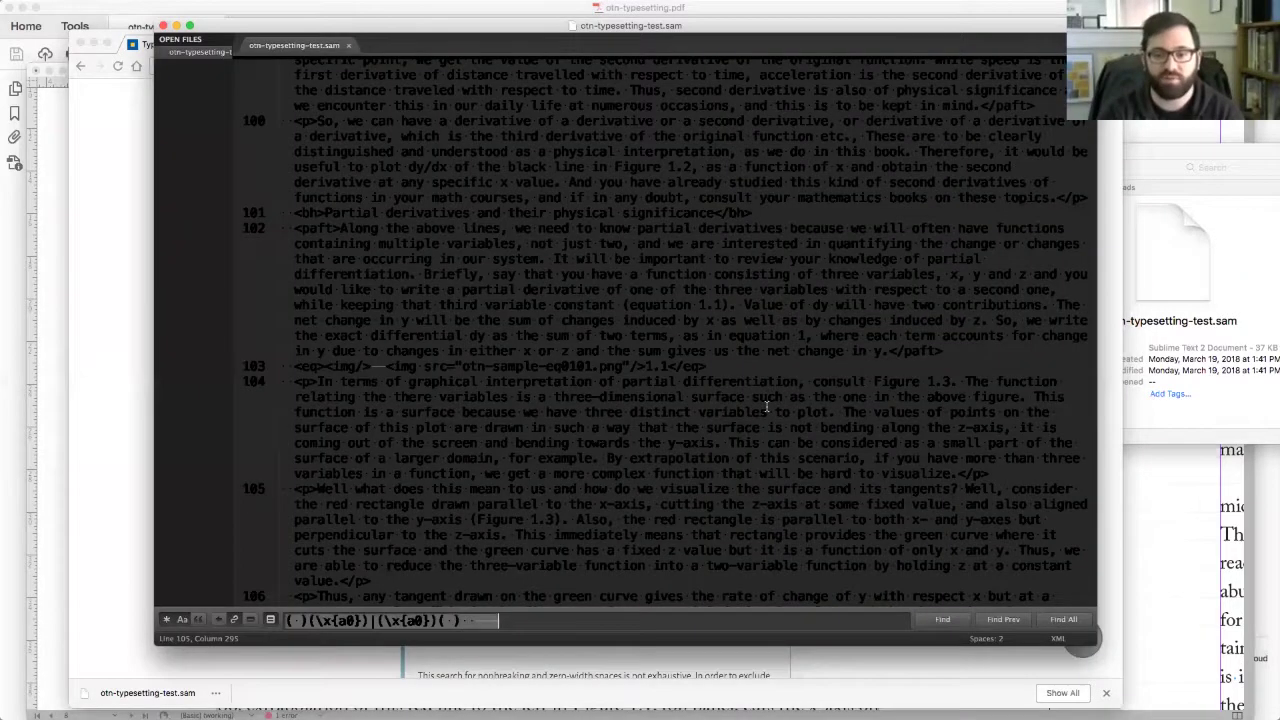
pyautogui.press('Return')
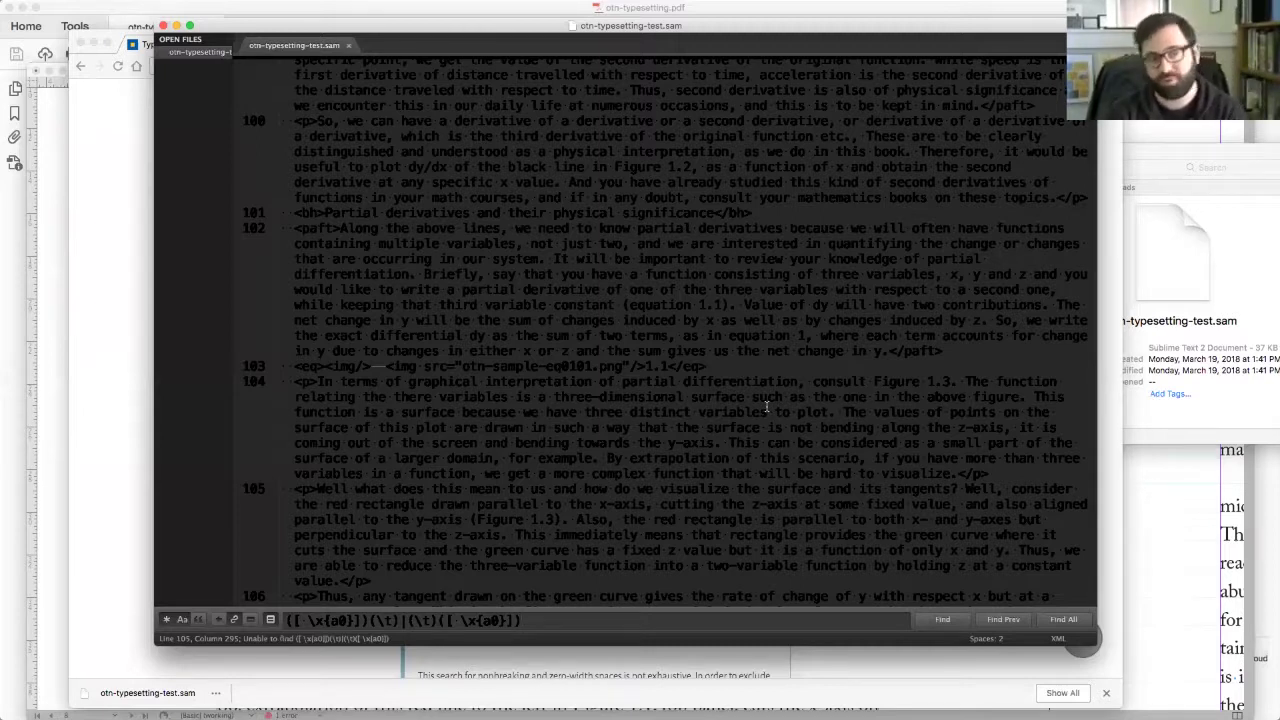
pyautogui.press('super+Tab')
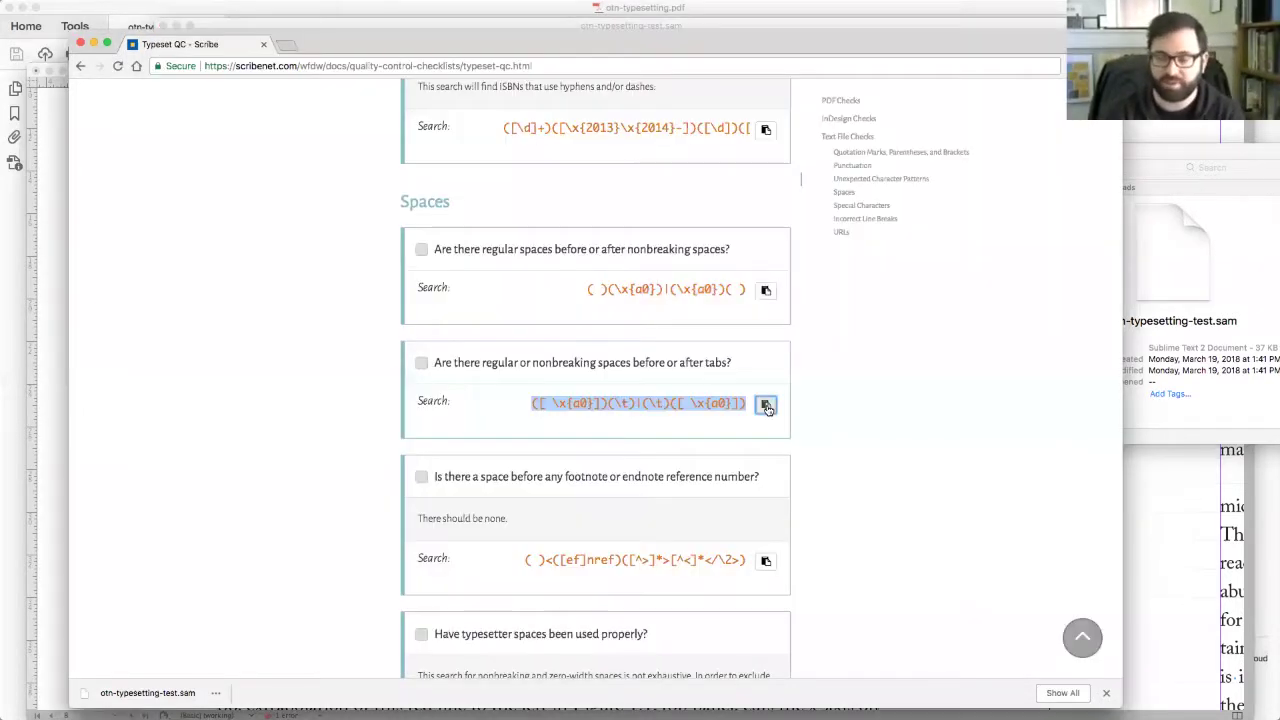
# - Run the footnote reference spacing search on the file
pyautogui.click(766, 562)
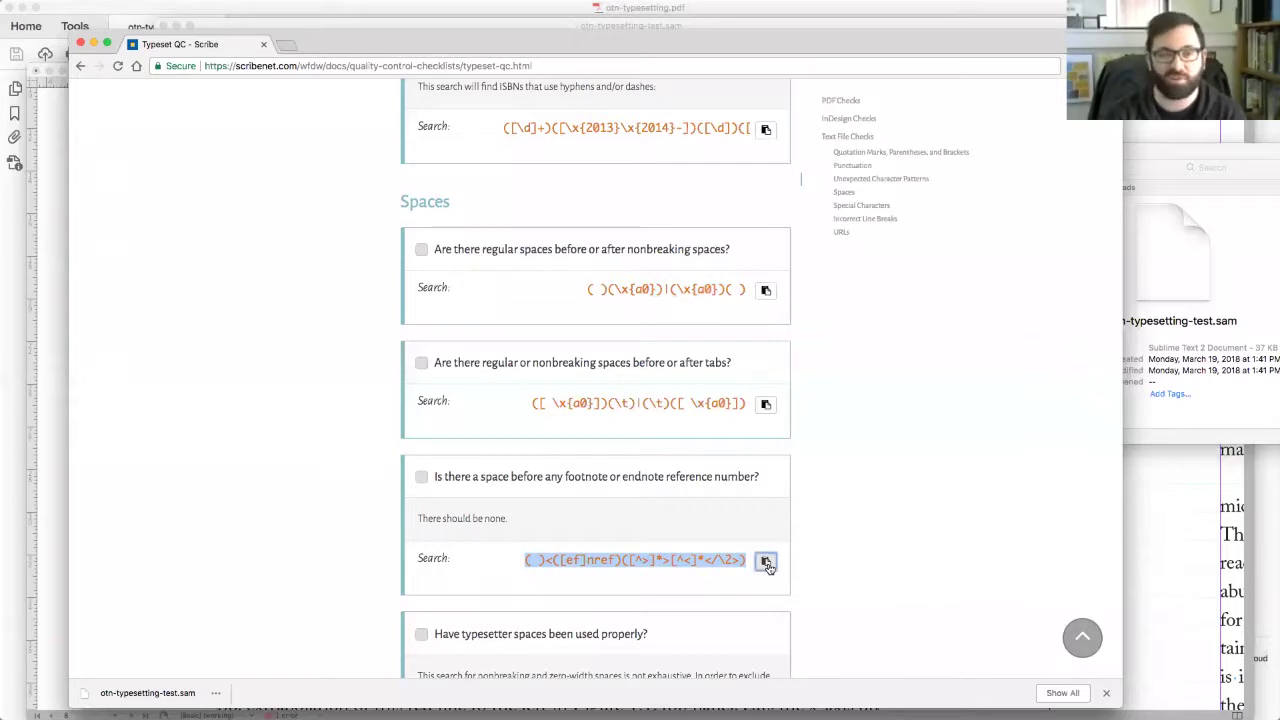
pyautogui.press('super+Tab')
pyautogui.press('super+v')
pyautogui.press('Return')
pyautogui.press('super+Tab')
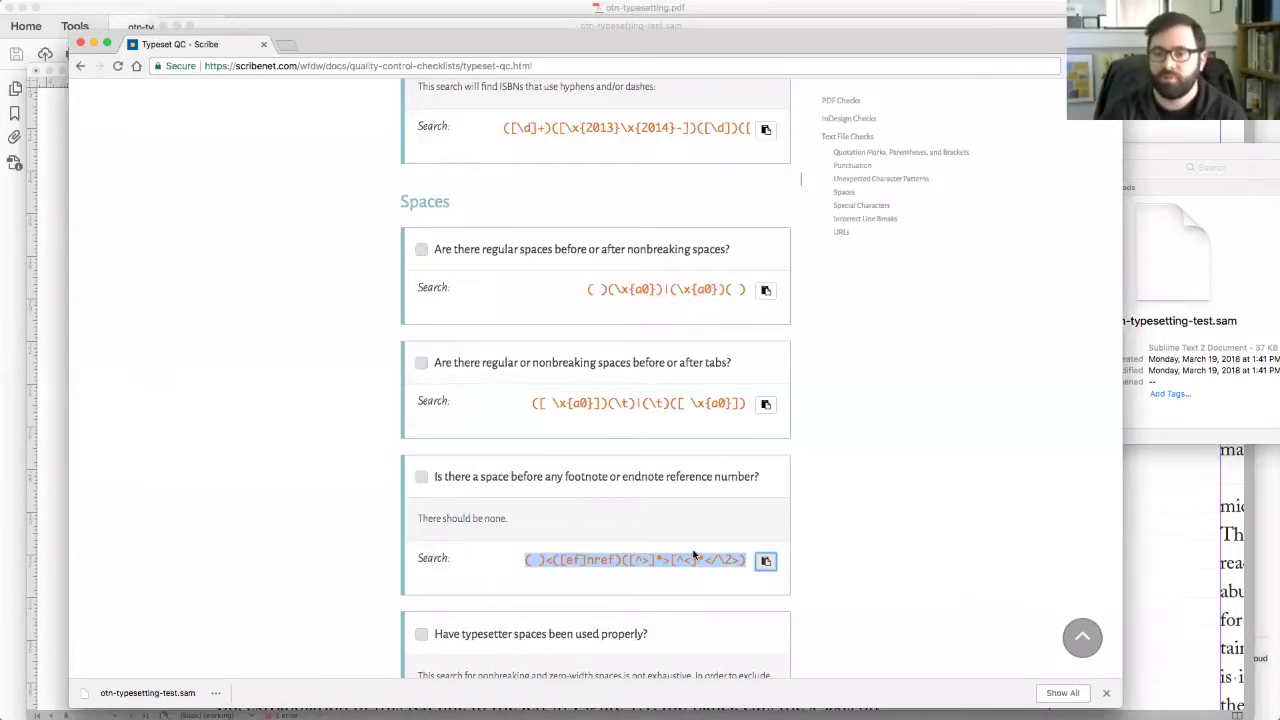
# - Search for typesetter spaces, which matches 'Figure 1.2'
pyautogui.scroll(-5, 874, 537)
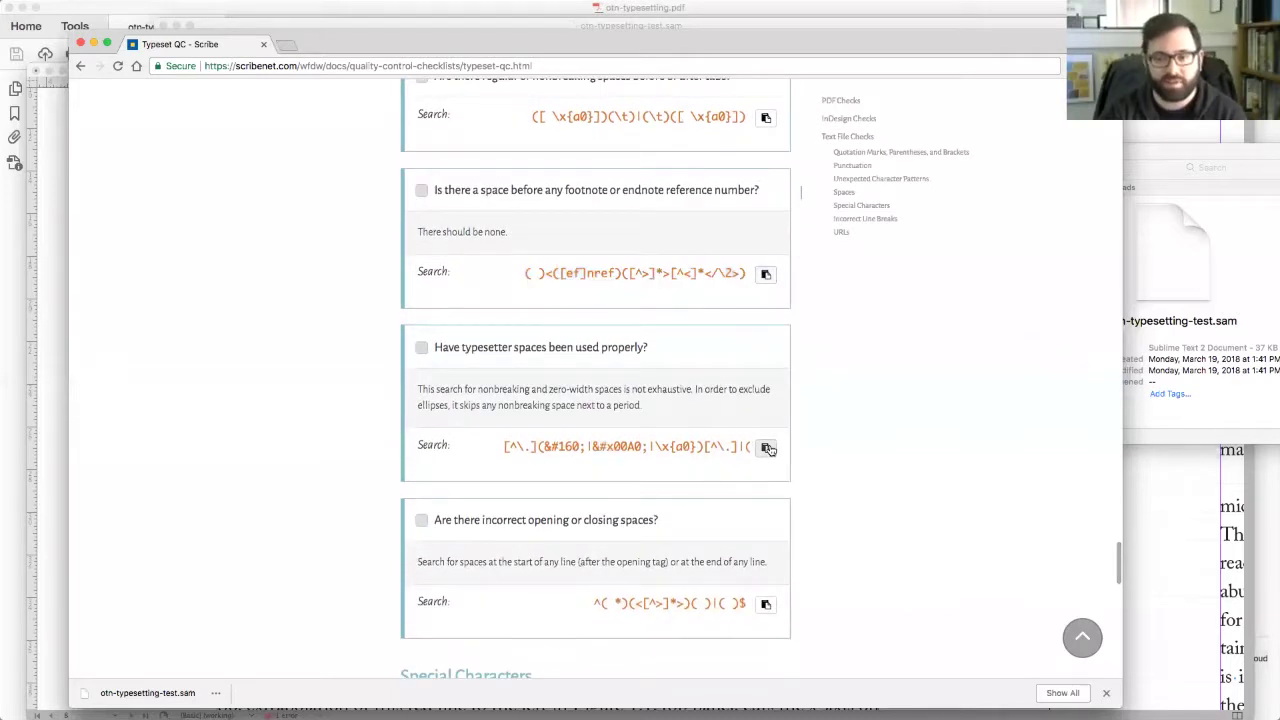
pyautogui.click(766, 448)
pyautogui.press('super+Tab')
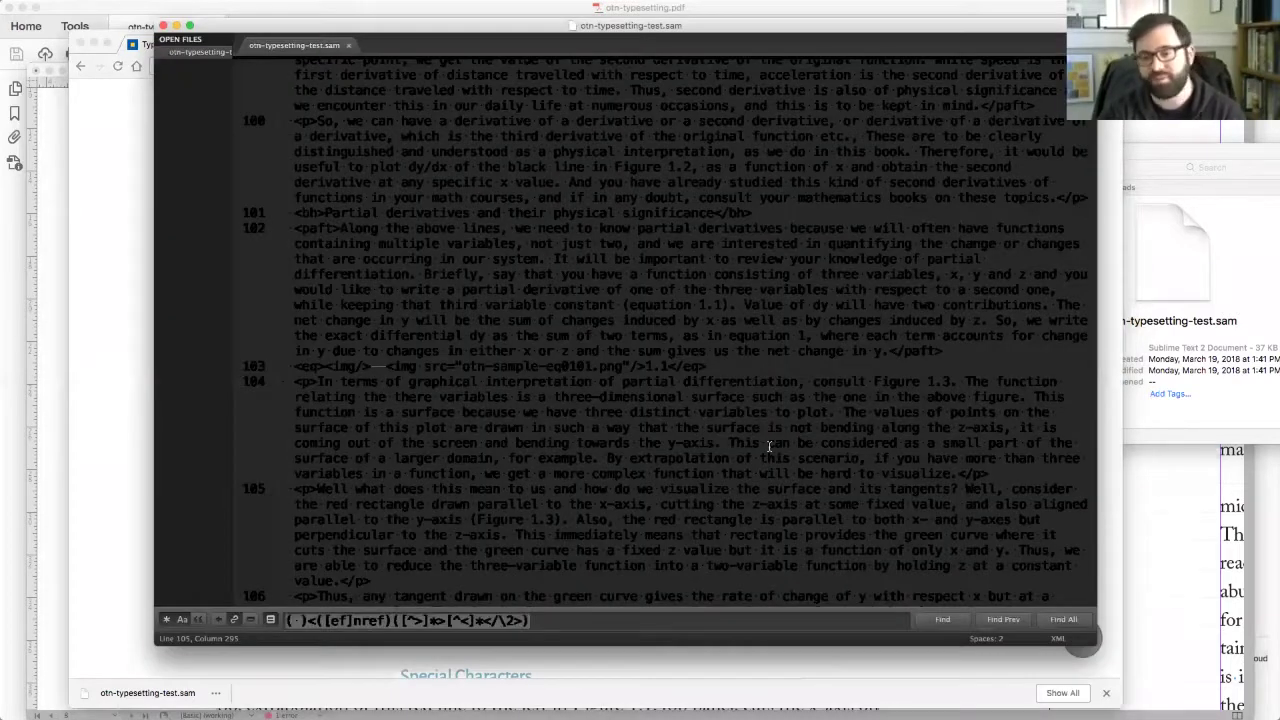
pyautogui.press('super+v')
pyautogui.press('Return')
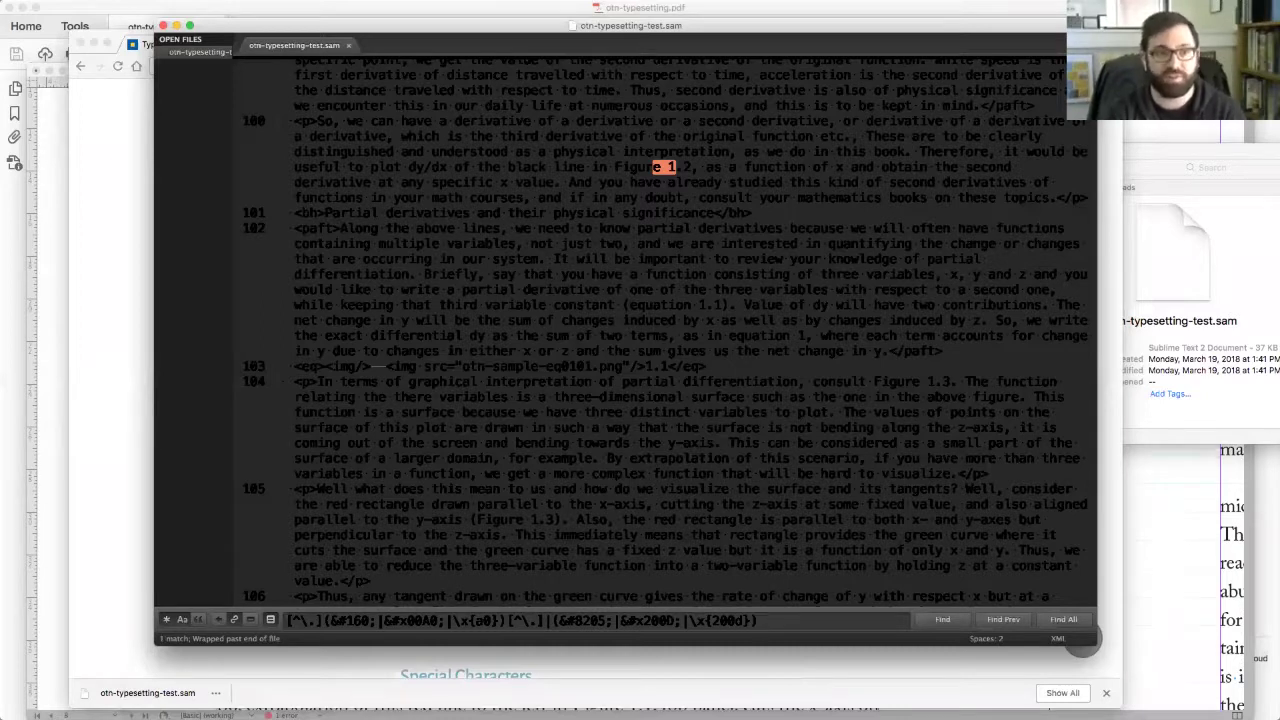
pyautogui.press('super+Tab')
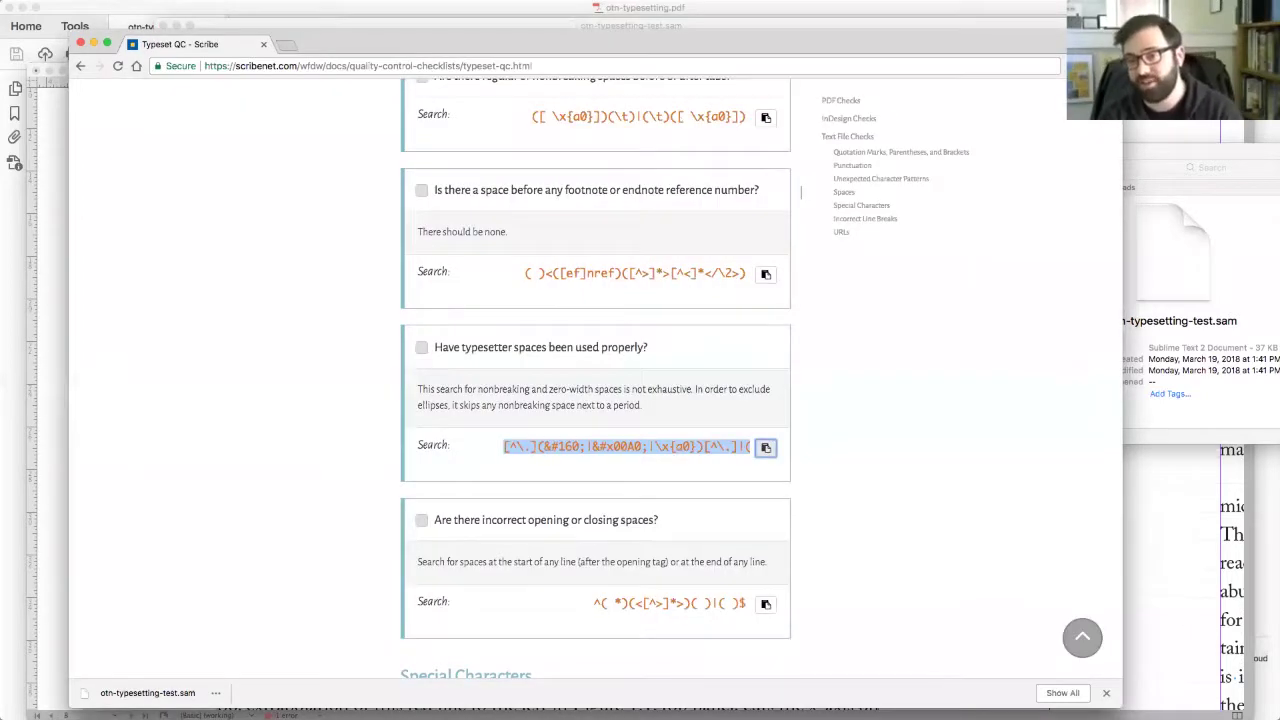
# - Run the opening/closing-spaces search and inspect the stray space after <ctoc> on line 49
pyautogui.scroll(-3, 768, 450)
pyautogui.click(766, 456)
pyautogui.press('super+Tab')
pyautogui.press('super+v')
pyautogui.press('Return')
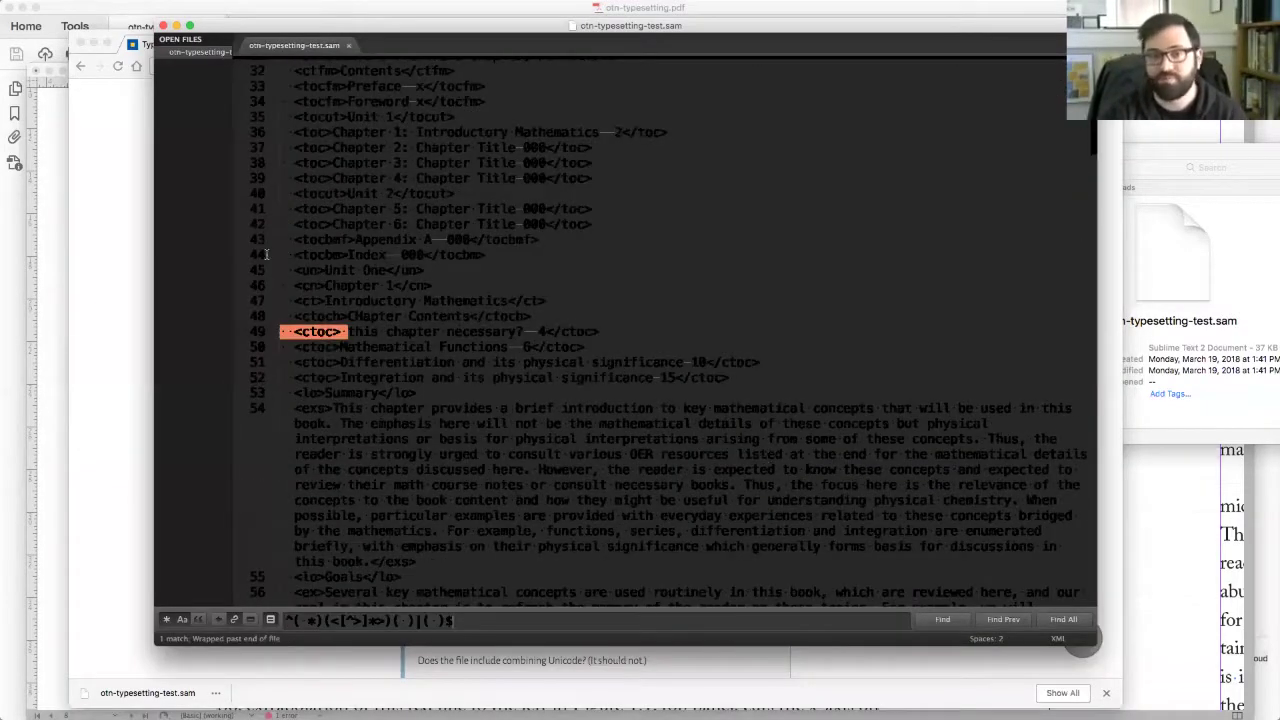
pyautogui.click(344, 331)
pyautogui.scroll(-1, 344, 327)
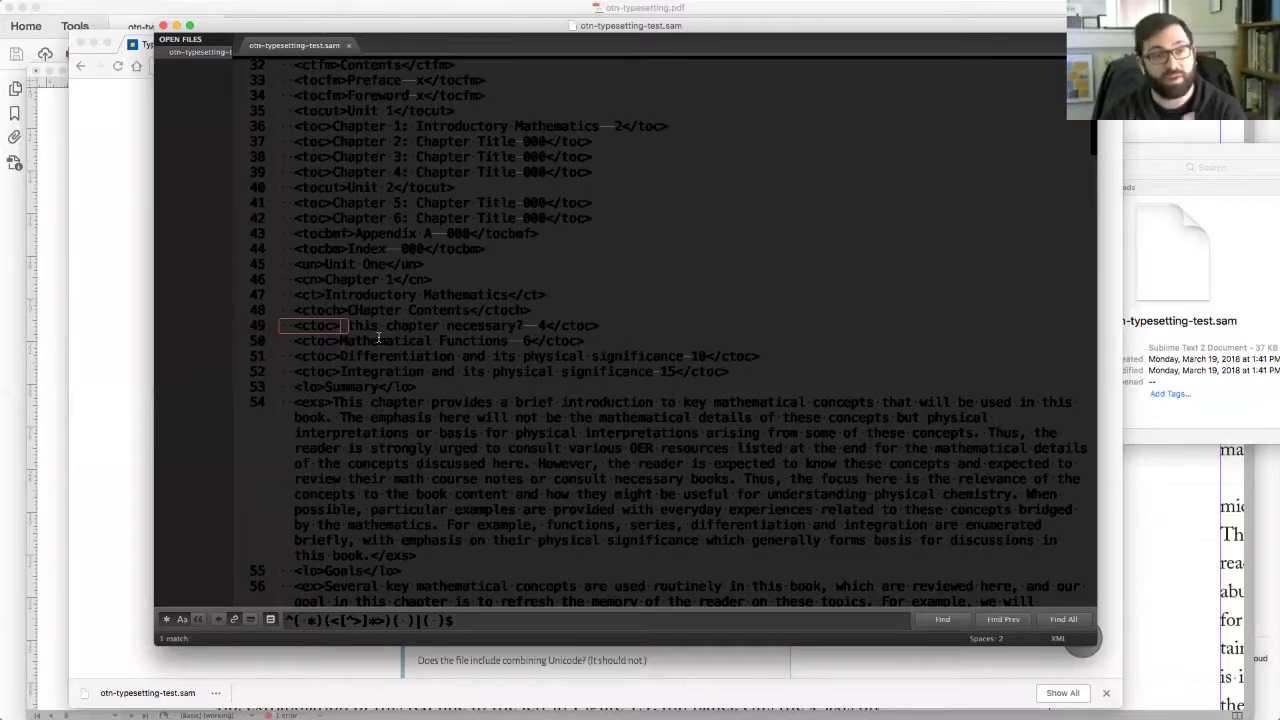
# - In InDesign, navigate to the Chapter 1 opener spread and its Chapter Contents box
pyautogui.press('super+Tab')
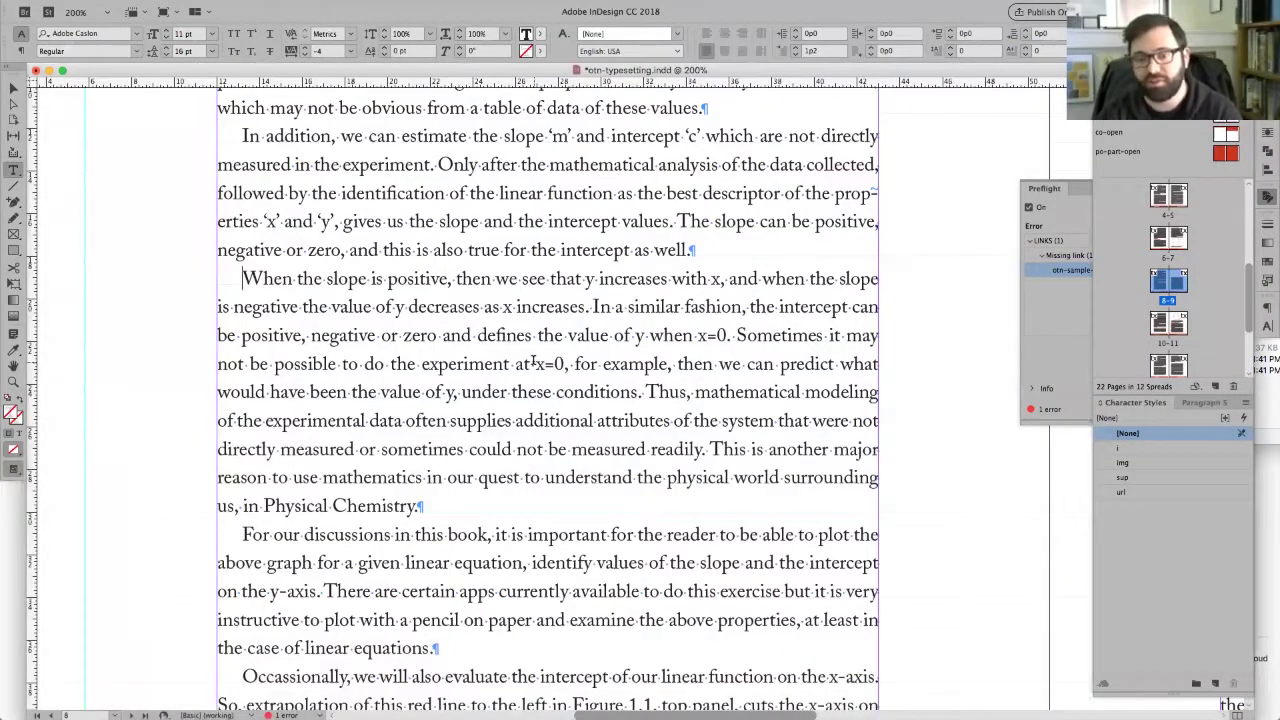
pyautogui.press('super+minus')
pyautogui.press('super+minus')
pyautogui.press('super+minus')
pyautogui.scroll(2, 533, 363)
pyautogui.press('Escape')
pyautogui.press('super+shift+Page_Up')
pyautogui.hotkey('alt', 'pagedown')
pyautogui.hotkey('alt', 'pagedown')
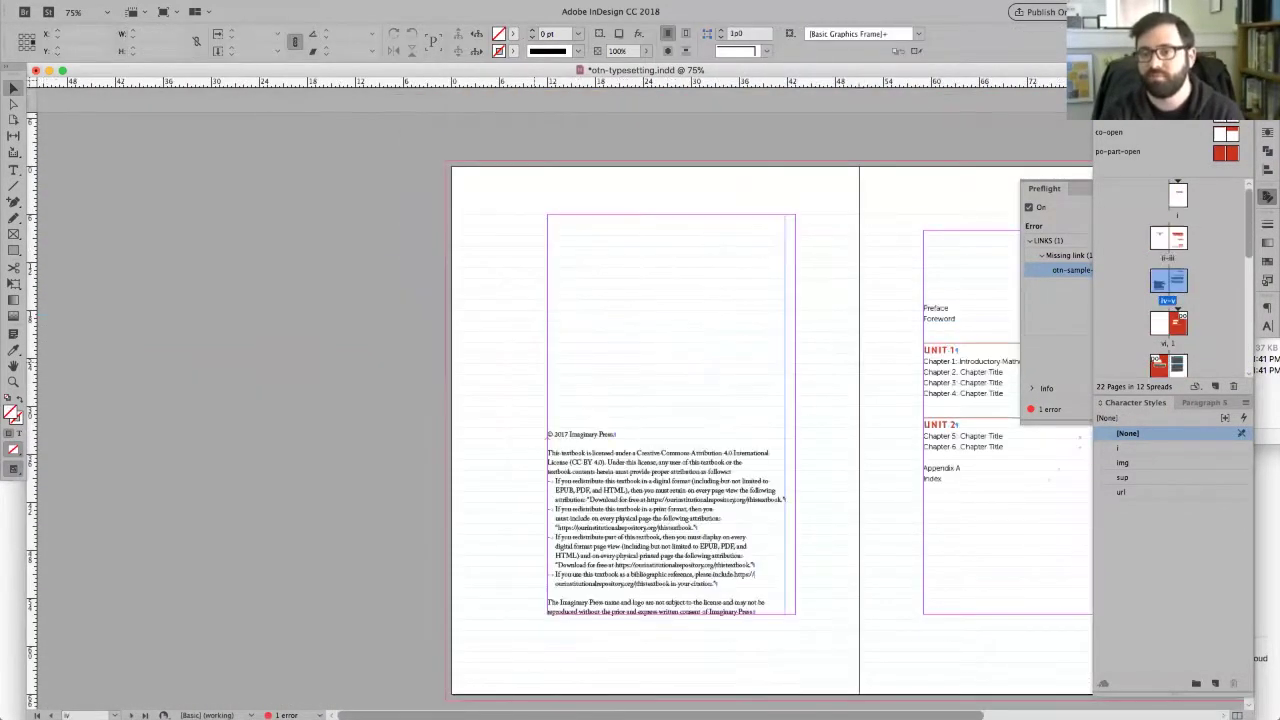
pyautogui.press('super+equal')
pyautogui.press('super+equal')
pyautogui.press('super+equal')
pyautogui.press('super+equal')
pyautogui.press('super+equal')
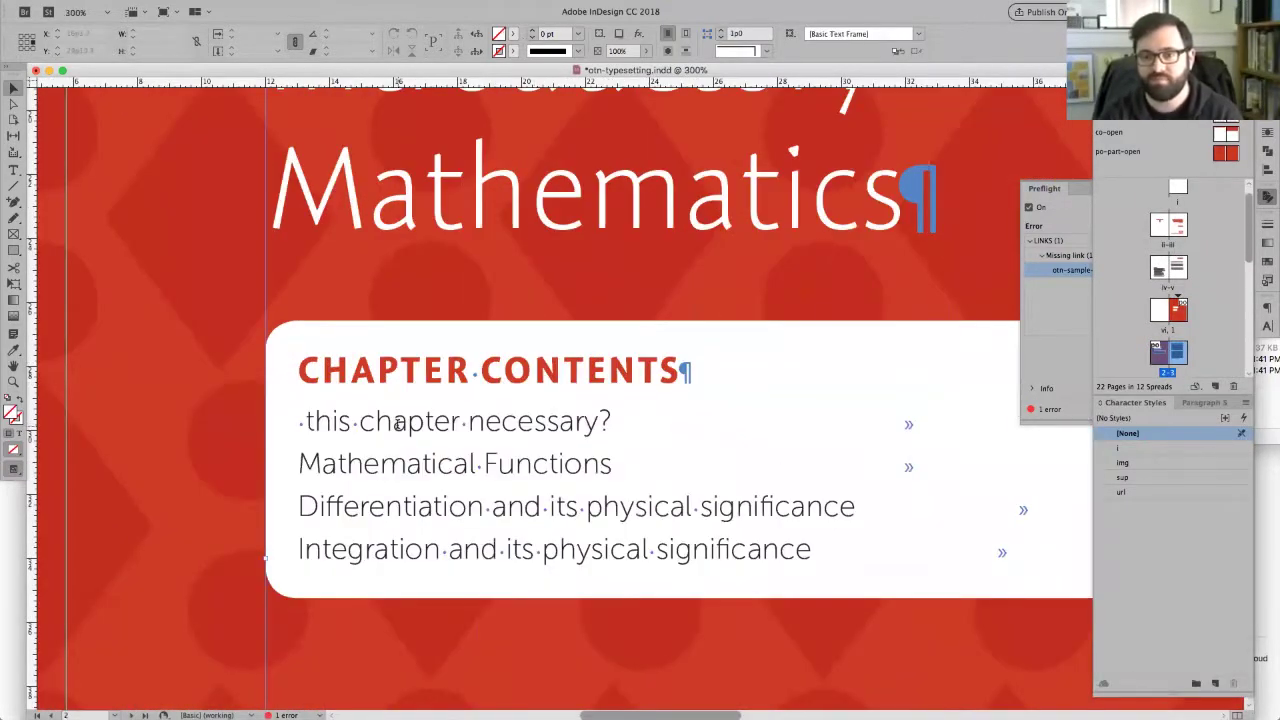
pyautogui.doubleClick(365, 421)
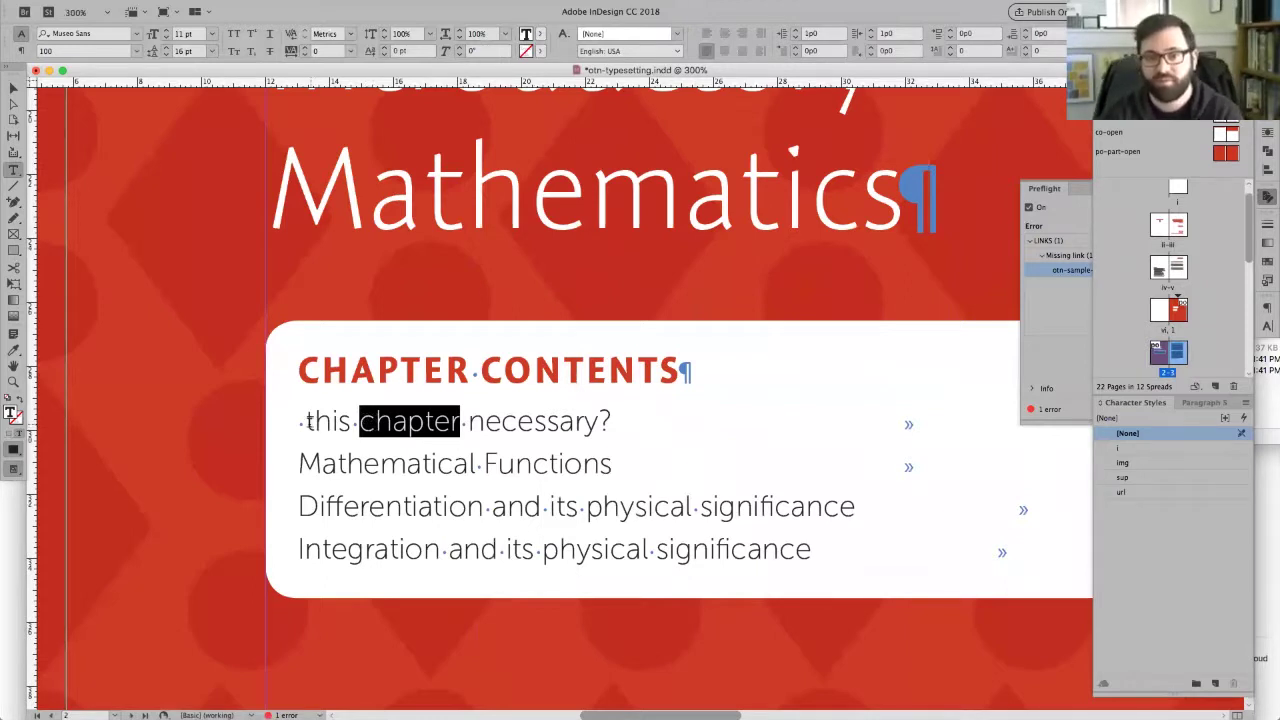
pyautogui.click(306, 421)
pyautogui.press('super+0')
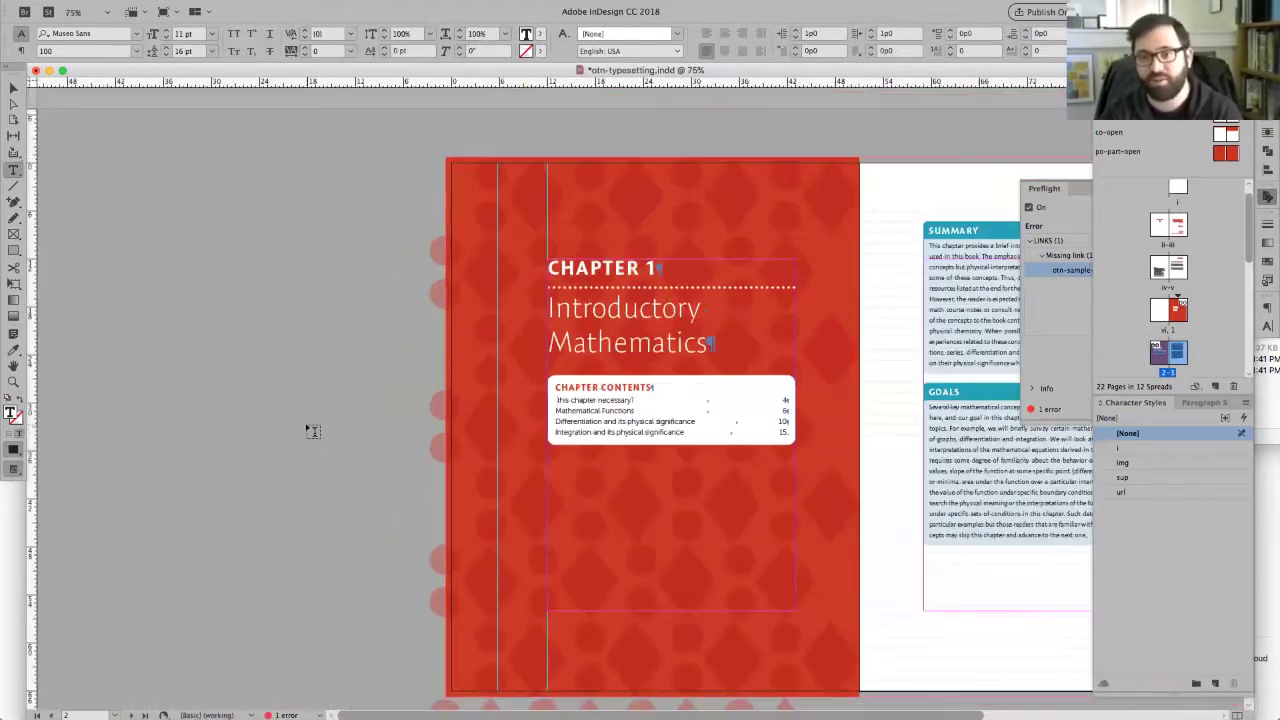
pyautogui.press('pagedown')
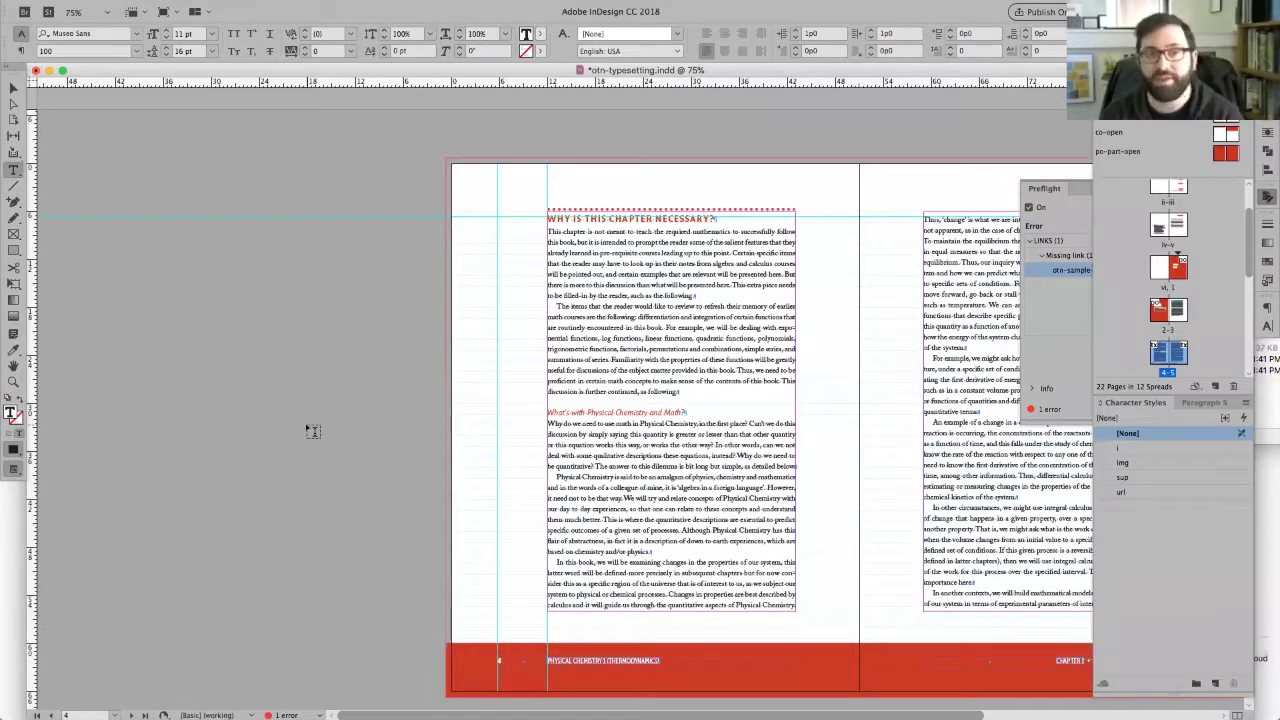
# - Insert 'Why is' so the first contents entry reads 'Why is this chapter necessary?'
pyautogui.click(385, 429)
pyautogui.scroll(10, 472, 364)
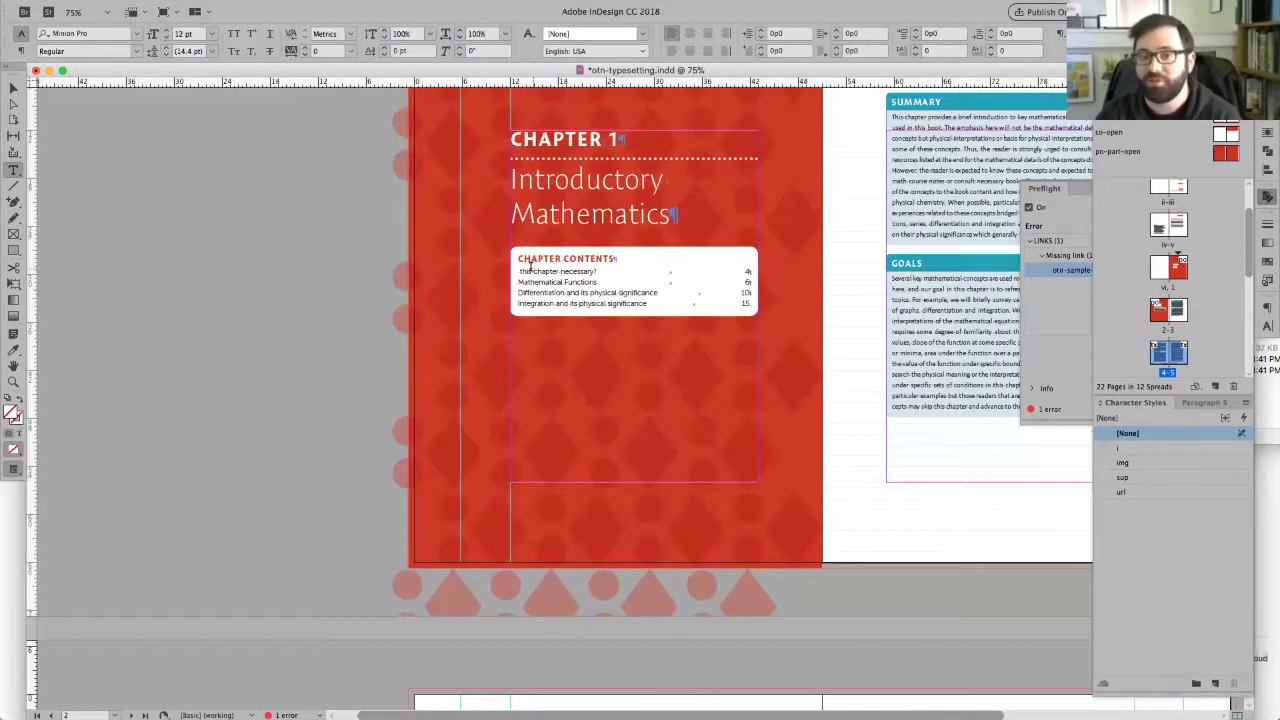
pyautogui.click(528, 265)
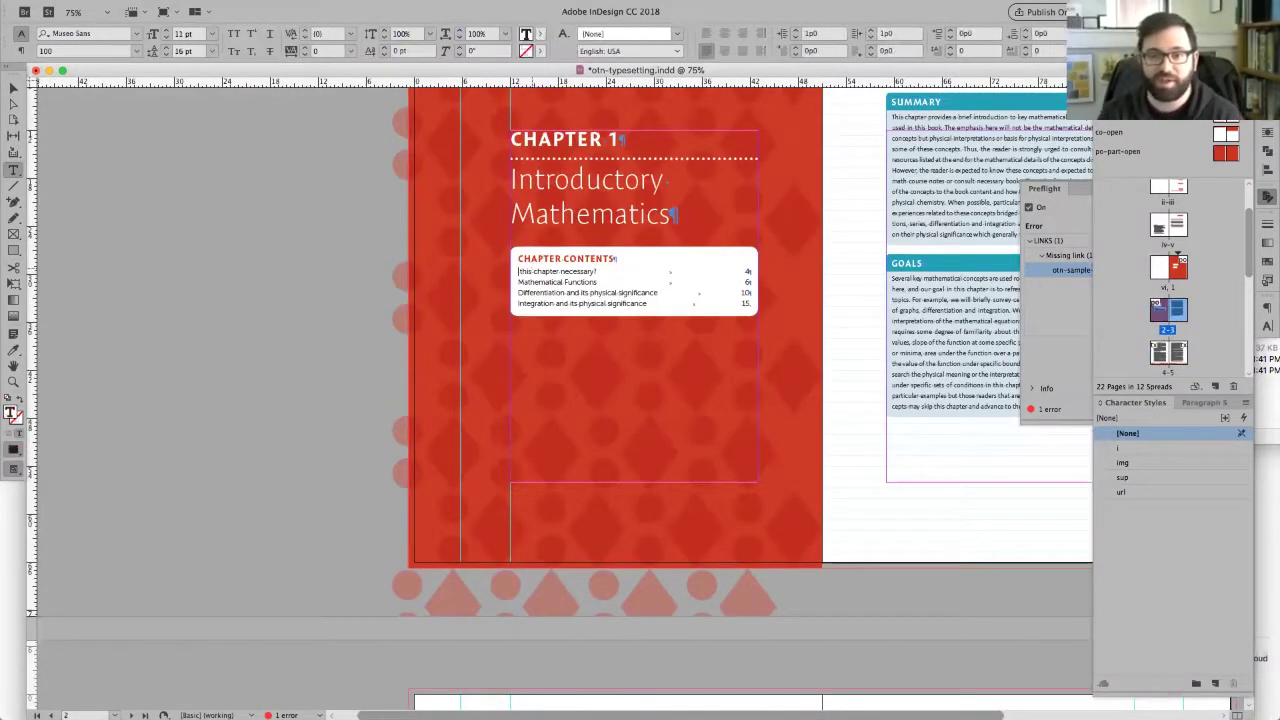
pyautogui.press('super+equal')
pyautogui.press('super+equal')
pyautogui.press('super+equal')
pyautogui.press('super+equal')
pyautogui.write('Why is')
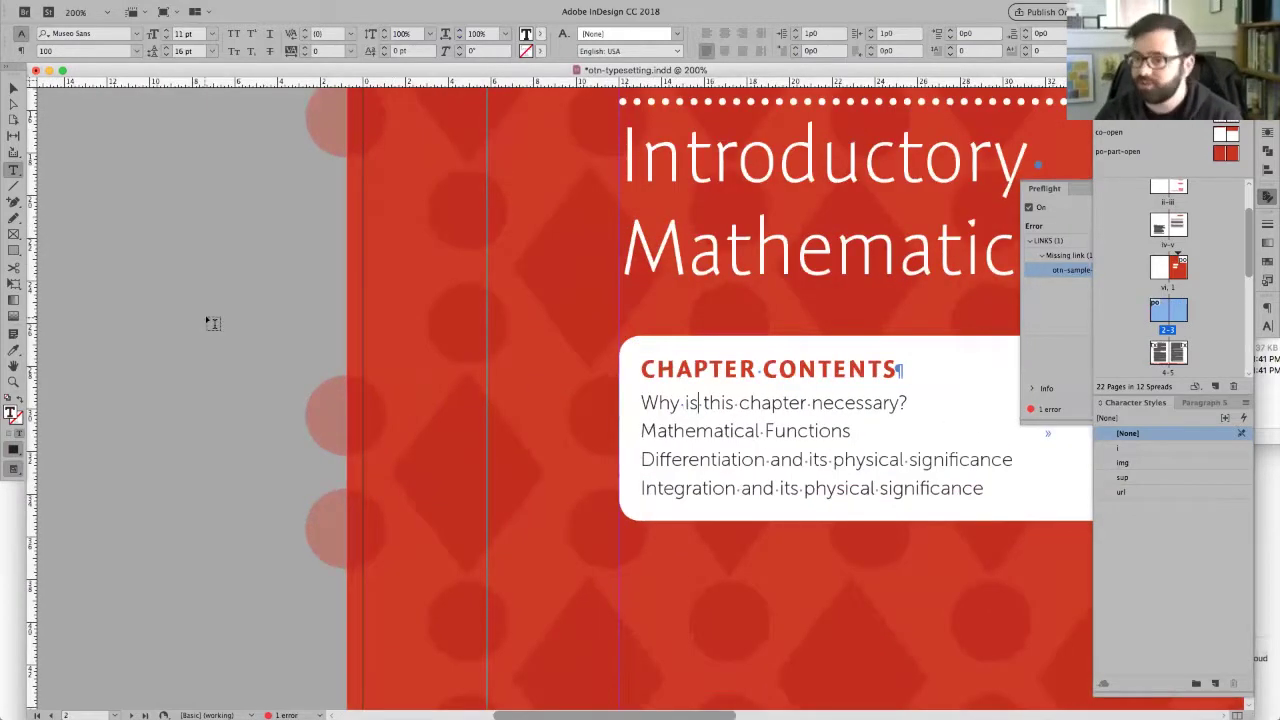
pyautogui.press('Escape')
pyautogui.press('super+0')
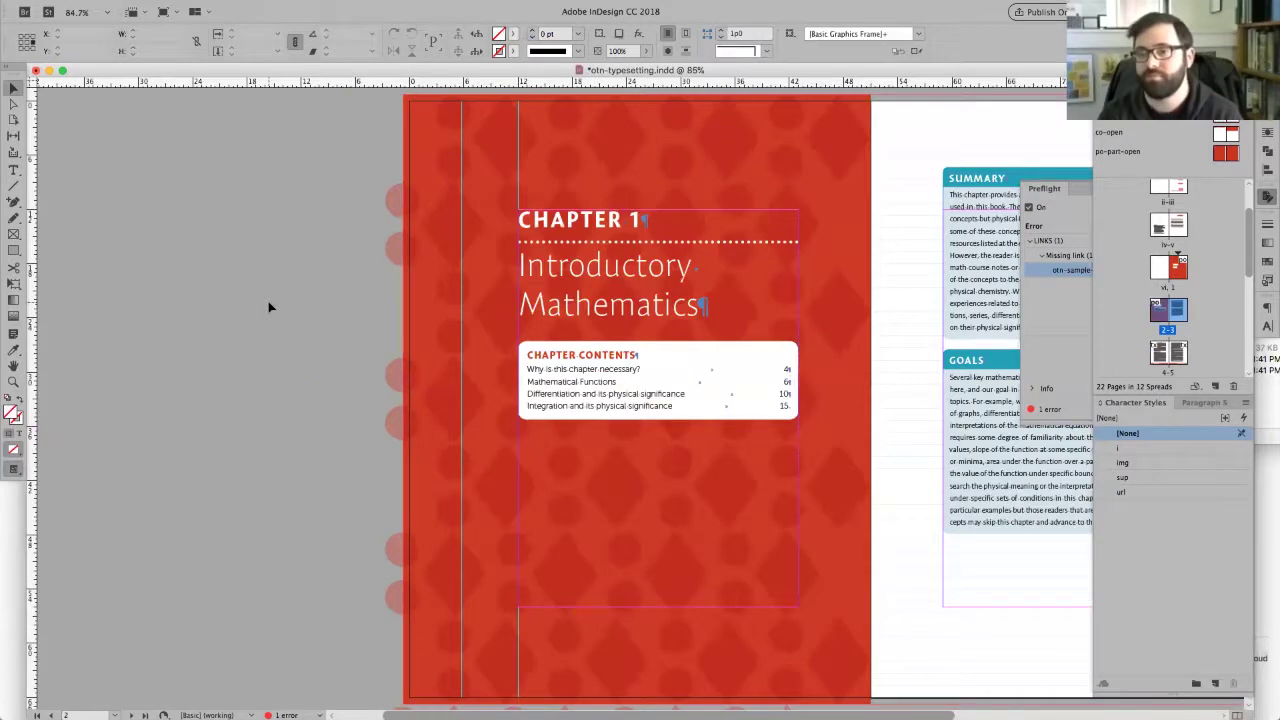
pyautogui.press('super+Tab')
pyautogui.press('super+Tab')
pyautogui.press('super+shift+Tab')
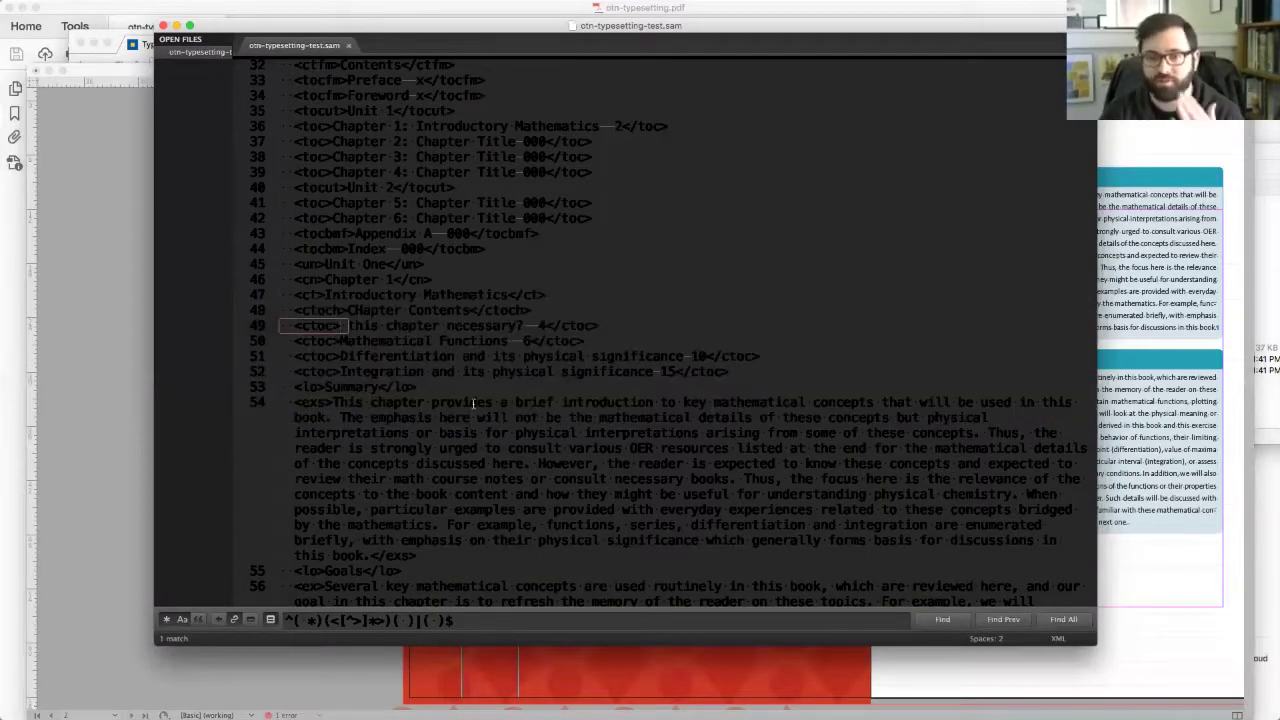
# - Scroll the Typeset QC checklist past Special Characters to the Incorrect Line Breaks and URLs checks
pyautogui.press('super+Tab')
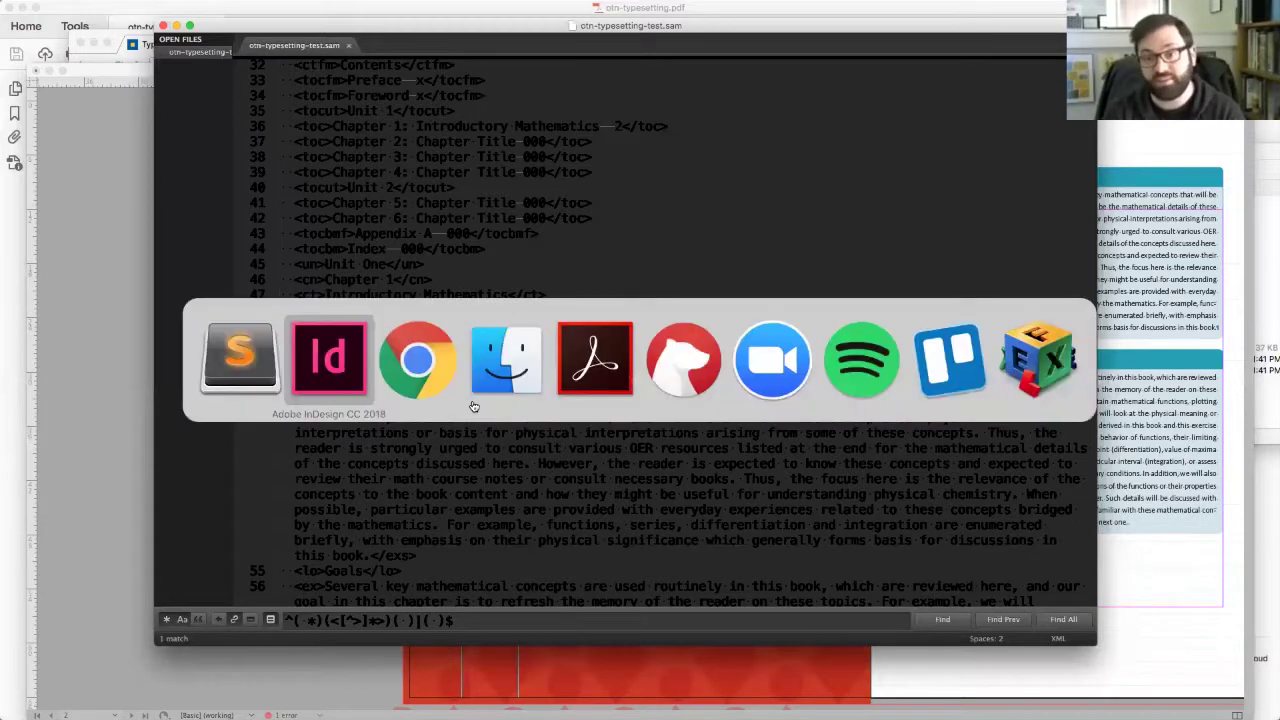
pyautogui.press('super+Tab')
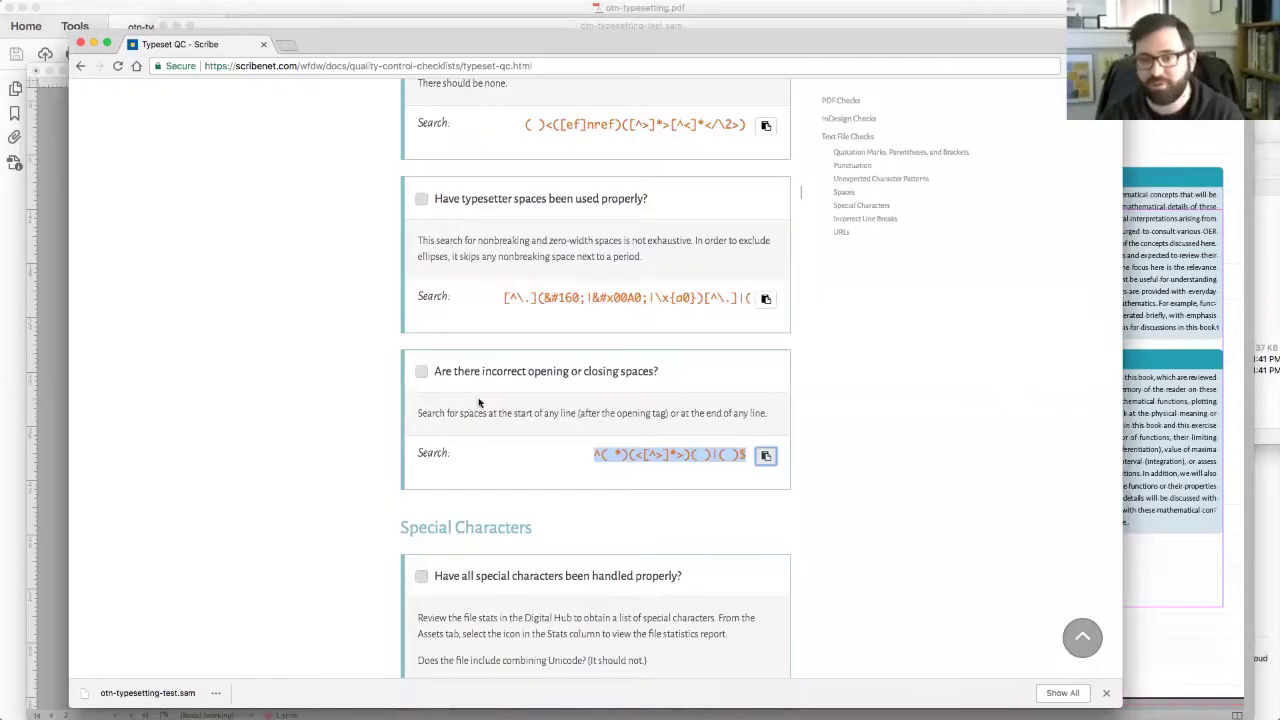
pyautogui.scroll(-5, 478, 401)
pyautogui.scroll(-2, 478, 401)
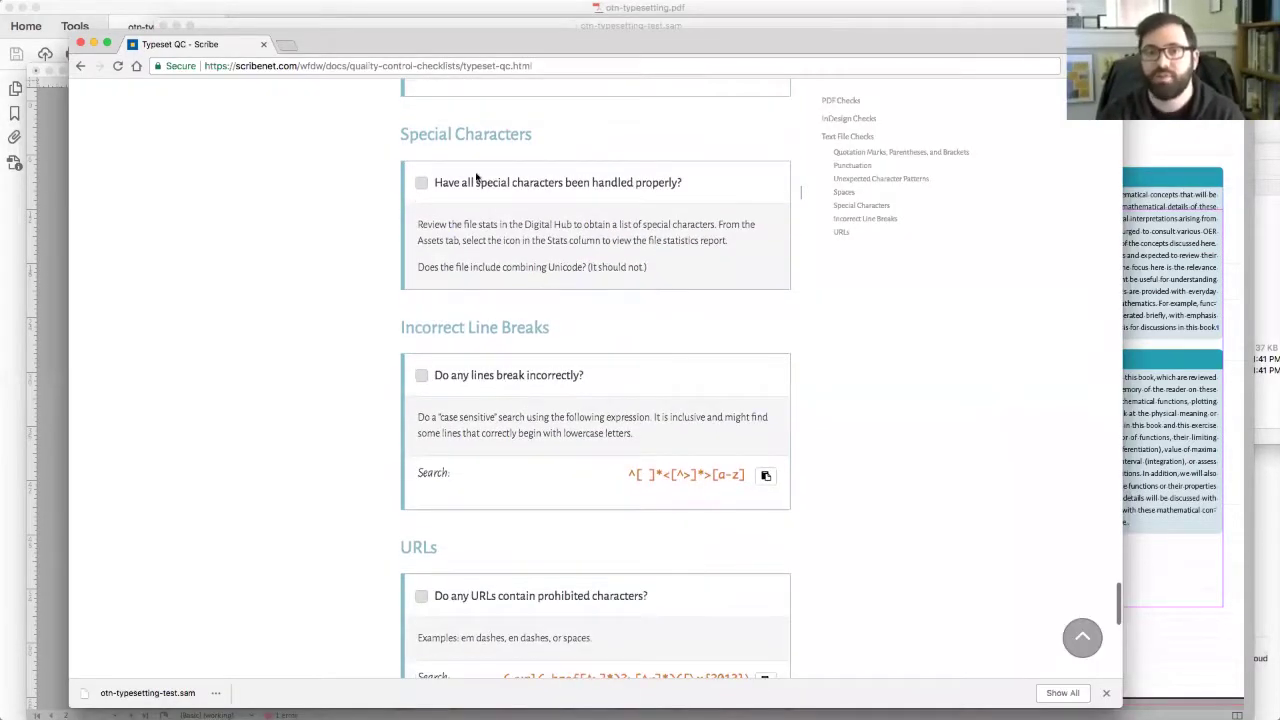
pyautogui.moveTo(464, 224); pyautogui.dragTo(612, 224)
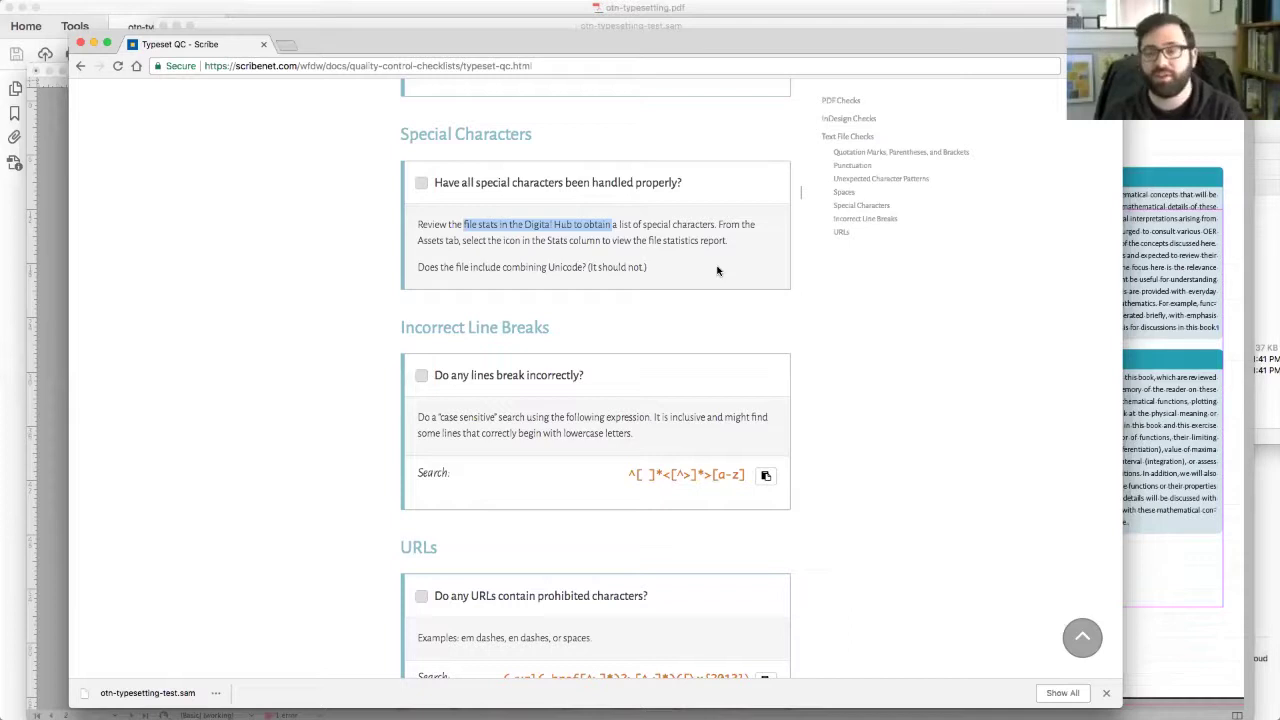
pyautogui.scroll(-3, 925, 362)
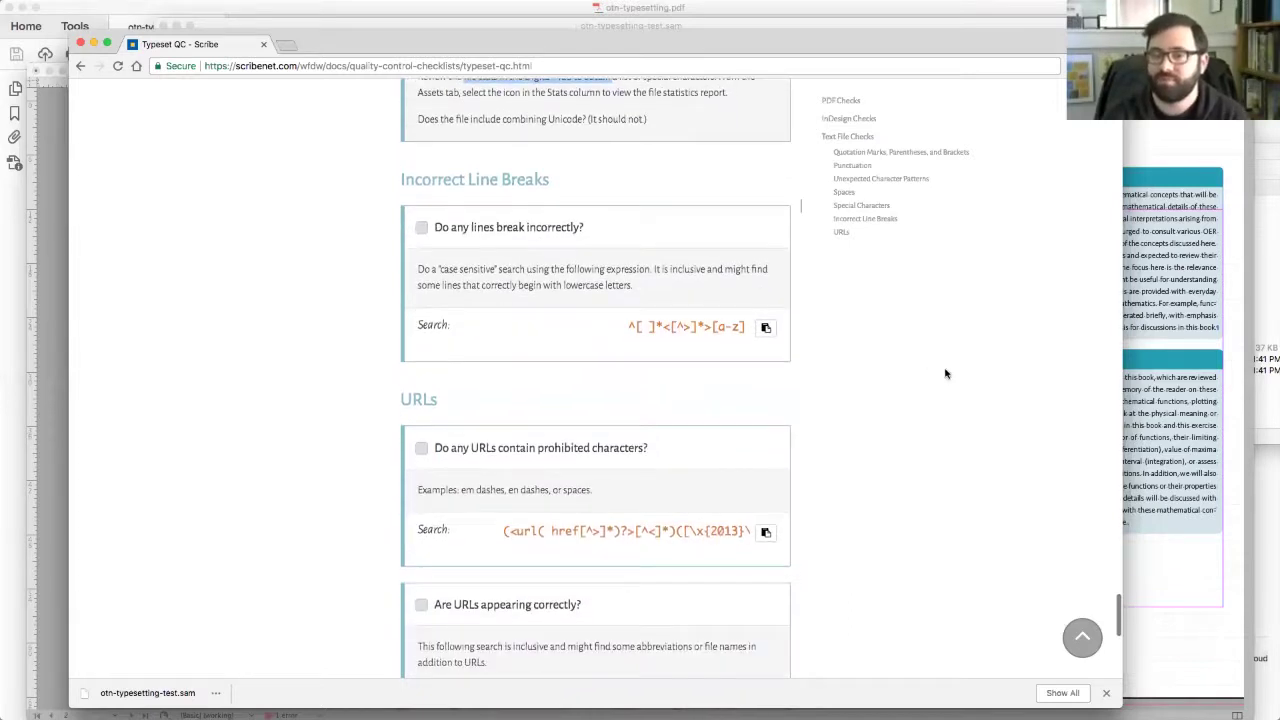
# - Run the incorrect-line-break search, inspect the line 54 match, and undo a test line break
pyautogui.click(767, 327)
pyautogui.press('super+Tab')
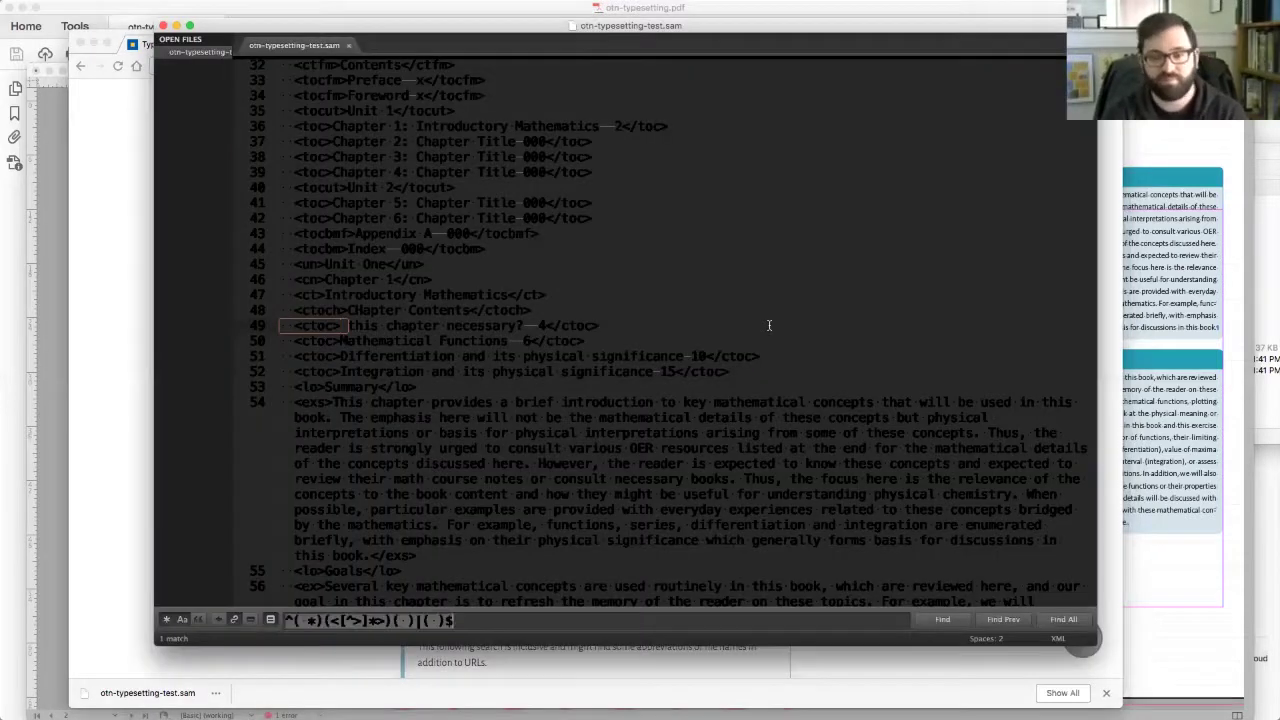
pyautogui.press('super+v')
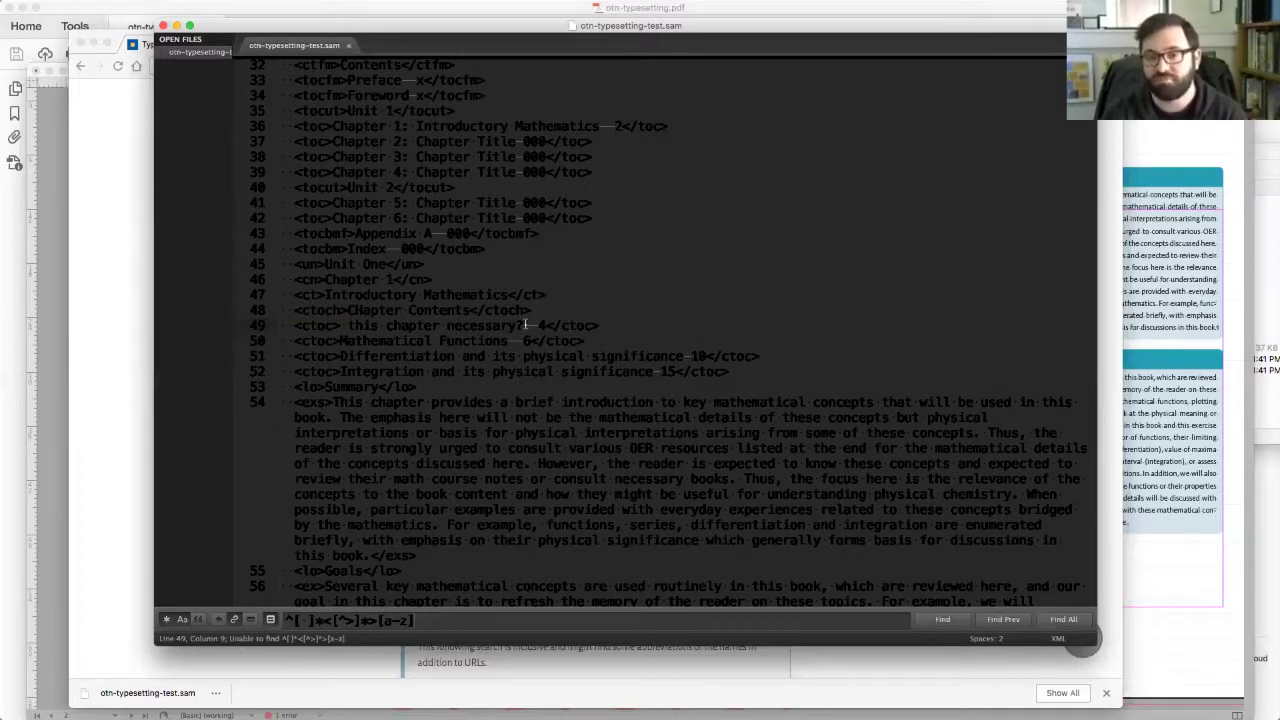
pyautogui.click(354, 322)
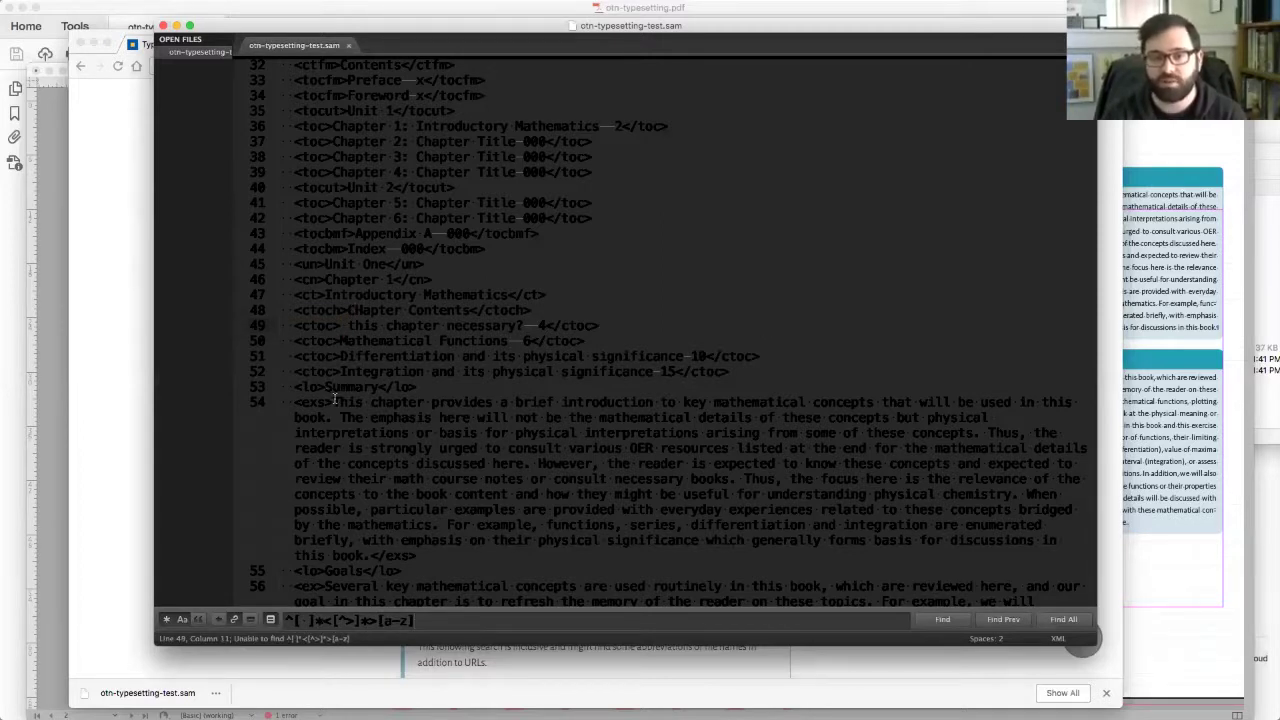
pyautogui.click(336, 400)
pyautogui.press('super+g')
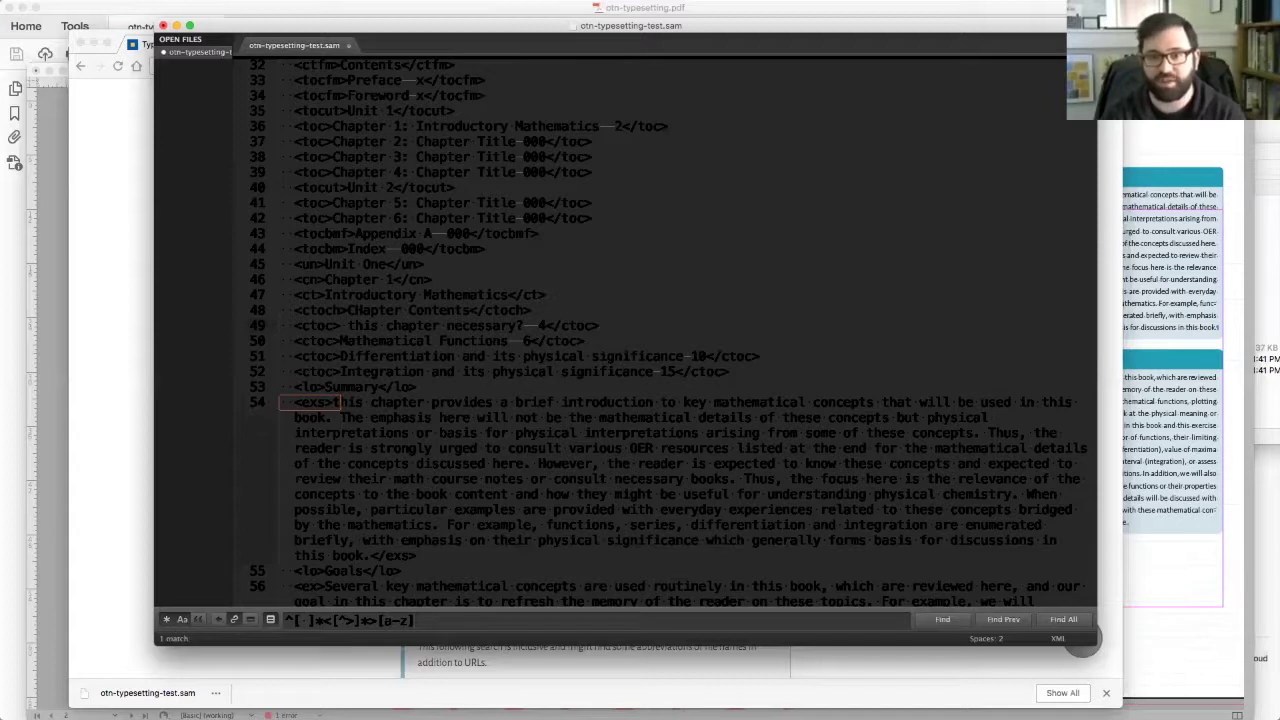
pyautogui.click(930, 621)
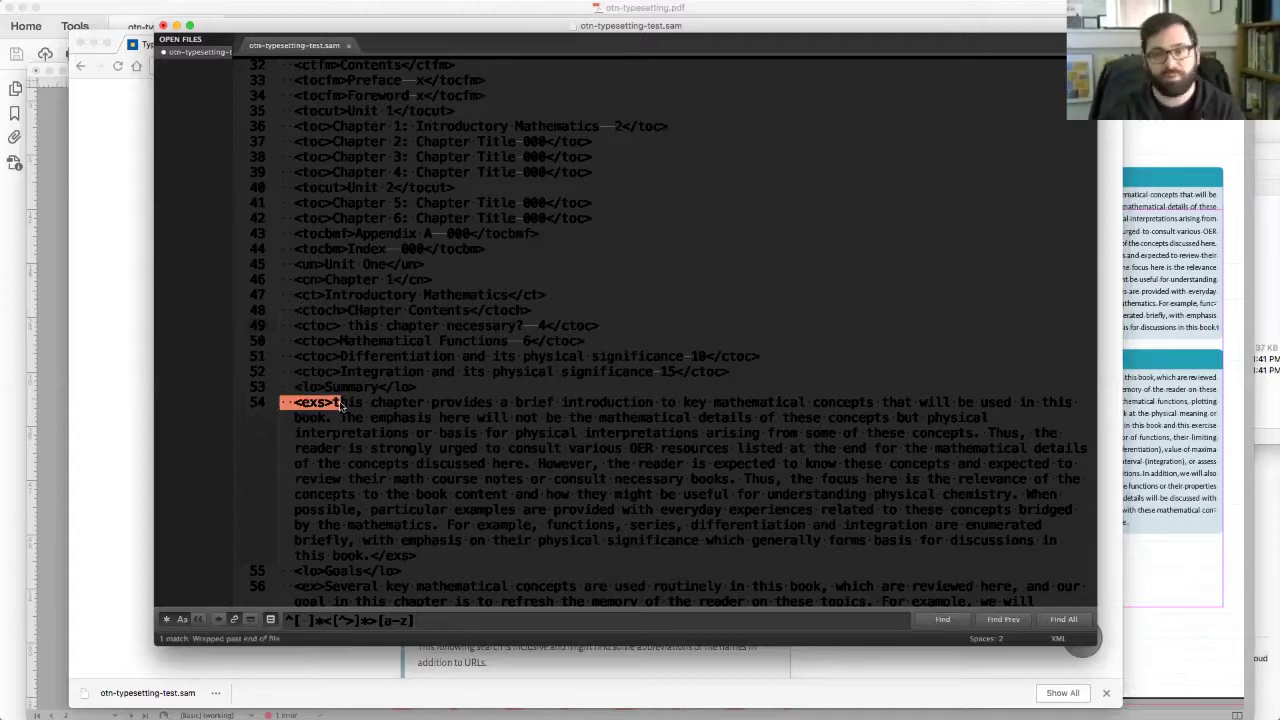
pyautogui.click(614, 462)
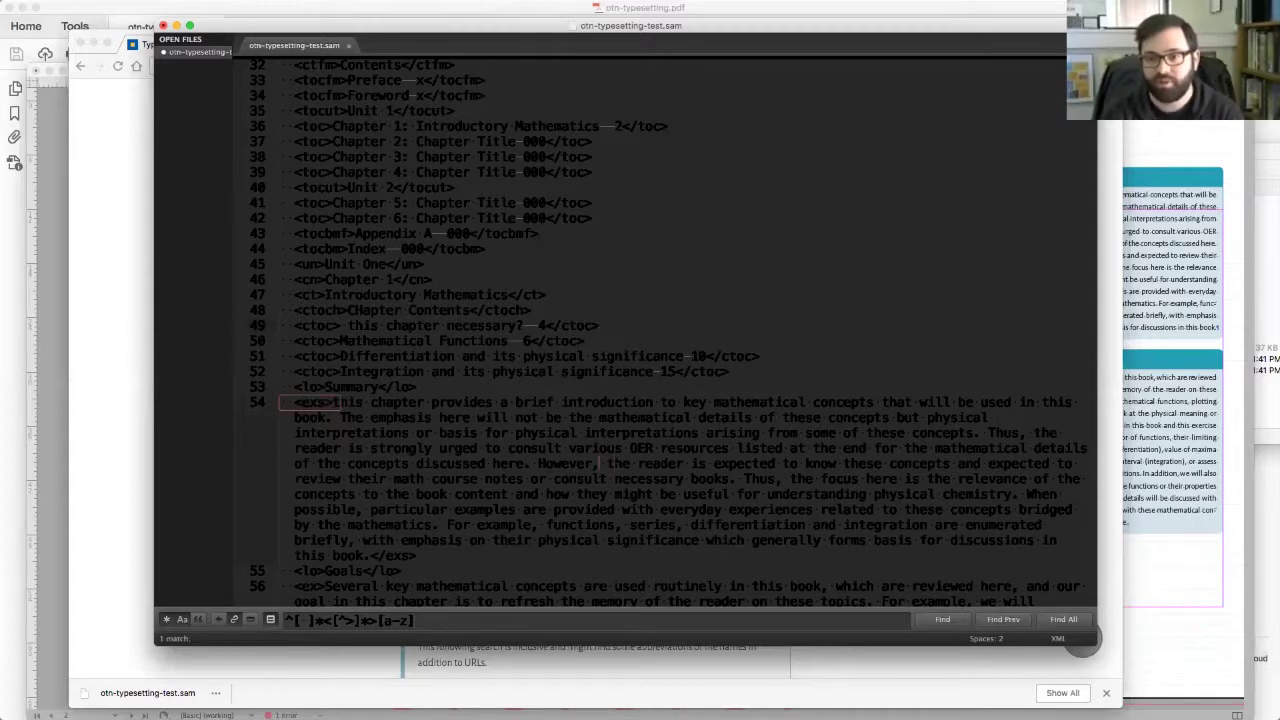
pyautogui.press('Return')
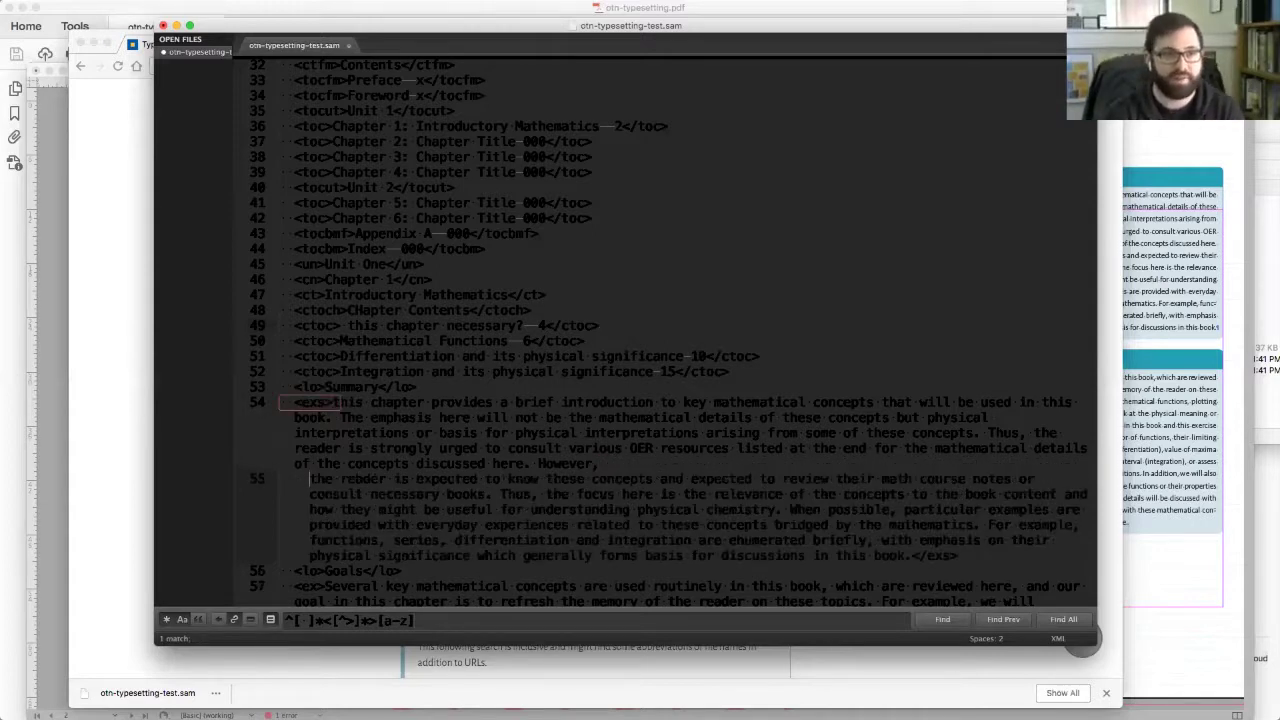
pyautogui.press('super+z')
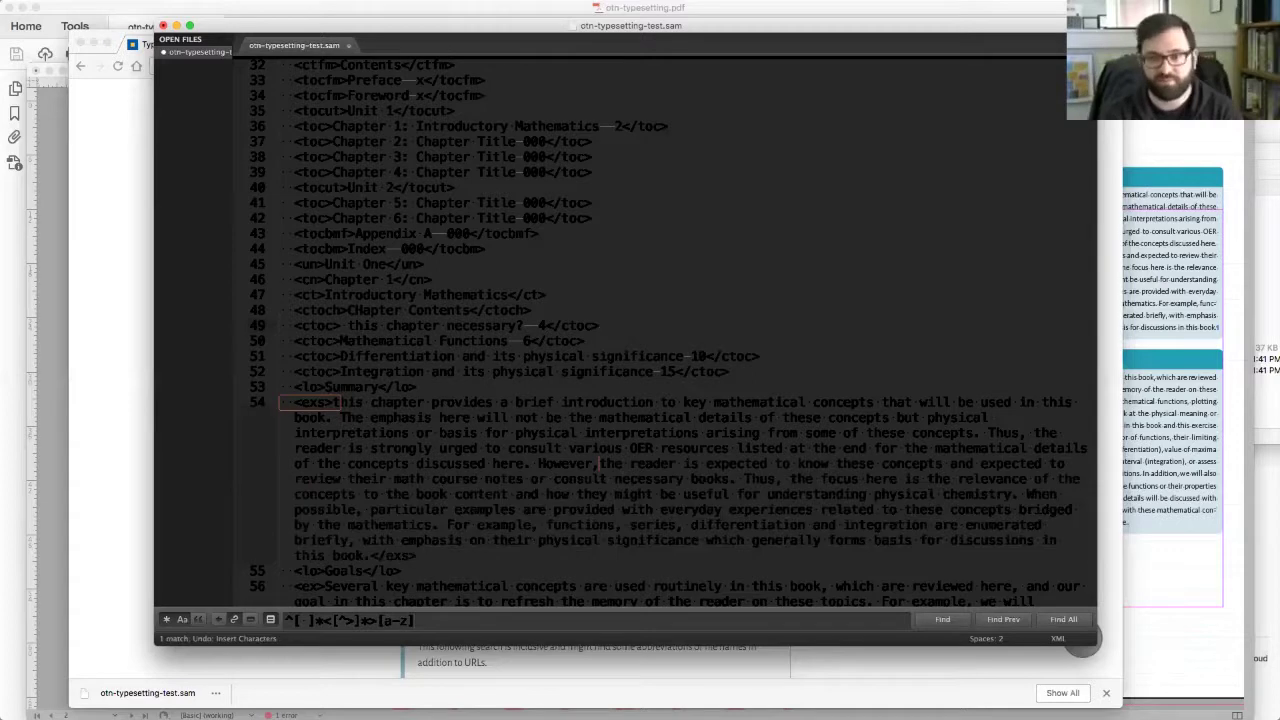
# - Search the file for prohibited en/em-dash characters in URLs; none are found
pyautogui.press('super+Tab')
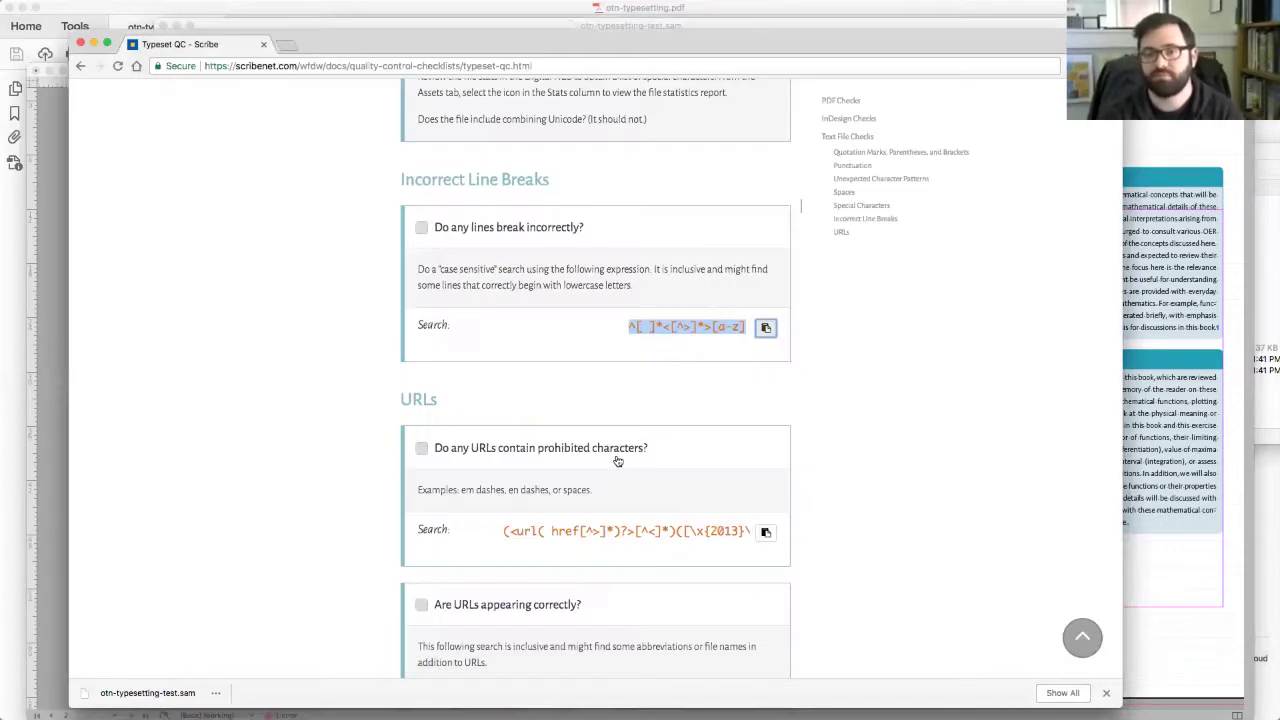
pyautogui.click(766, 533)
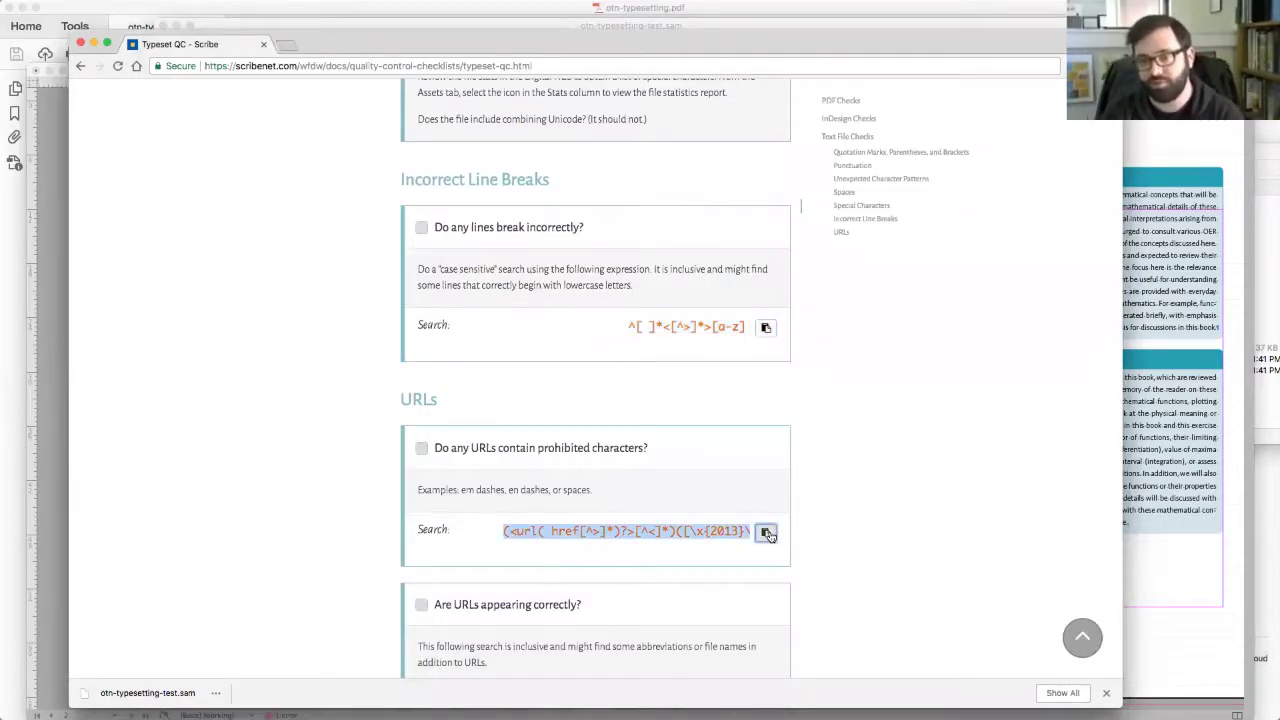
pyautogui.press('super+Tab')
pyautogui.press('super+v')
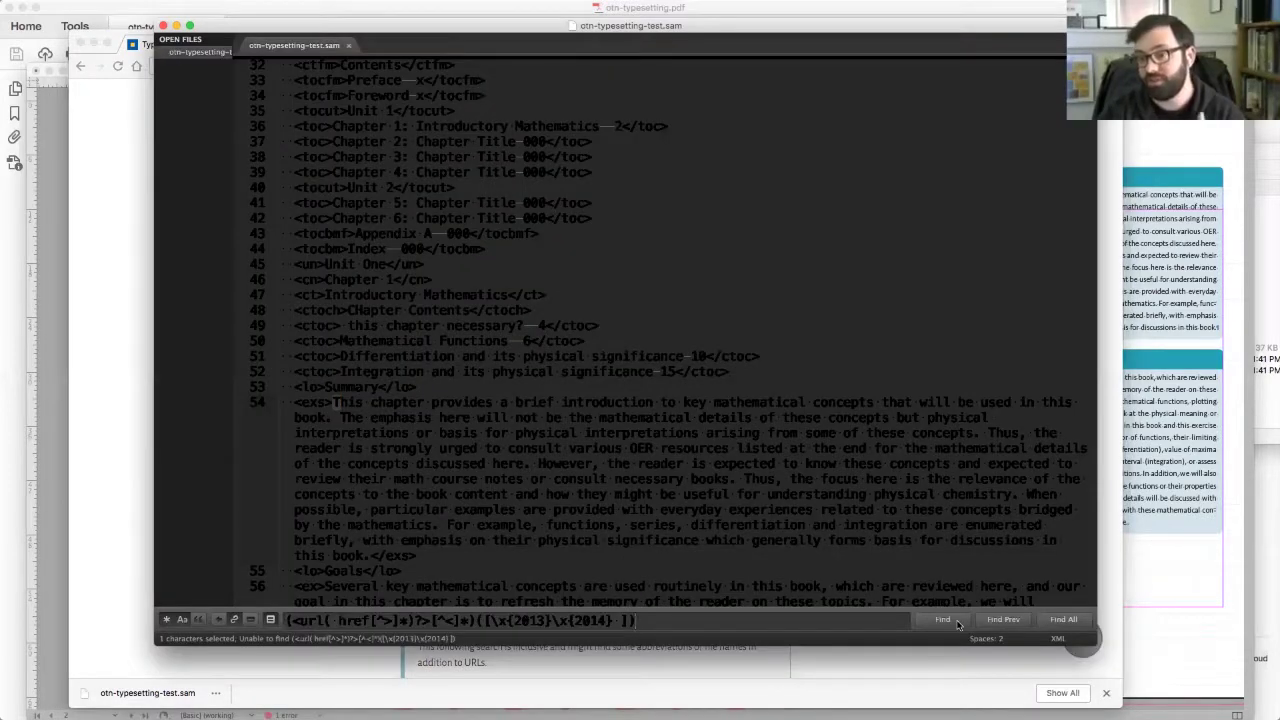
pyautogui.scroll(10, 830, 533)
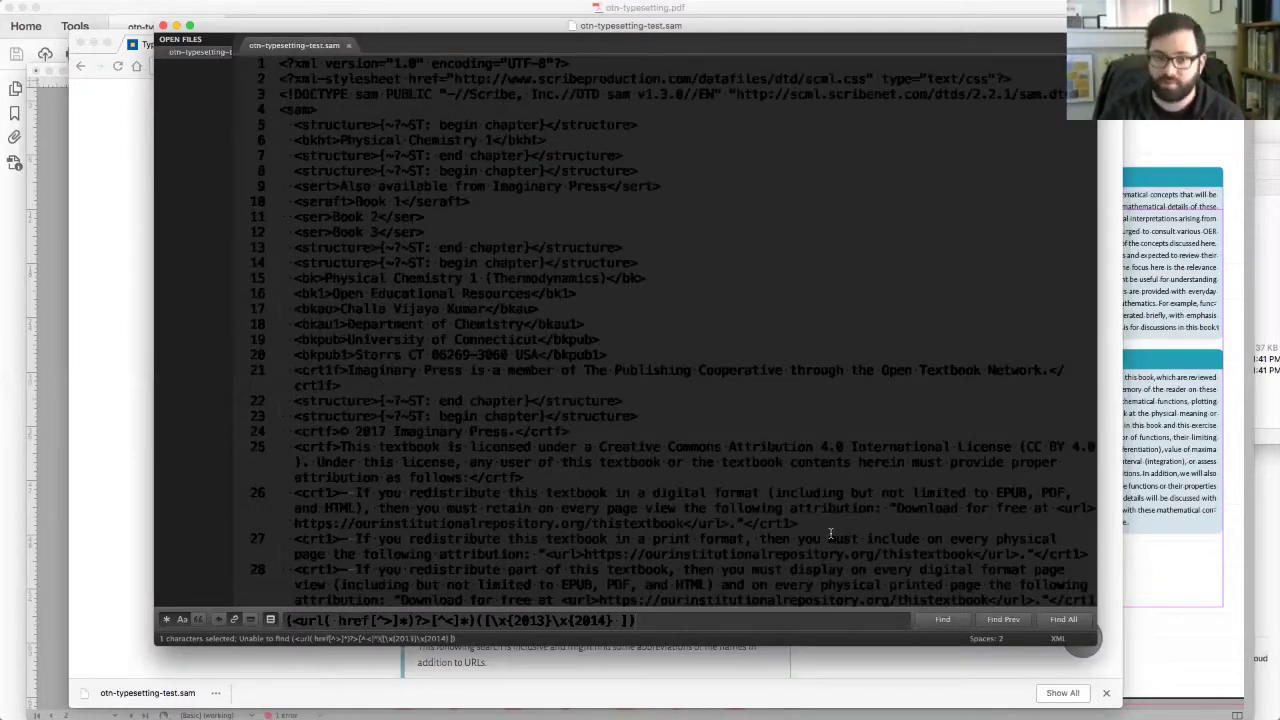
pyautogui.scroll(-2, 830, 535)
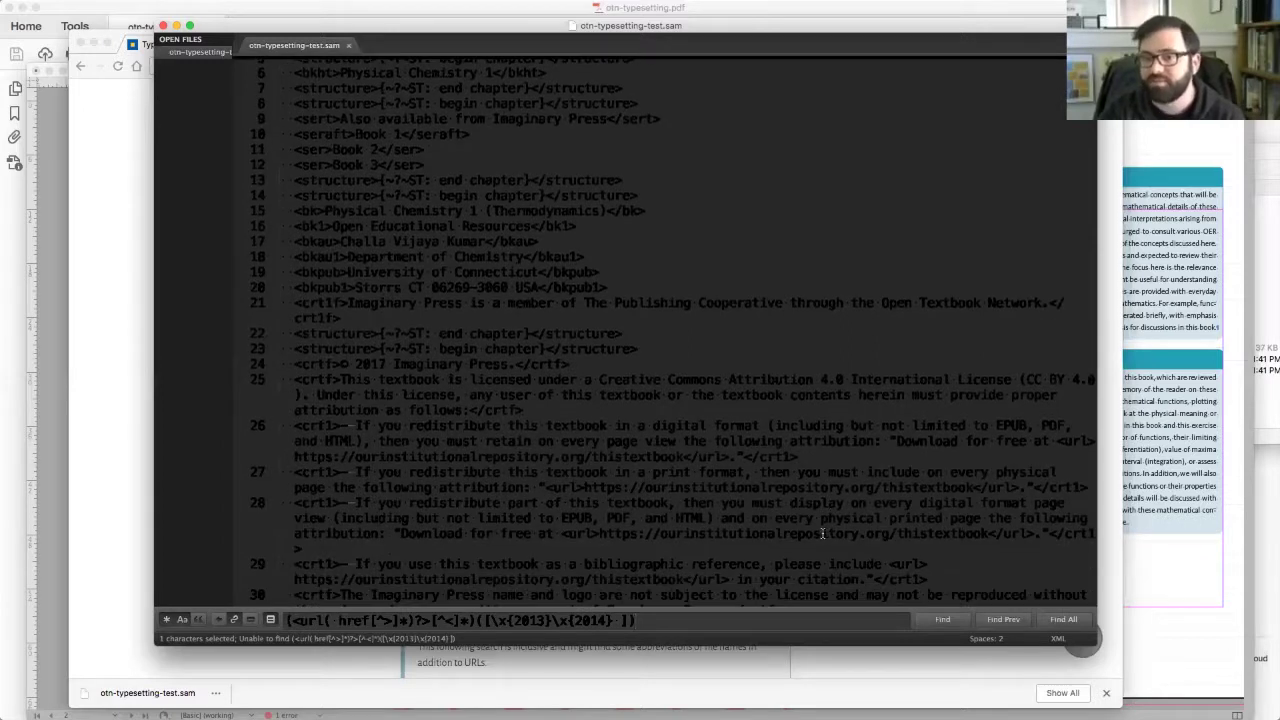
pyautogui.scroll(-2, 830, 535)
# - Replace the search with the checklist's 'Are URLs appearing correctly?' pattern
pyautogui.press('super+Tab')
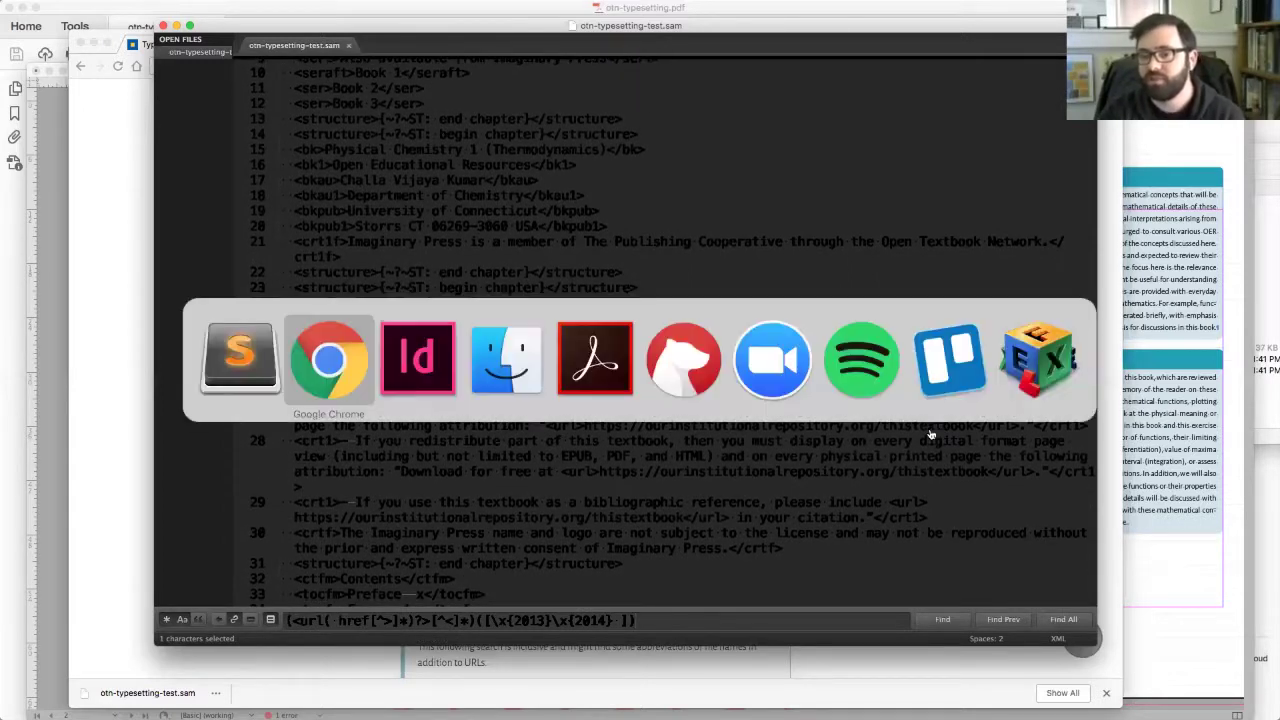
pyautogui.scroll(-5, 900, 540)
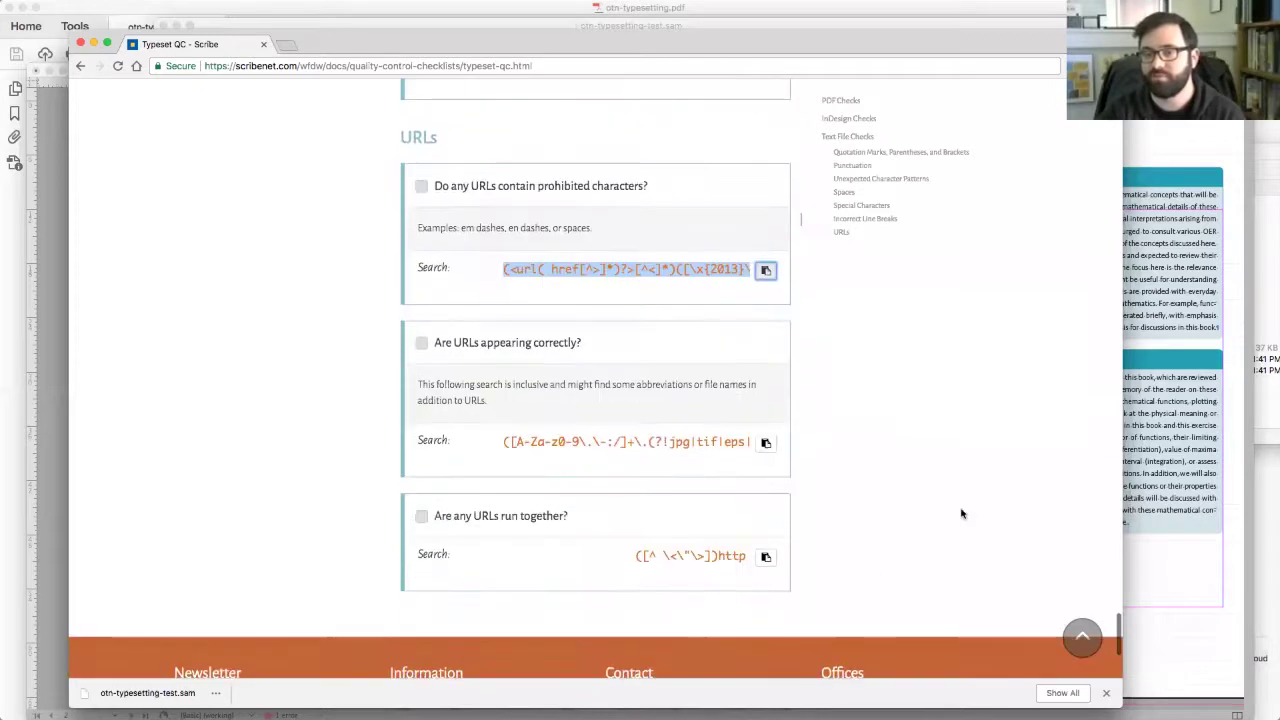
pyautogui.click(766, 443)
pyautogui.press('super+Tab')
pyautogui.press('super+v')
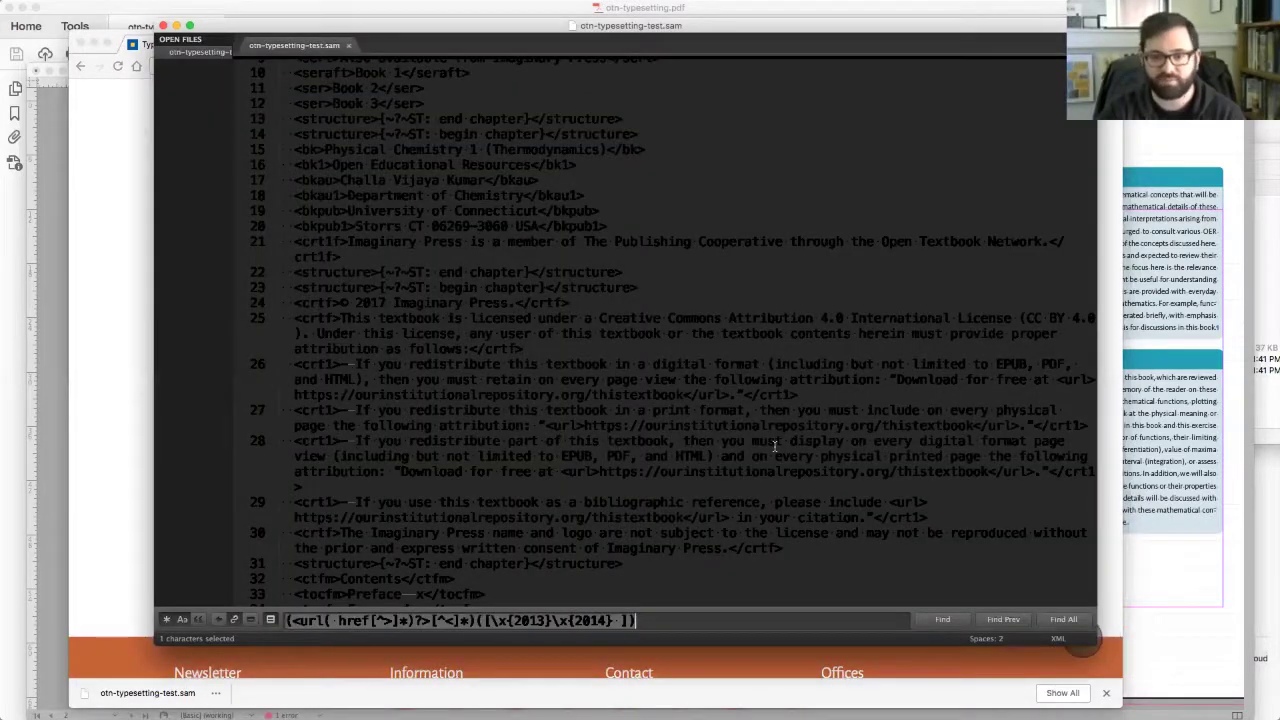
# - Run the URL regex search and step through the first few URL matches
pyautogui.press('Return')
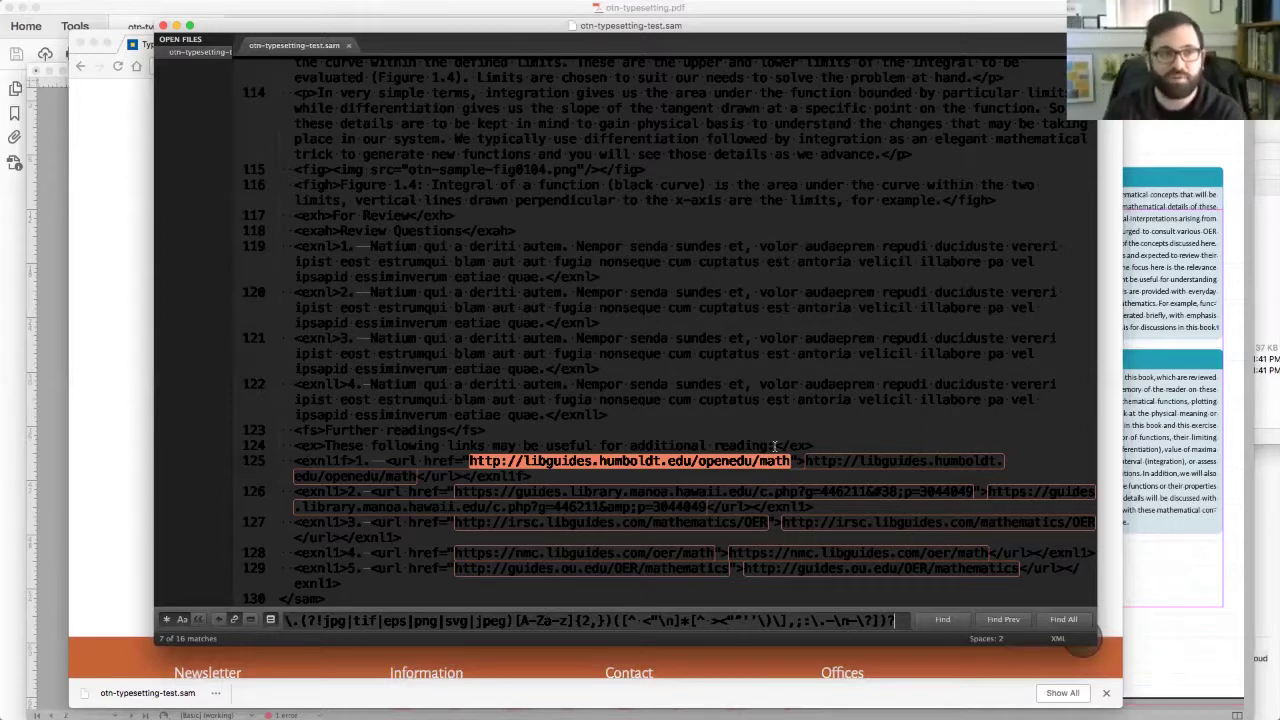
pyautogui.press('Return')
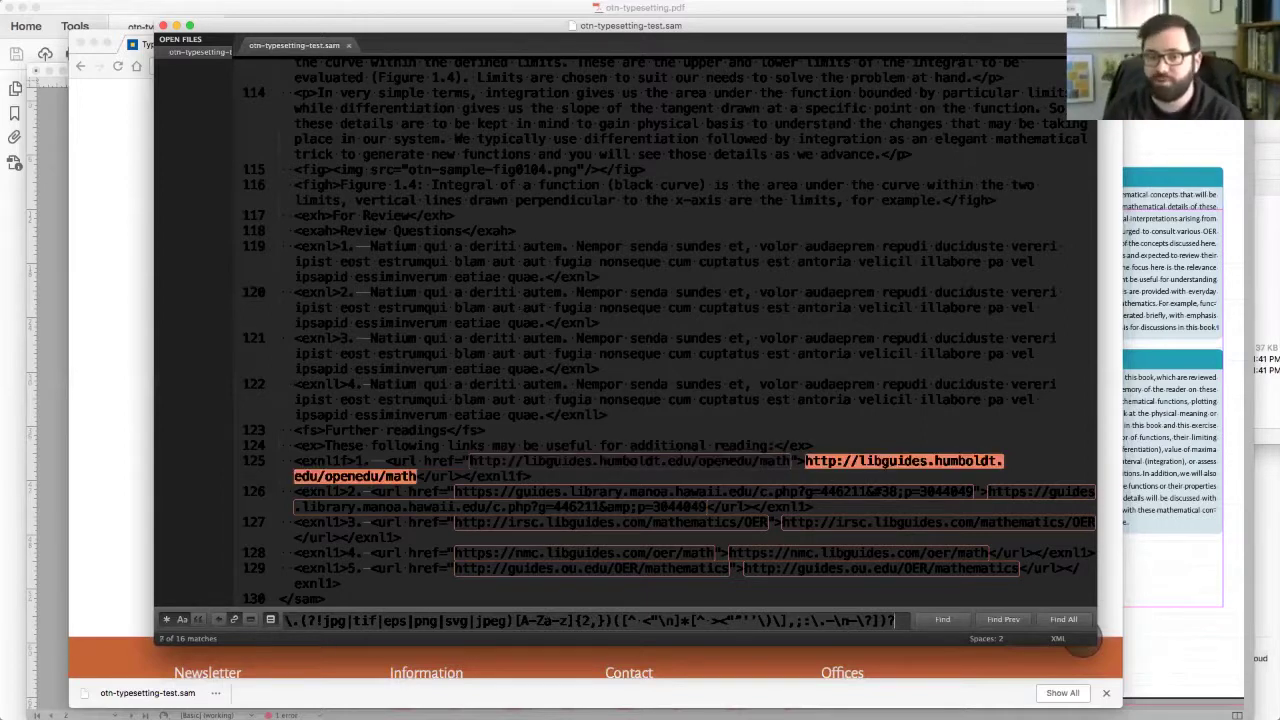
pyautogui.press('Return')
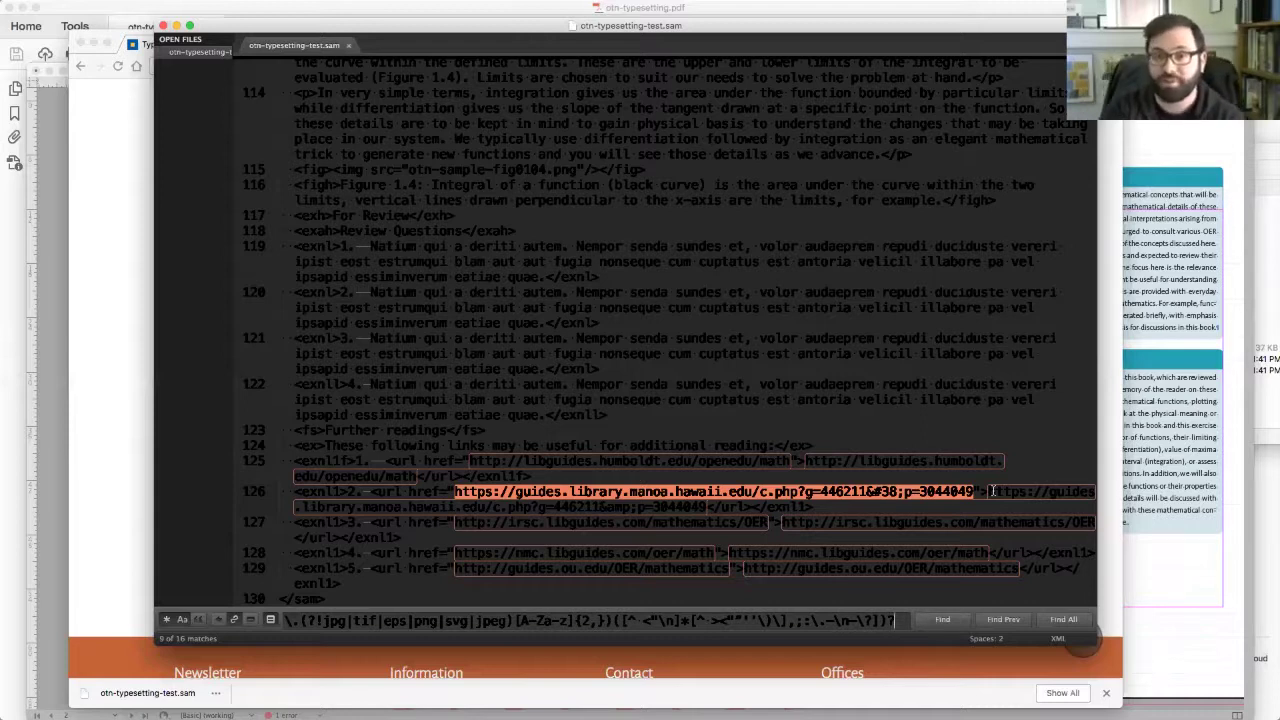
pyautogui.click(990, 491)
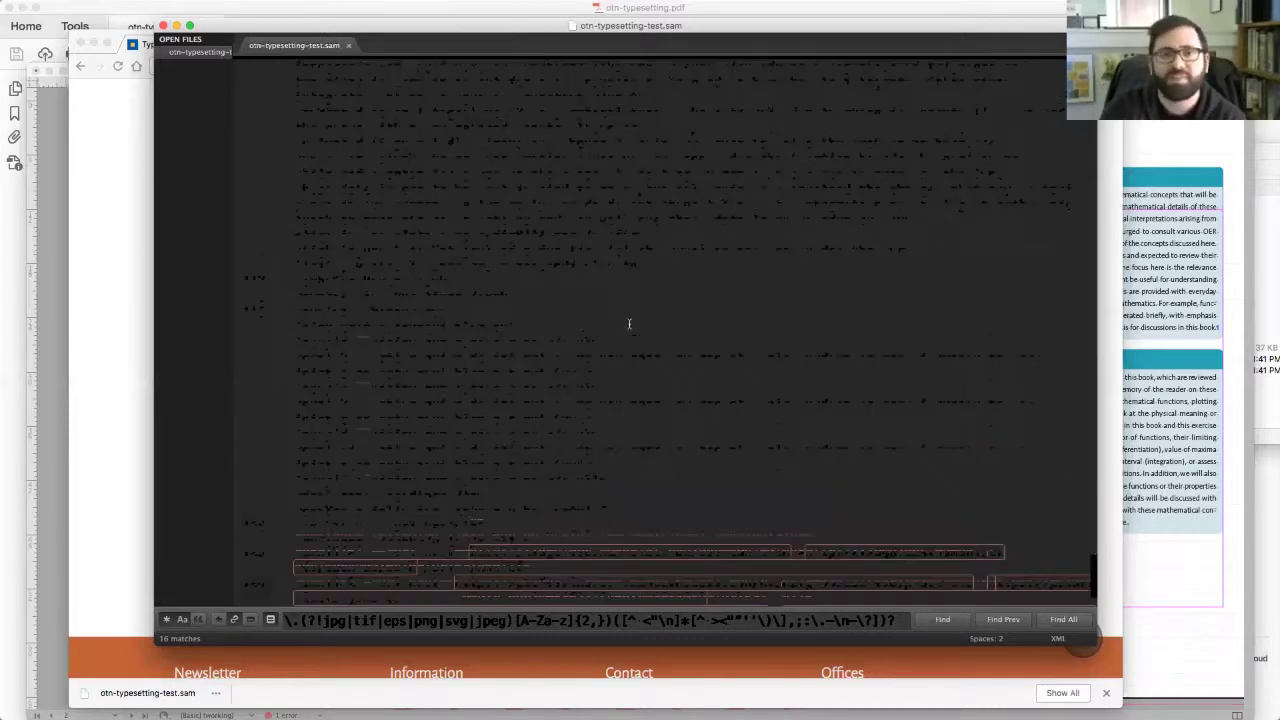
pyautogui.scroll(3, 629, 323)
pyautogui.scroll(-3, 656, 369)
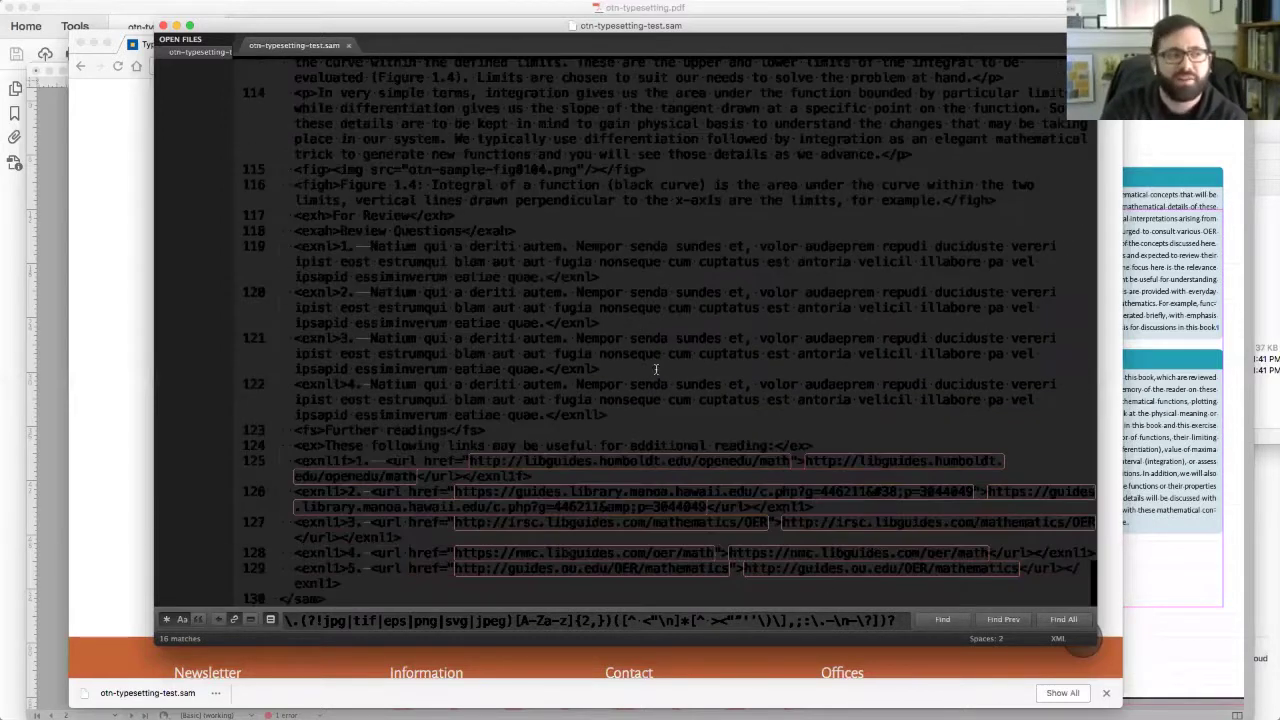
# - Step through the following URL matches down to the last one on line 129
pyautogui.click(947, 618)
pyautogui.click(947, 618)
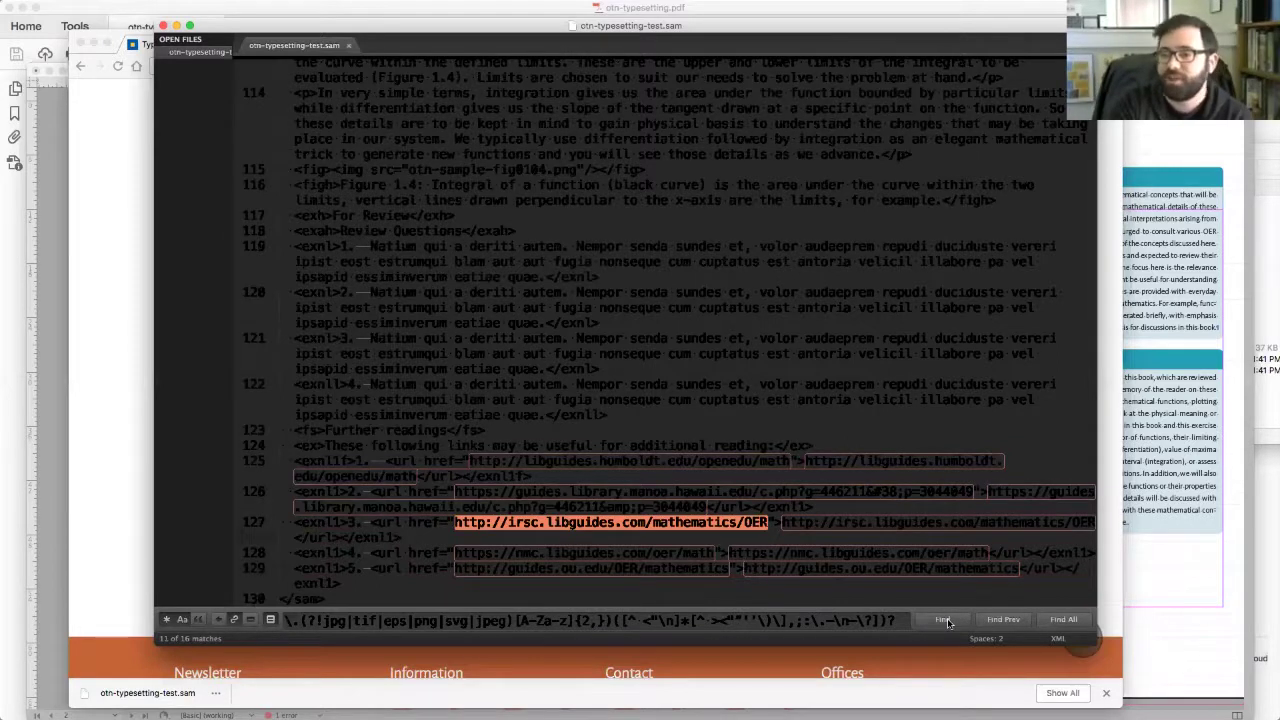
pyautogui.click(947, 618)
pyautogui.click(947, 618)
pyautogui.click(947, 618)
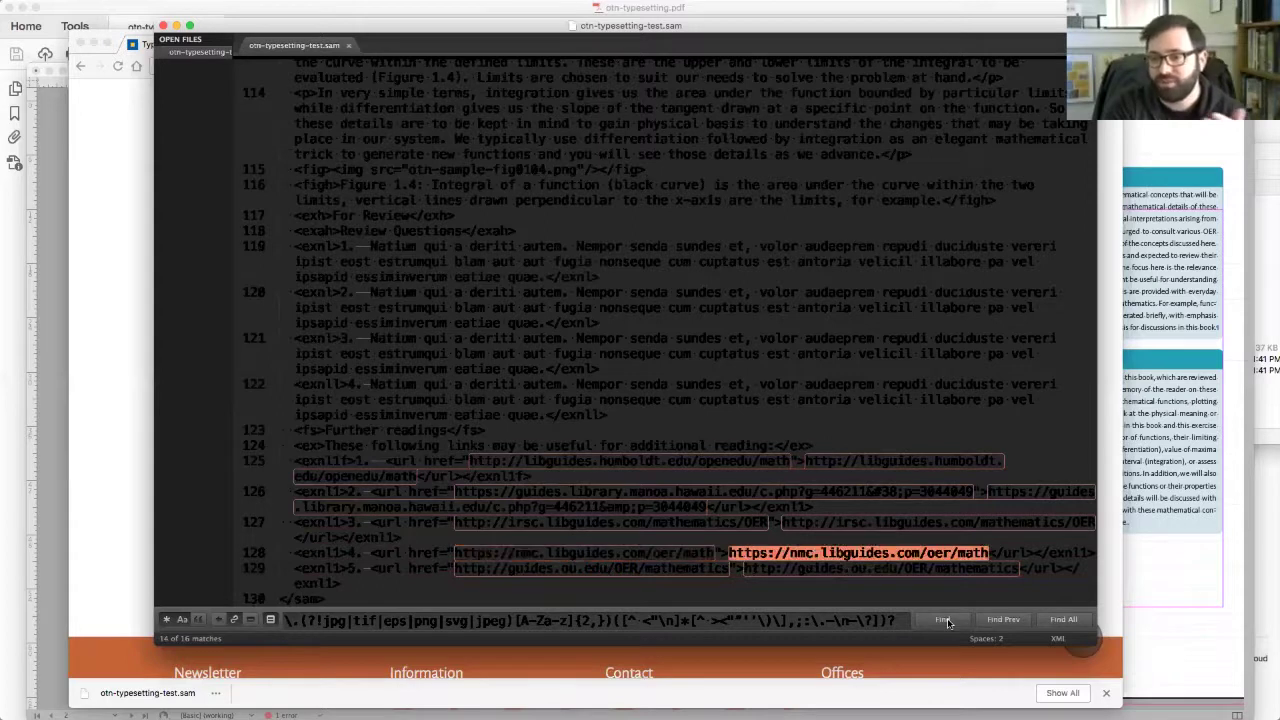
pyautogui.click(947, 618)
pyautogui.click(947, 618)
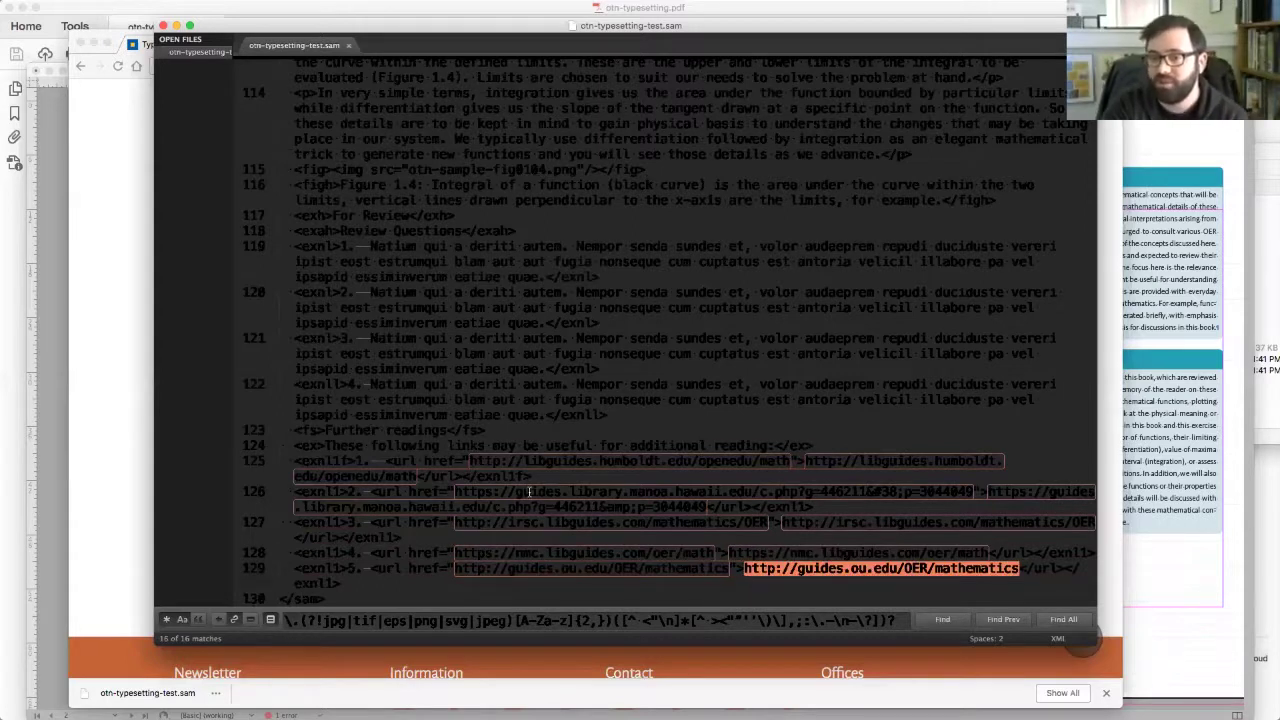
# - Inspect the href URL on line 125 by selecting it, then deselect it
pyautogui.click(389, 460)
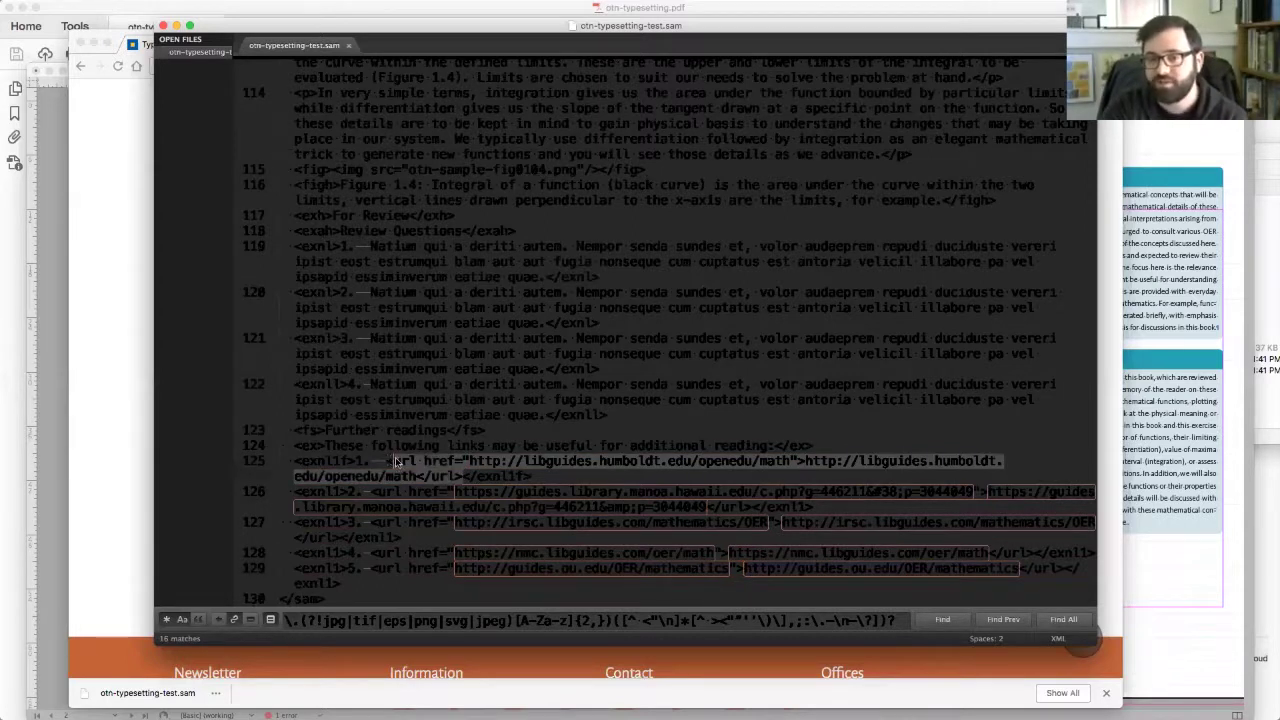
pyautogui.click(474, 460)
pyautogui.moveTo(557, 460); pyautogui.dragTo(787, 461)
pyautogui.click(446, 460)
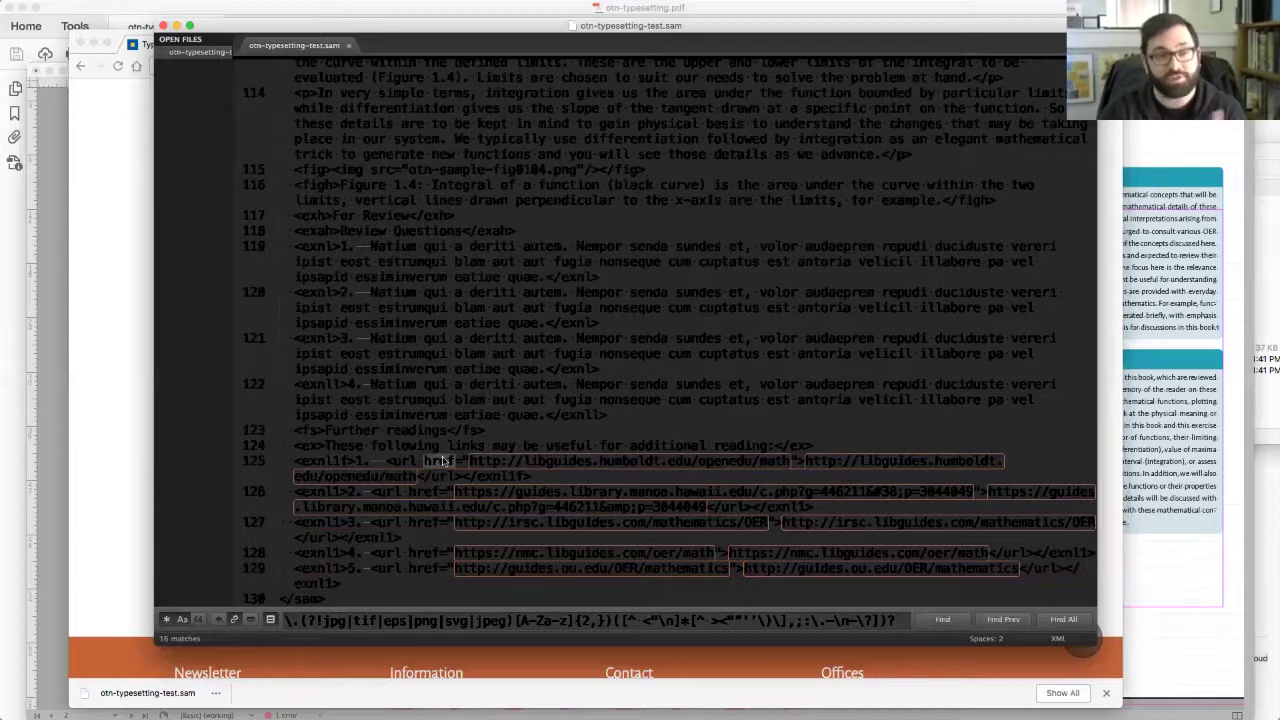
# - Step through the remaining URL matches, wrapping to the repository links on line 26
pyautogui.click(940, 620)
pyautogui.click(940, 621)
pyautogui.click(940, 621)
pyautogui.click(940, 621)
pyautogui.click(940, 621)
pyautogui.click(940, 621)
pyautogui.click(940, 621)
pyautogui.click(940, 621)
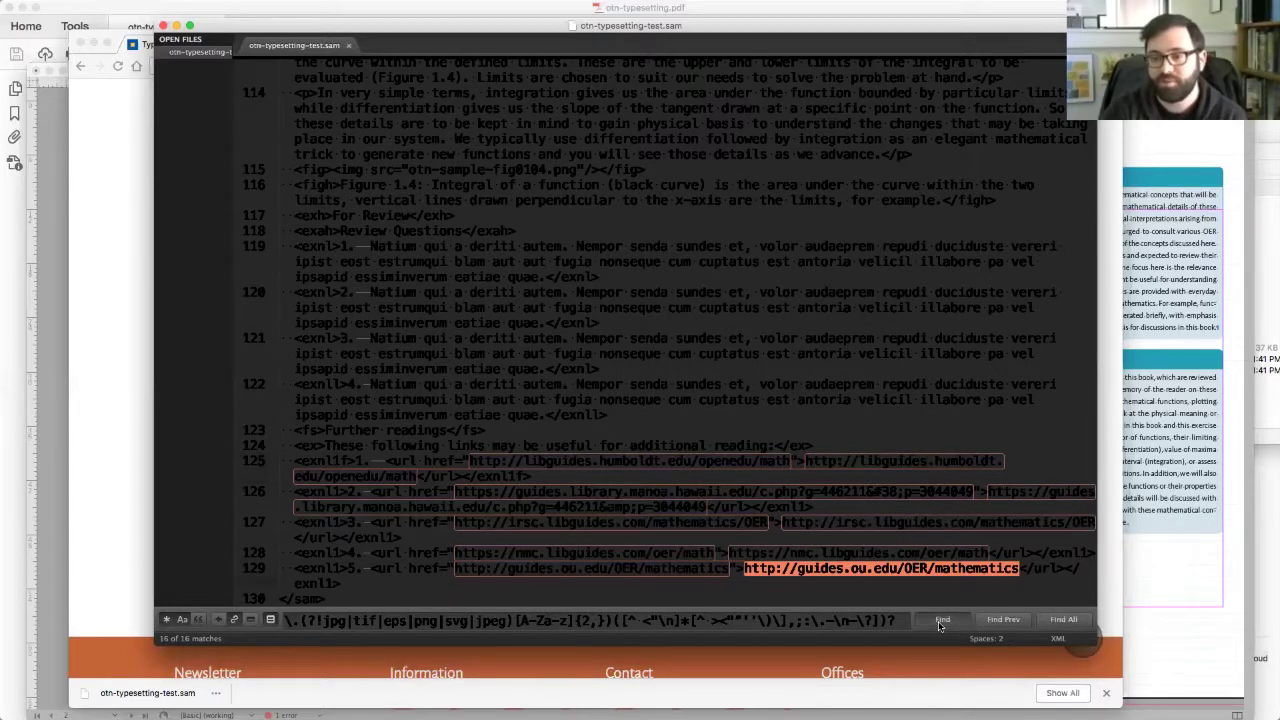
pyautogui.click(940, 621)
pyautogui.click(936, 621)
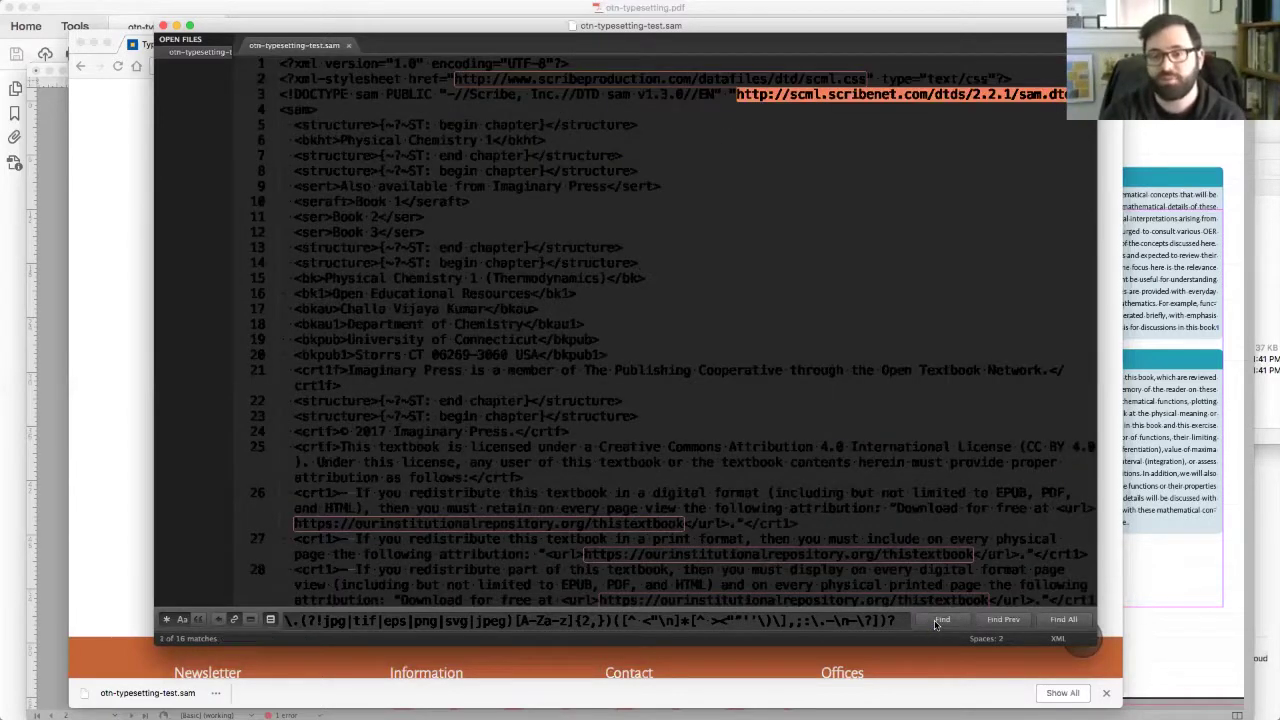
pyautogui.click(934, 620)
pyautogui.scroll(-3, 728, 422)
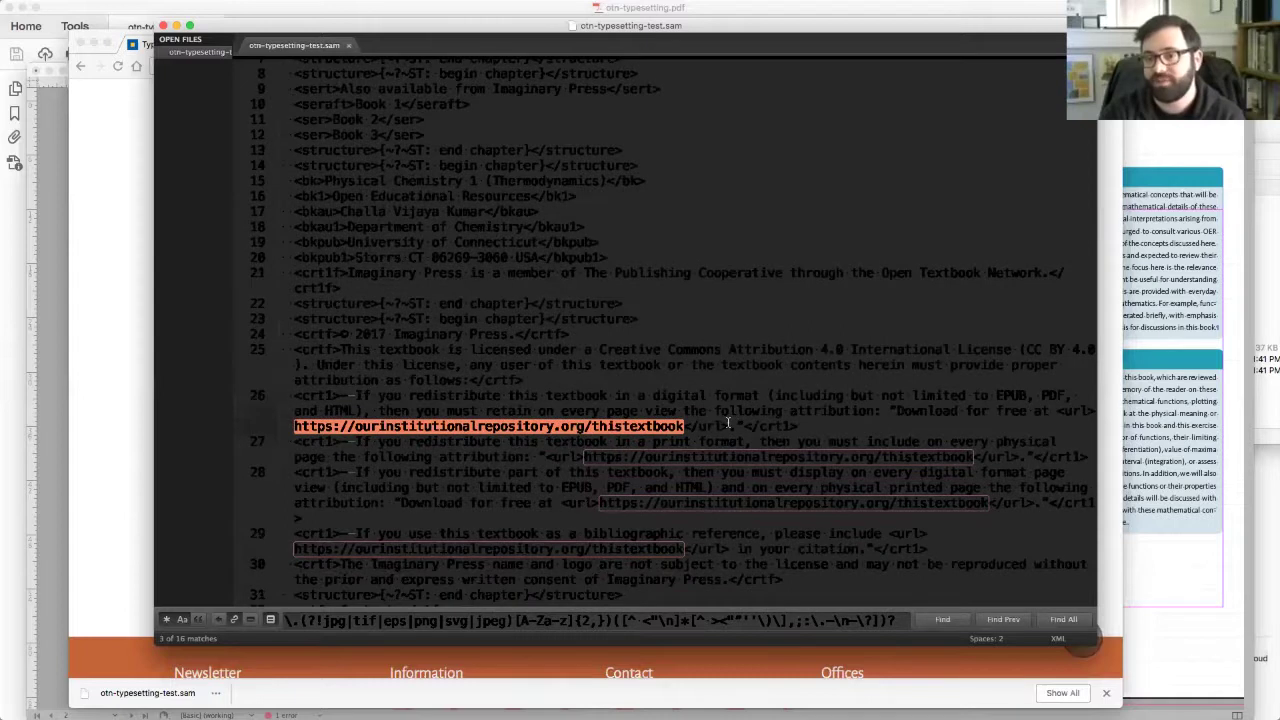
pyautogui.click(728, 422)
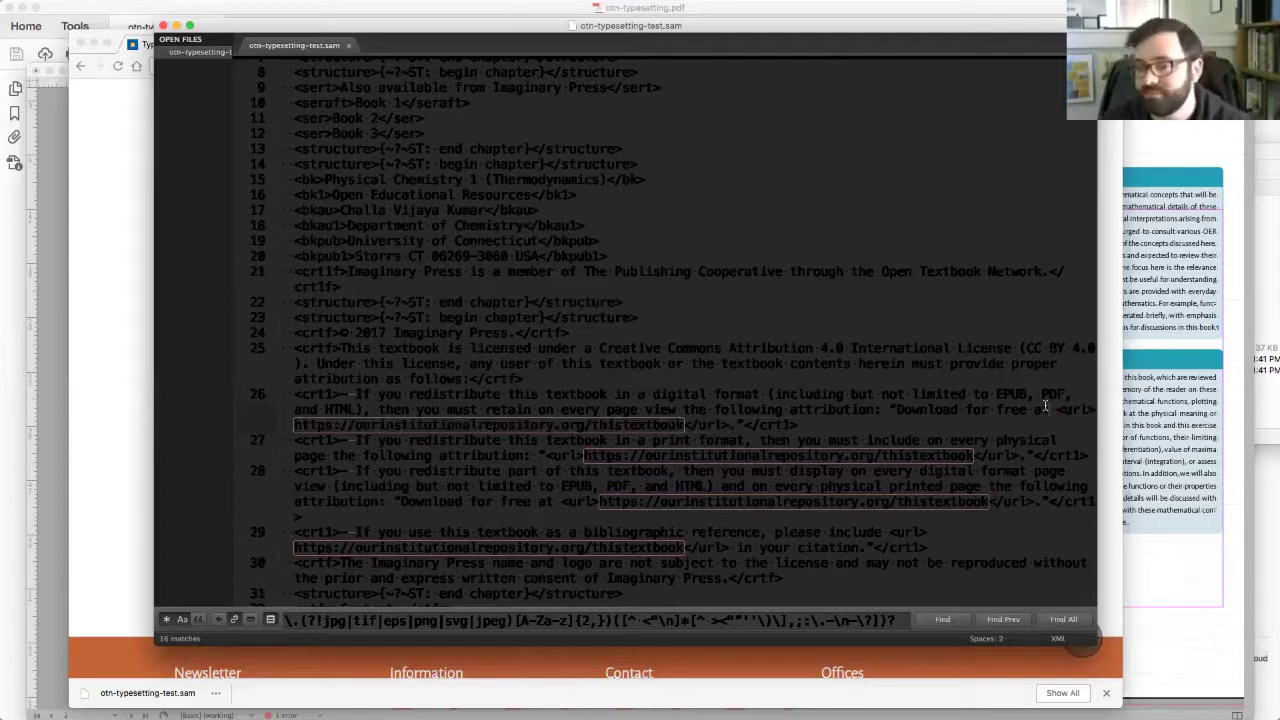
# - Search Sublime with the checklist's ([^ \<\"\>])http regex; no run-together URLs found
pyautogui.press('super+Tab')
pyautogui.press('super+Tab')
pyautogui.press('super+Tab')
pyautogui.click(105, 296)
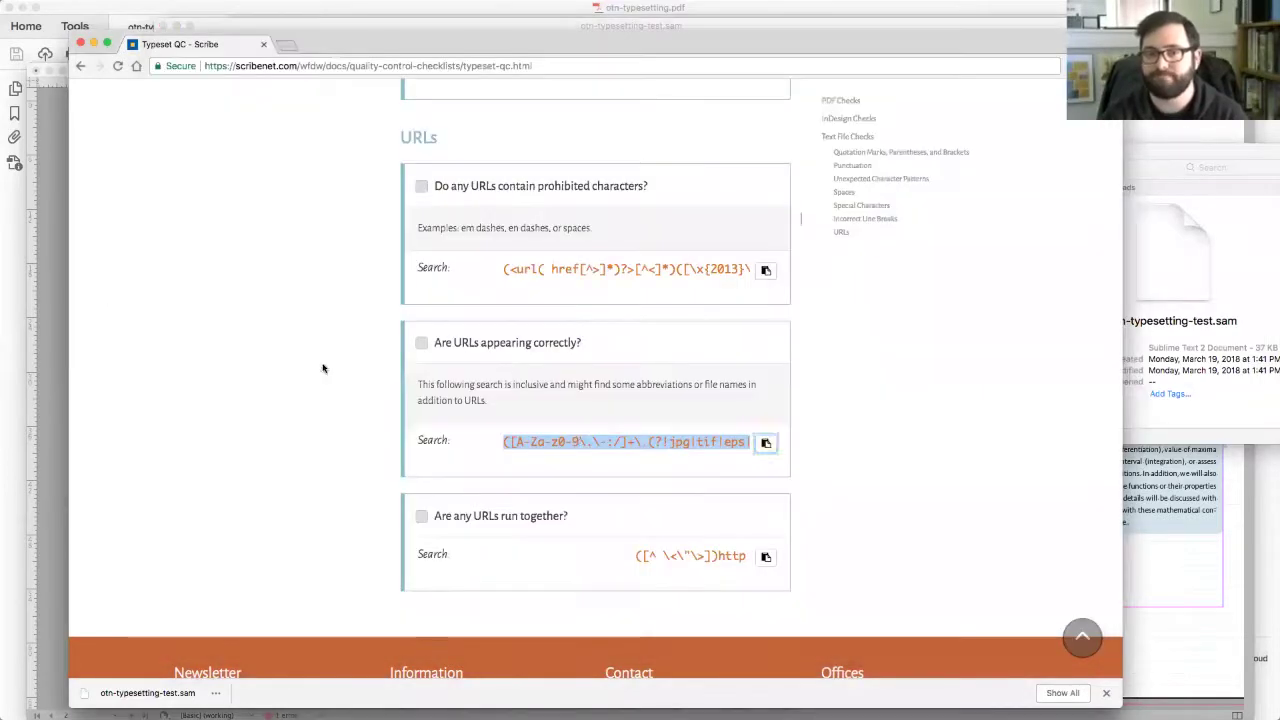
pyautogui.scroll(-3, 580, 443)
pyautogui.click(765, 392)
pyautogui.press('super+Tab')
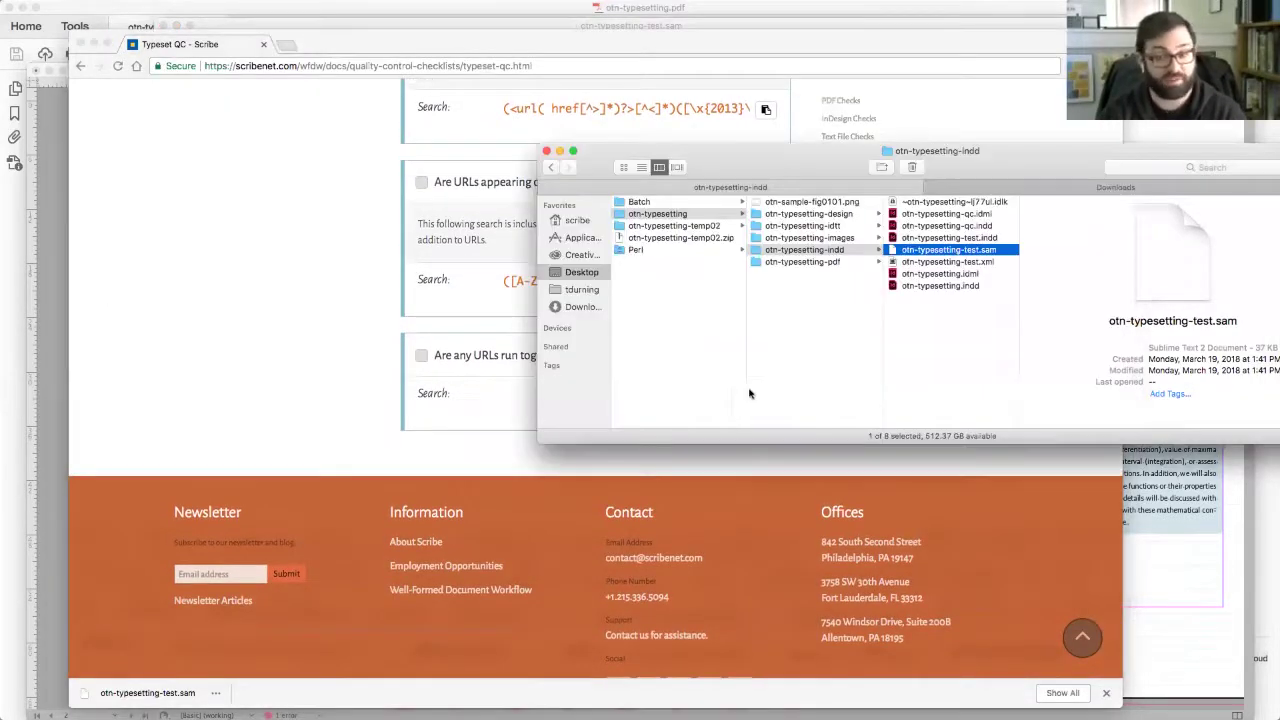
pyautogui.press('super+Tab')
pyautogui.press('super+Tab')
pyautogui.press('super+a')
pyautogui.press('super+v')
pyautogui.click(1142, 357)
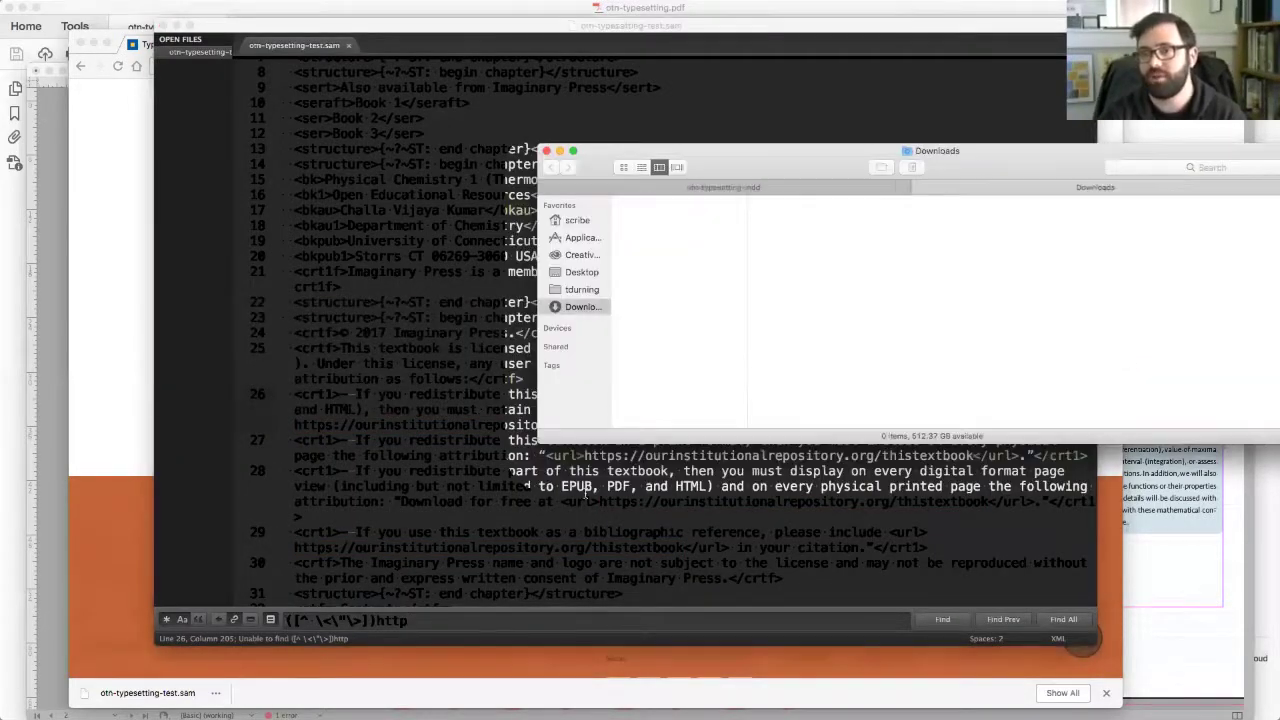
pyautogui.press('super+Tab')
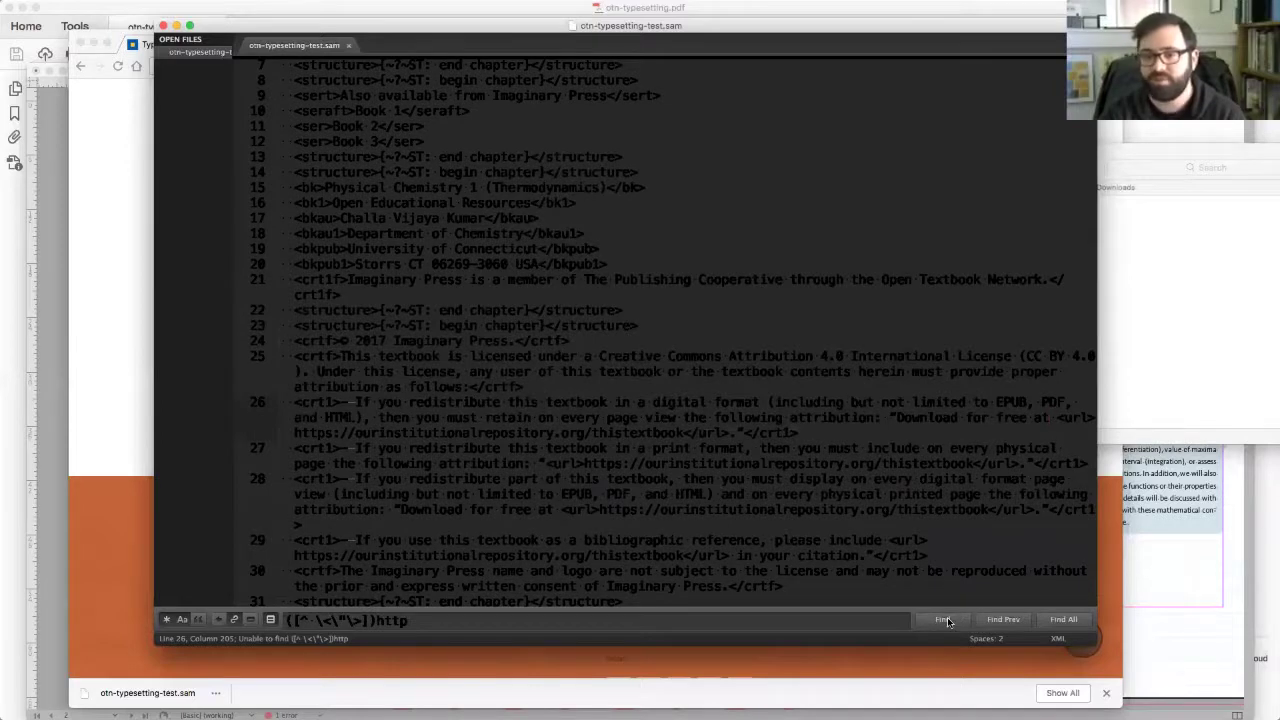
# - Close the download bar on the Typeset QC page and scroll back to Incorrect Line Breaks
pyautogui.click(120, 386)
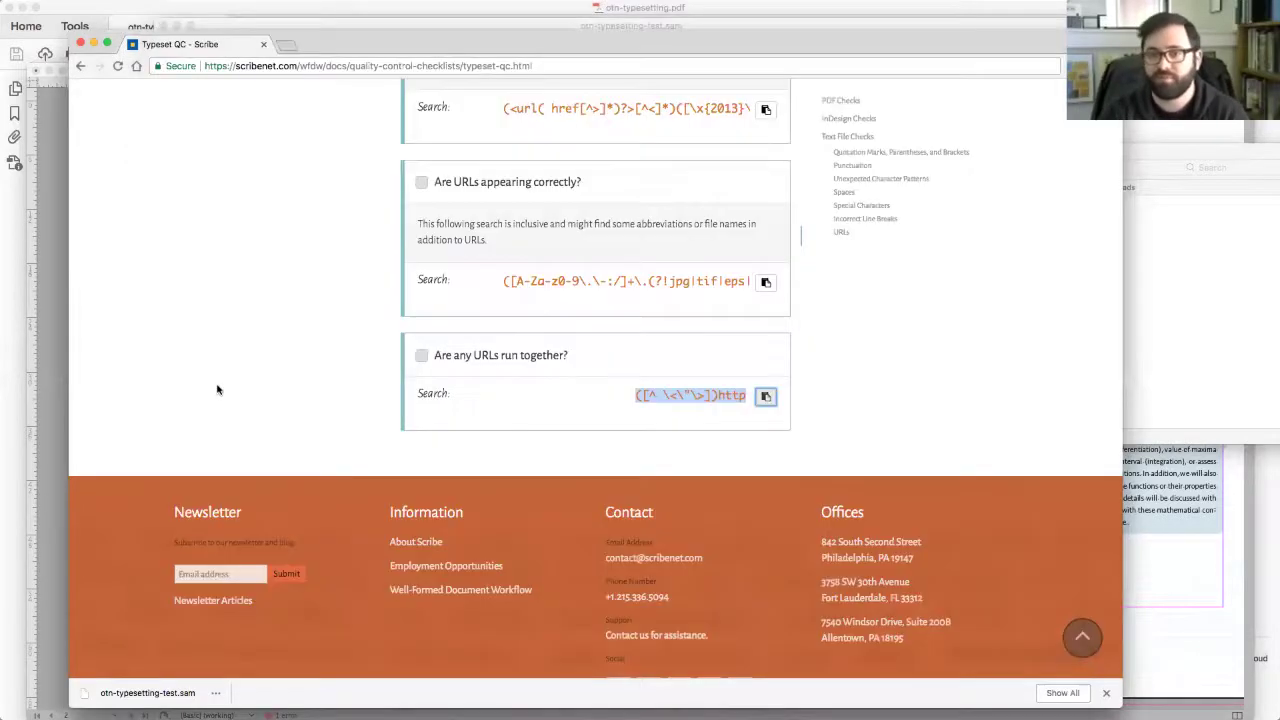
pyautogui.scroll(-1, 214, 386)
pyautogui.scroll(10, 512, 376)
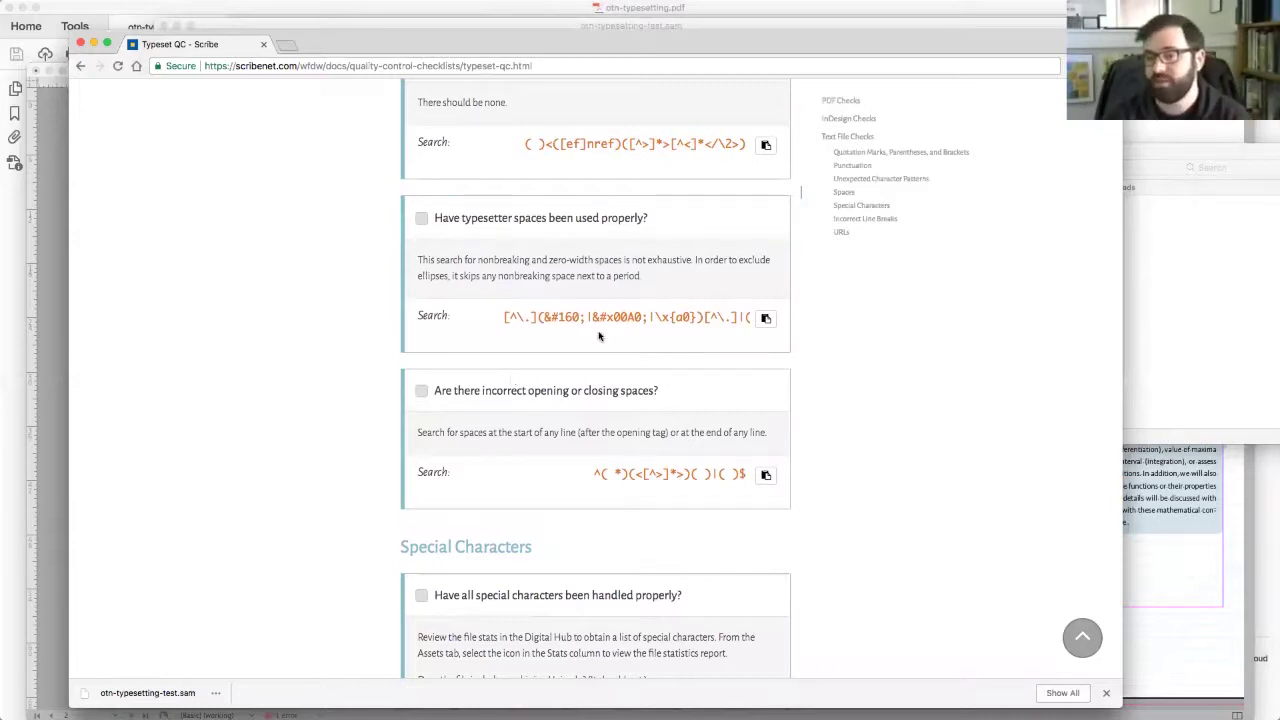
pyautogui.scroll(-5, 776, 381)
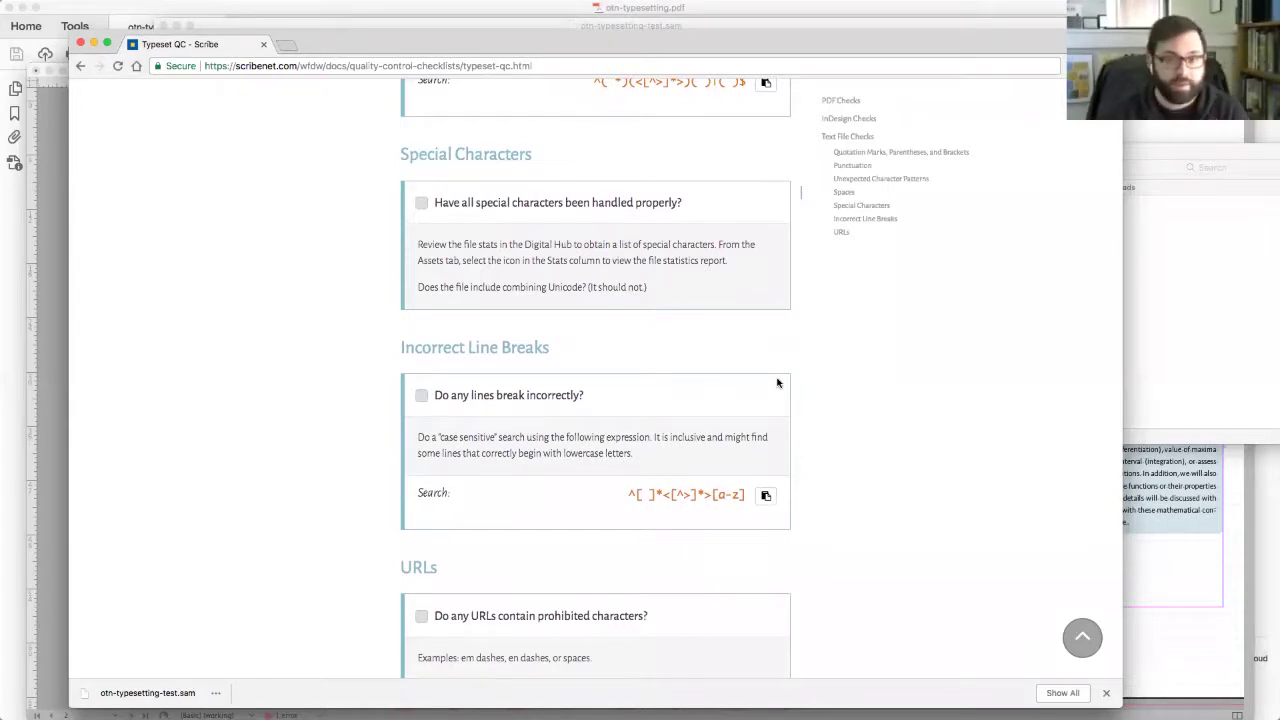
pyautogui.scroll(-10, 777, 383)
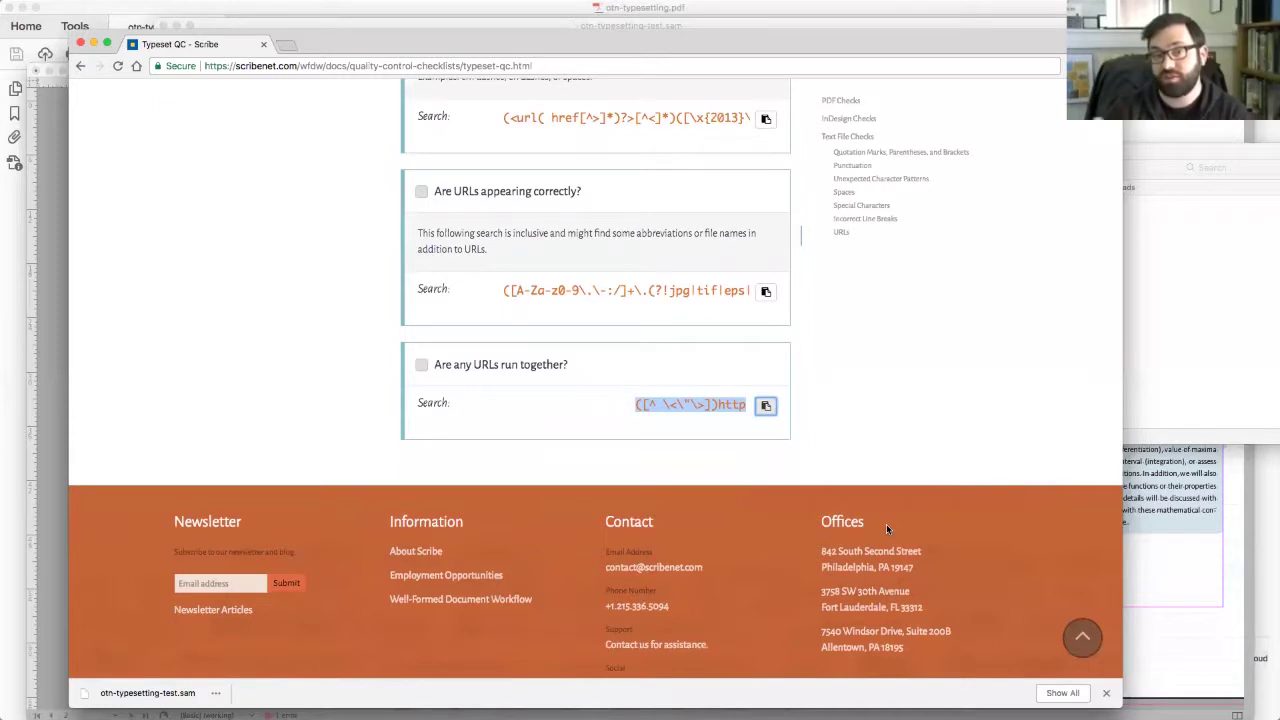
pyautogui.click(1106, 692)
pyautogui.scroll(5, 927, 450)
pyautogui.scroll(2, 286, 206)
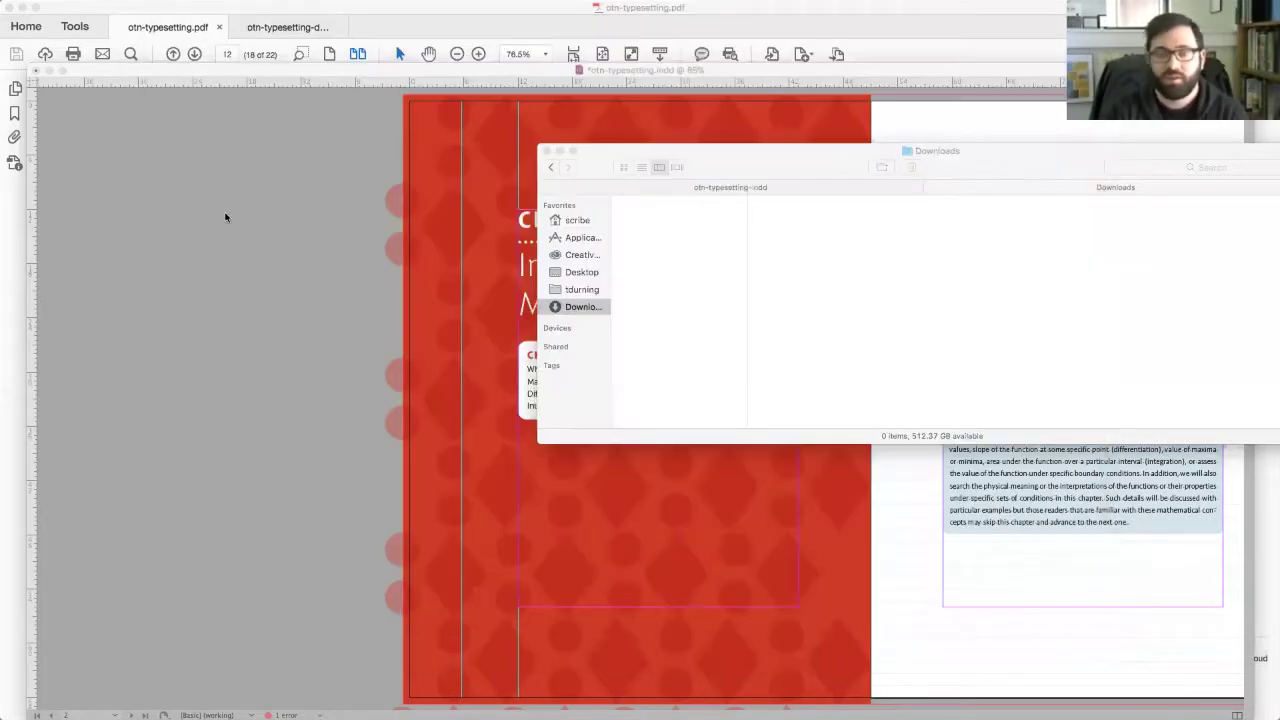